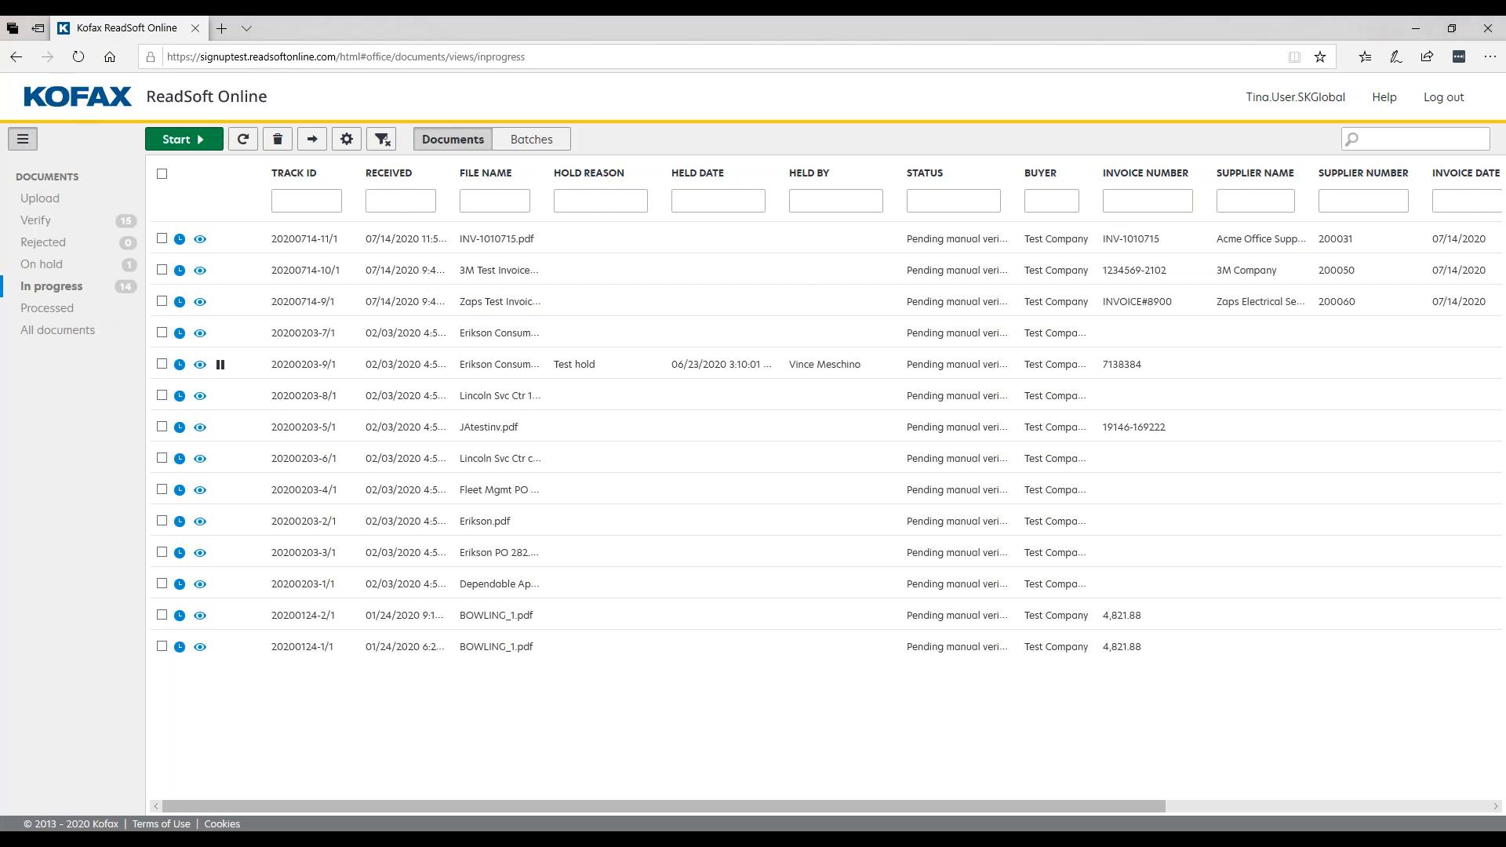
- Start verification of the in-progress documents, view the supplier details of Acme Office Supplies and close them without saving
click(201, 143)
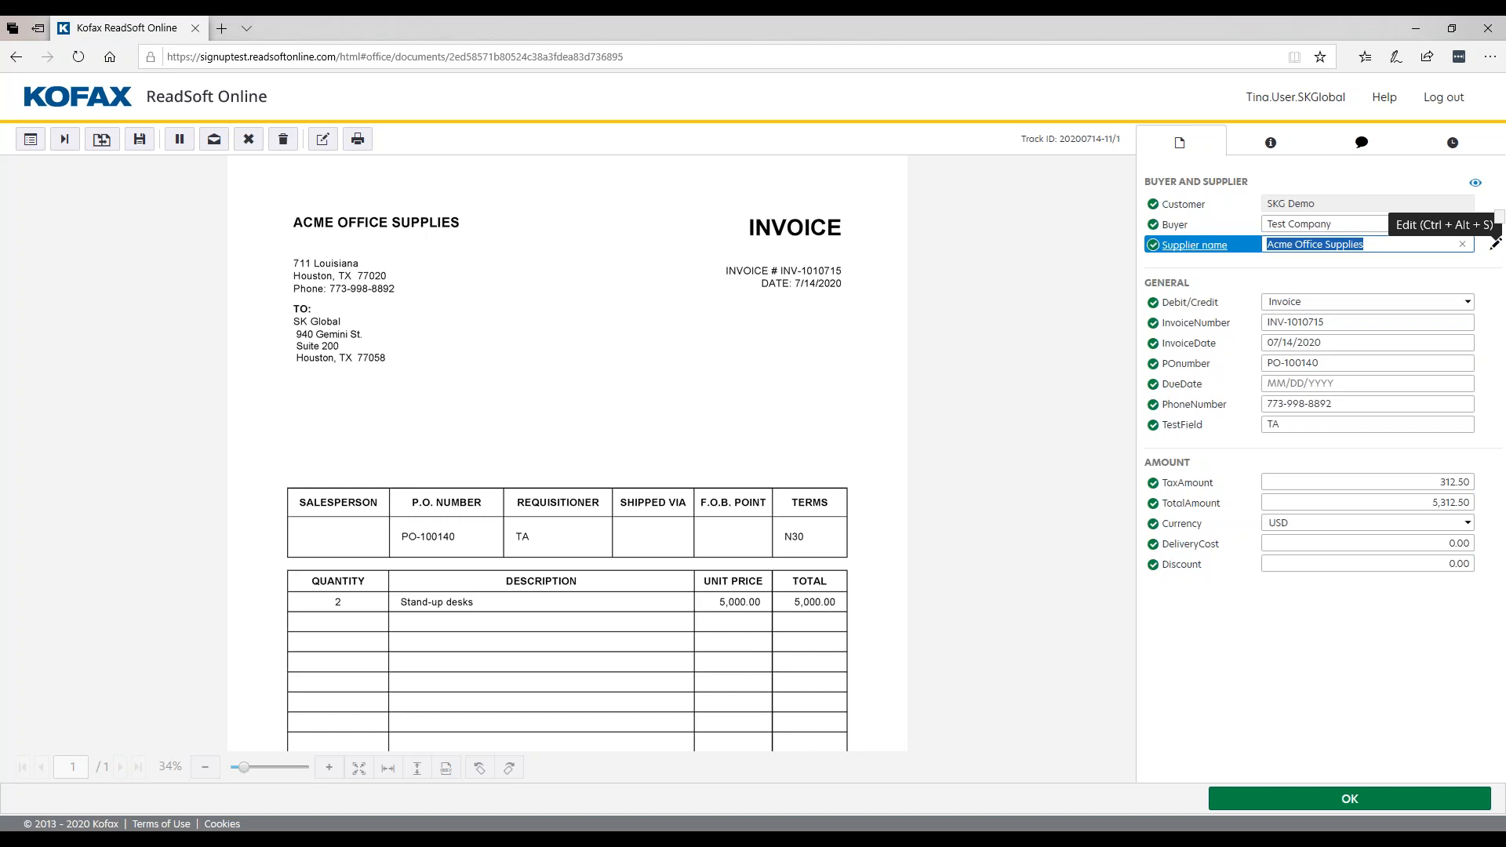
click(1496, 248)
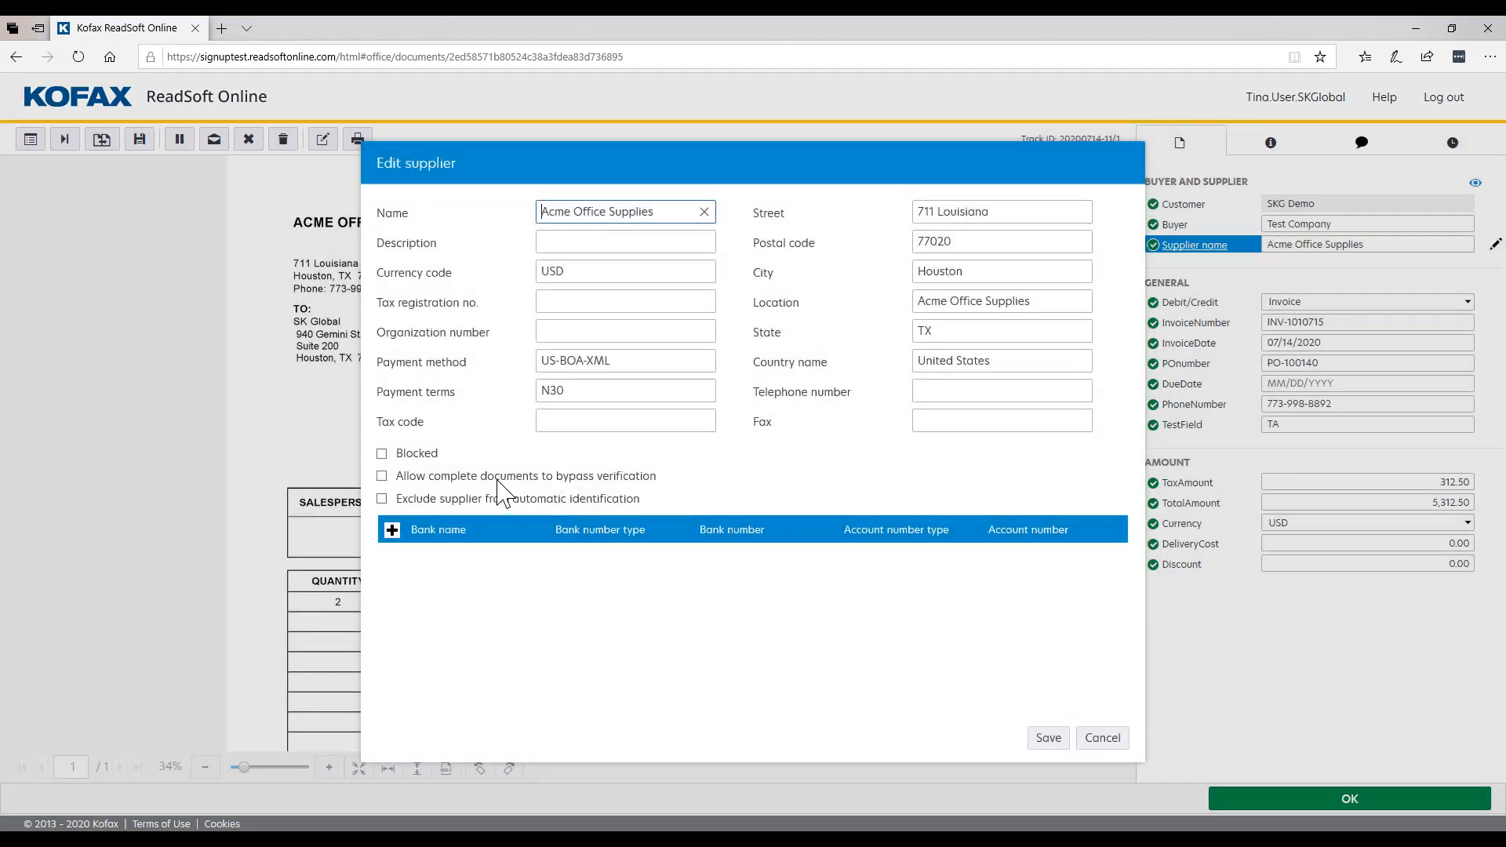
click(1120, 745)
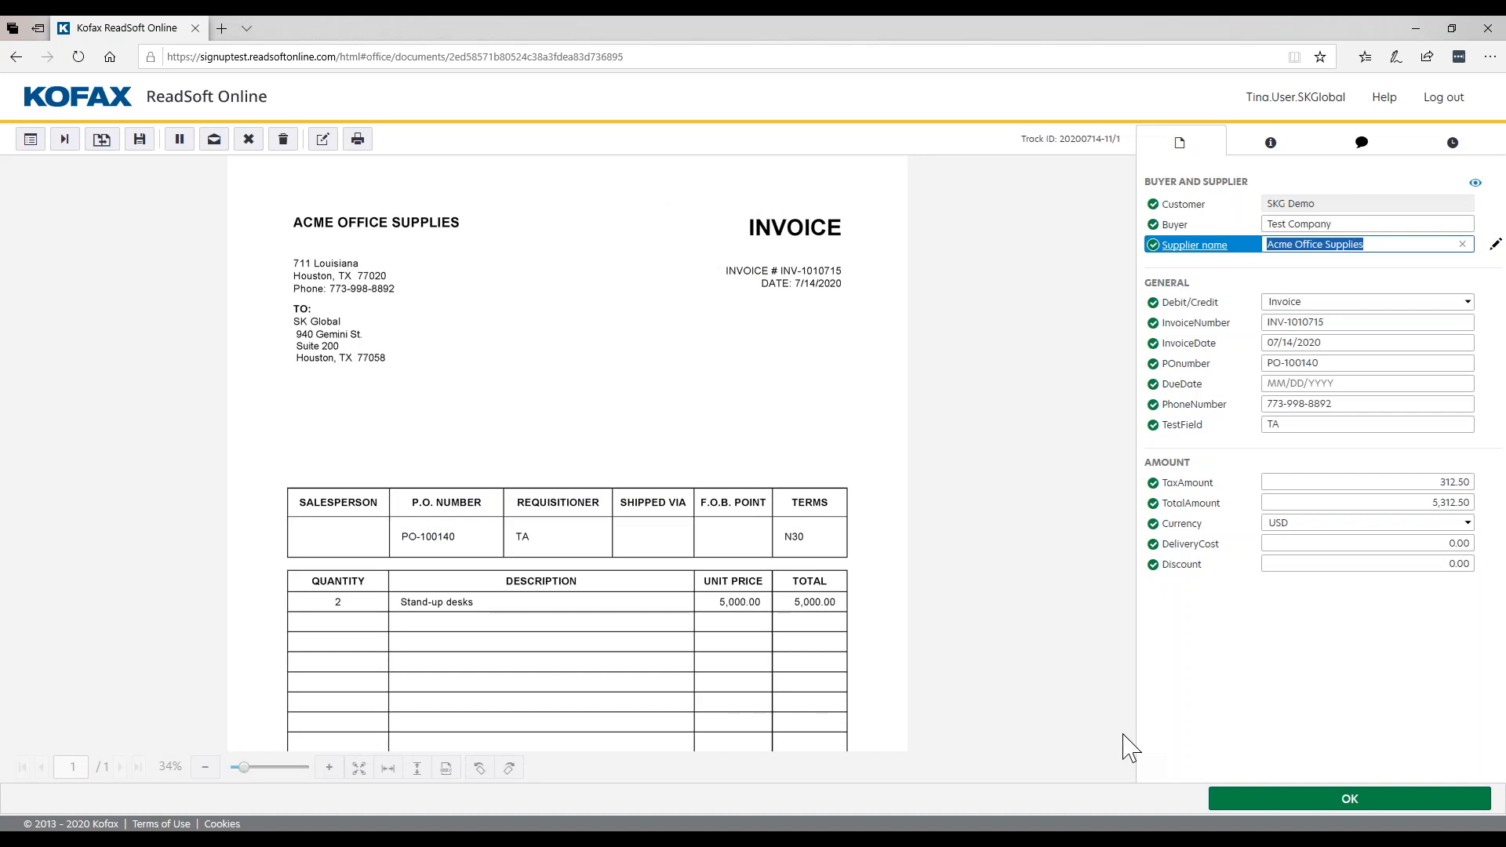
- Clear the InvoiceNumber field, accept it as empty, and recapture its value from the invoice image
key(Tab)
key(Tab)
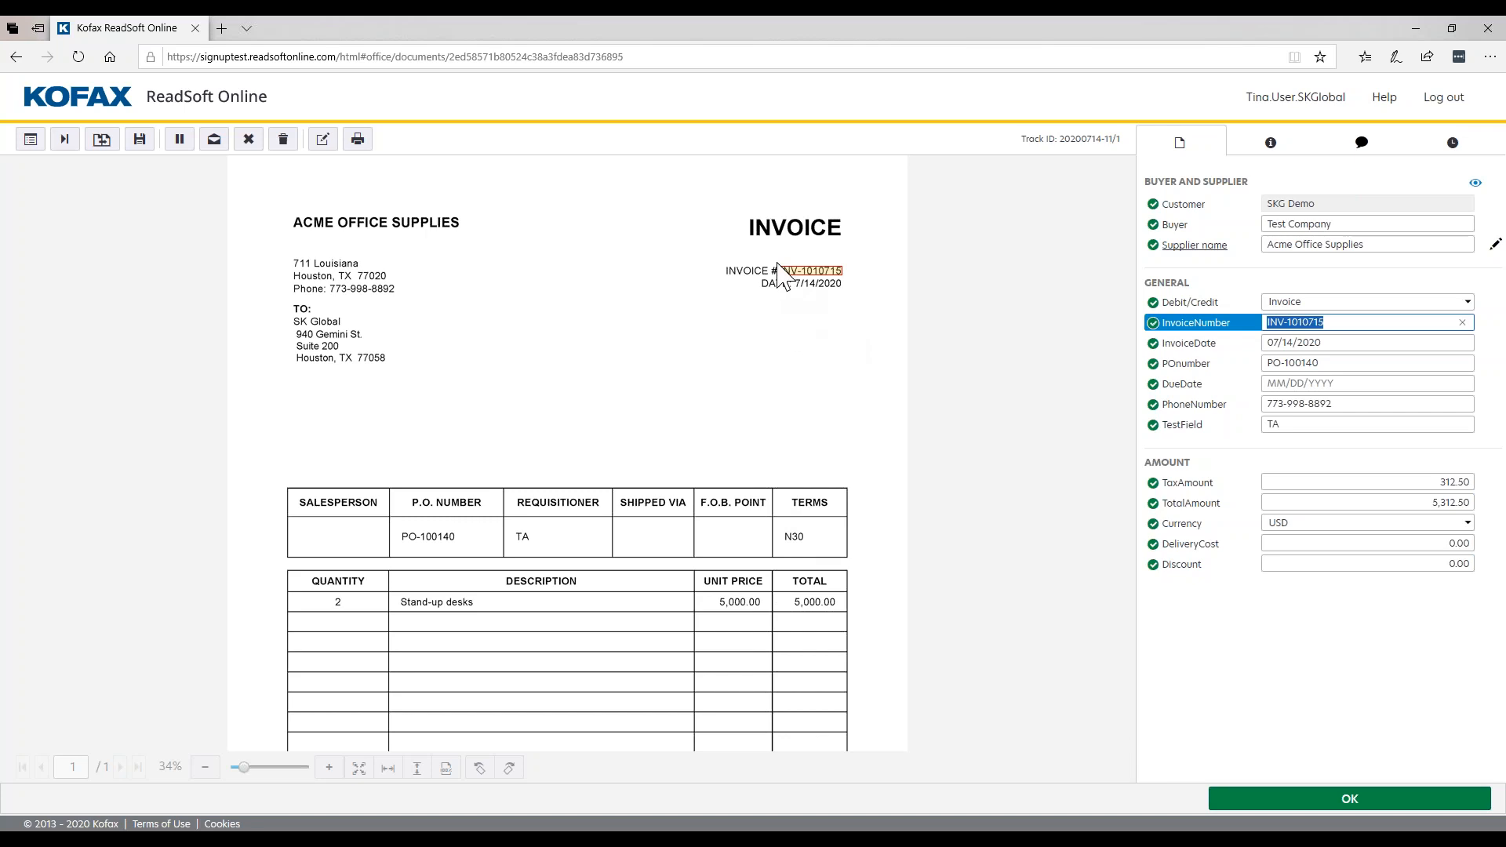
key(BackSpace)
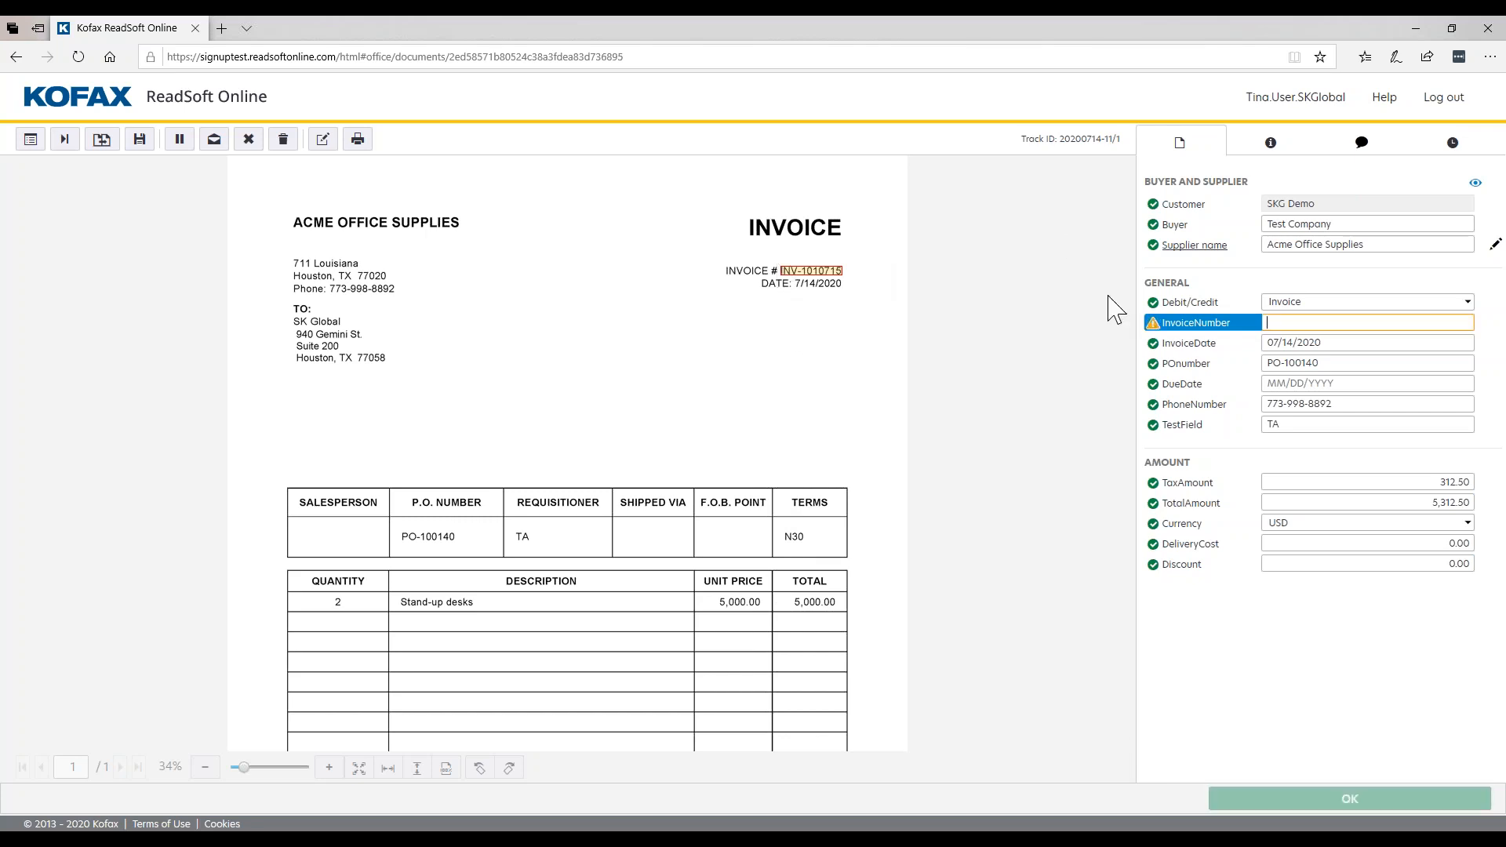
click(1327, 322)
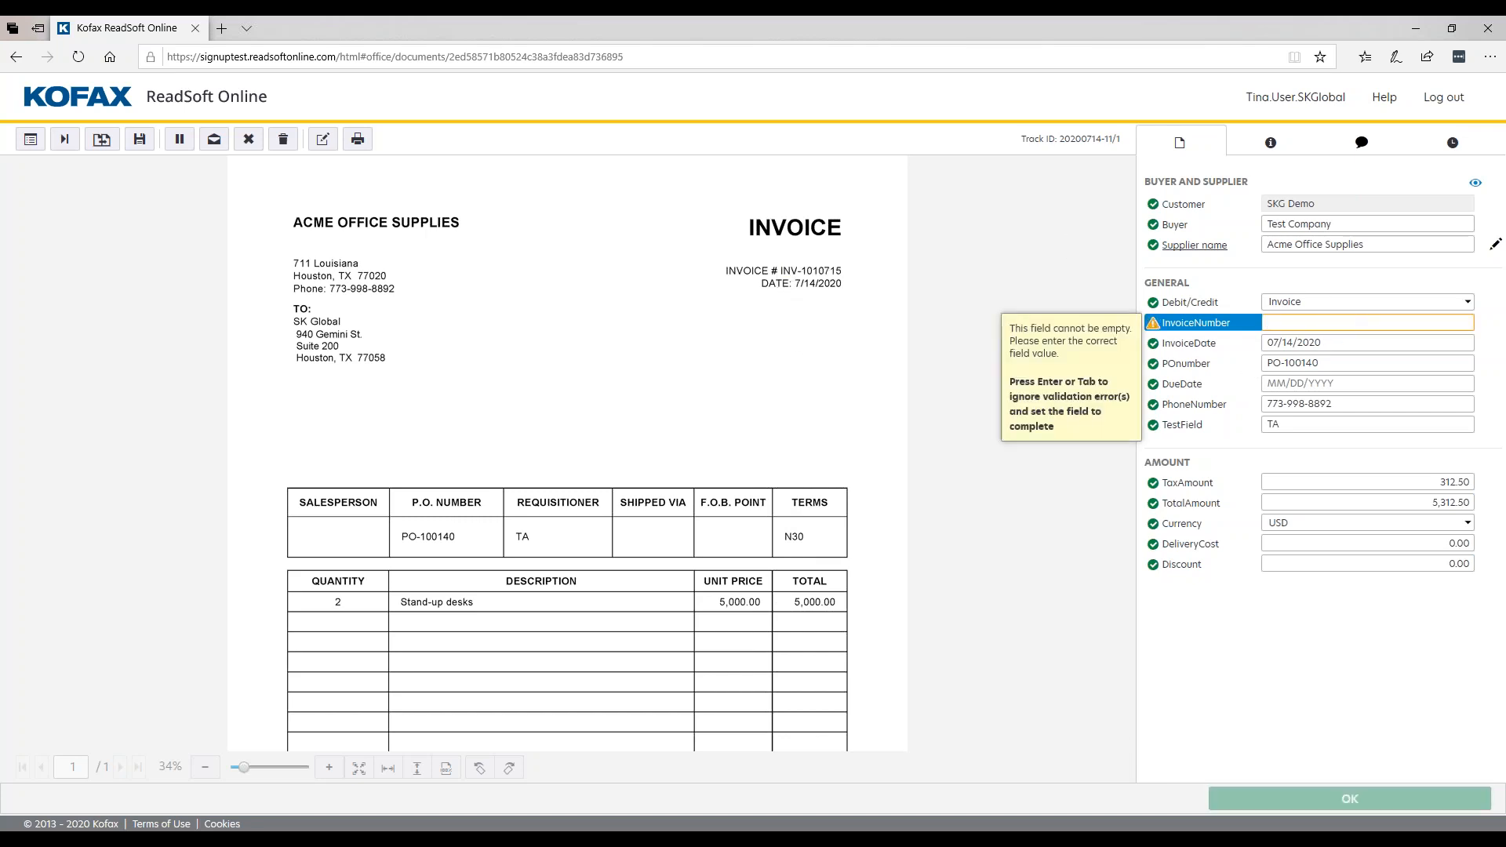
key(Tab)
click(1332, 322)
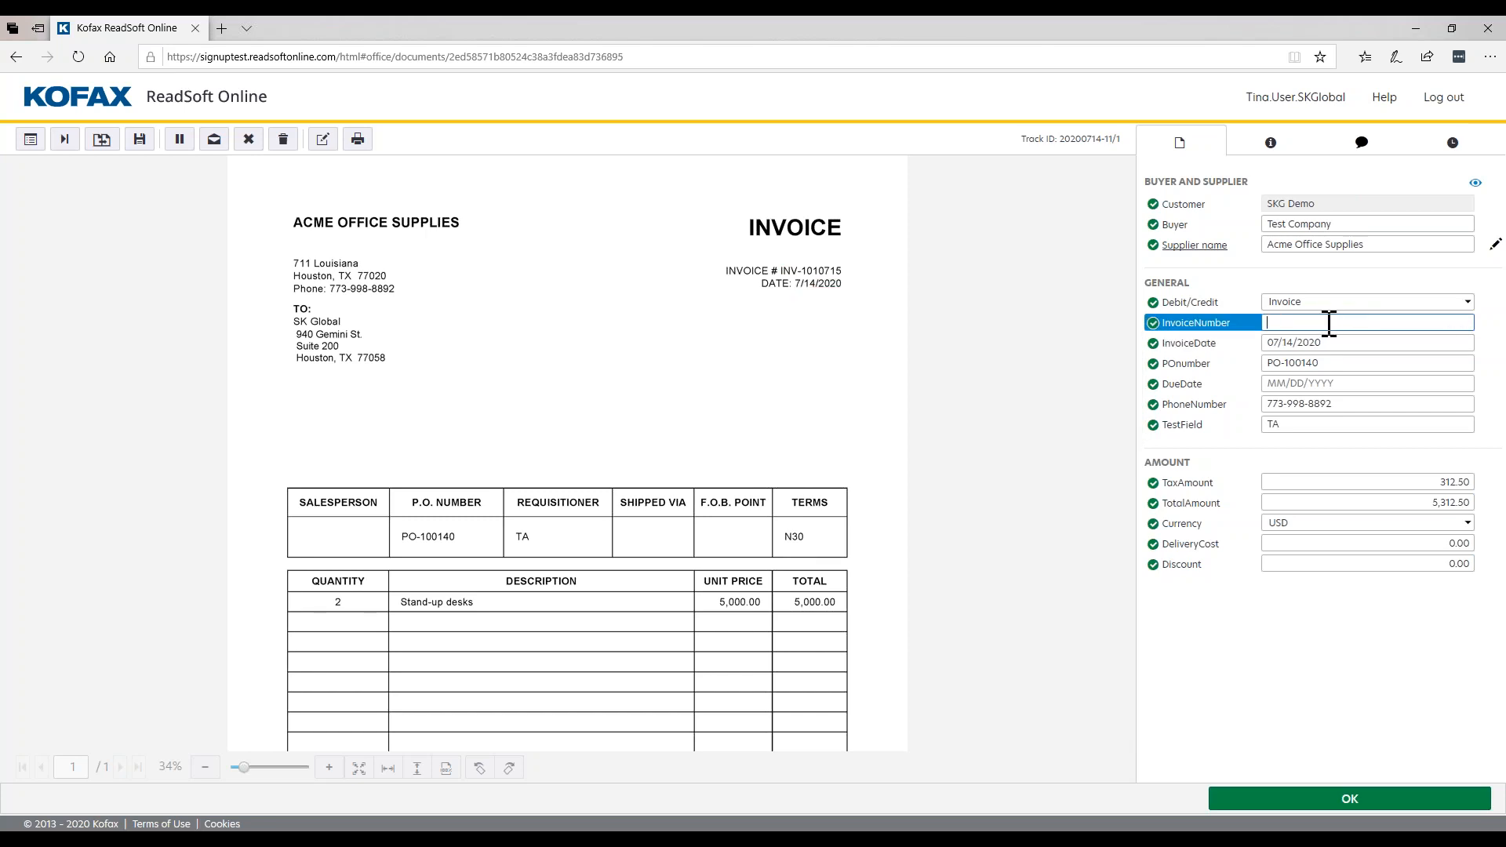
click(817, 272)
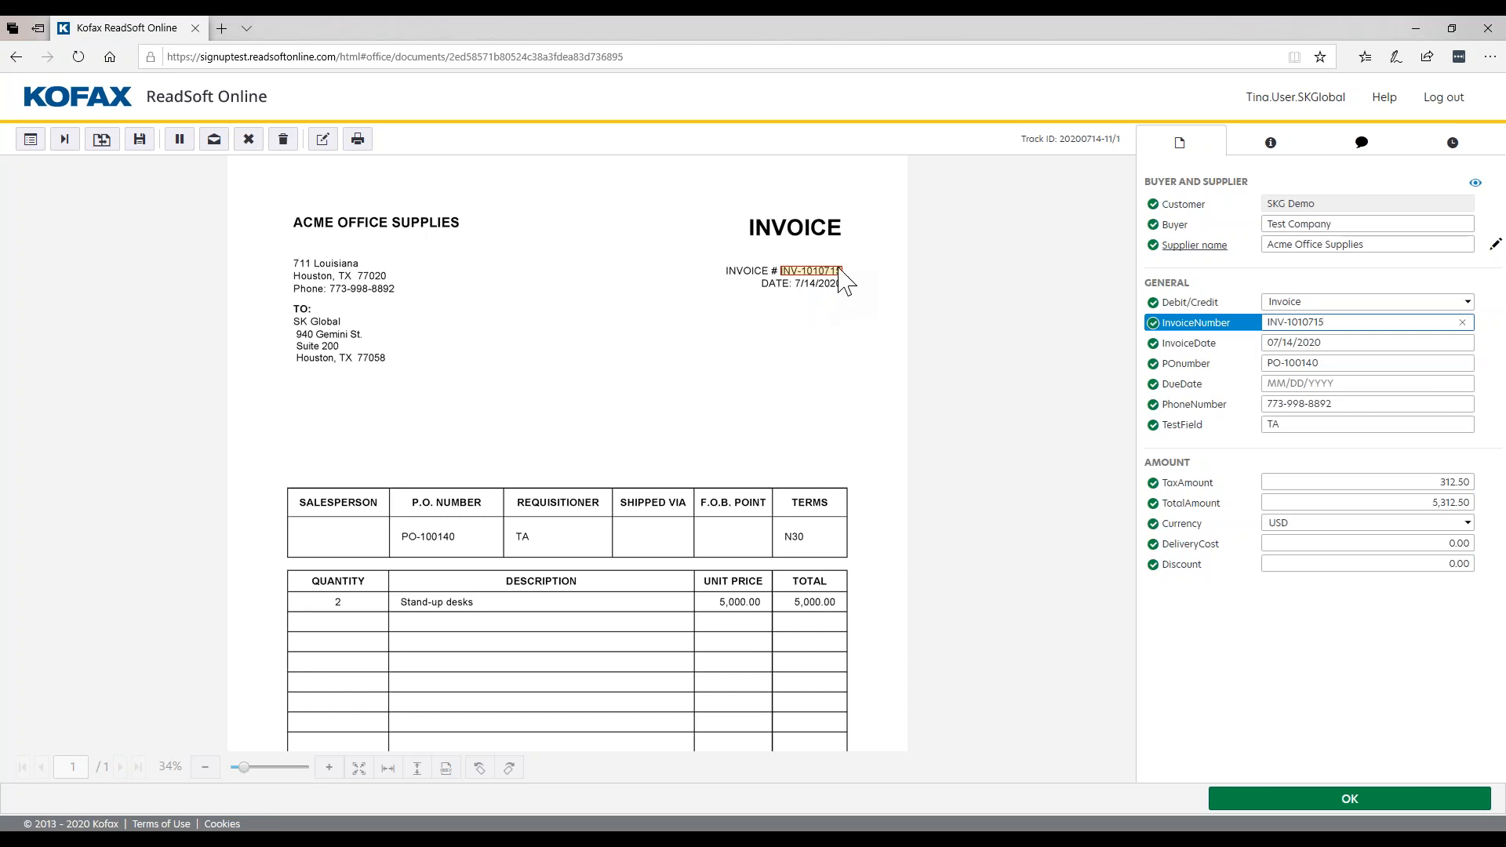
- Review the fields from InvoiceDate through Discount against the invoice image and approve the document
key(Tab)
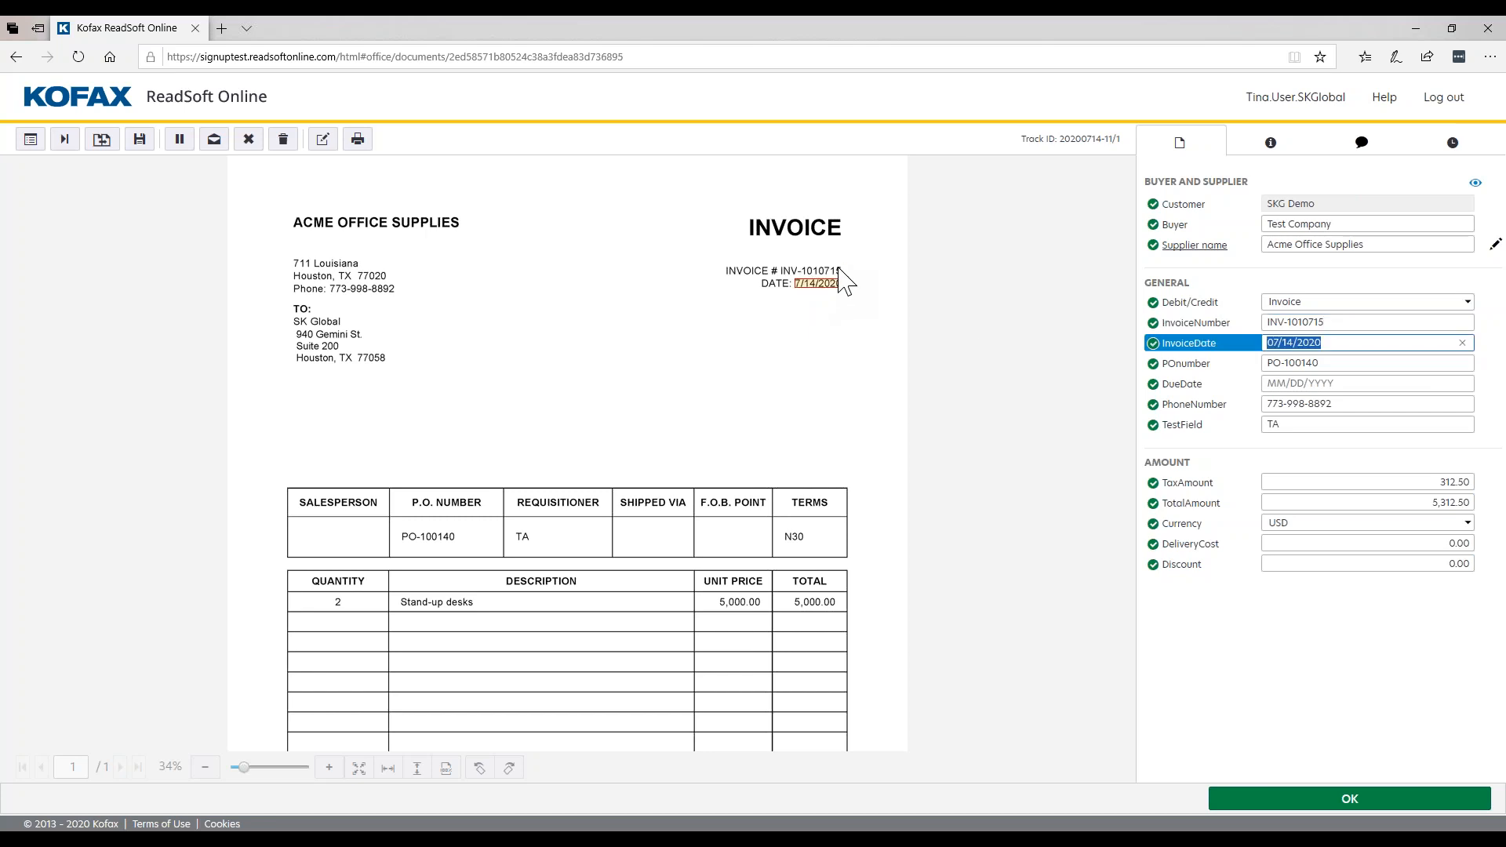
key(Tab)
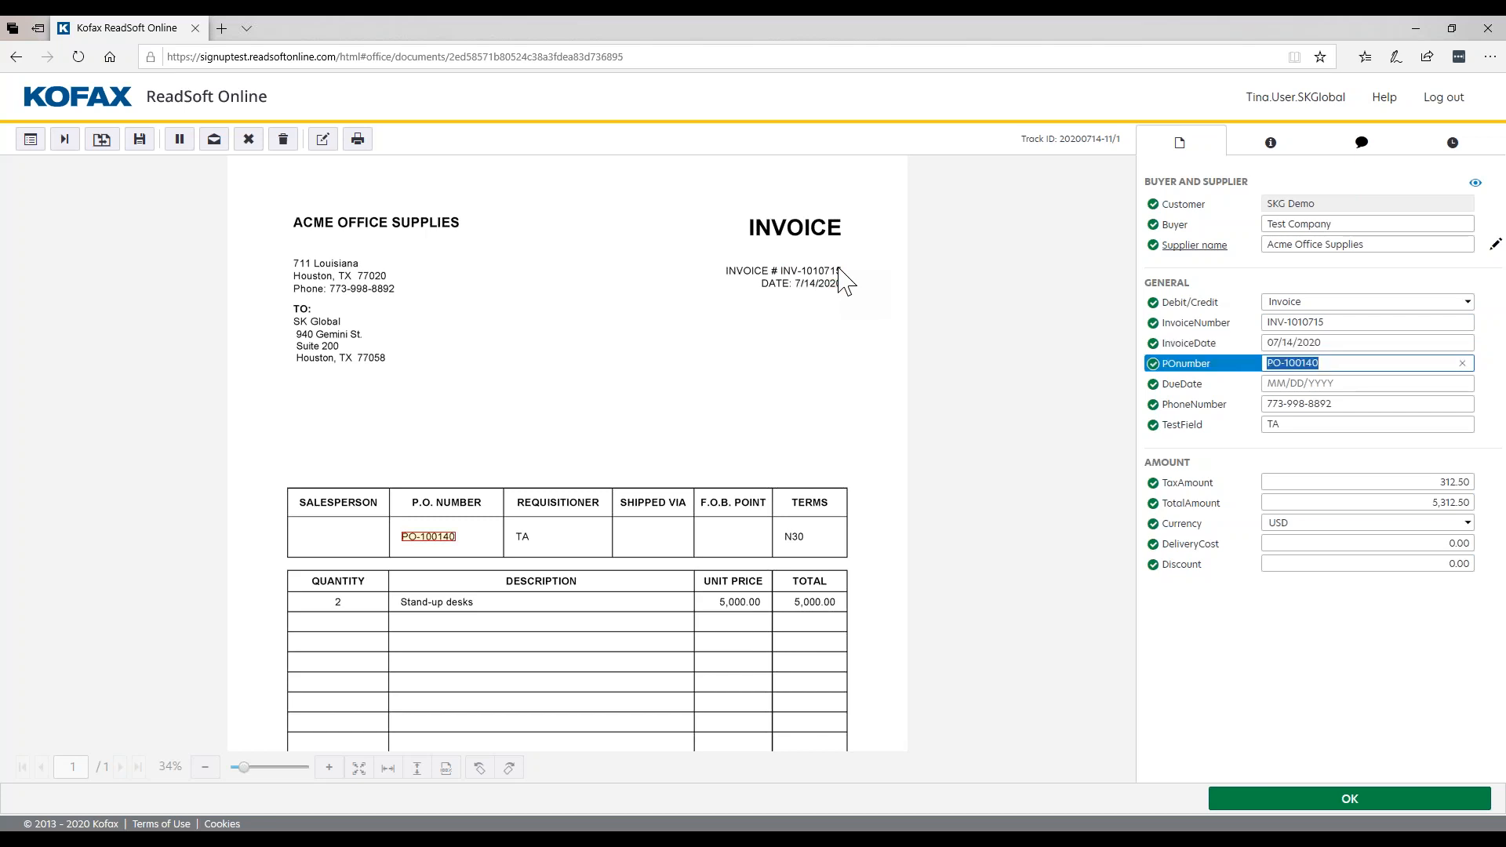
key(Tab)
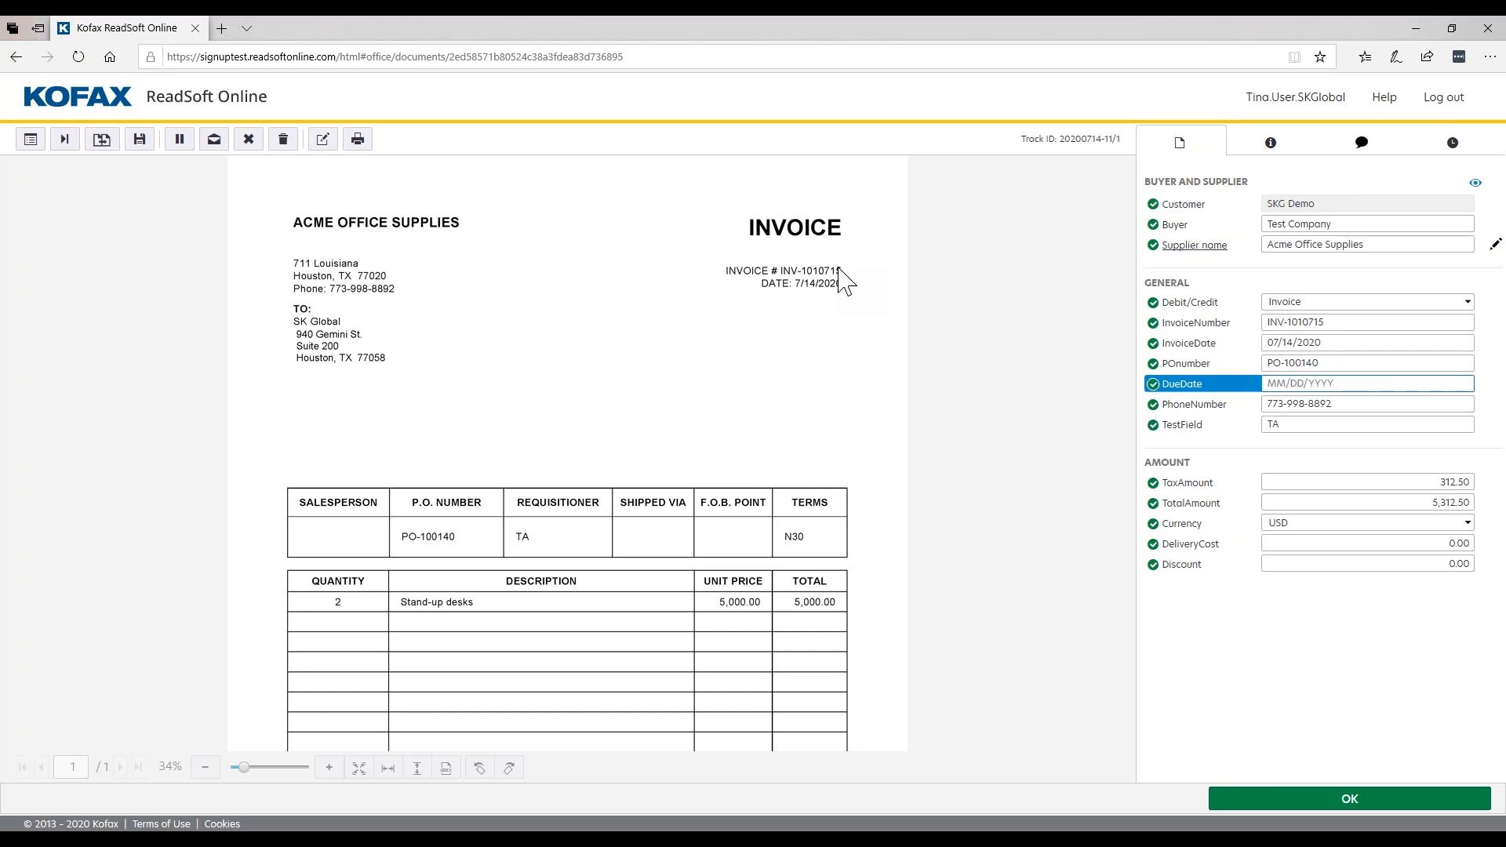
key(Tab)
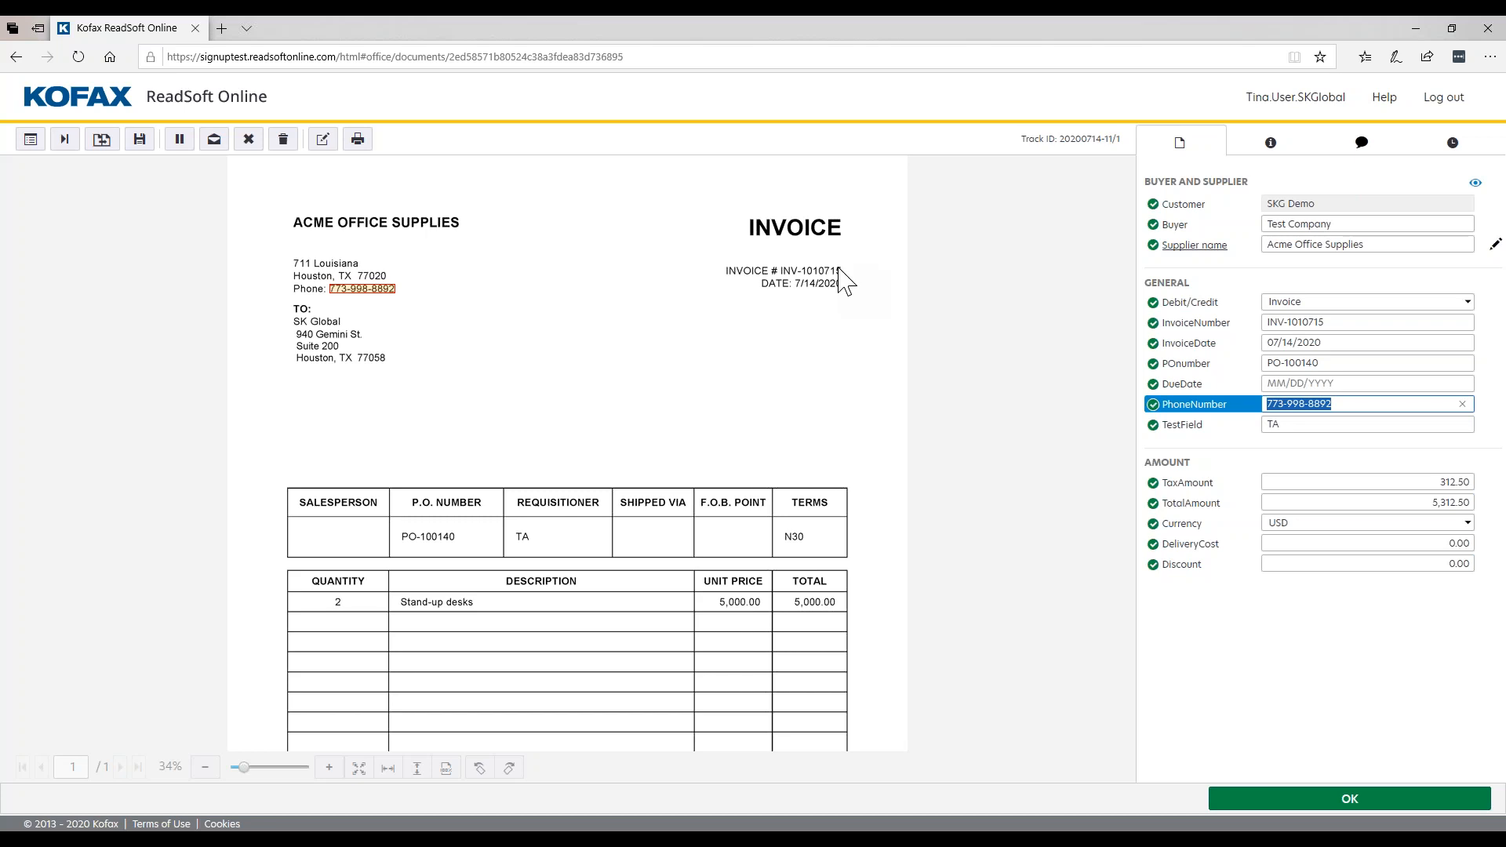
key(Tab)
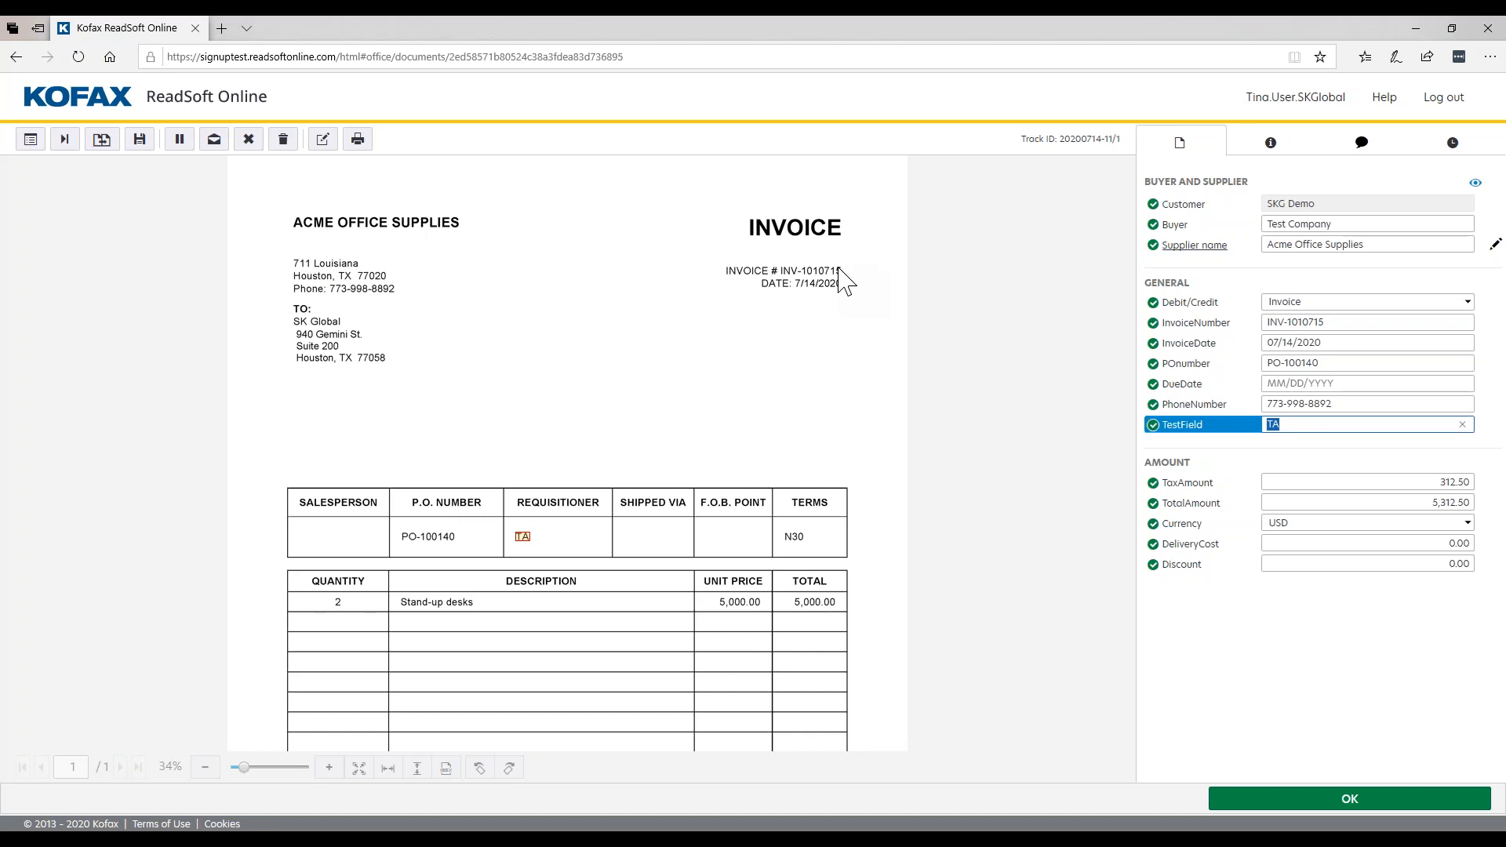
key(Tab)
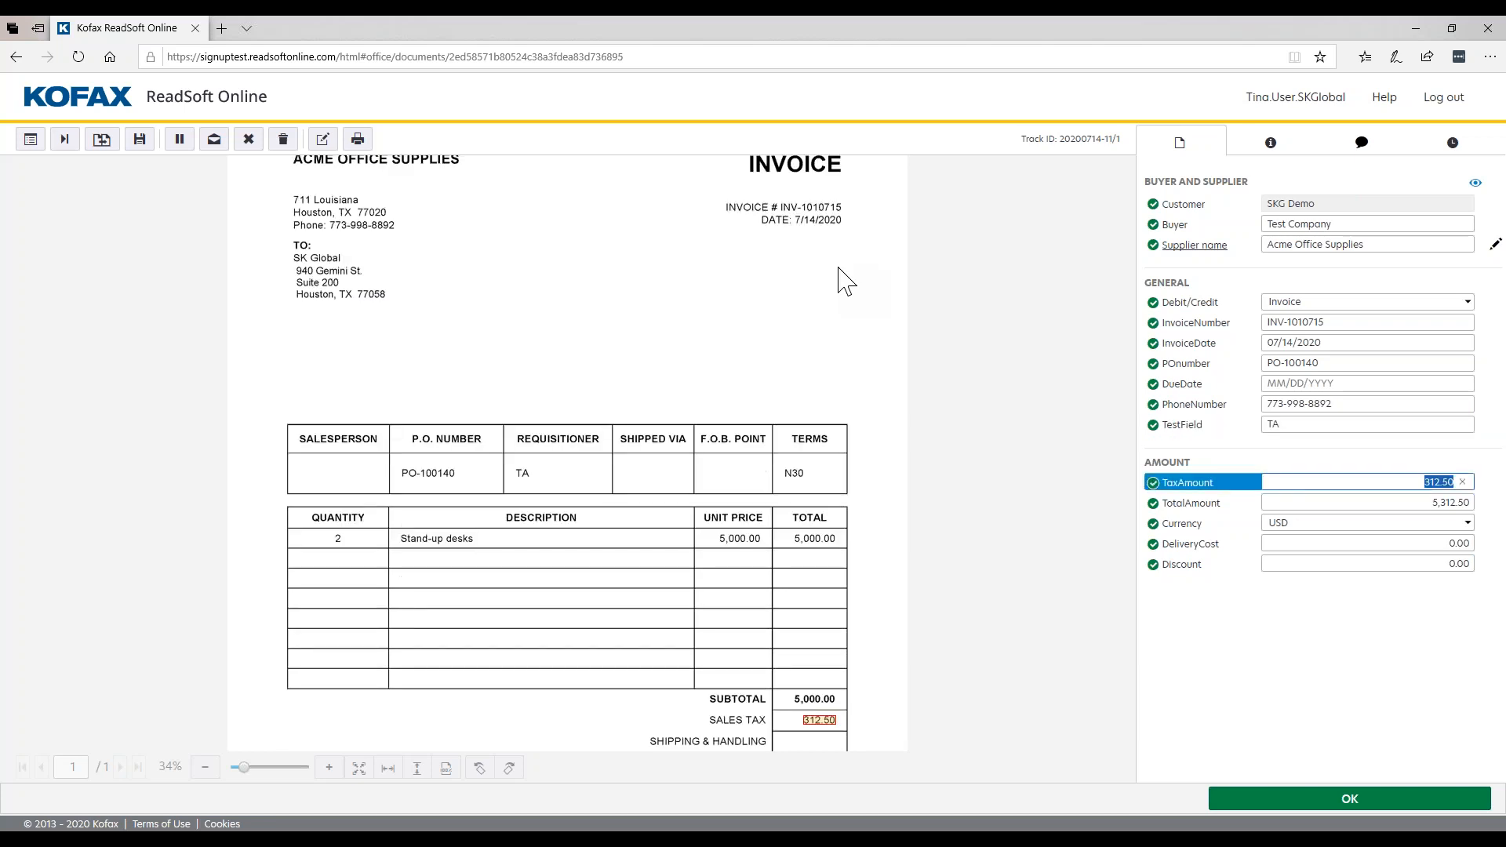
key(Tab)
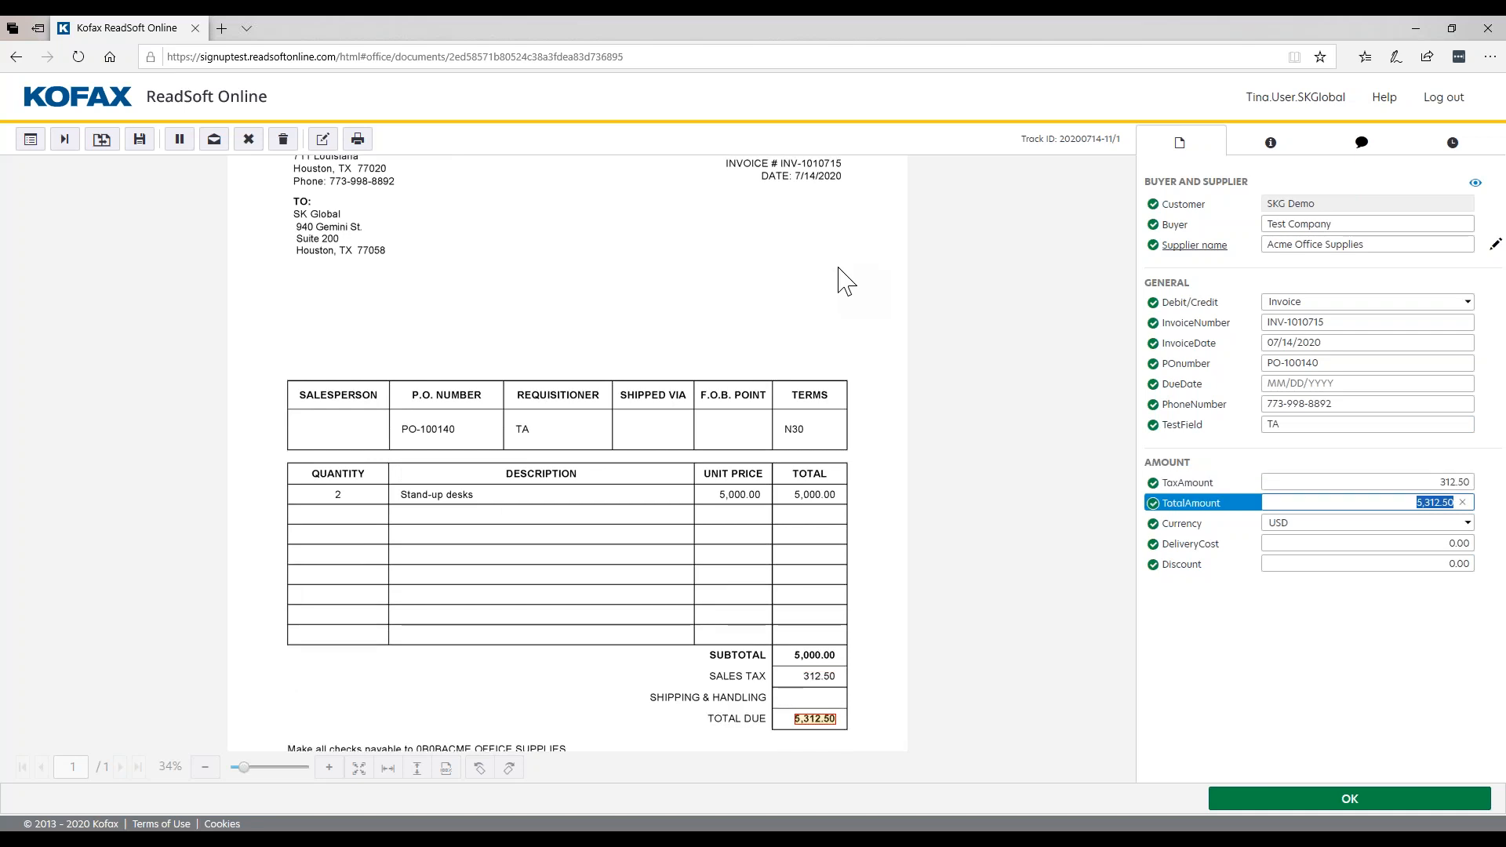
key(Tab)
key(Tab)
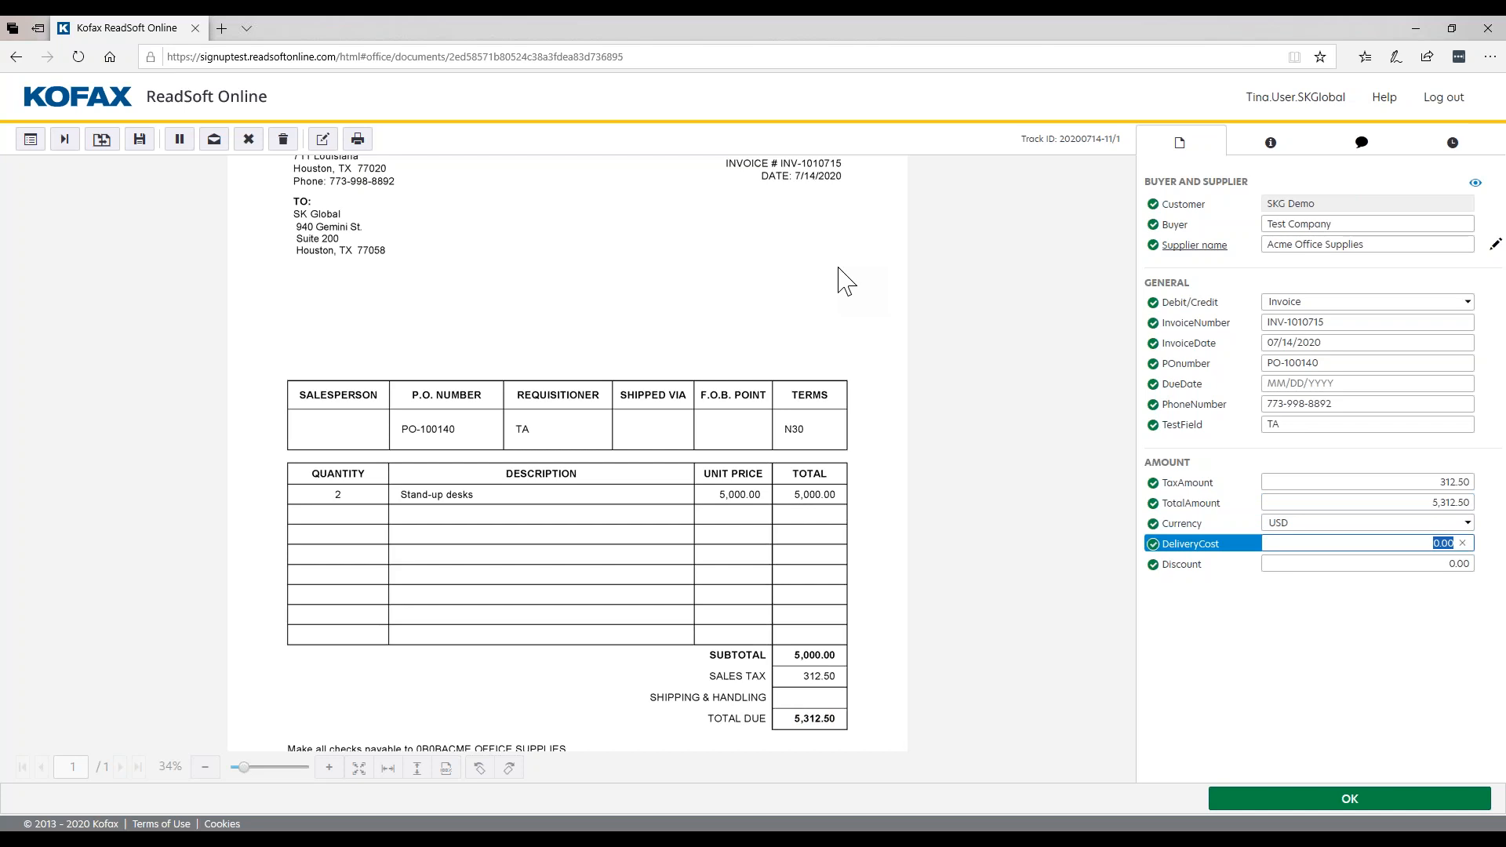
key(Tab)
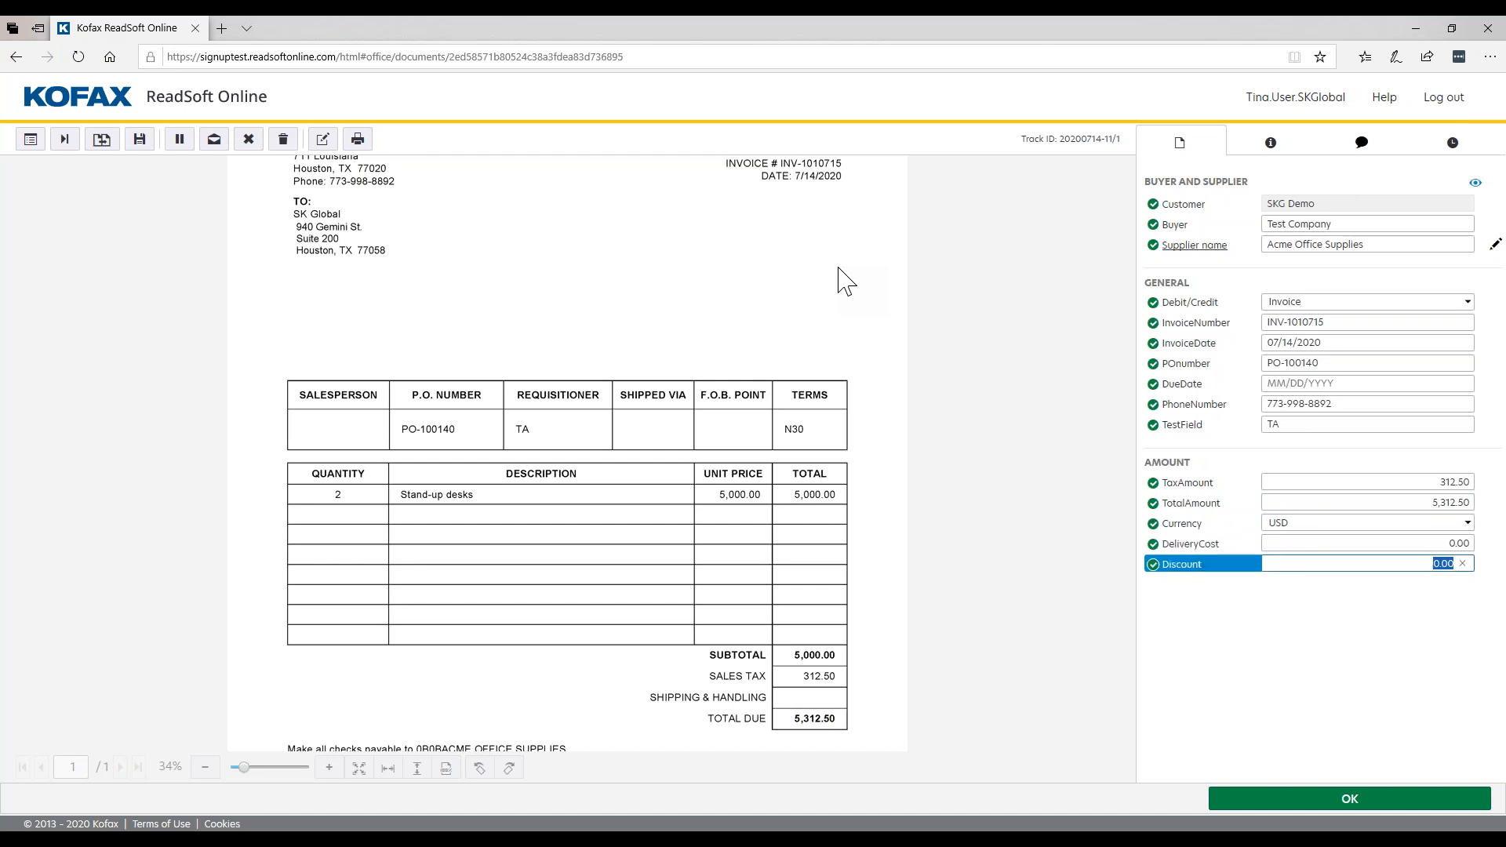
click(1383, 803)
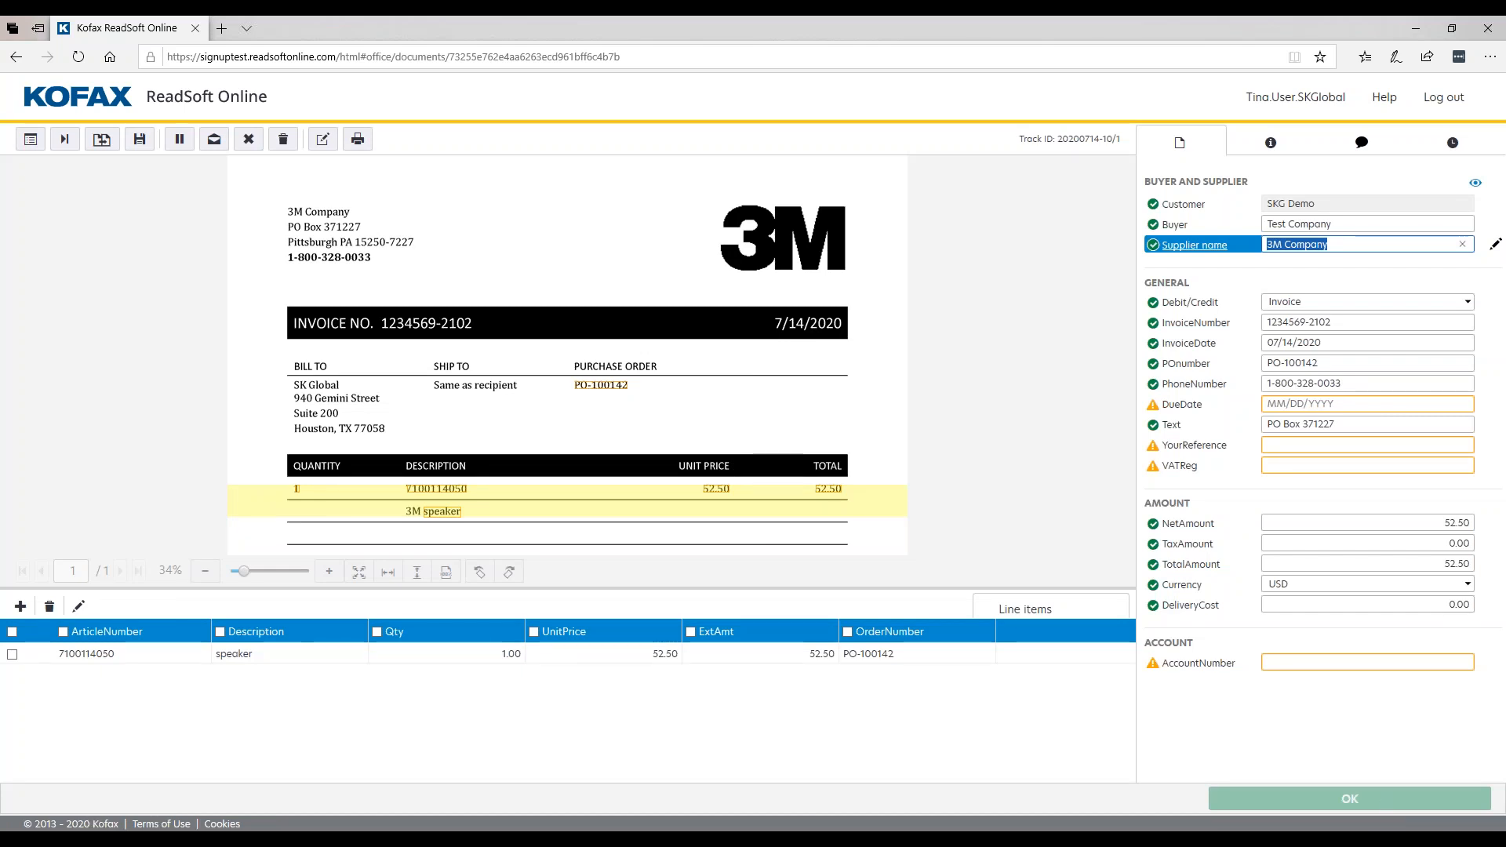
- Switch to Finance and Operations in the sk-exfl remote desktop session and close the General journals page
click(169, 840)
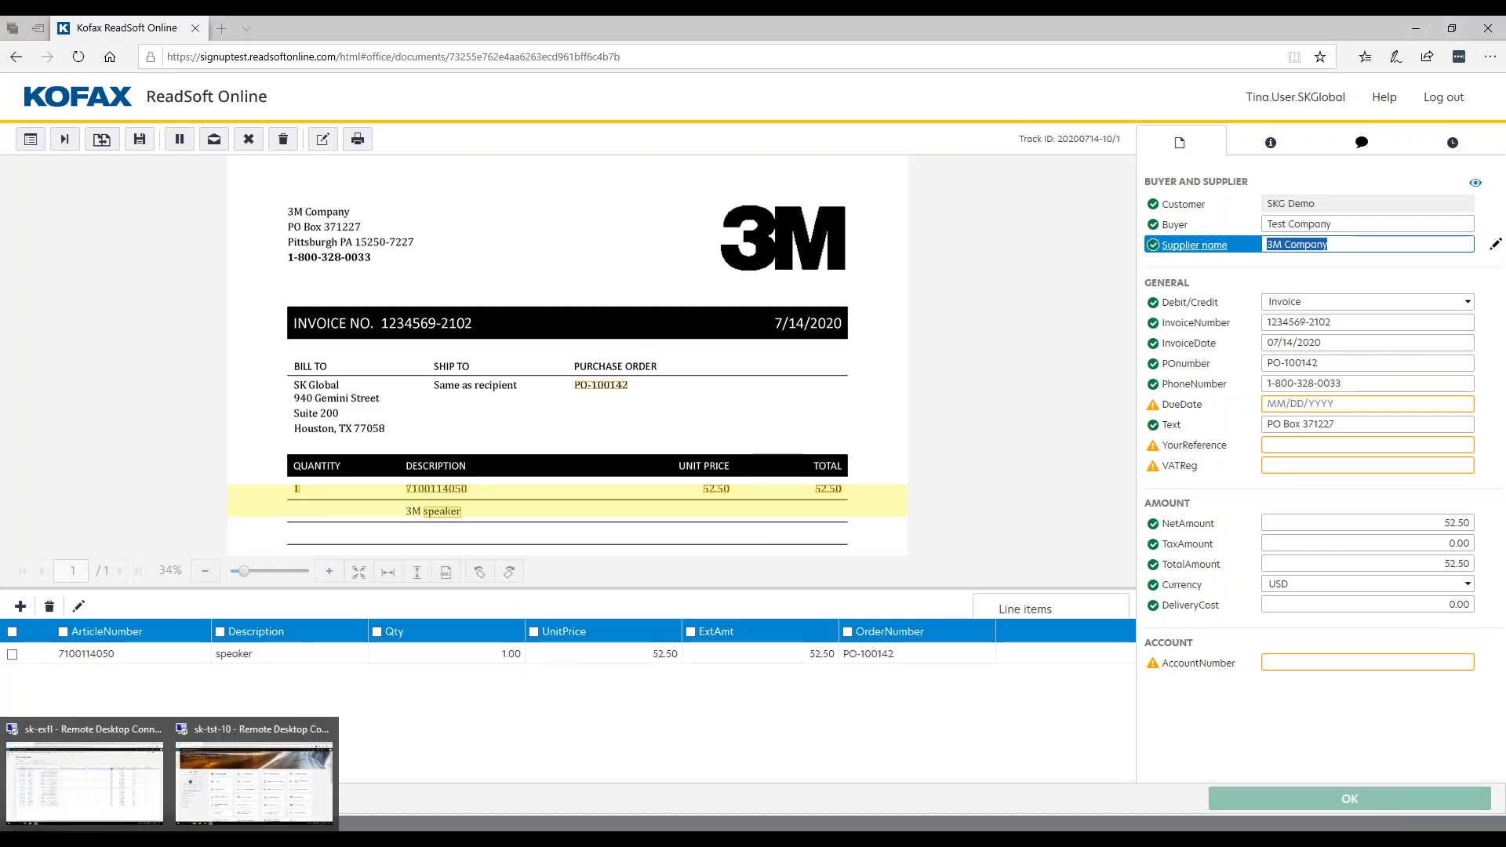
click(106, 785)
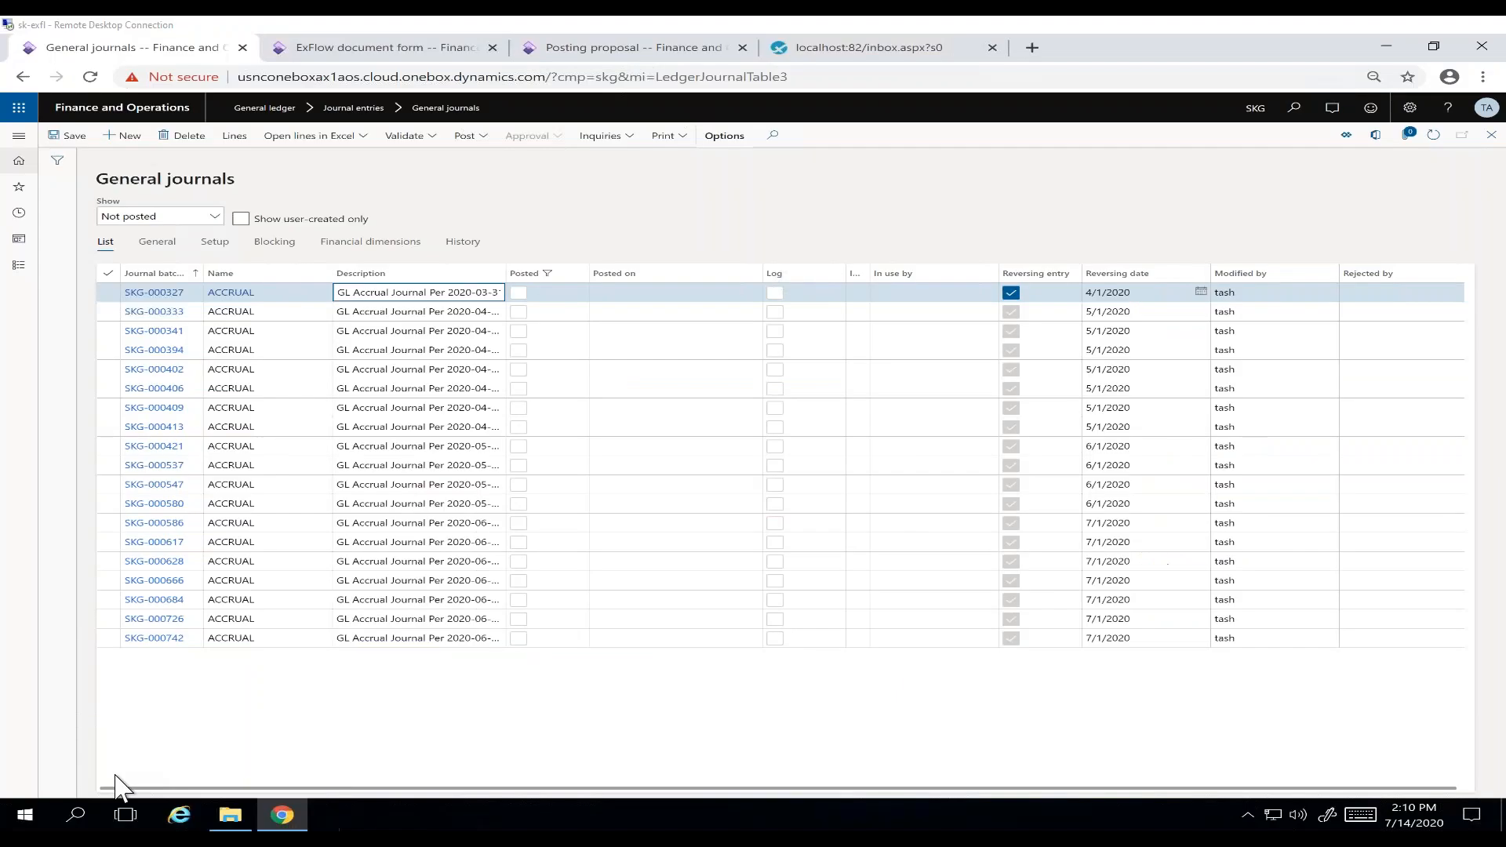
click(1491, 135)
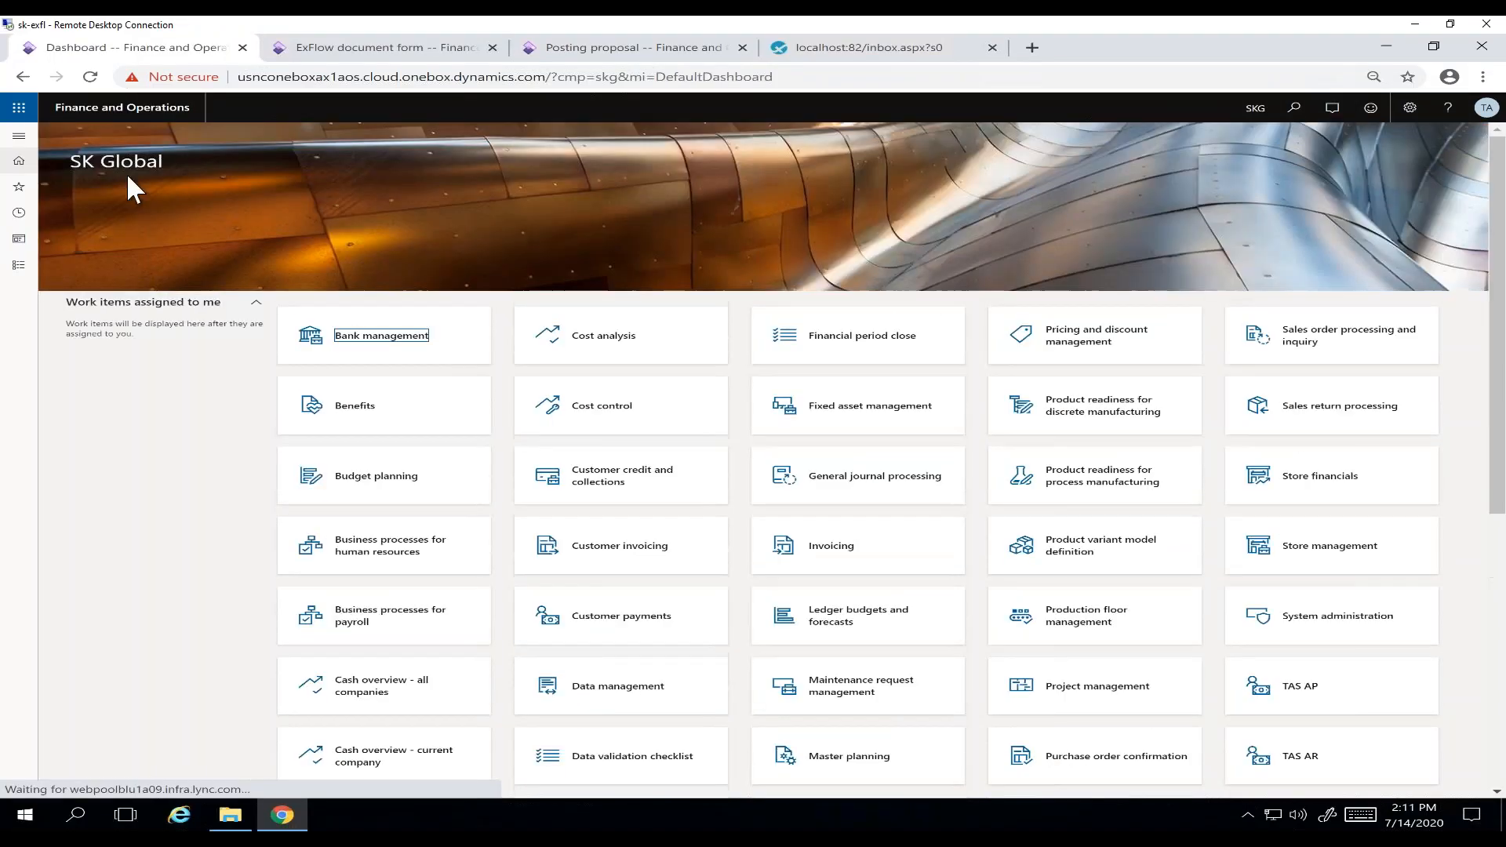
- Open the ExFlow import form that covers all invoices
click(19, 136)
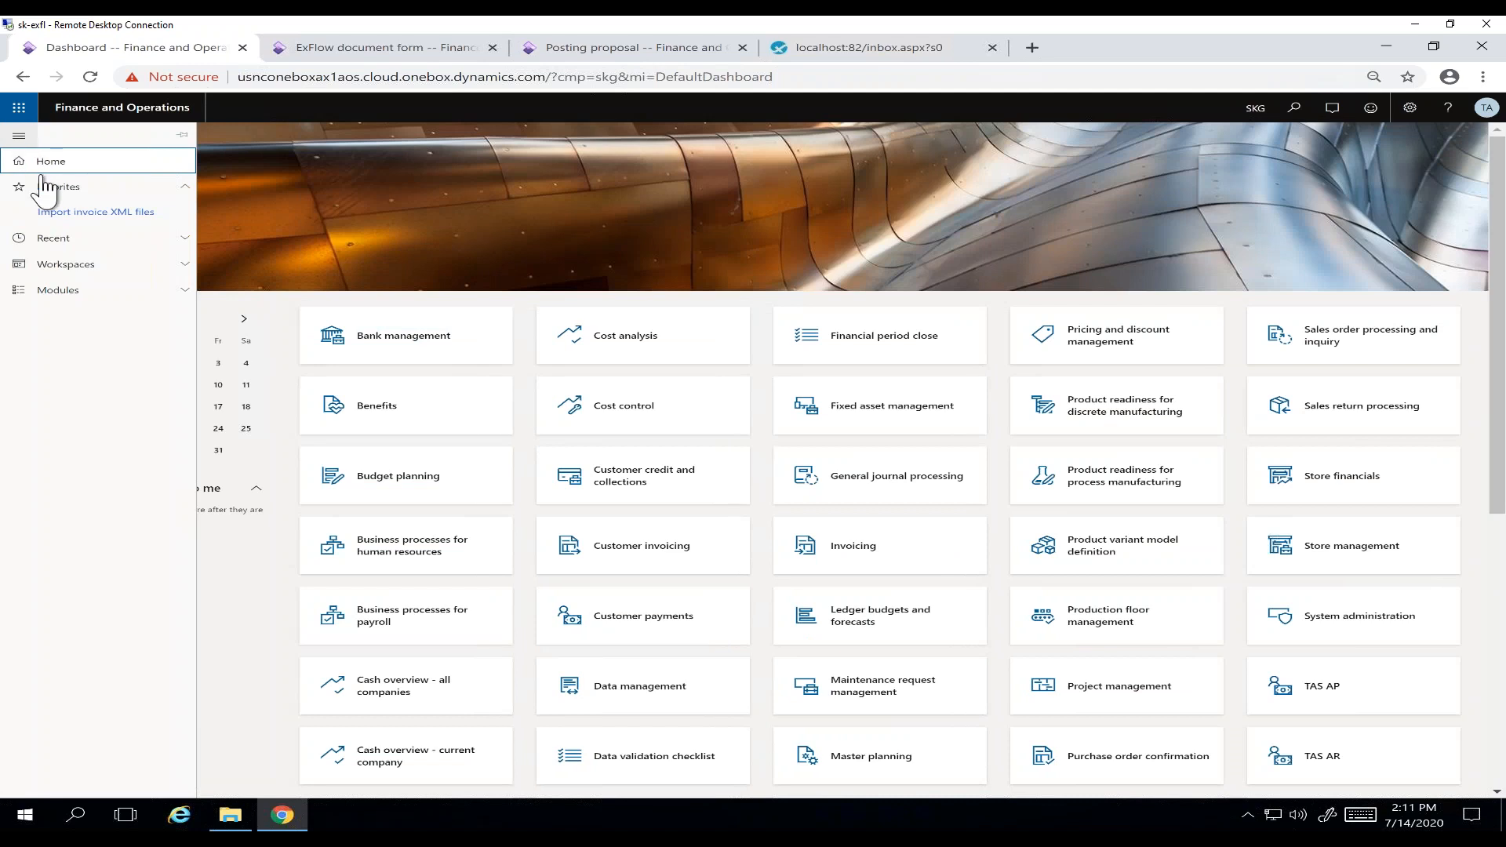
click(104, 291)
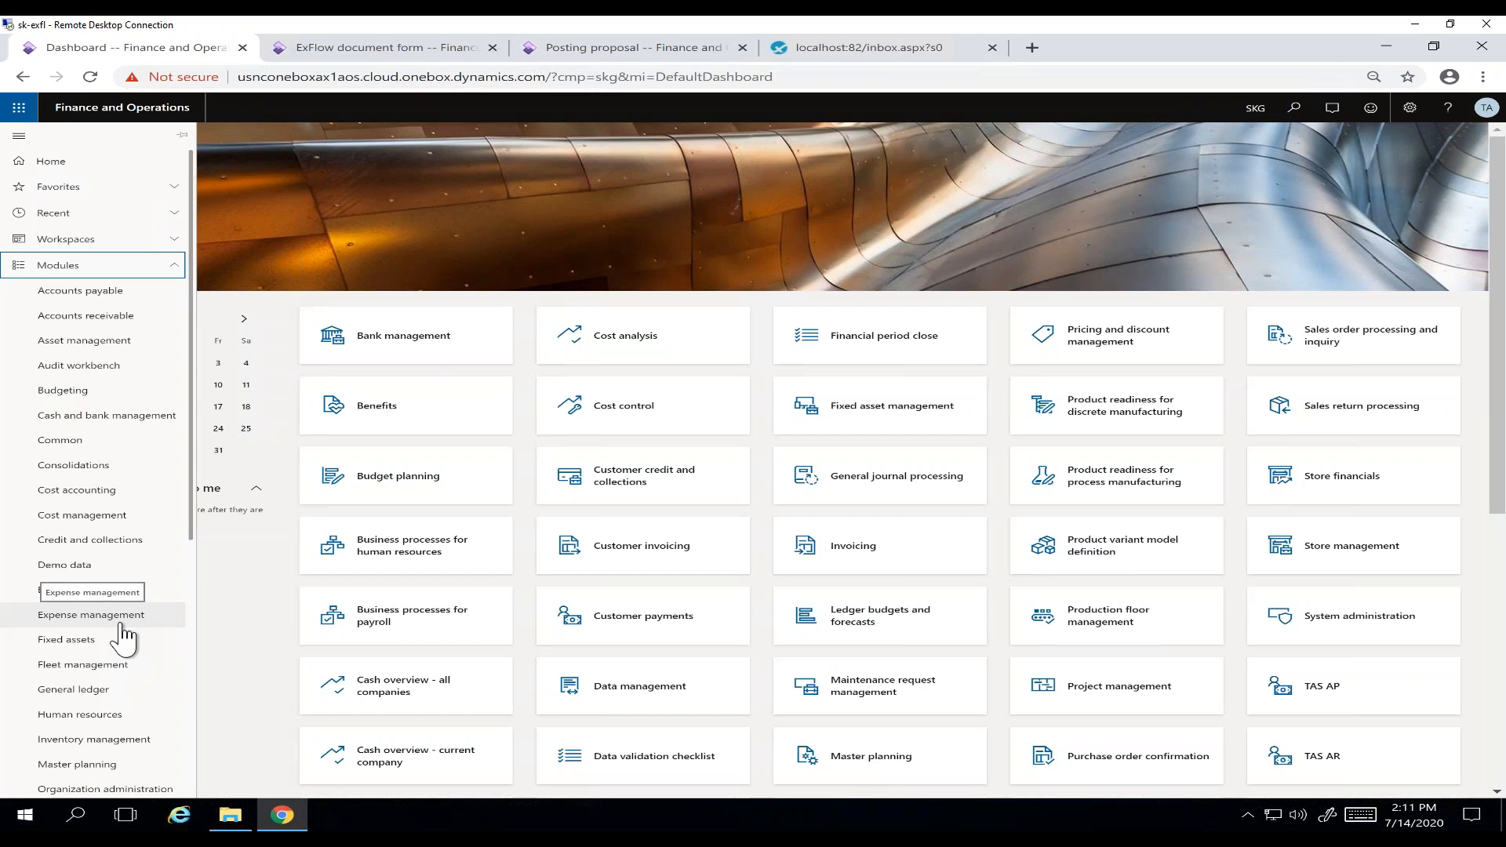
click(116, 592)
click(277, 308)
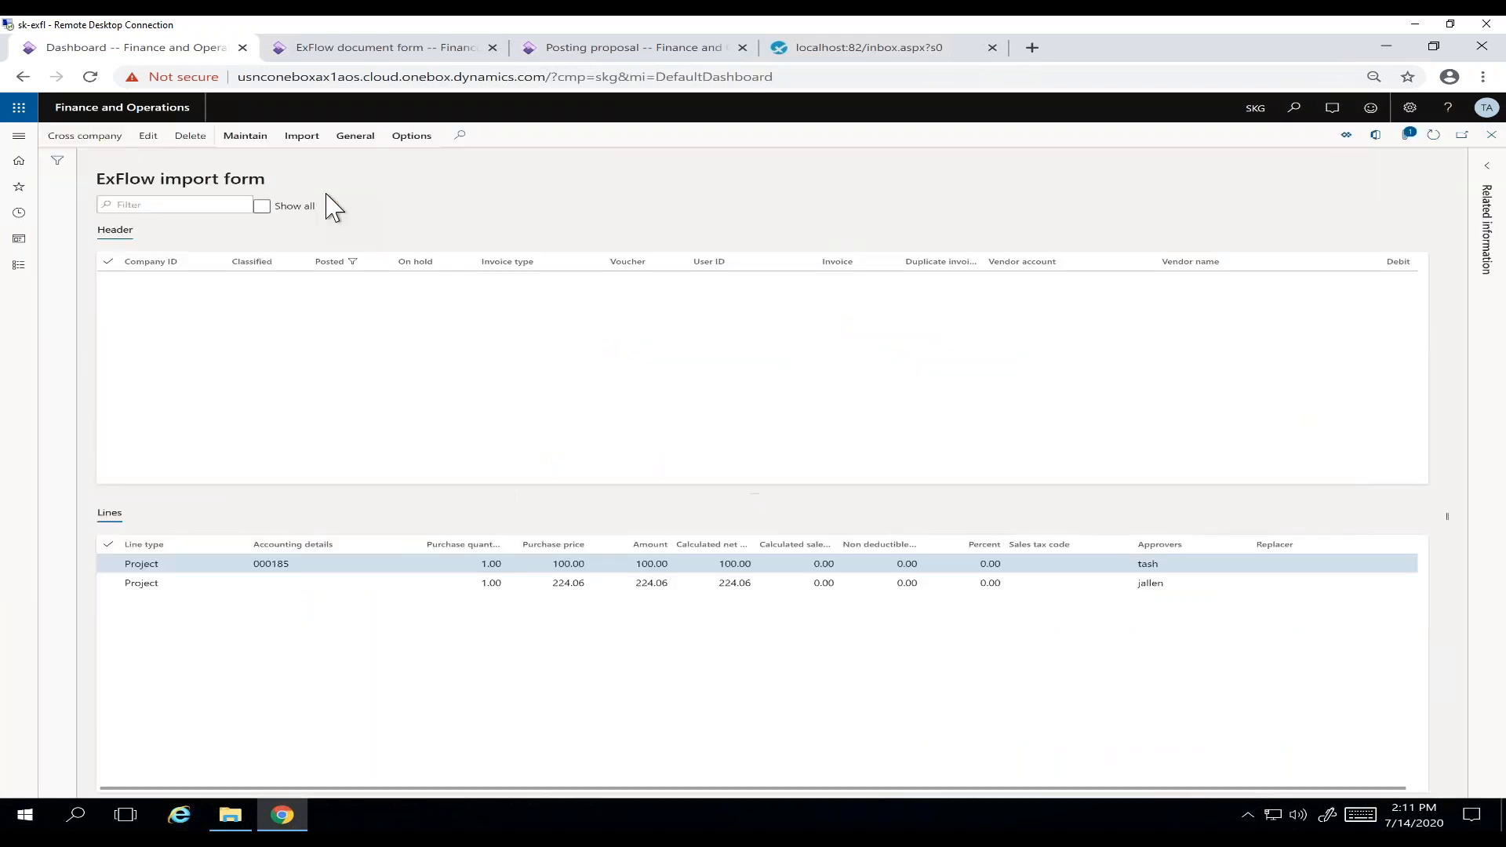
- Display the invoice image side by side with the import form and filter the headers by invoice number
click(355, 135)
click(301, 196)
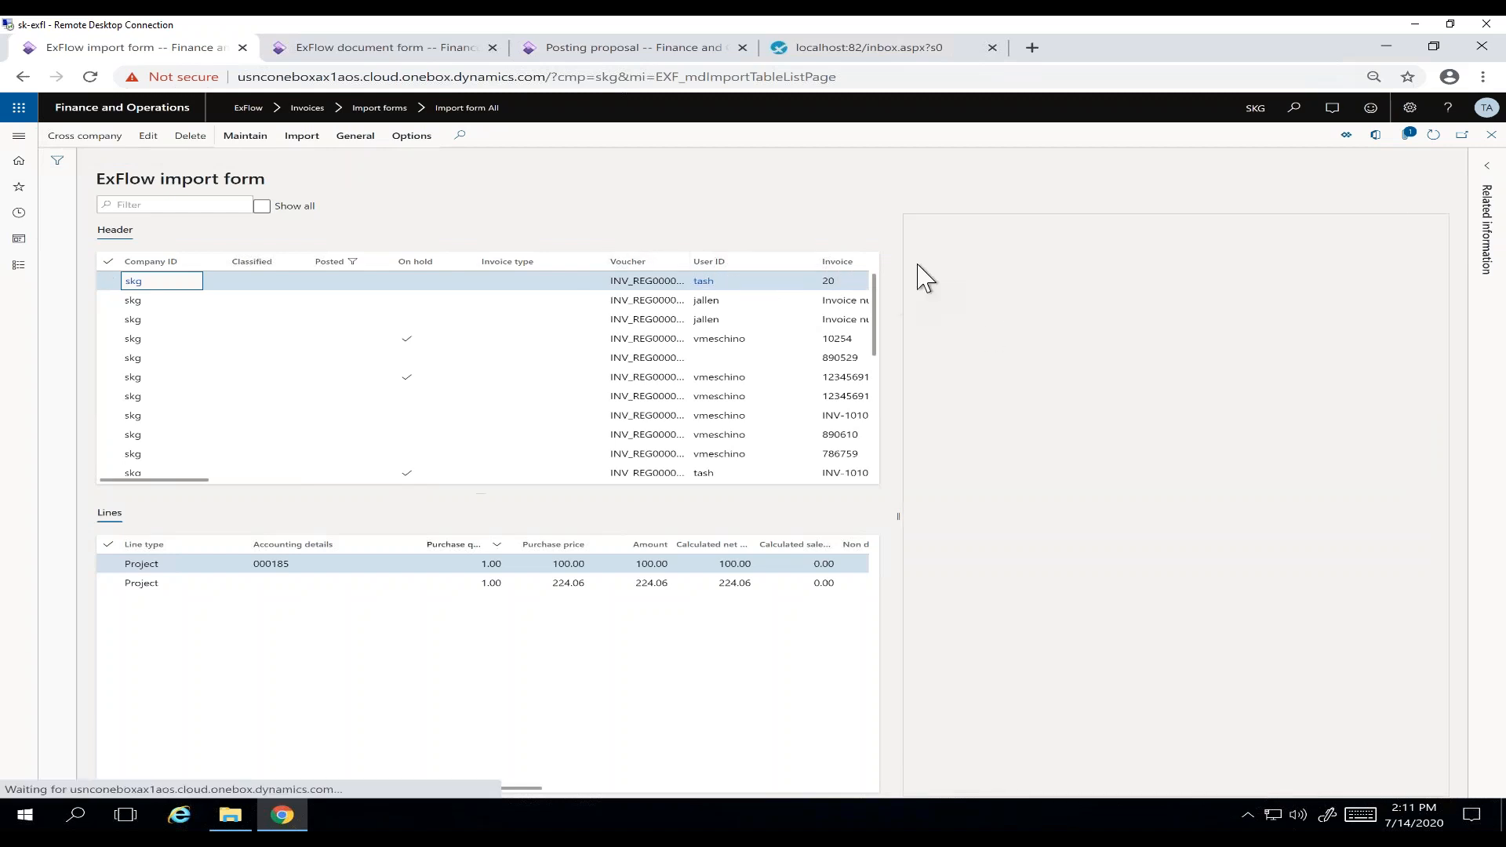
click(843, 264)
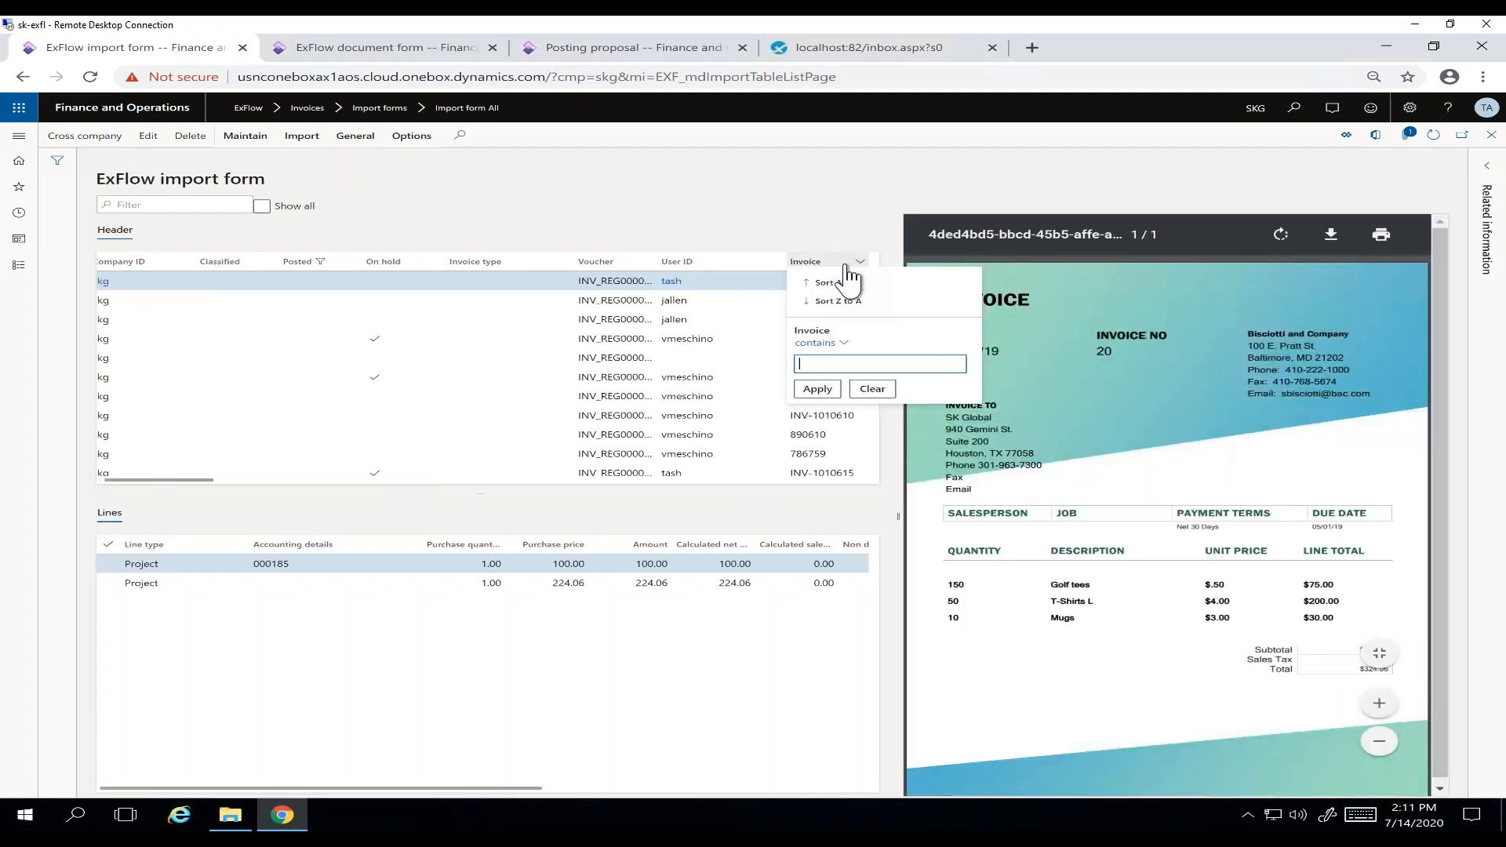
text(20)
key(Return)
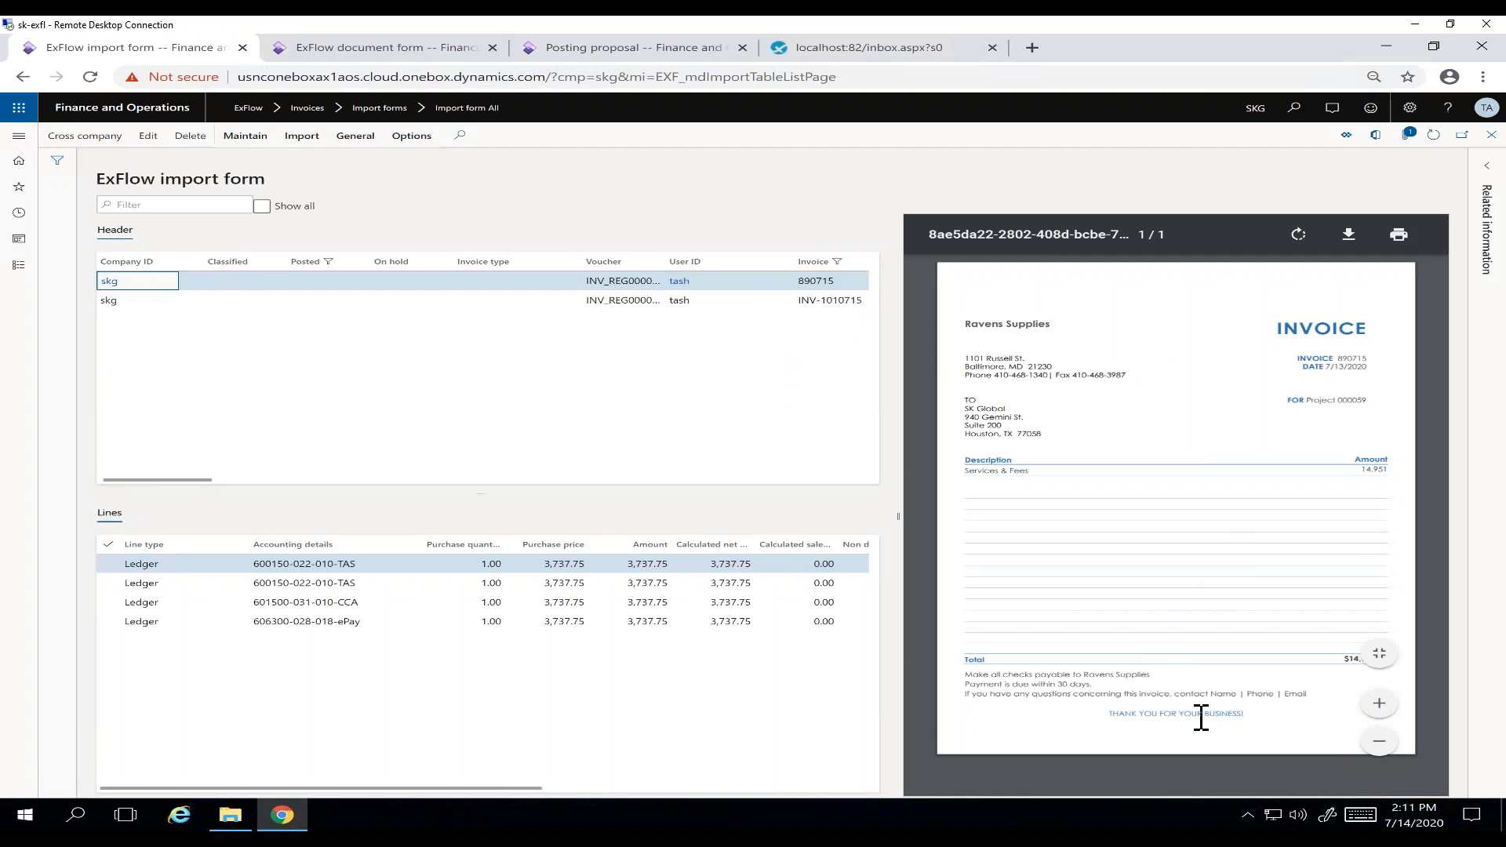
- Show the image of the Acme Office Supplies invoice and open it in a separate window
click(774, 299)
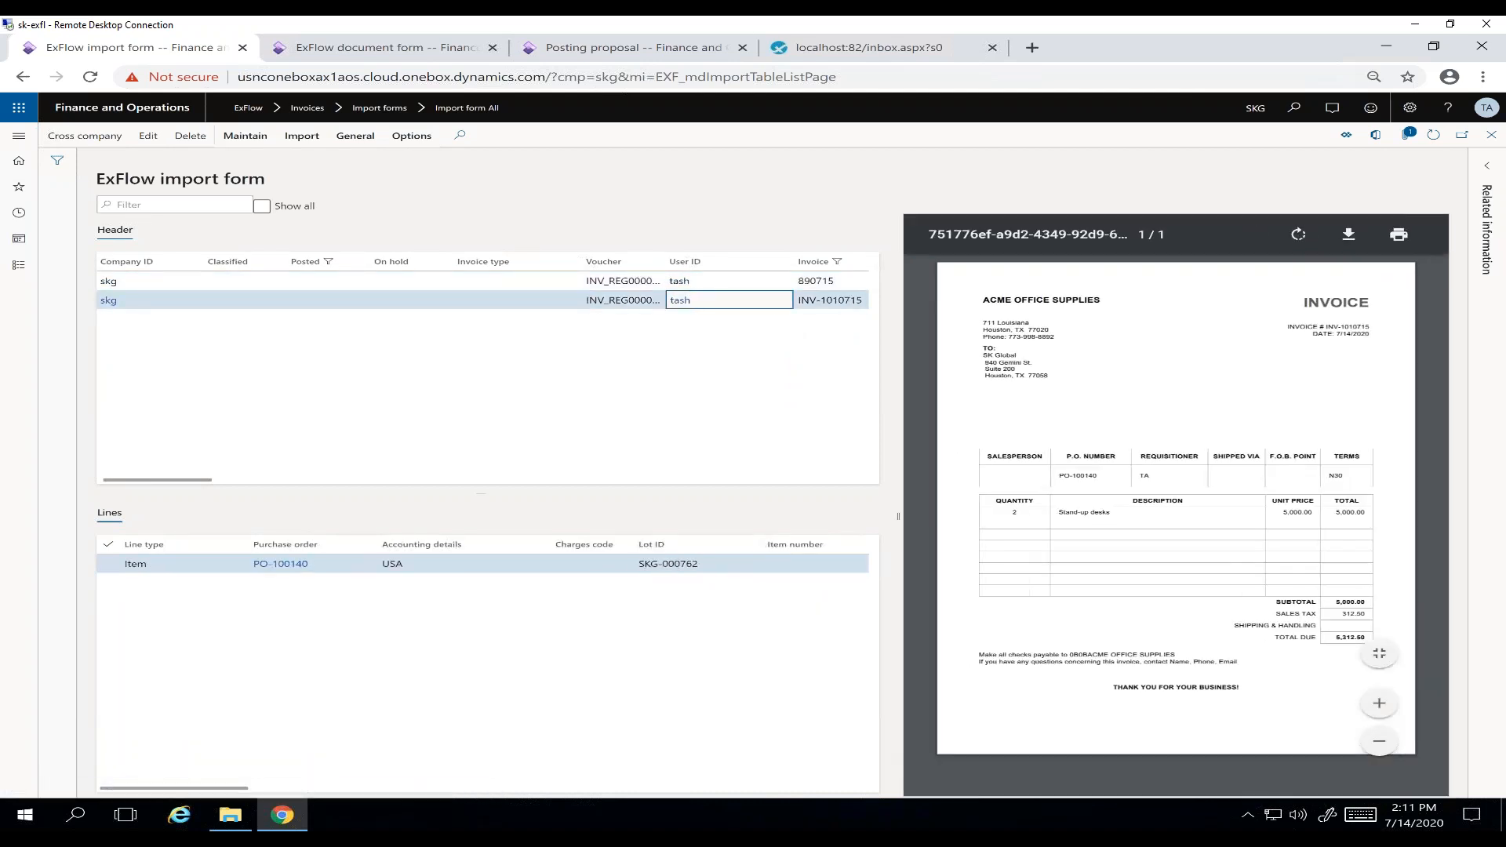
click(355, 137)
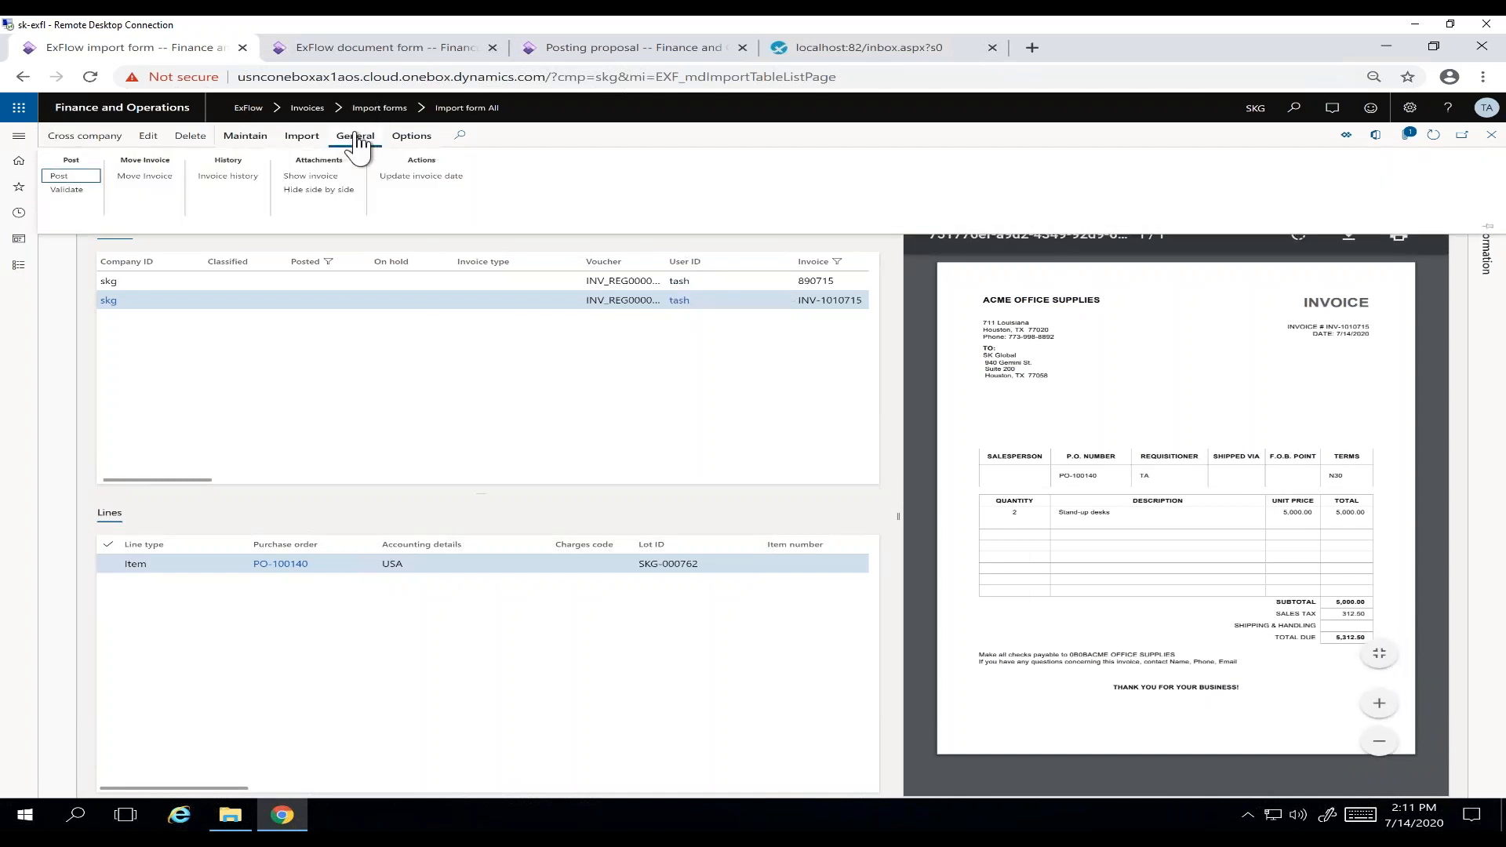
click(312, 177)
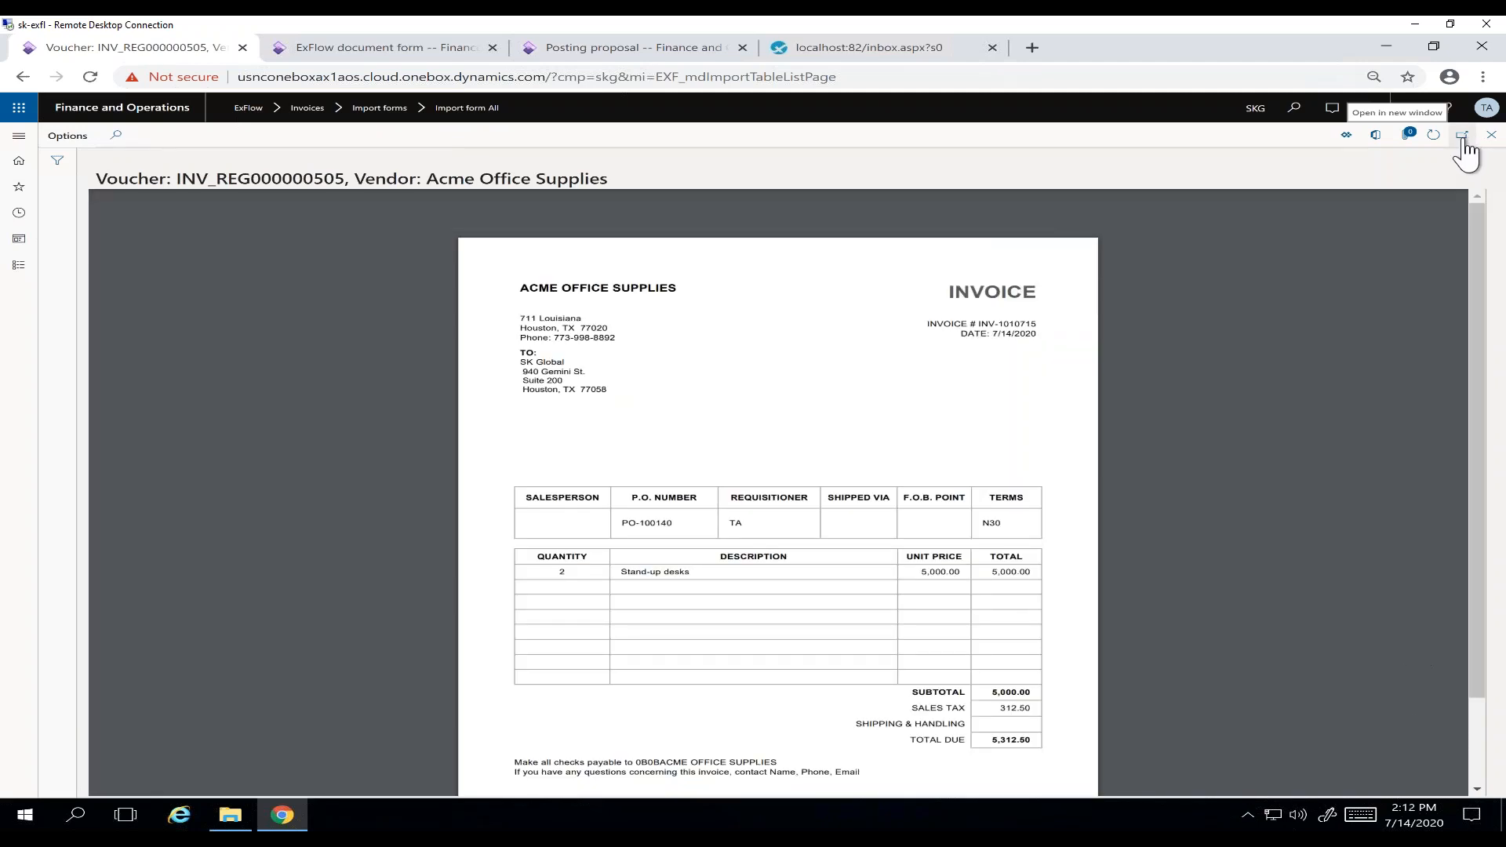
click(1462, 137)
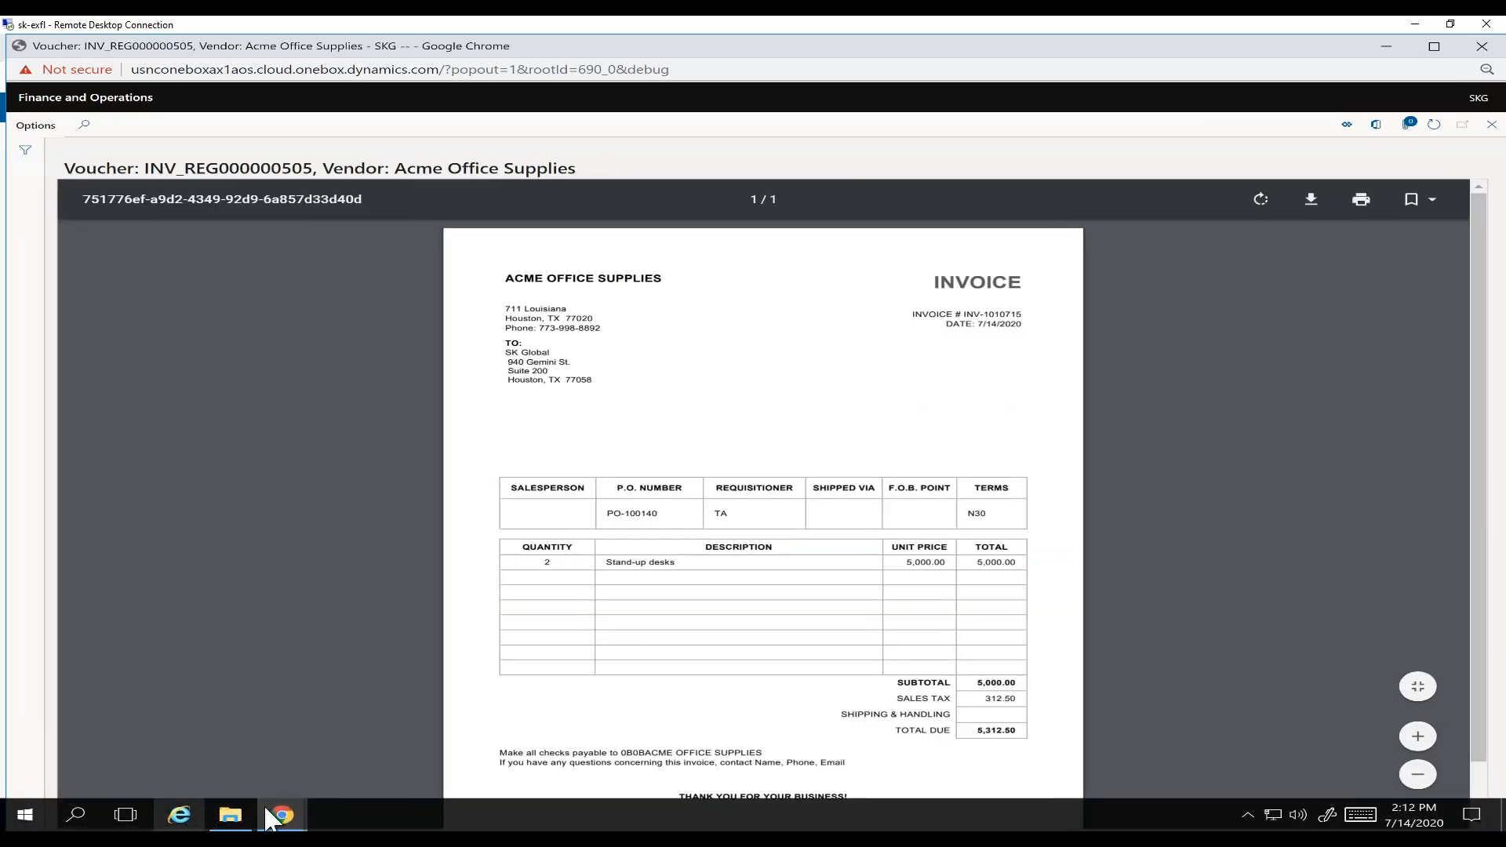
- Return to the import form, select the Ravens Supplies invoice and view its image in the separate invoice window
mouse_move(282, 816)
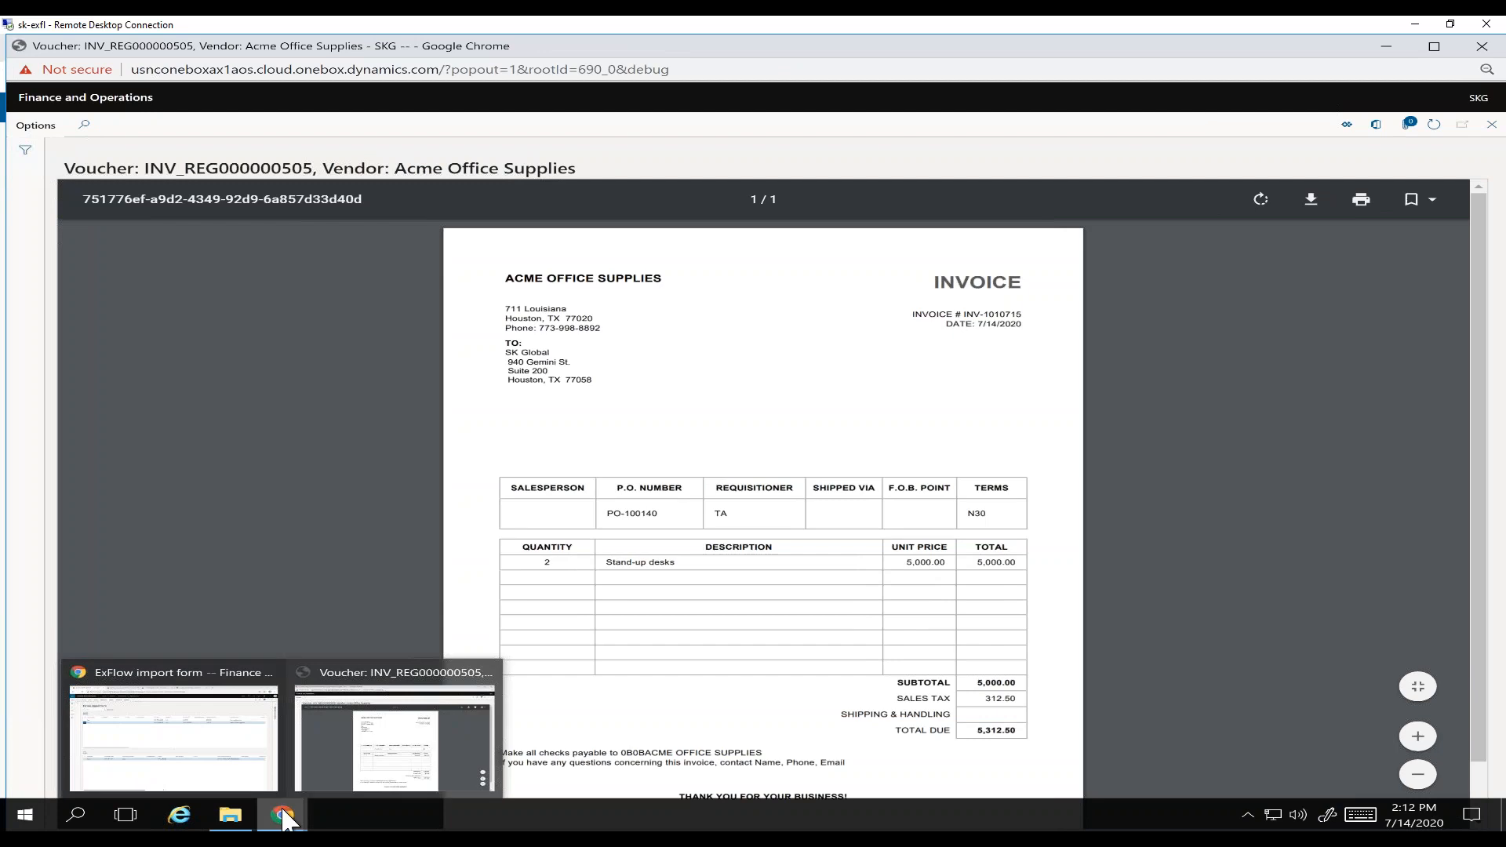
click(243, 773)
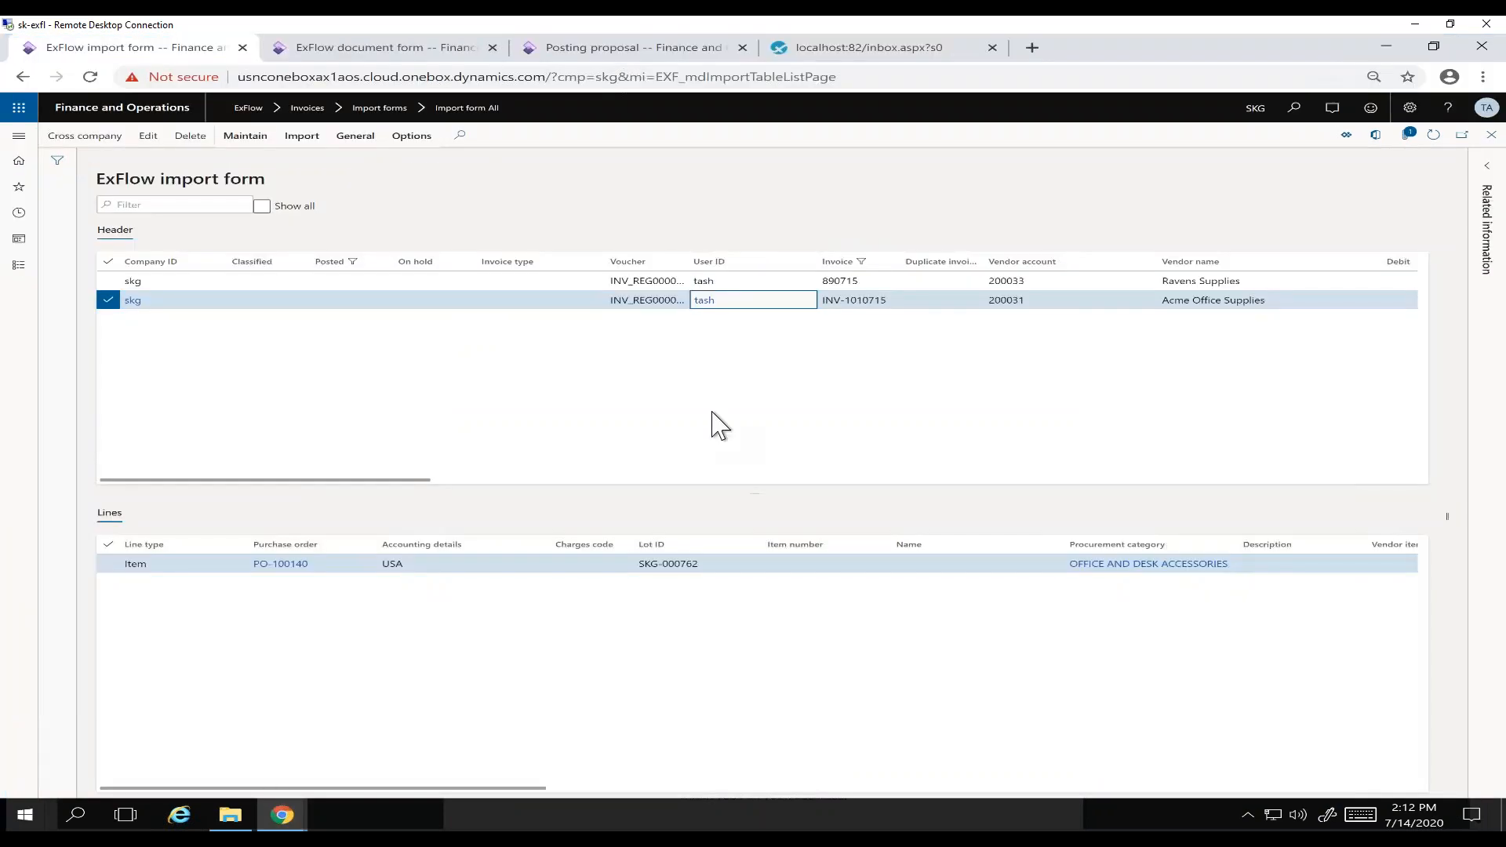
click(873, 280)
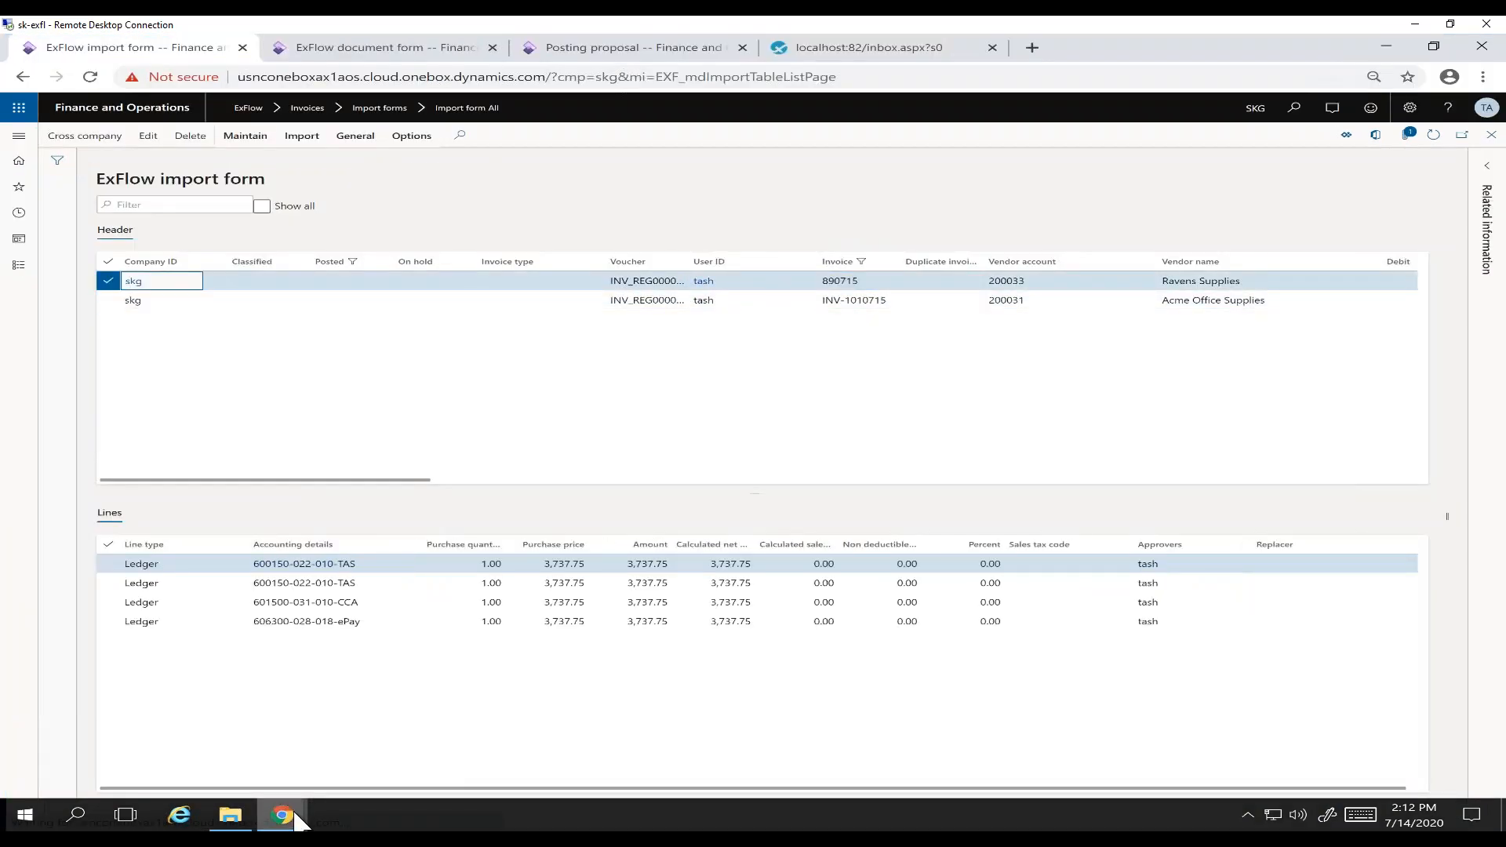
mouse_move(297, 816)
click(397, 746)
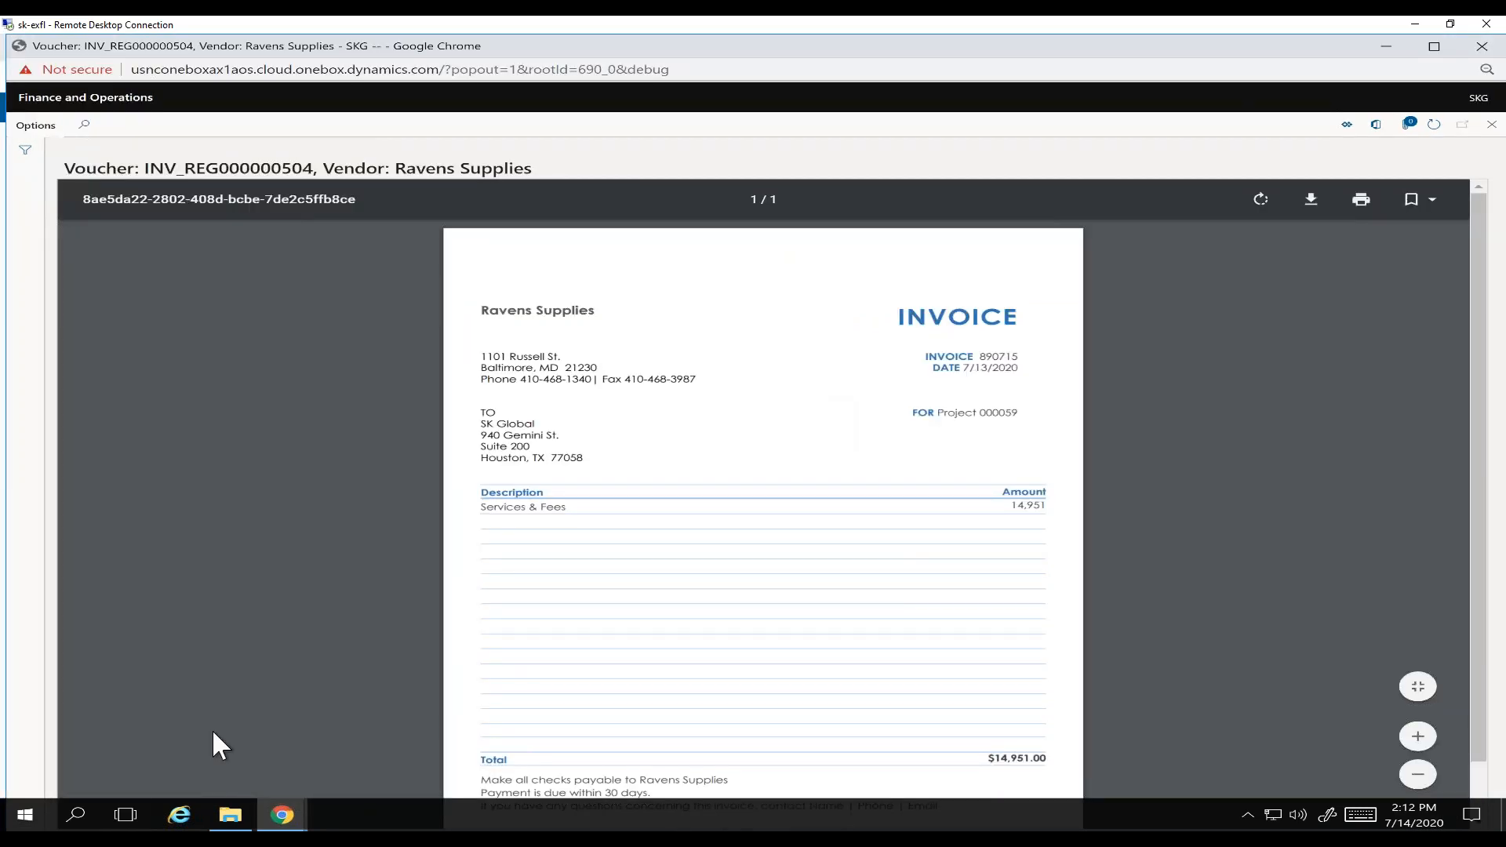
- Return to the import form and open the Acme Office Supplies invoice for editing
click(283, 816)
click(434, 709)
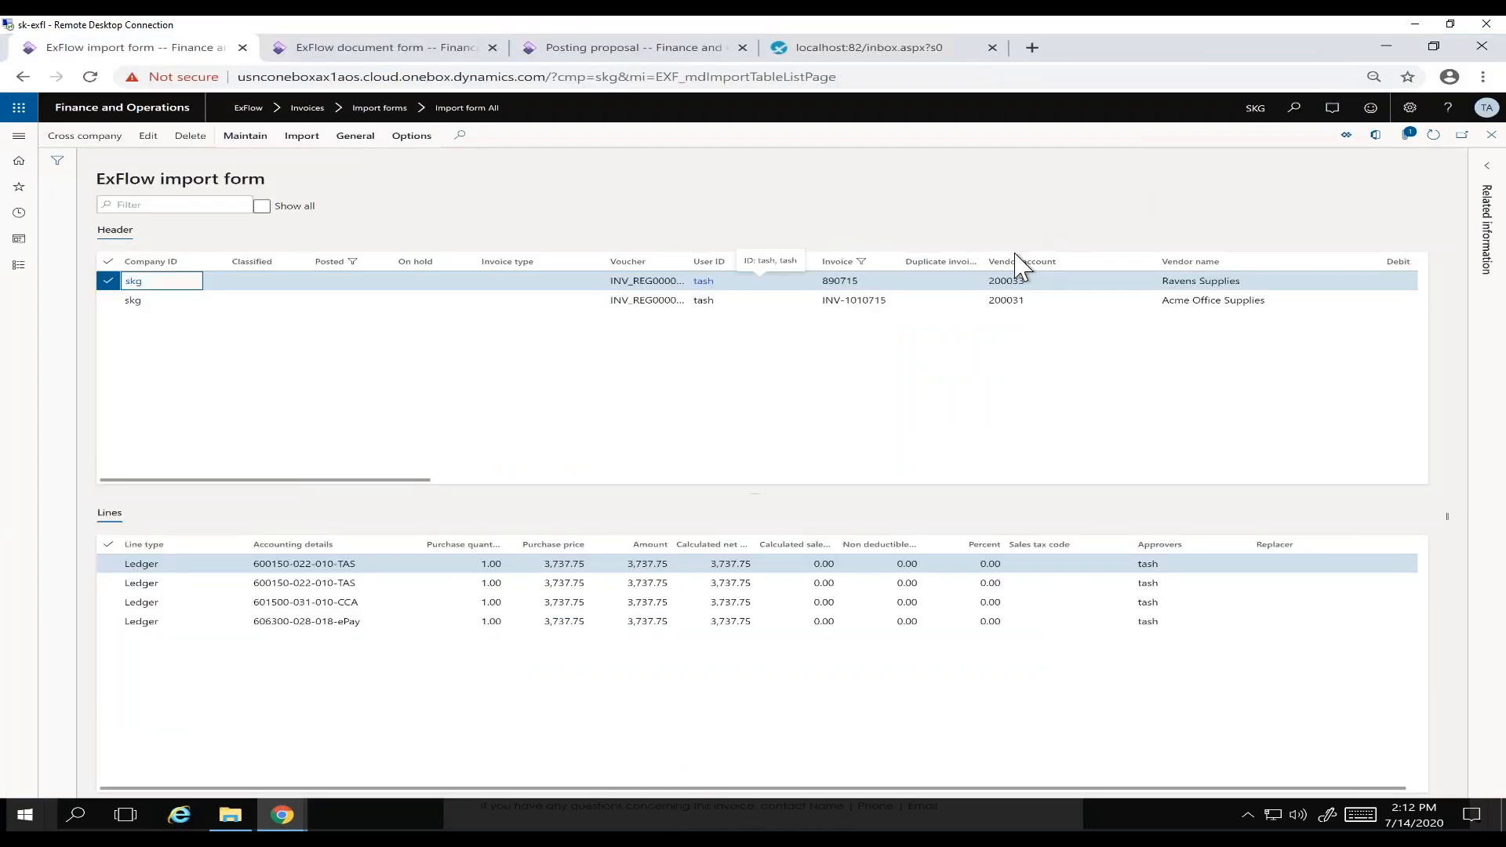
click(1007, 300)
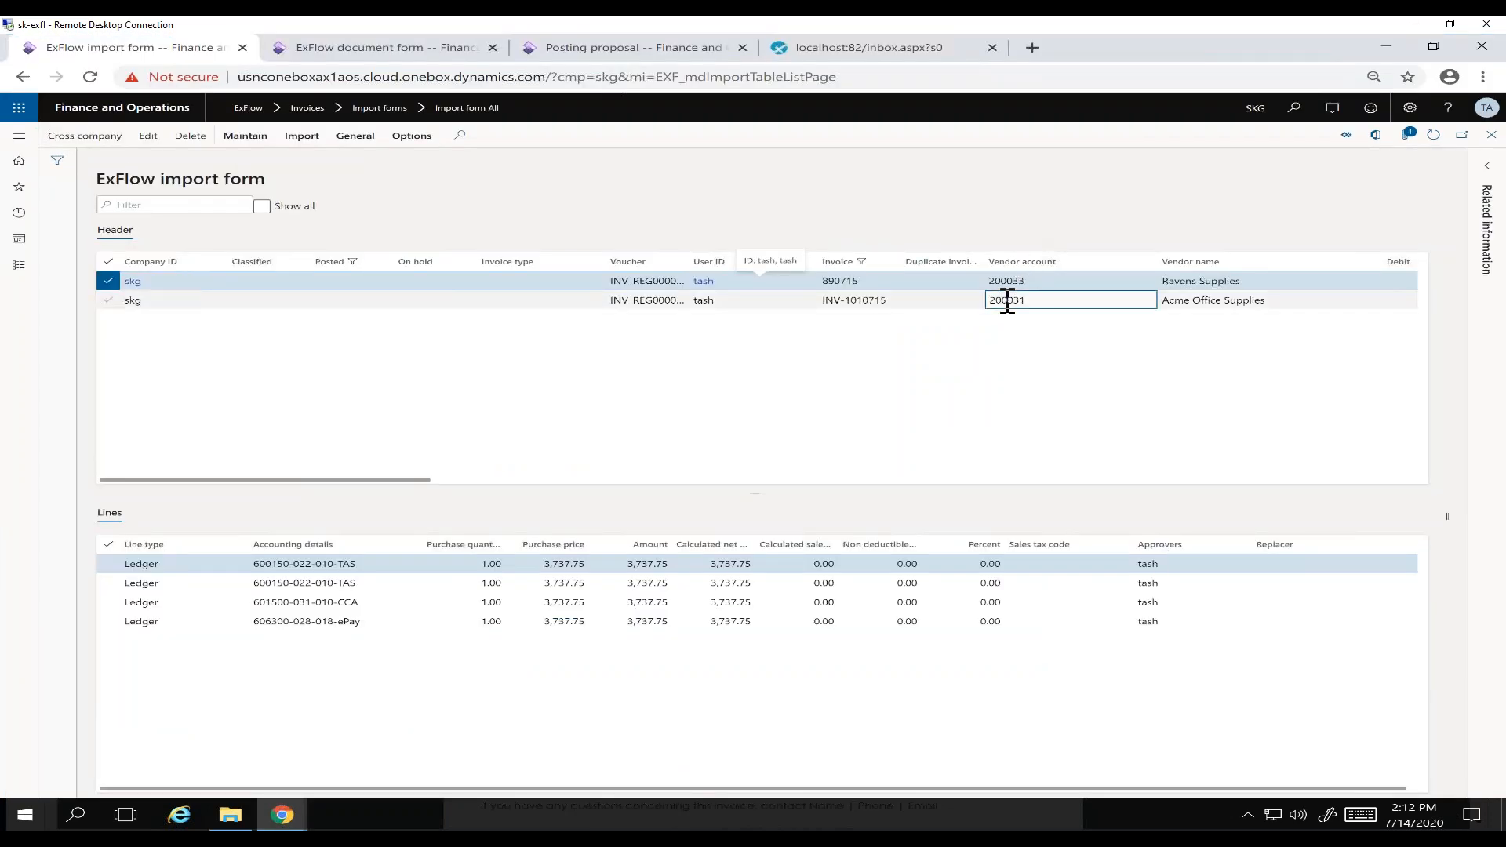
click(142, 141)
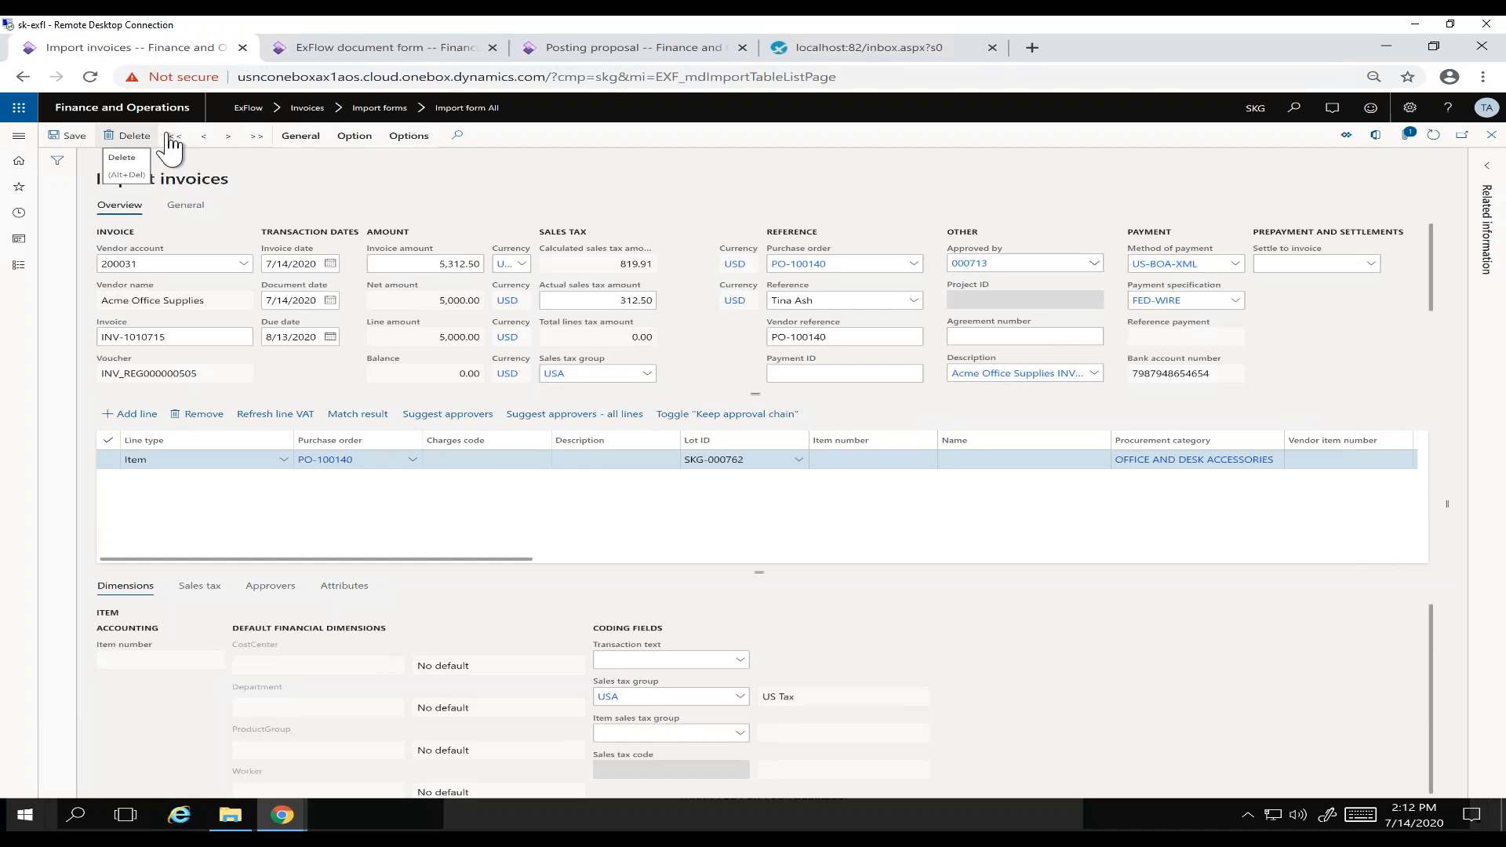
- Examine the invoice's purchase order reference, the available line types and the match result of its item line
click(831, 264)
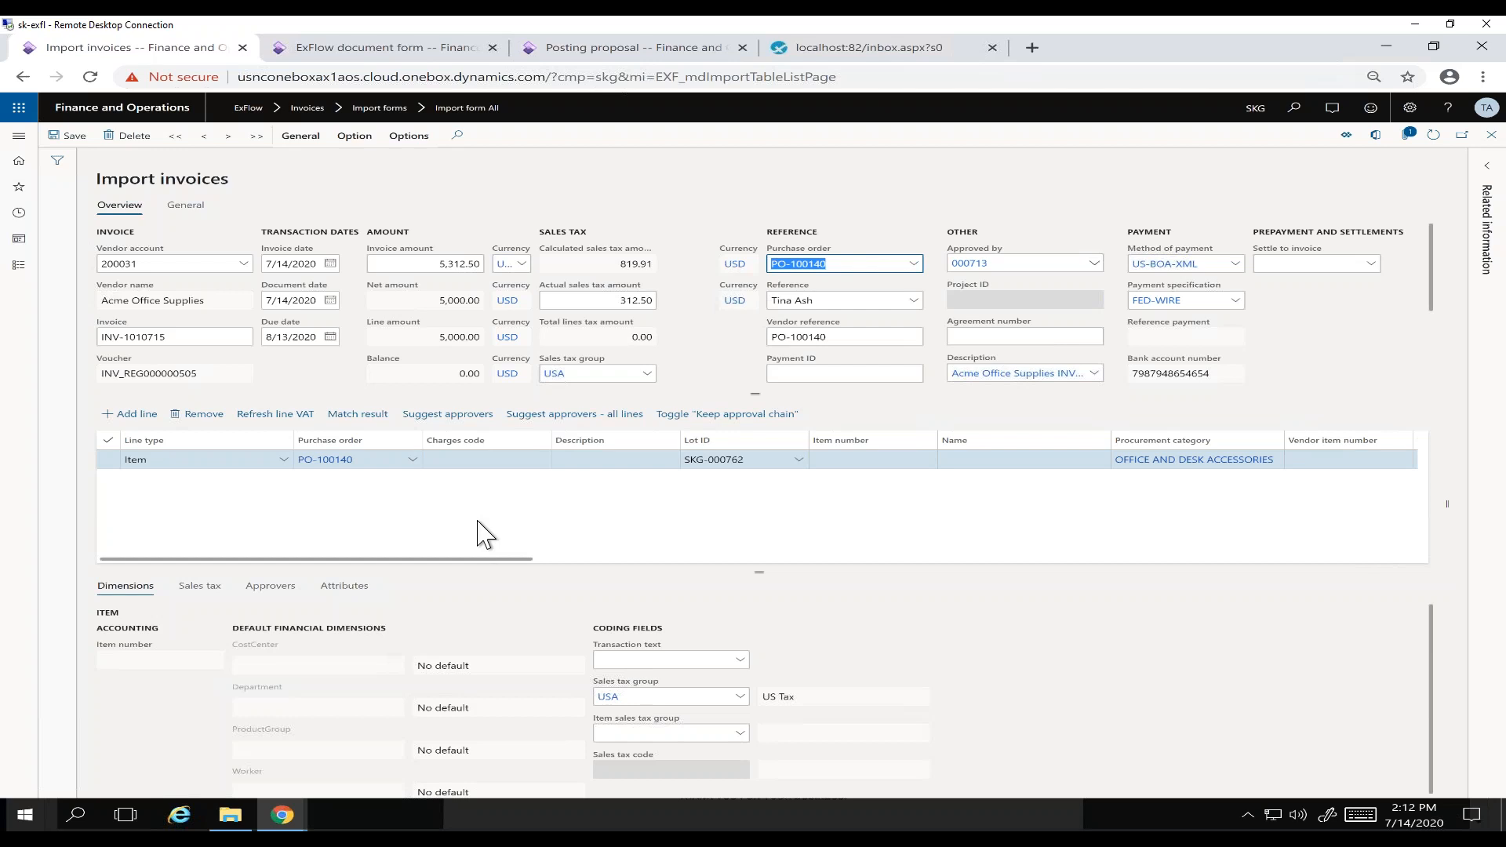
click(283, 462)
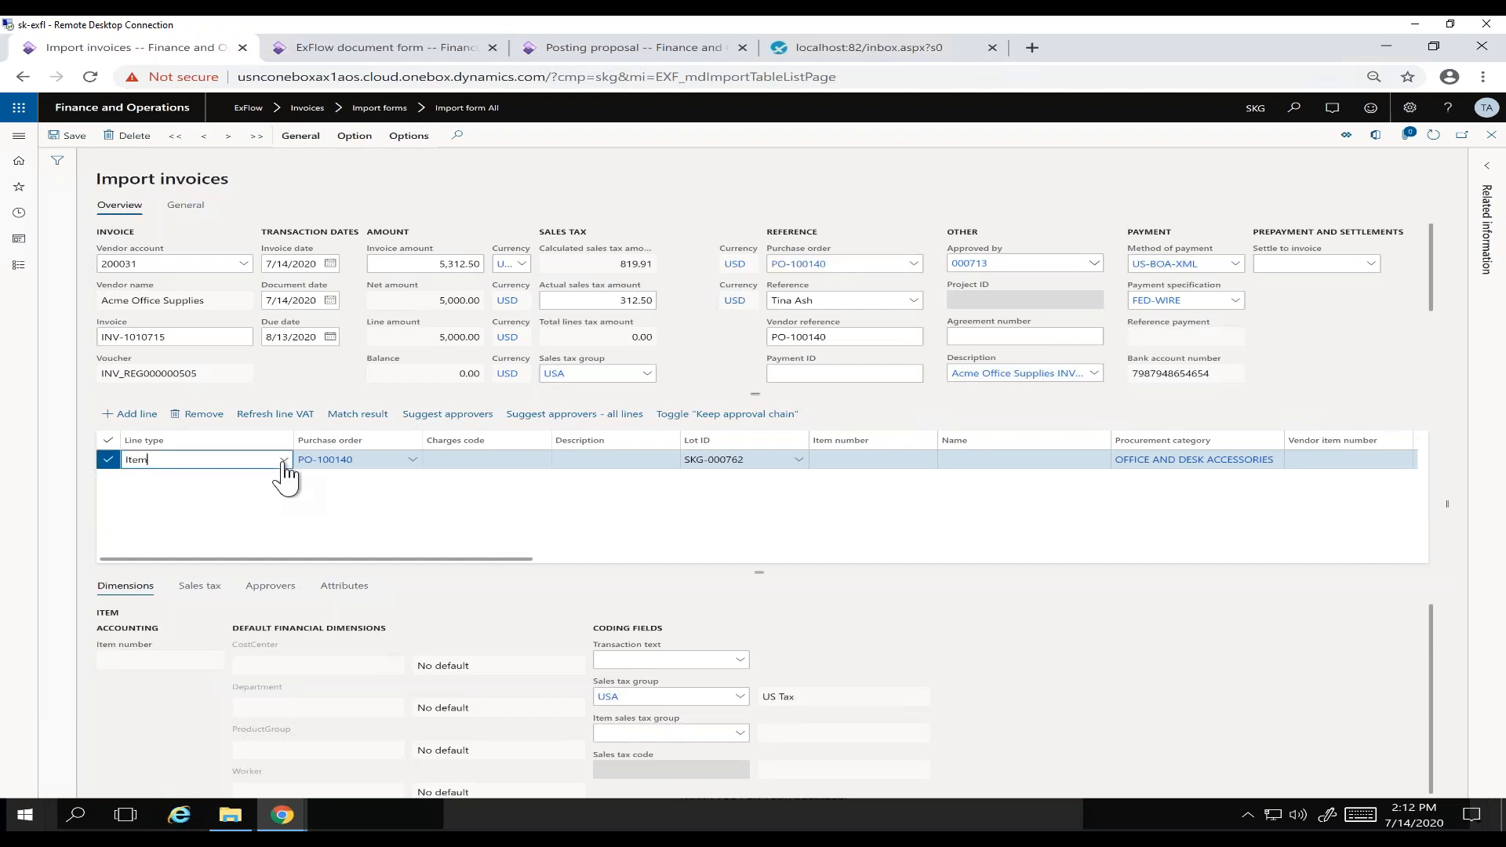
click(284, 462)
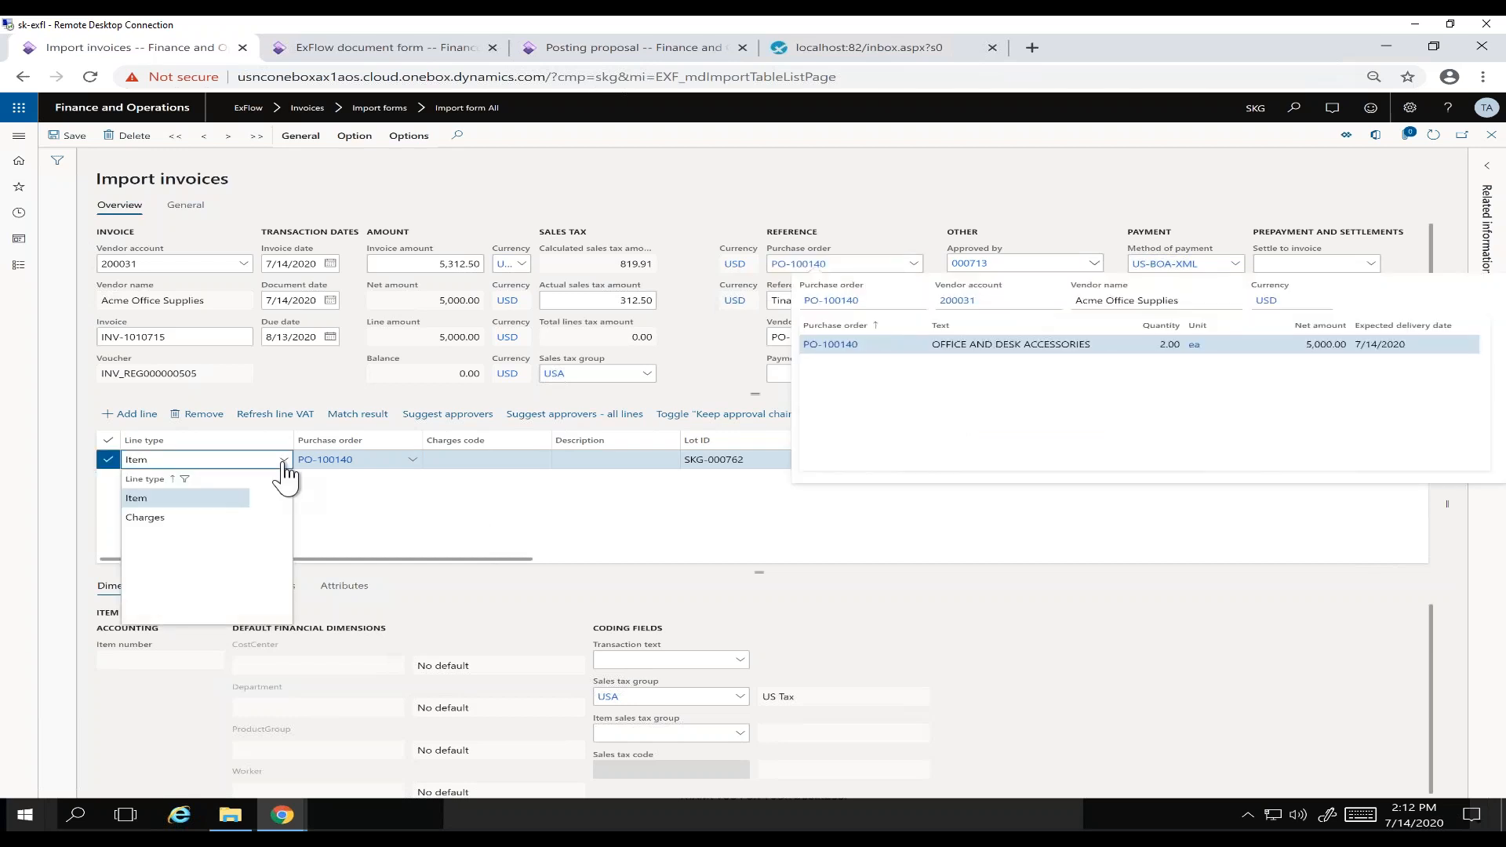
click(790, 577)
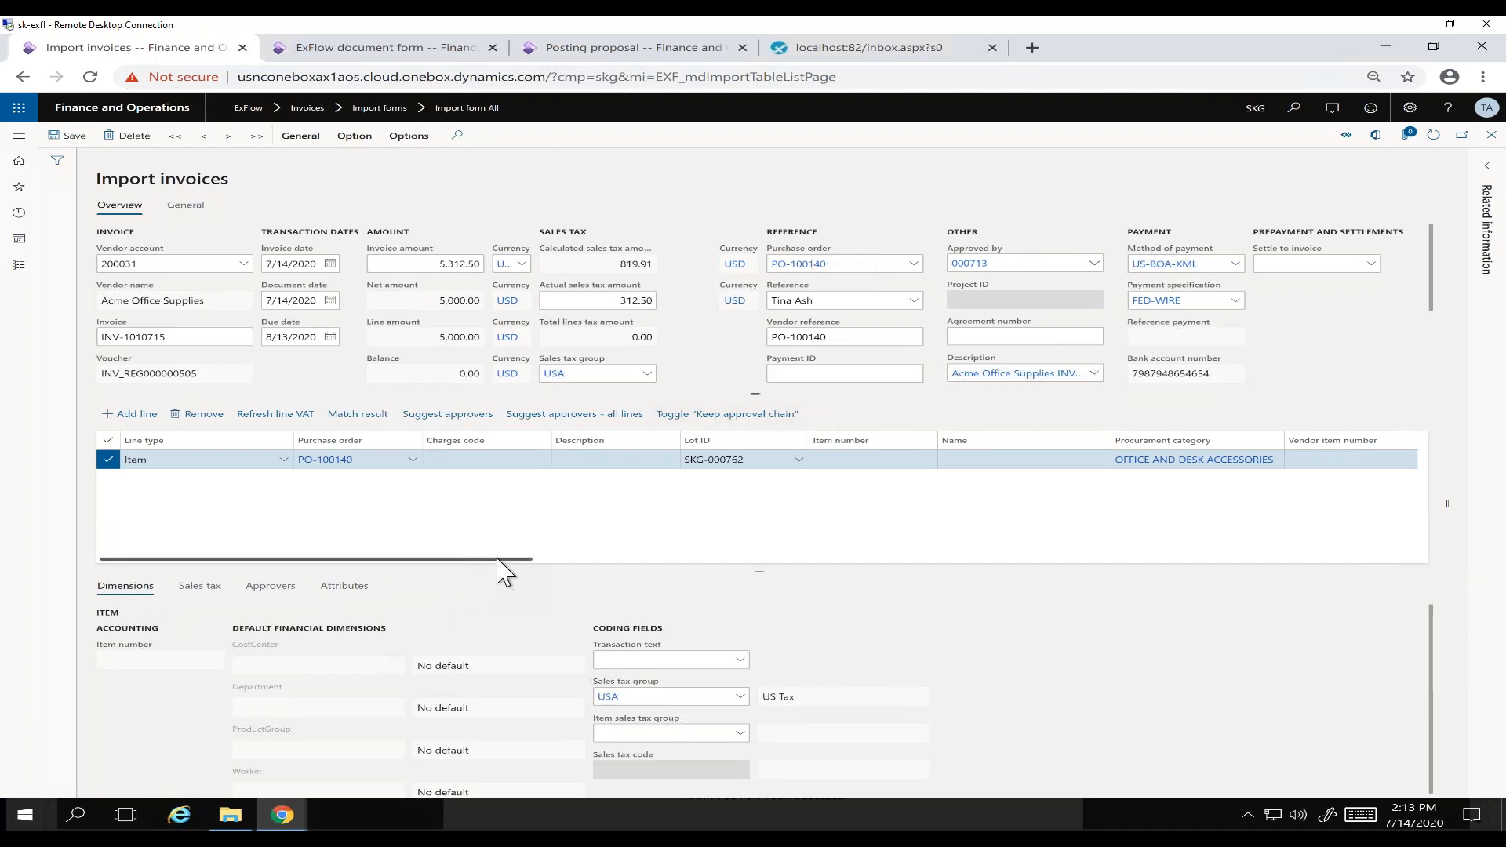
drag(499, 562, 690, 581)
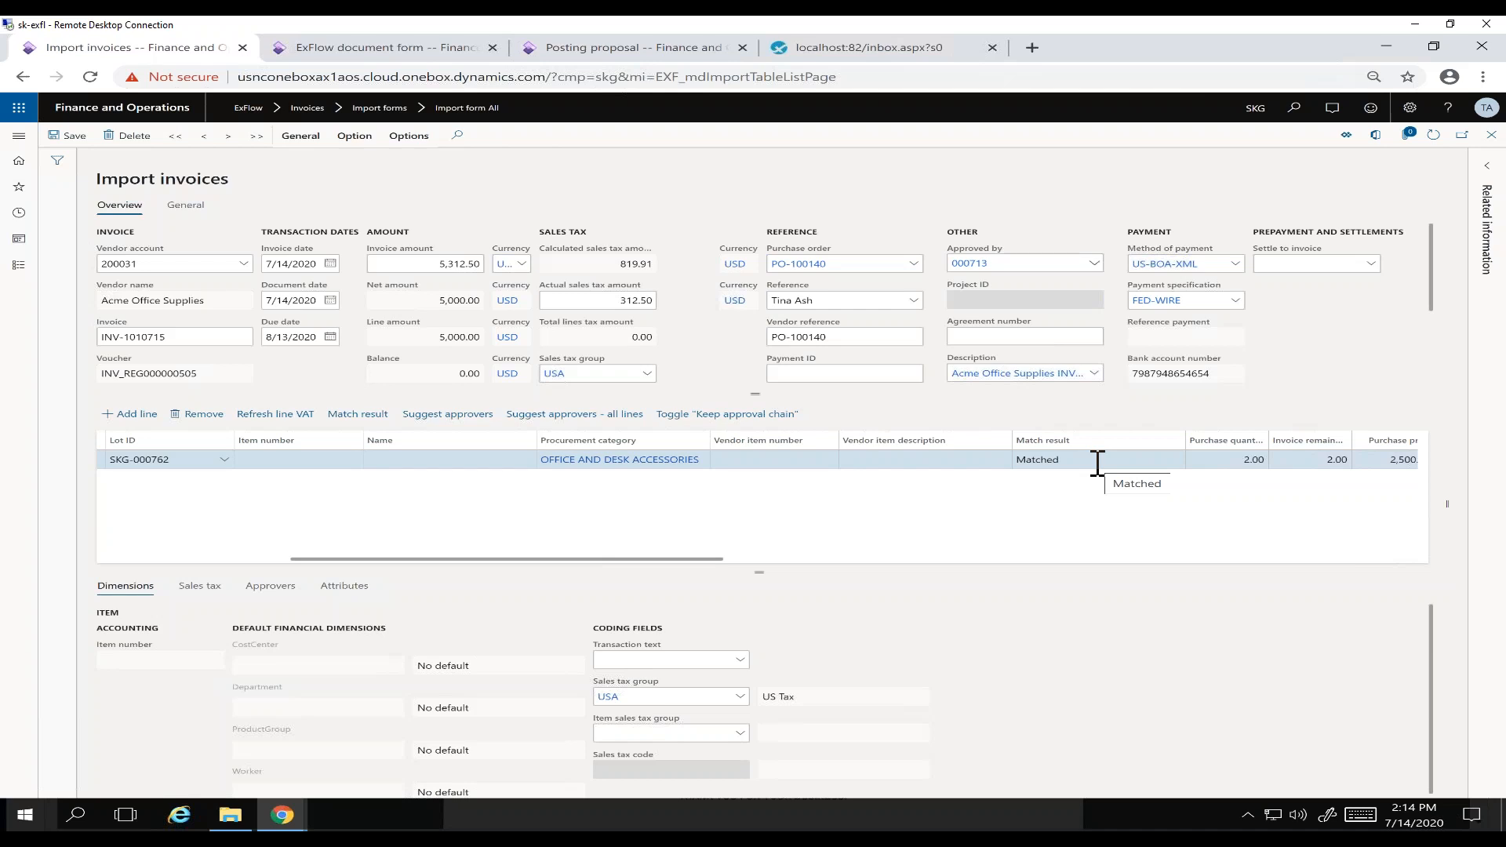
- Copy the Acme Office Supplies invoice number and validate and post the invoice
click(277, 560)
click(112, 337)
triple_click(113, 337)
key(ctrl+c)
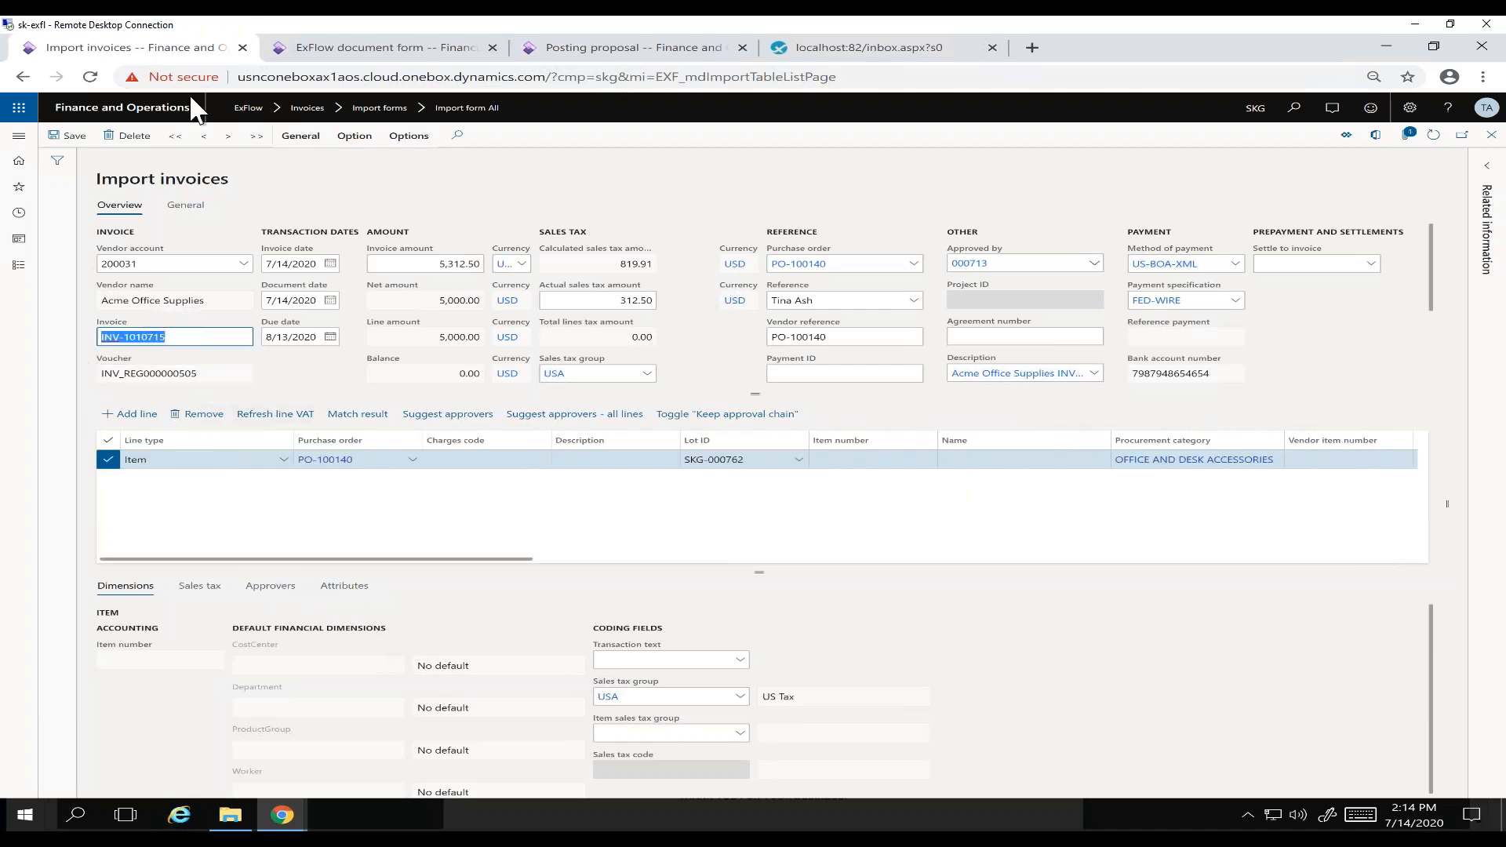
click(300, 136)
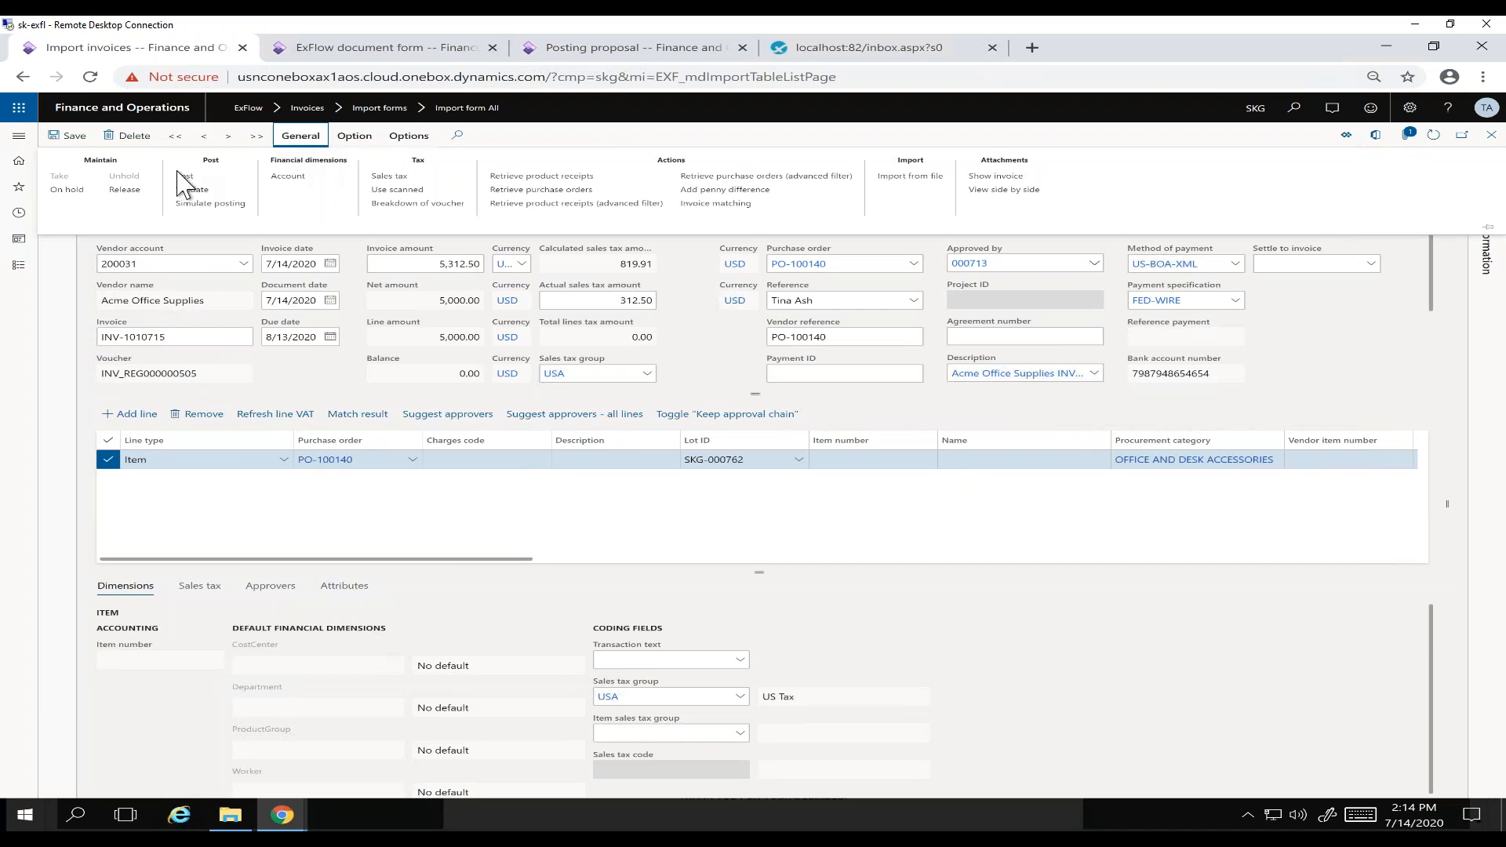
click(192, 190)
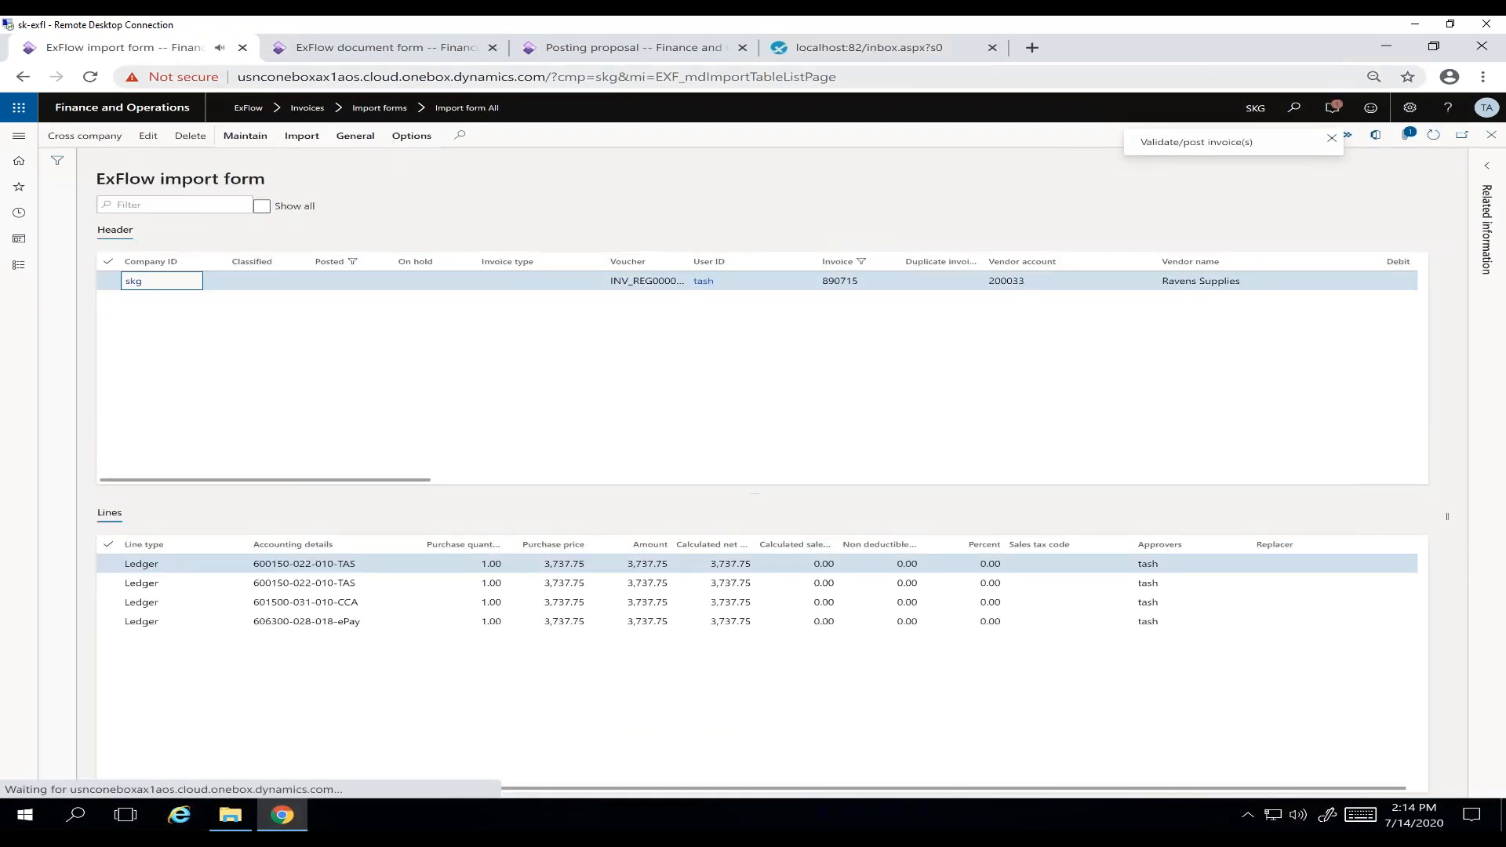
- Switch to the ExFlow document form, set the approver status to Approved and filter the headers by the copied invoice number
click(366, 49)
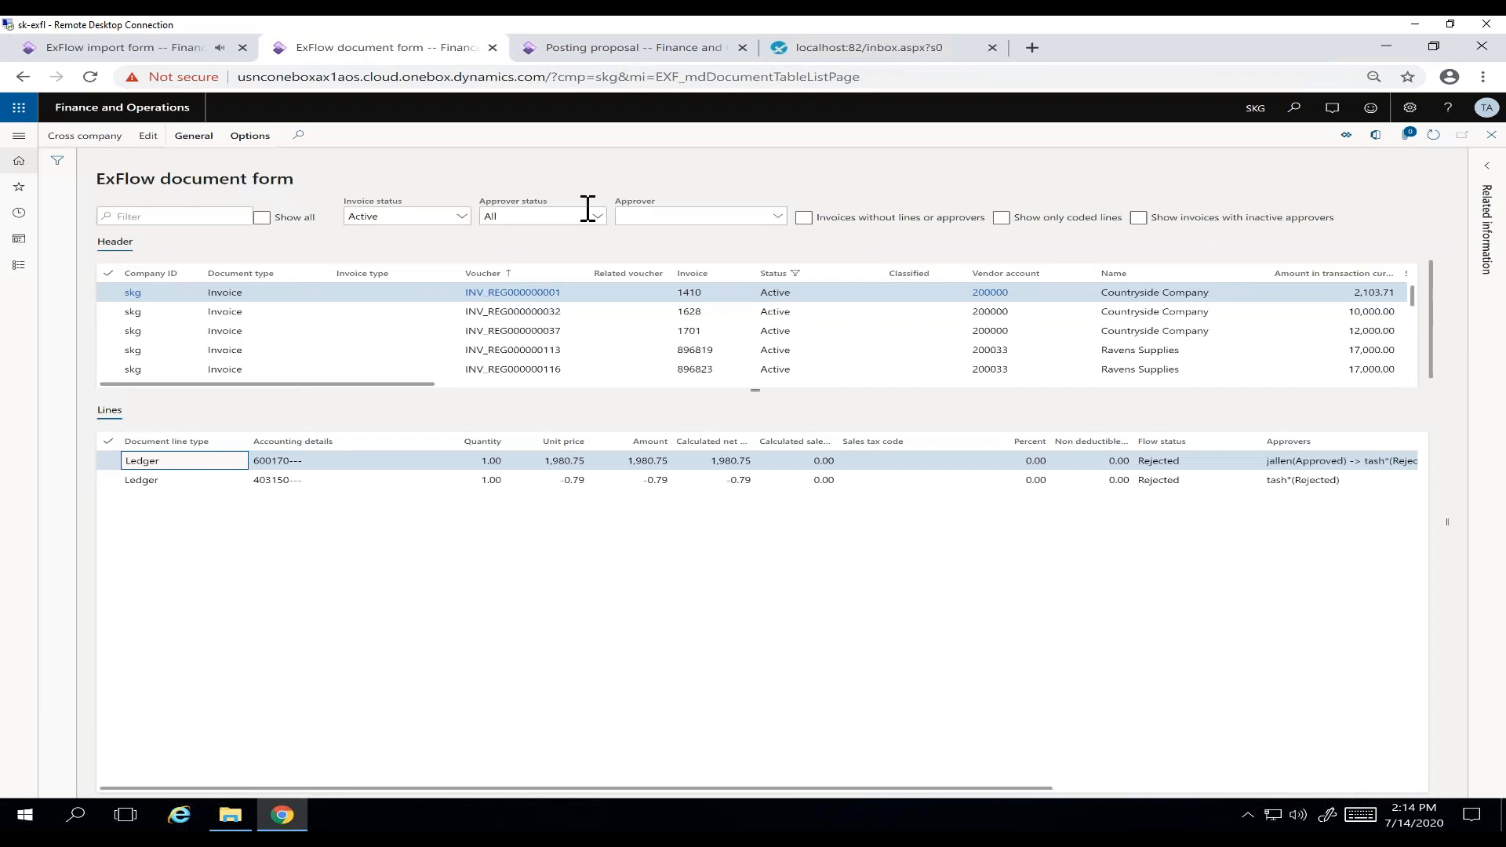
click(597, 221)
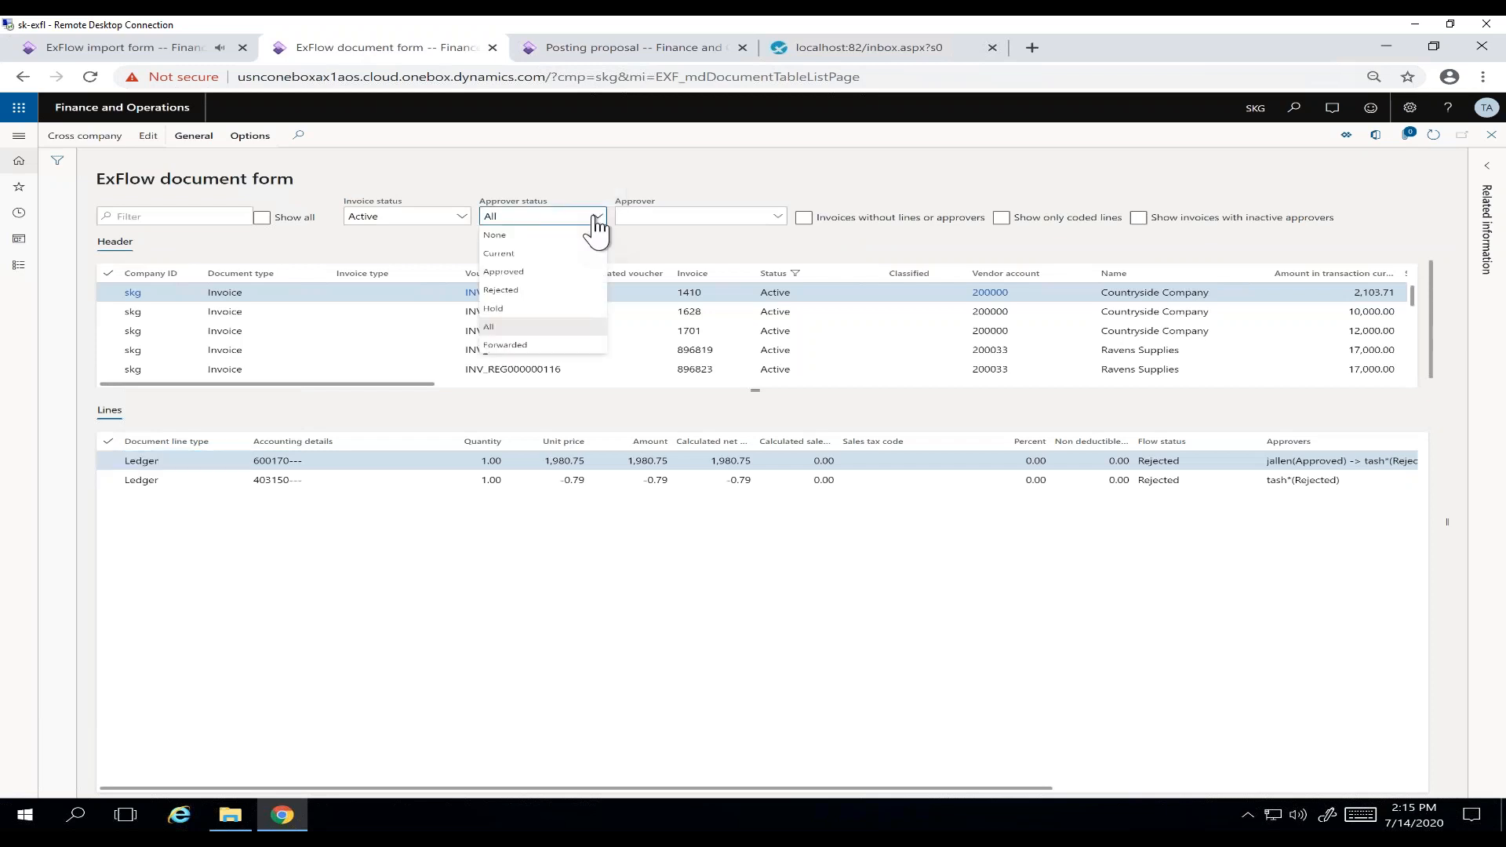
click(549, 281)
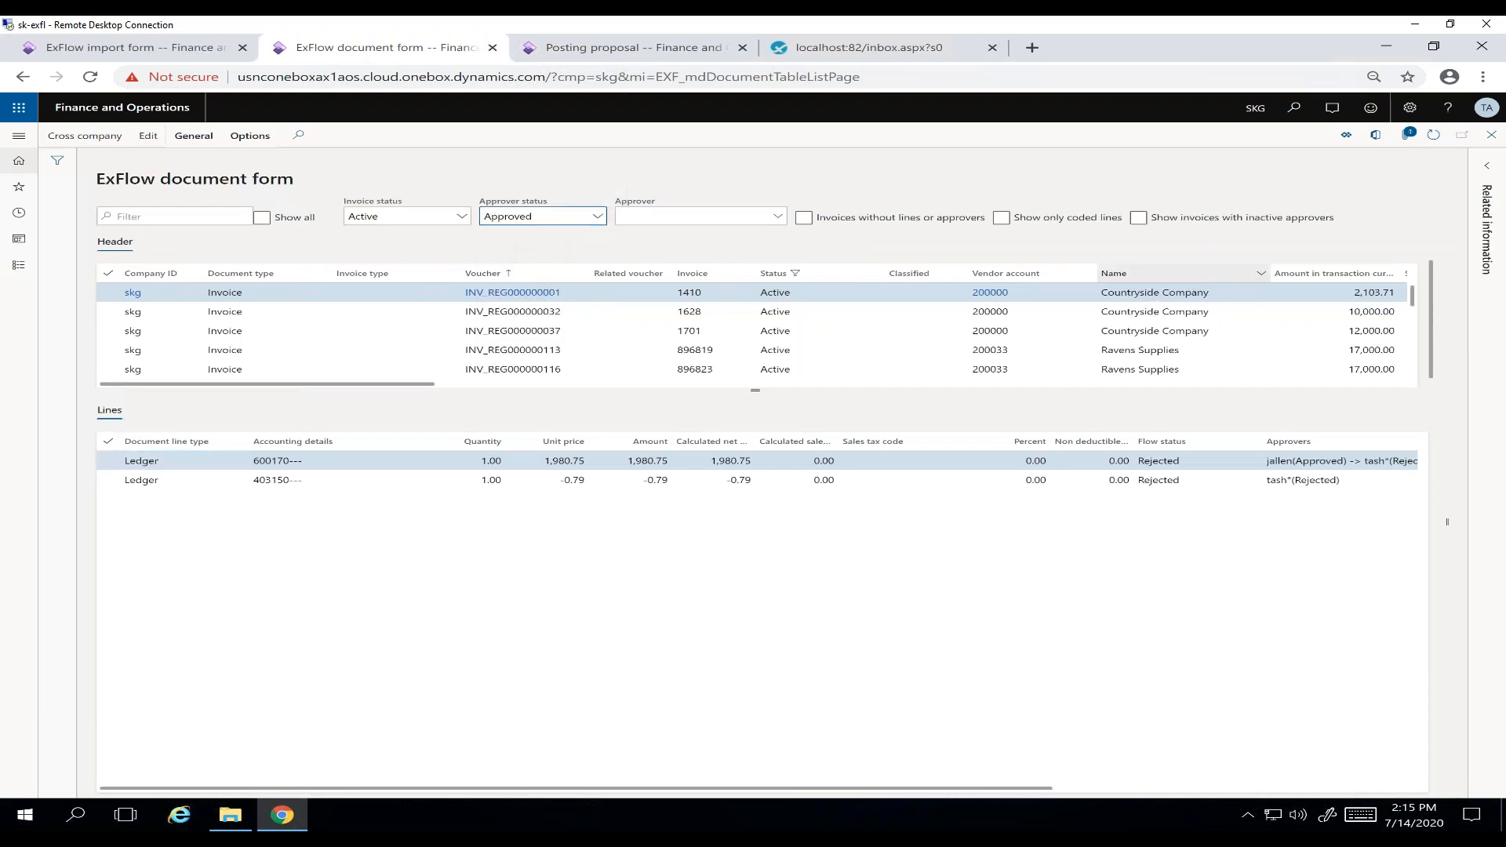
click(723, 290)
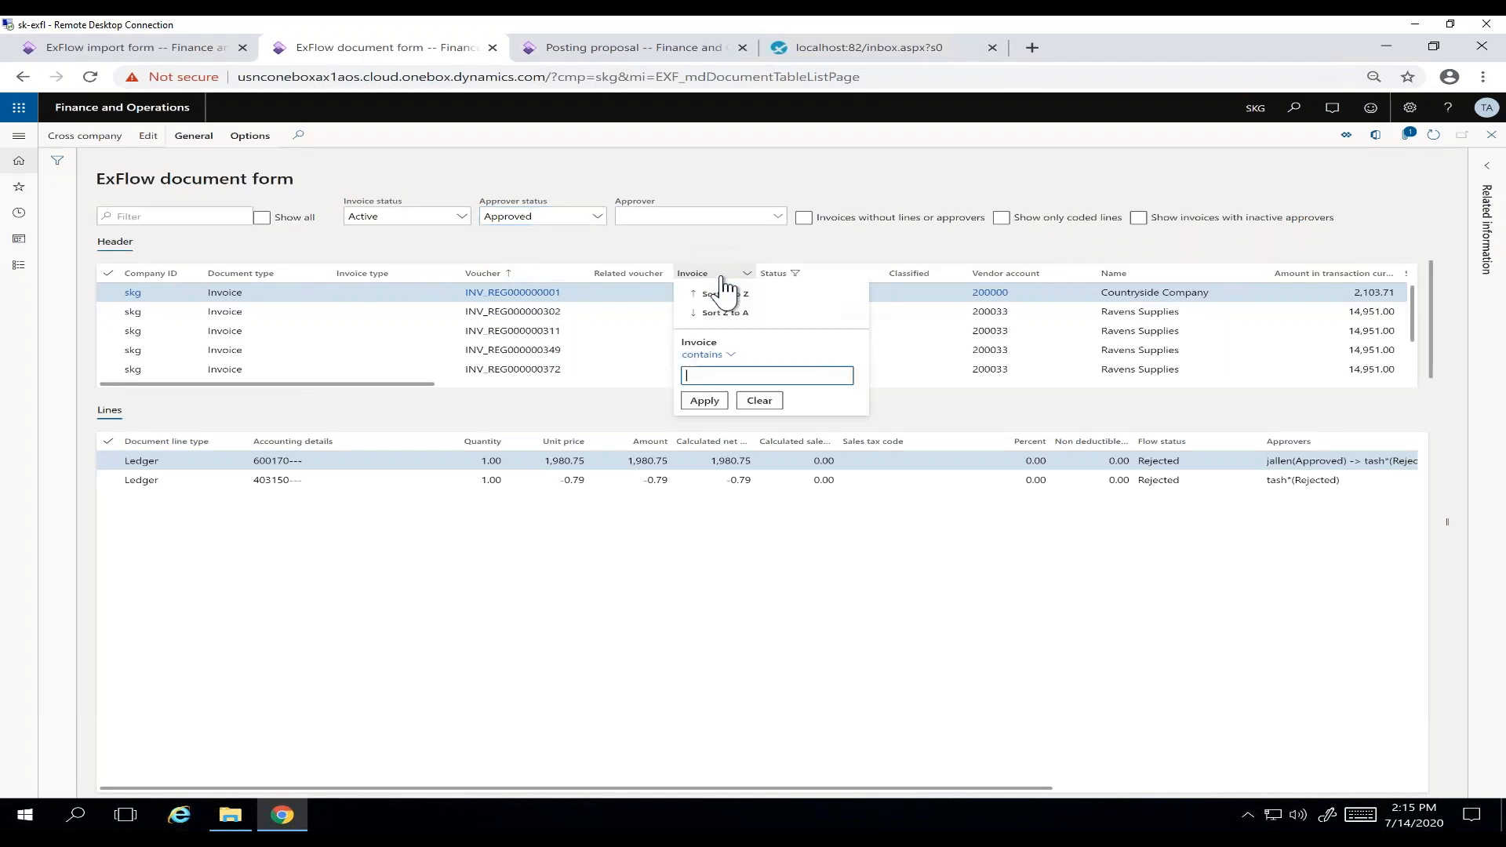
key(ctrl+v)
key(Return)
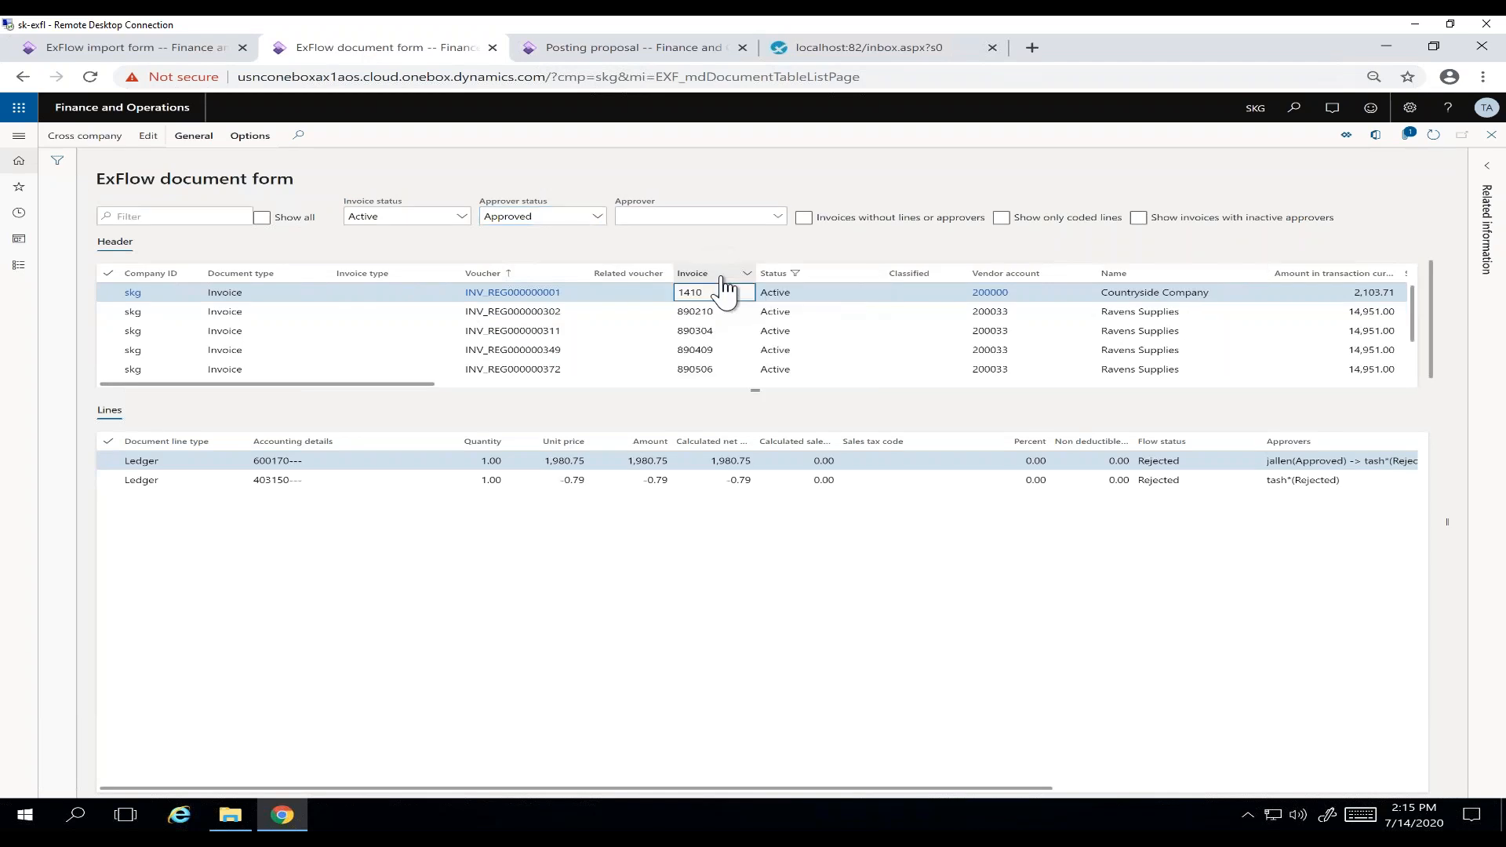
- Show all documents regardless of status and filter the headers by the copied invoice number
click(462, 218)
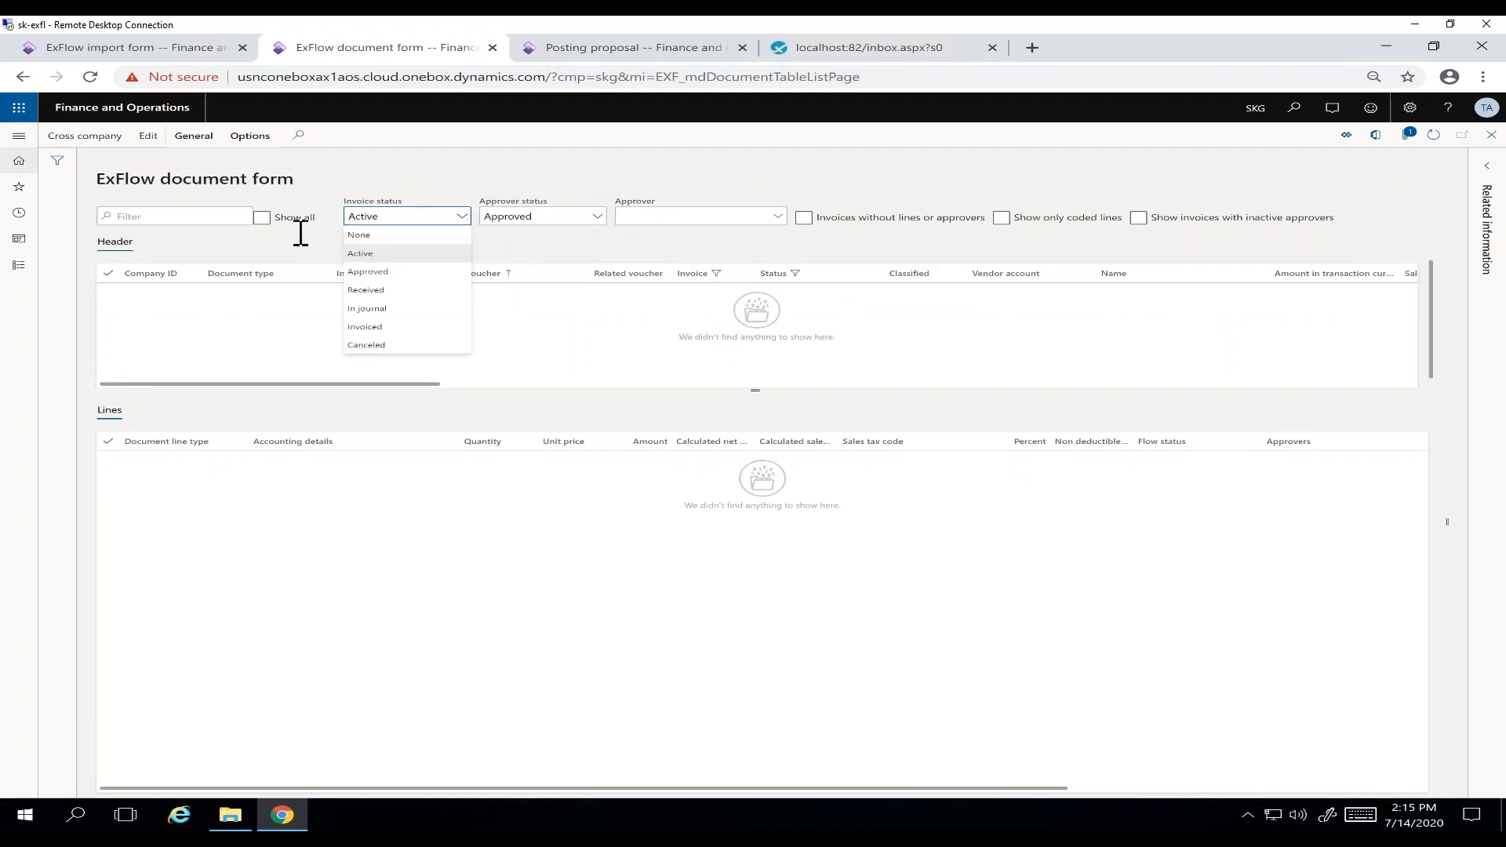
click(261, 218)
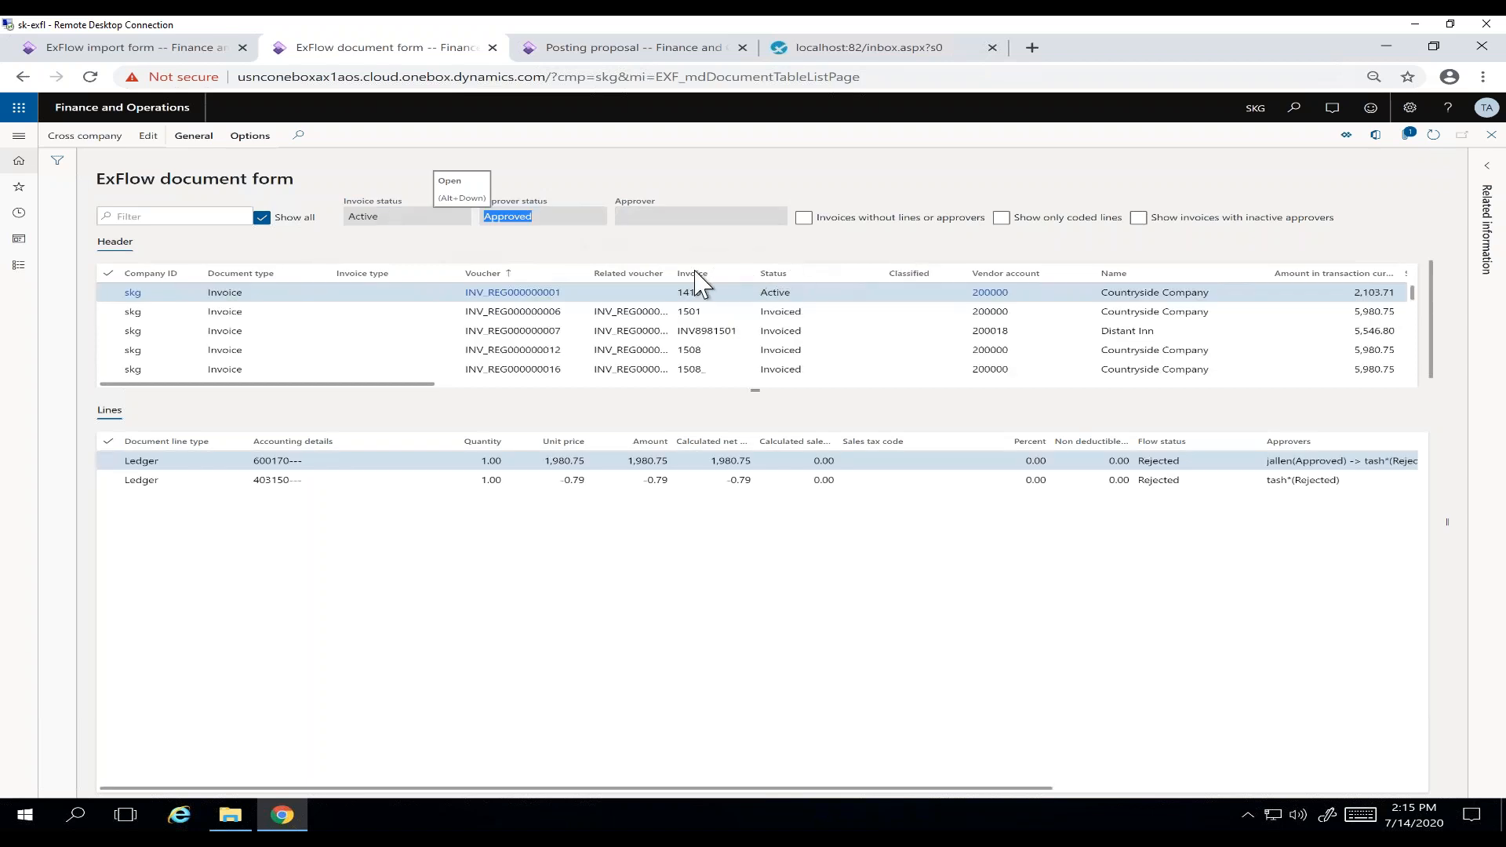
click(706, 288)
click(738, 275)
key(ctrl+v)
key(Return)
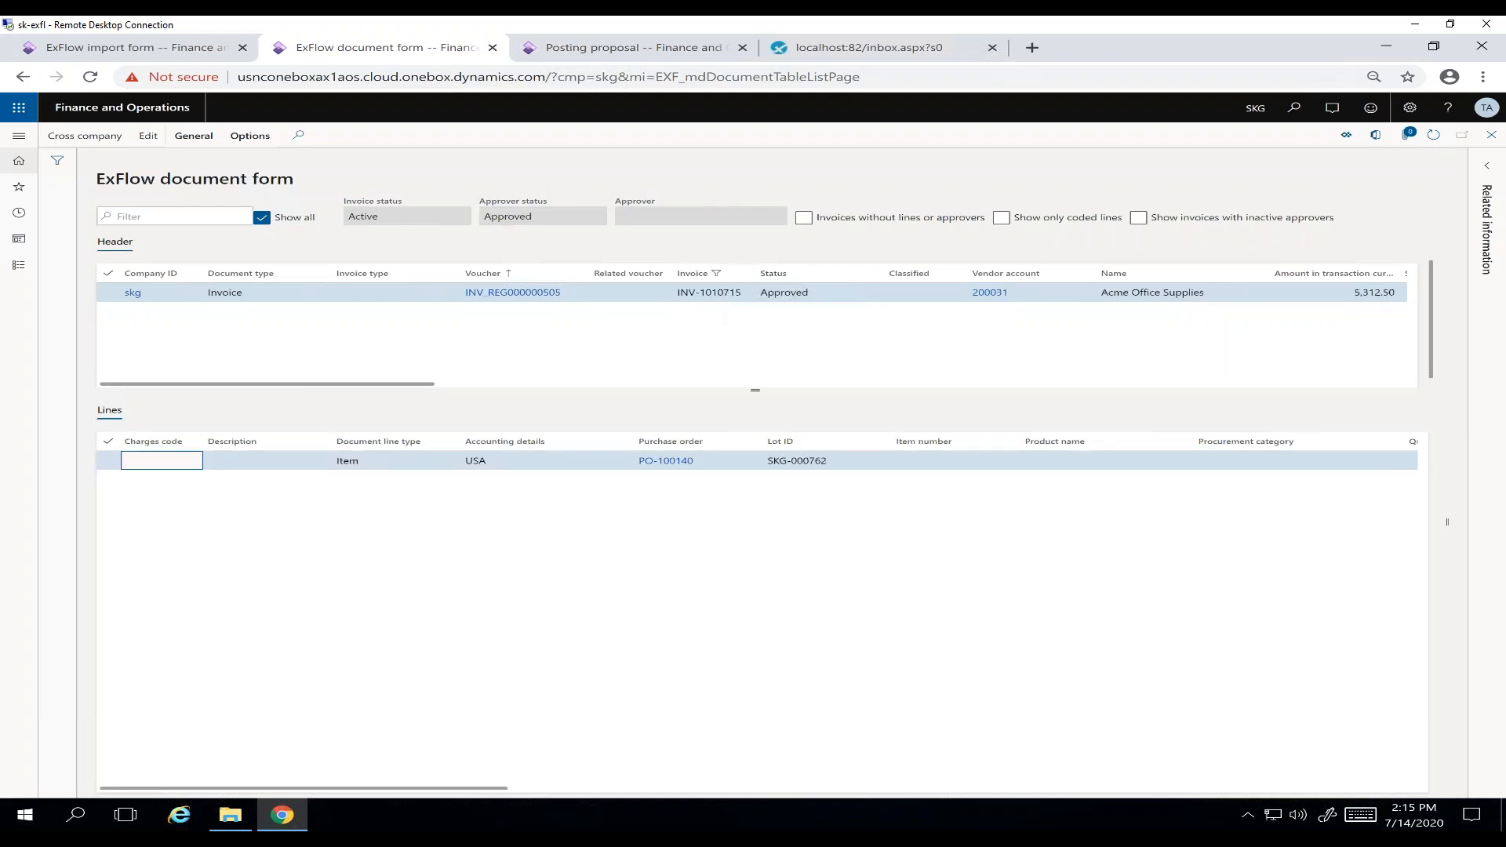
- Examine the flow status, approvers and comments of the Acme Office Supplies document line
drag(487, 788, 627, 791)
drag(433, 795, 1335, 755)
click(979, 462)
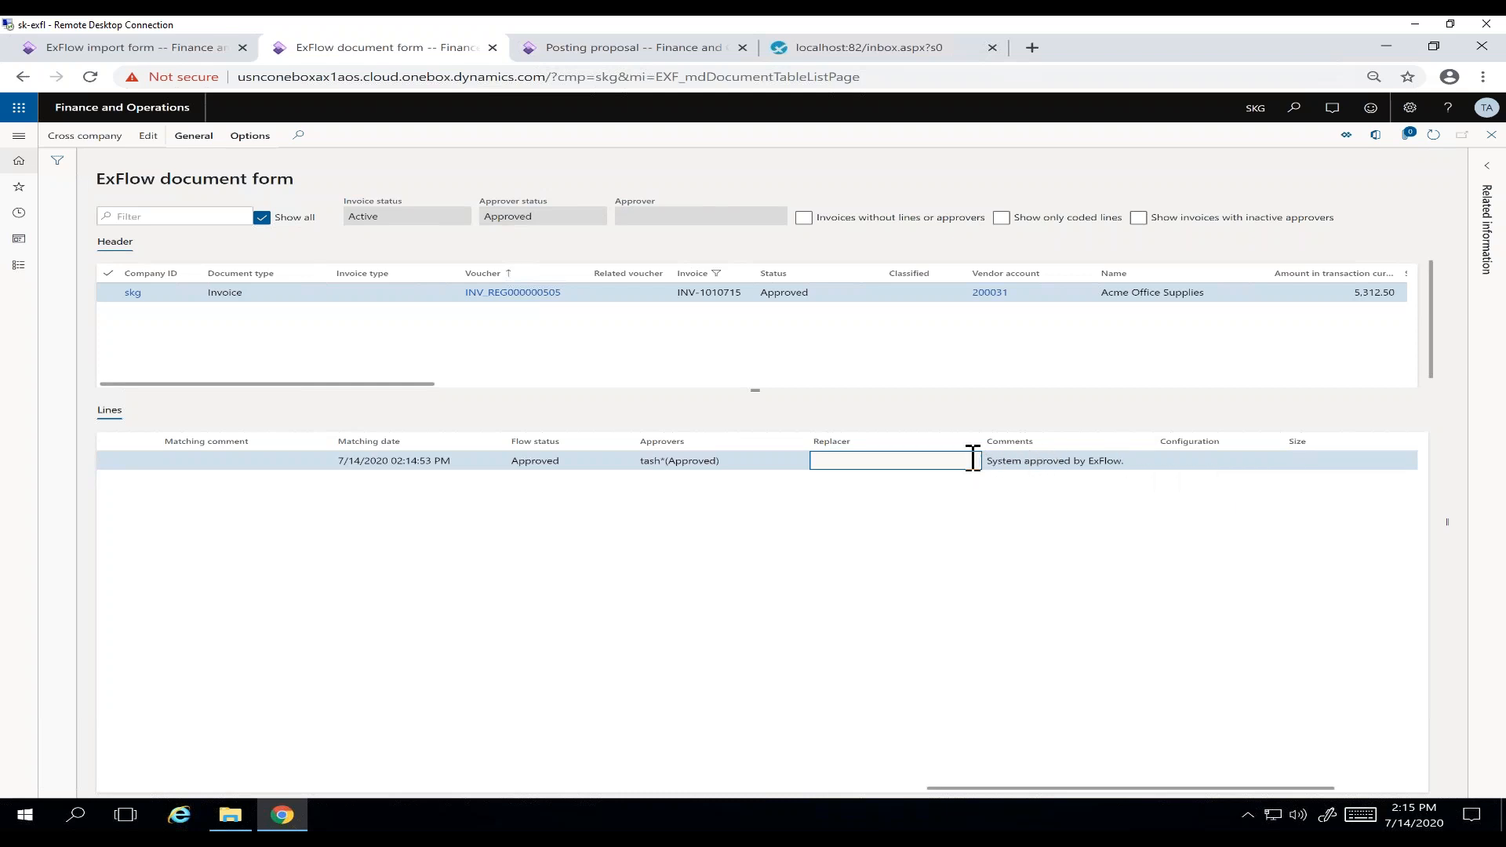
click(1136, 463)
drag(1136, 463, 1000, 463)
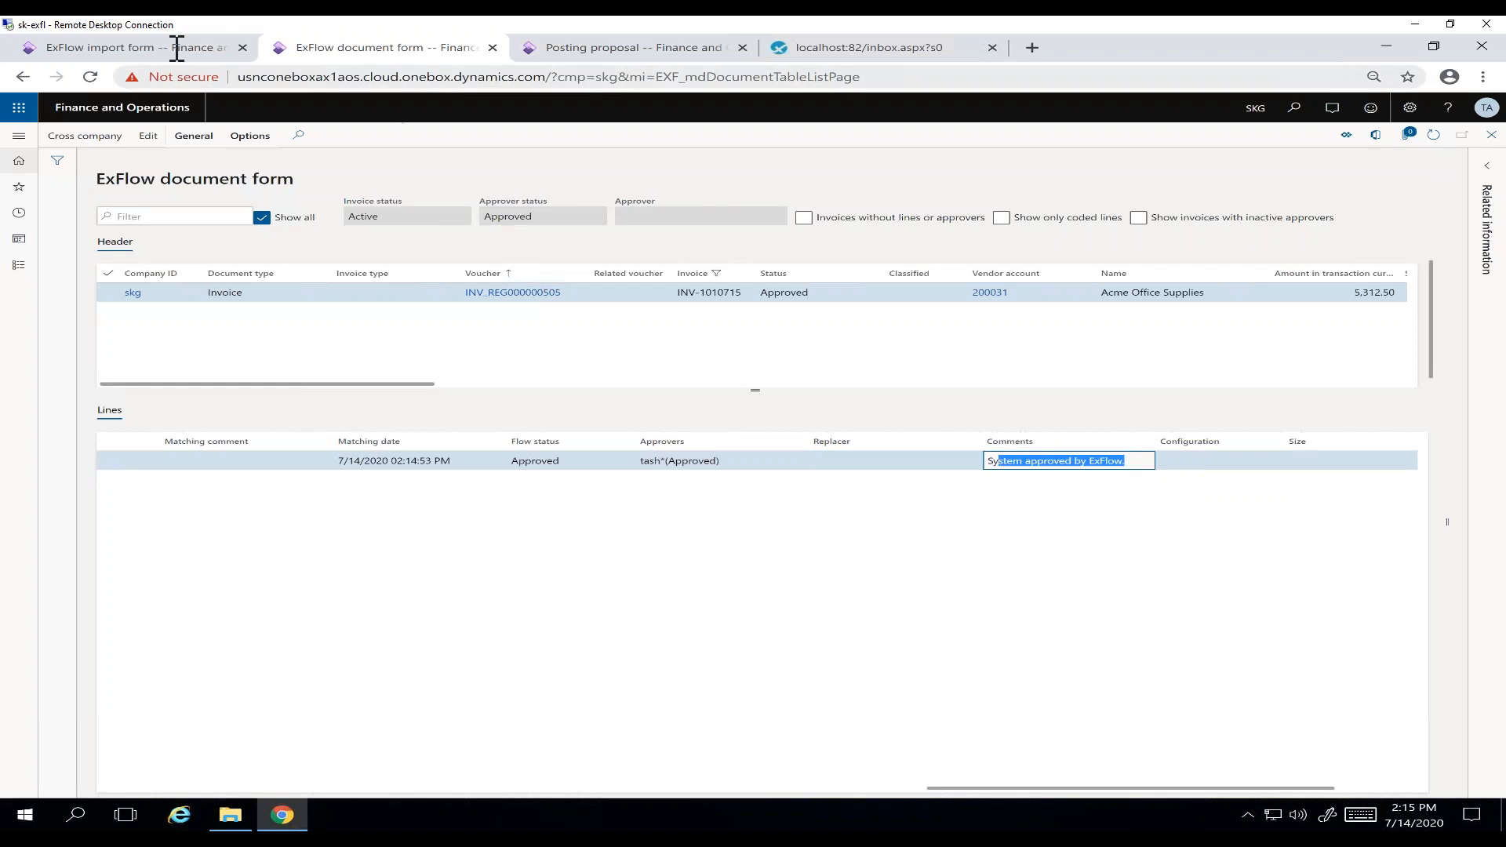
- Return to the import form, open the Ravens Supplies invoice for editing and check the ledger accounts of its first two lines
click(137, 57)
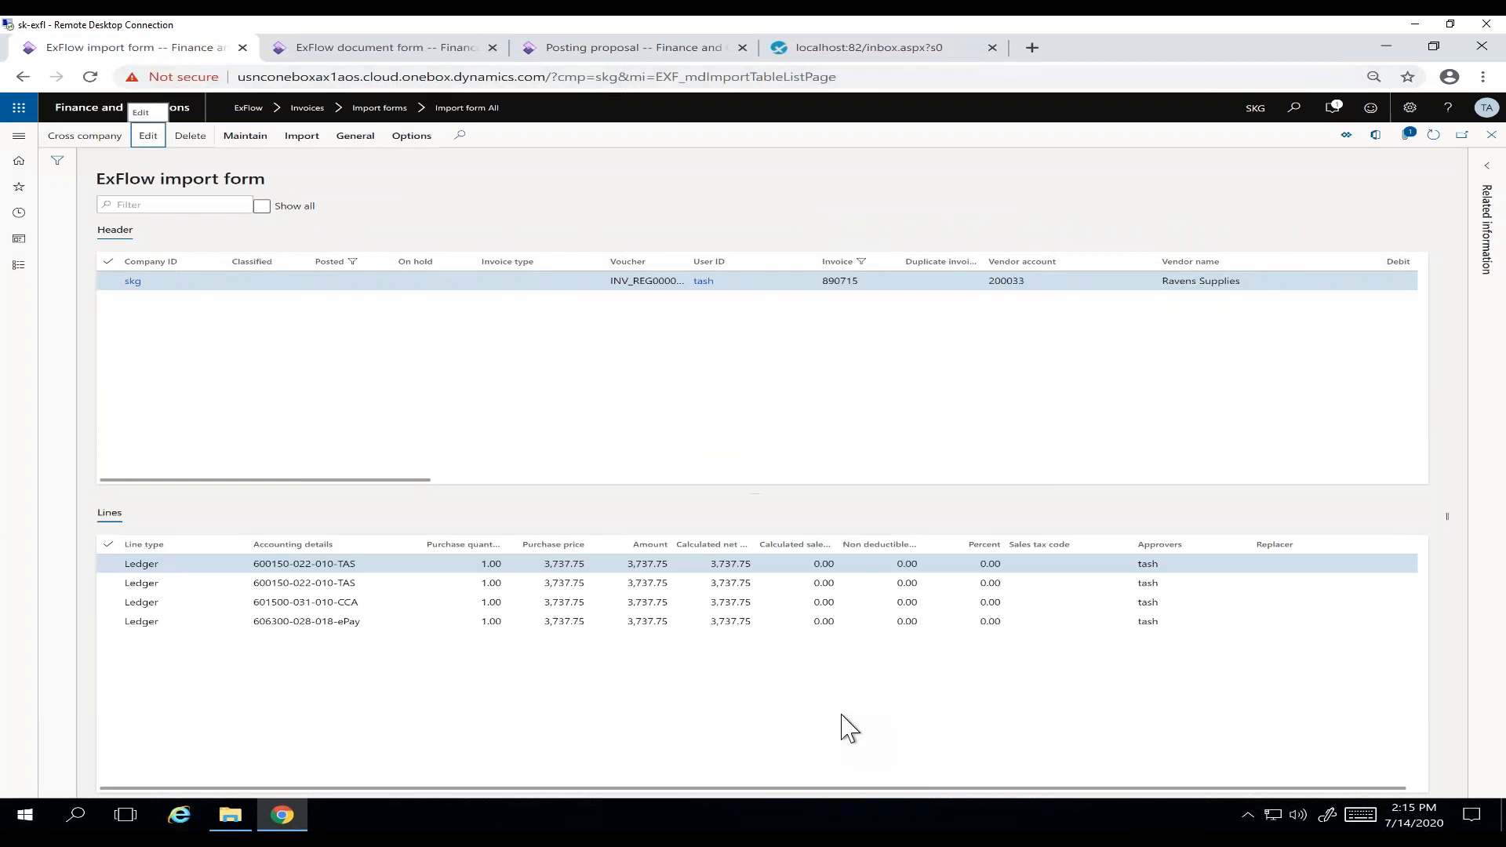
click(157, 141)
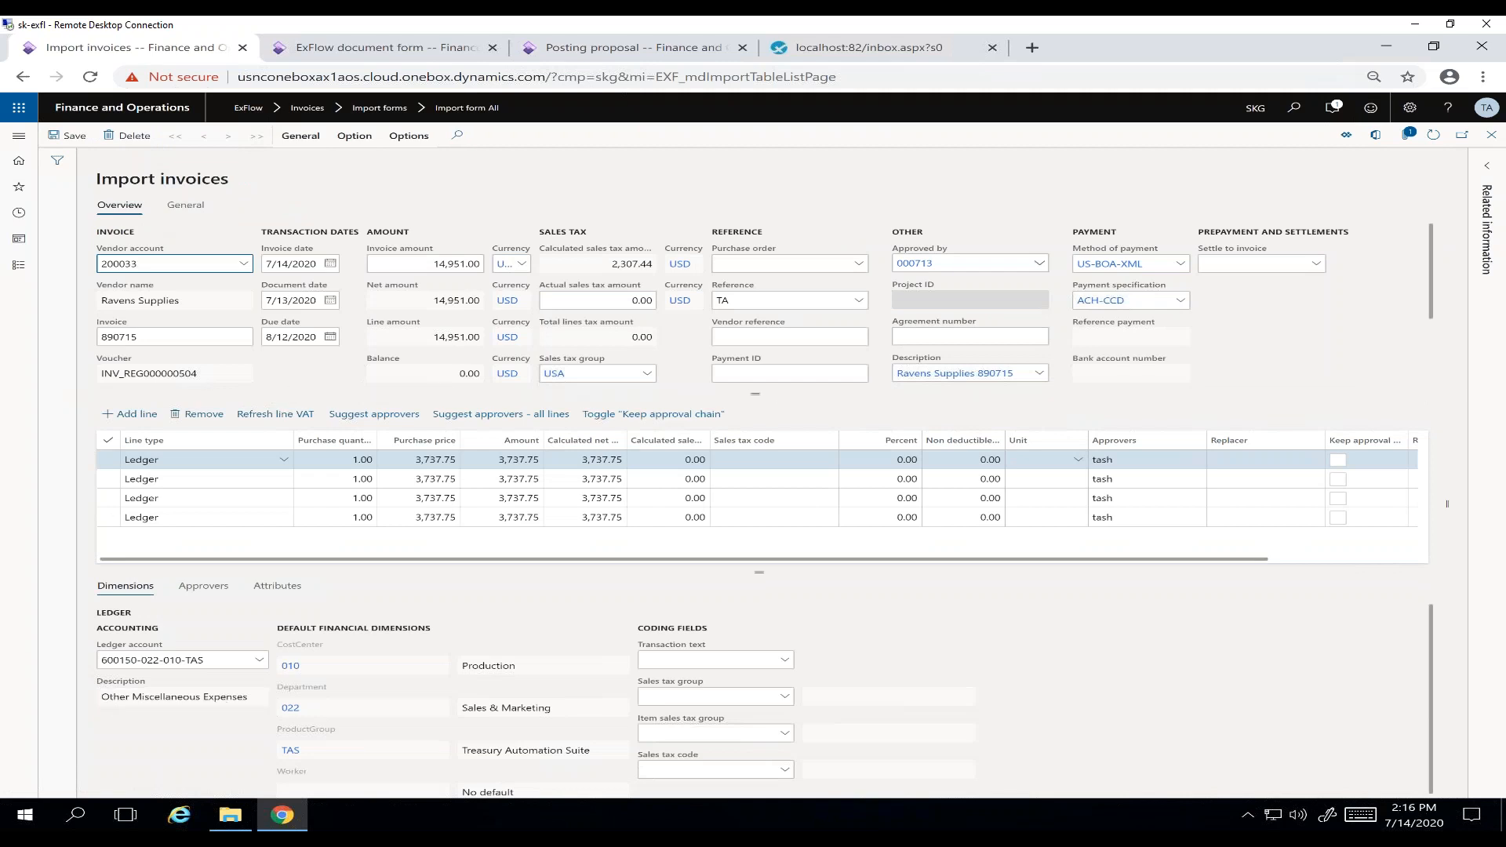
mouse_move(186, 660)
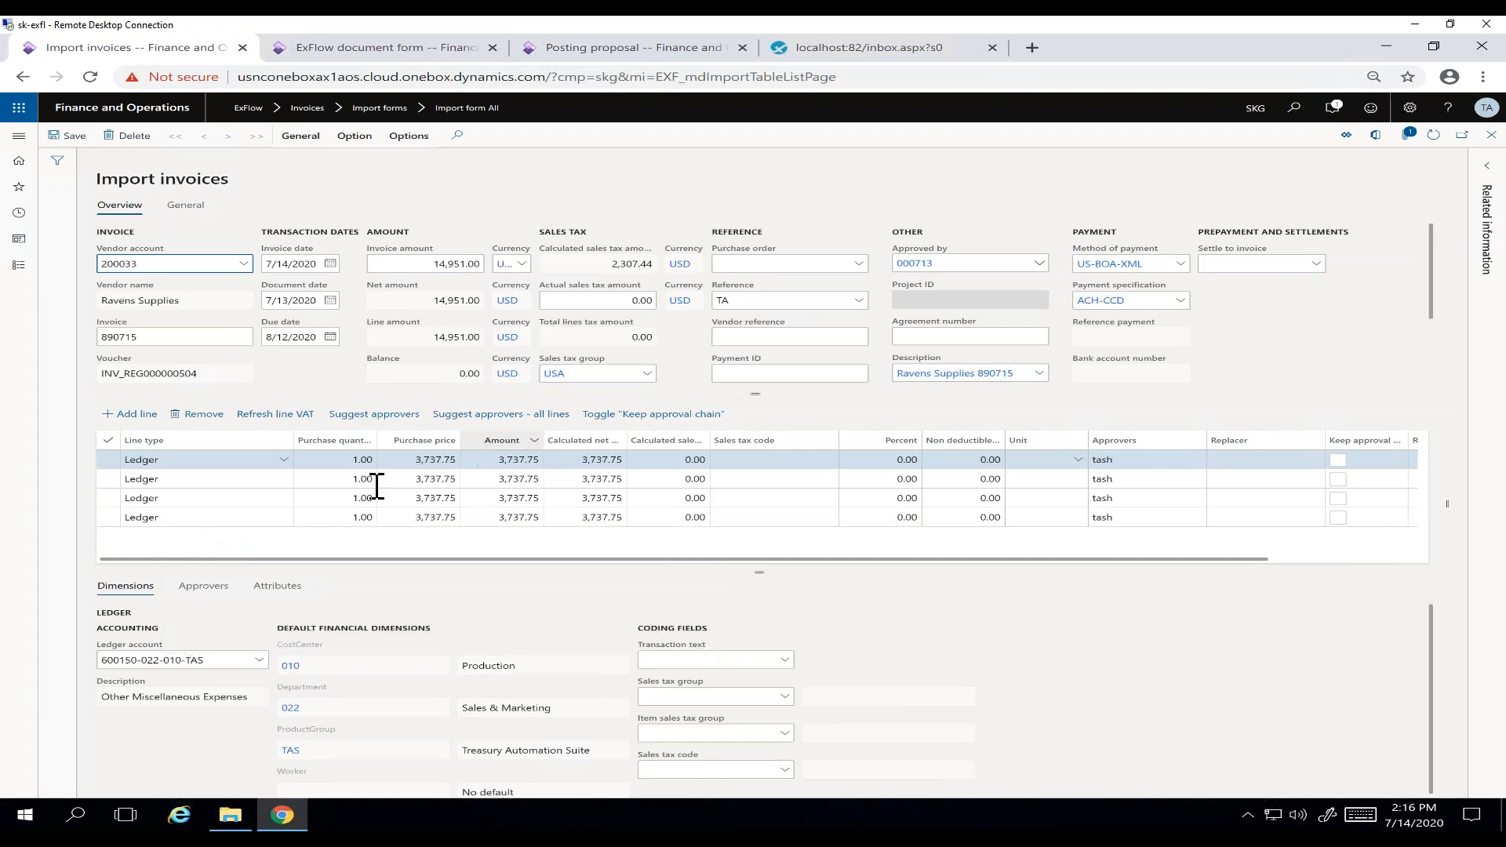
click(236, 663)
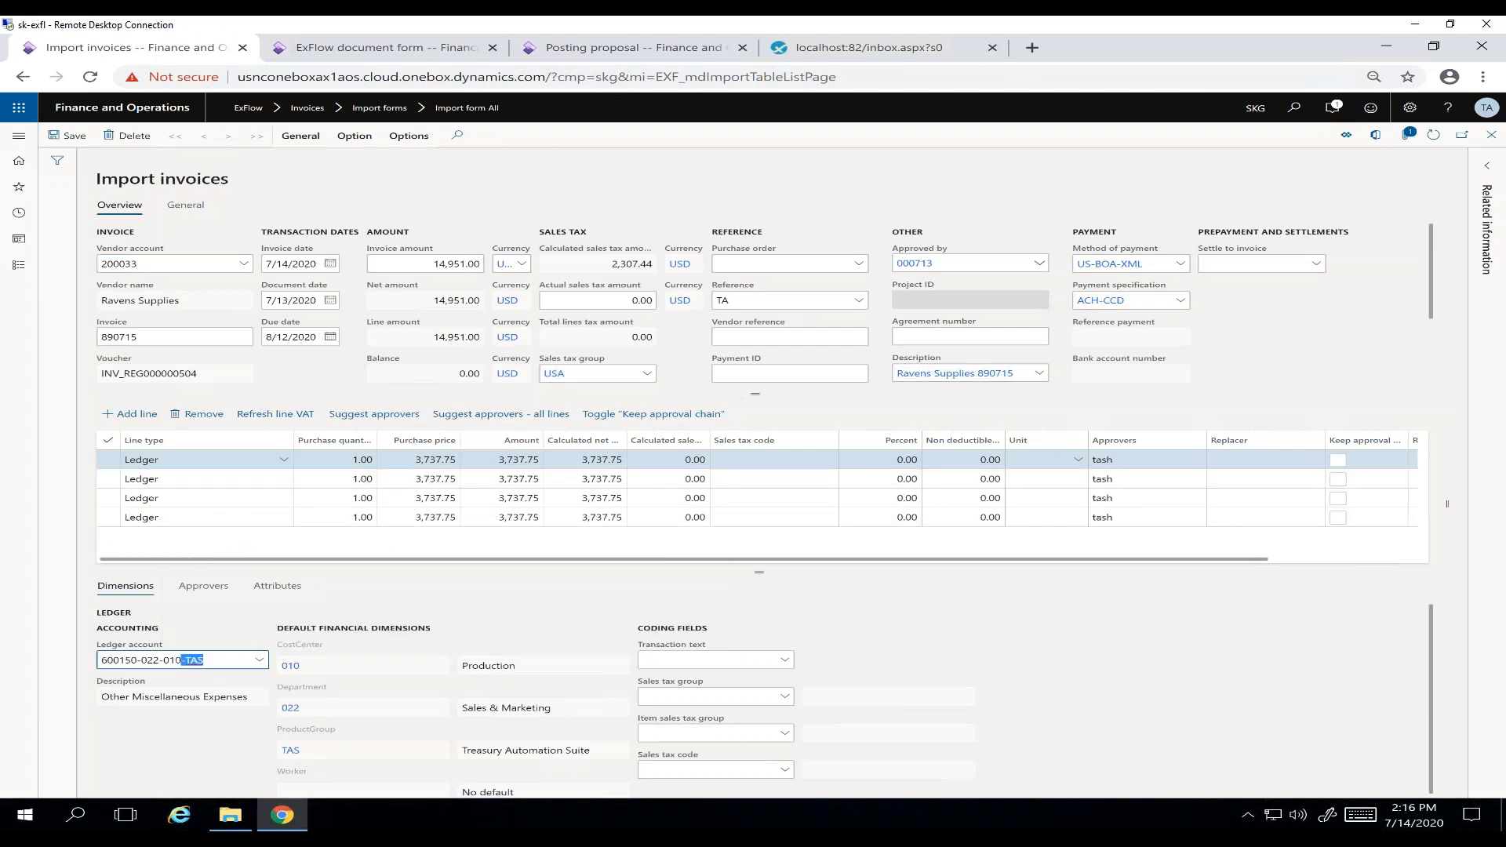
click(238, 480)
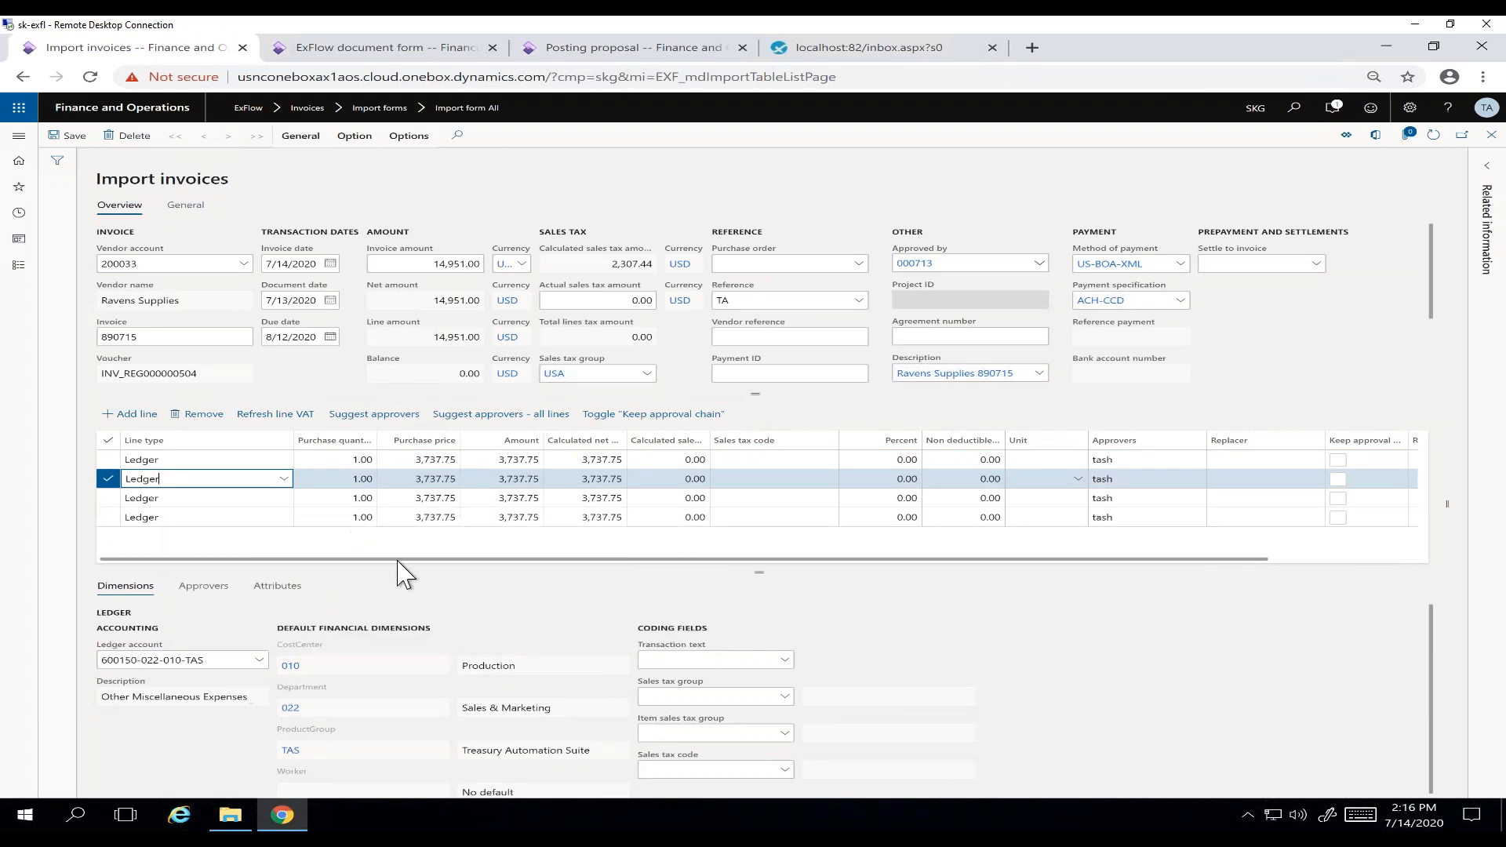
- Examine the accounts and fixed weights of the Ravens Supplies and TST entries in the posting proposal form
click(603, 47)
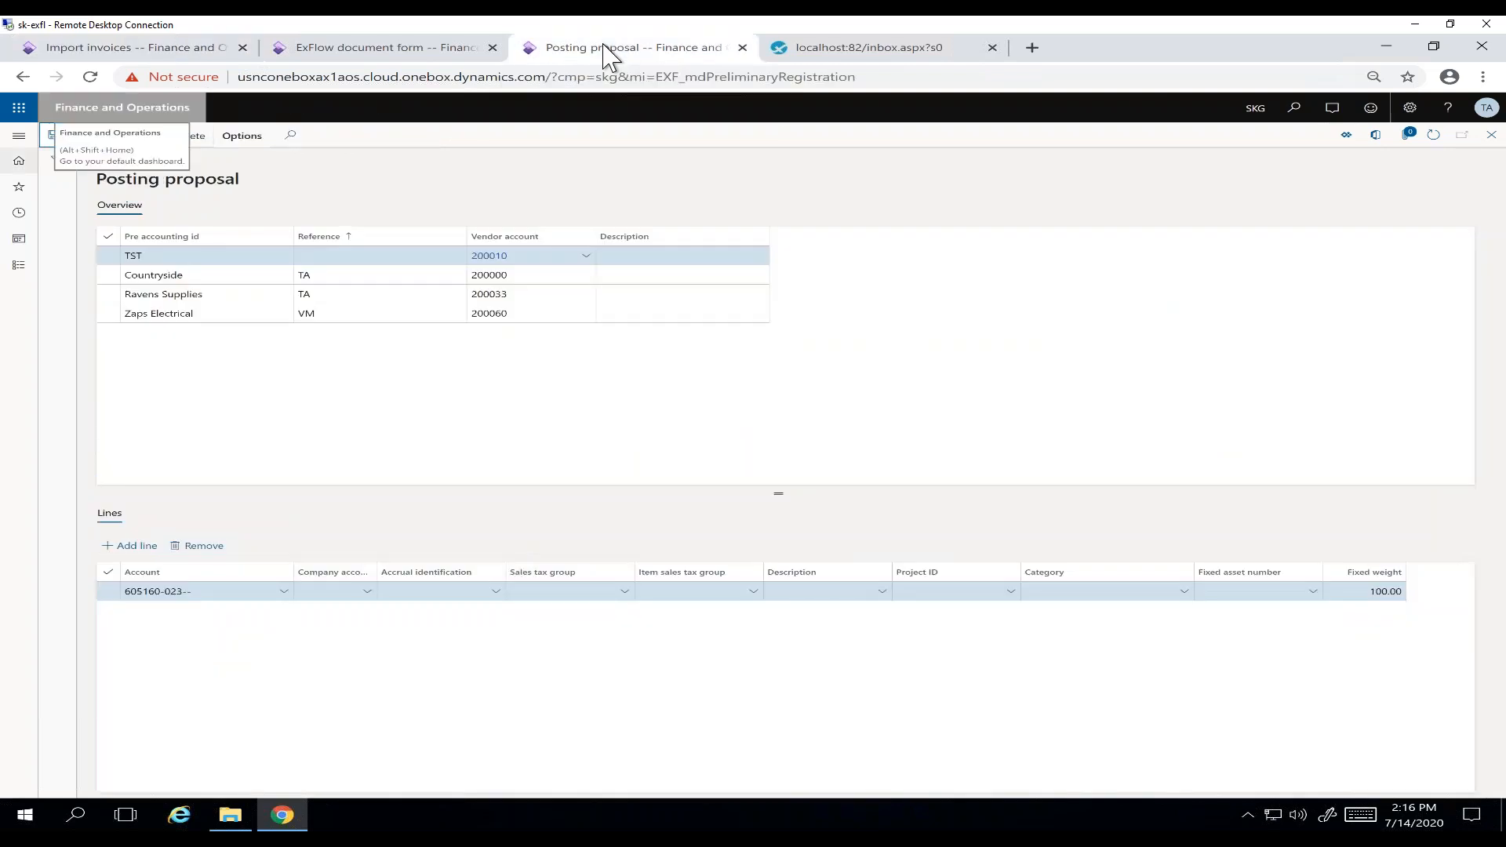
click(339, 293)
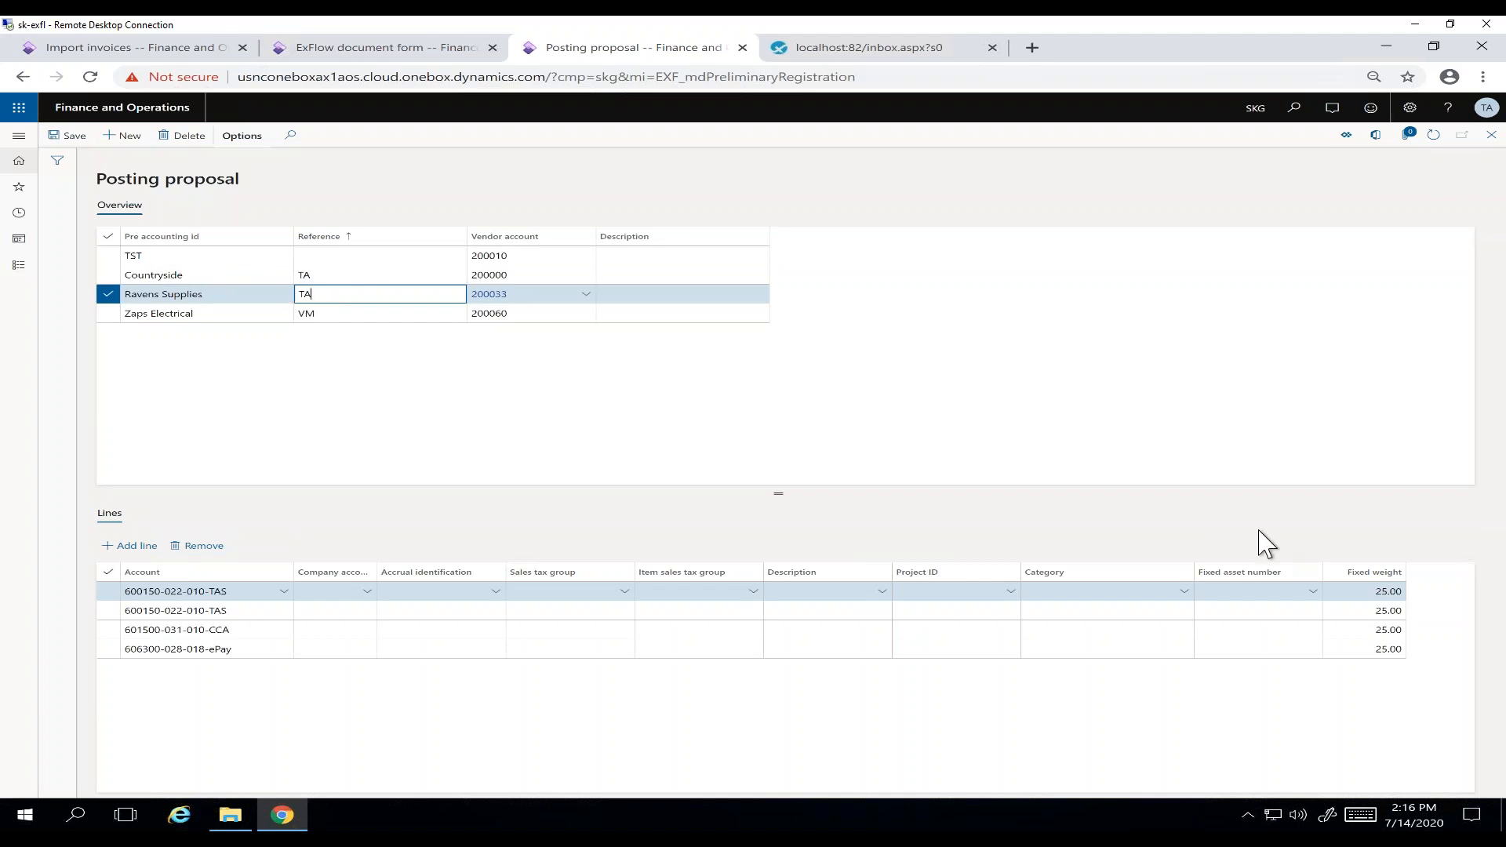
click(1385, 593)
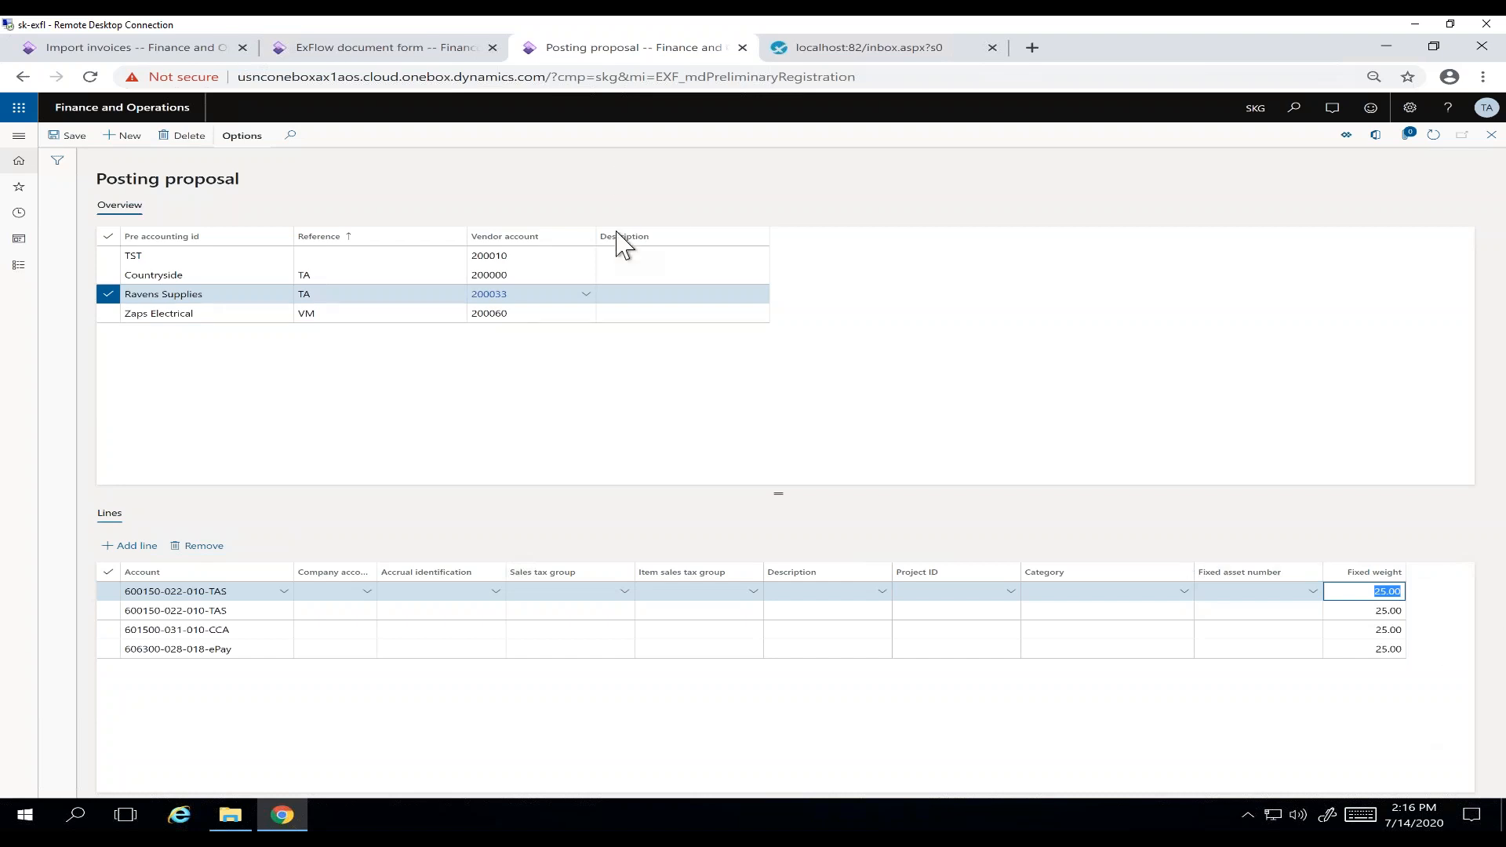
click(588, 256)
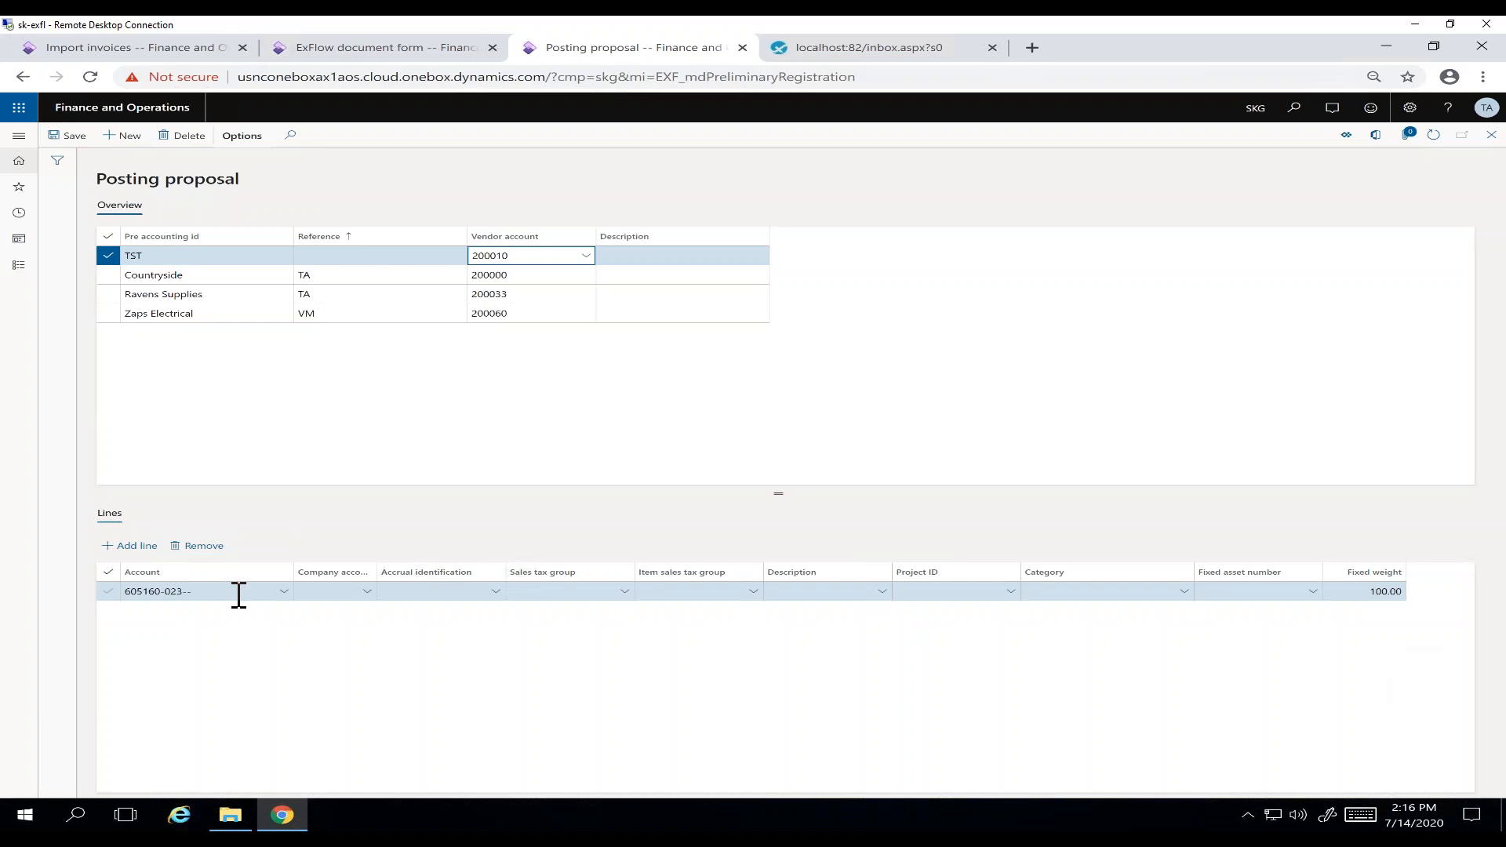
- Go back to the Ravens Supplies import invoice and clear the ledger account of its first line
click(173, 49)
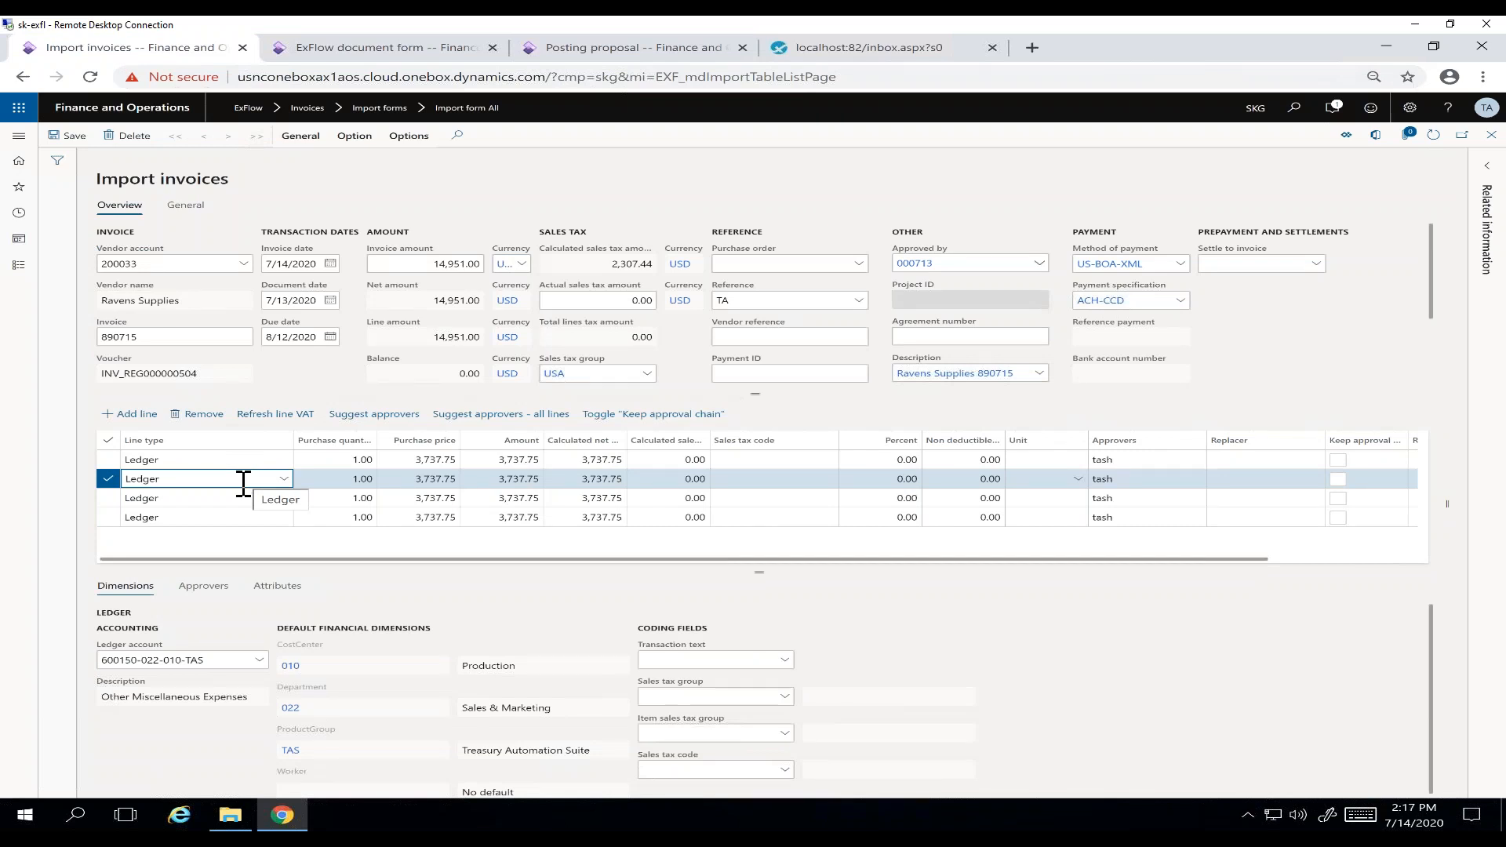
click(238, 459)
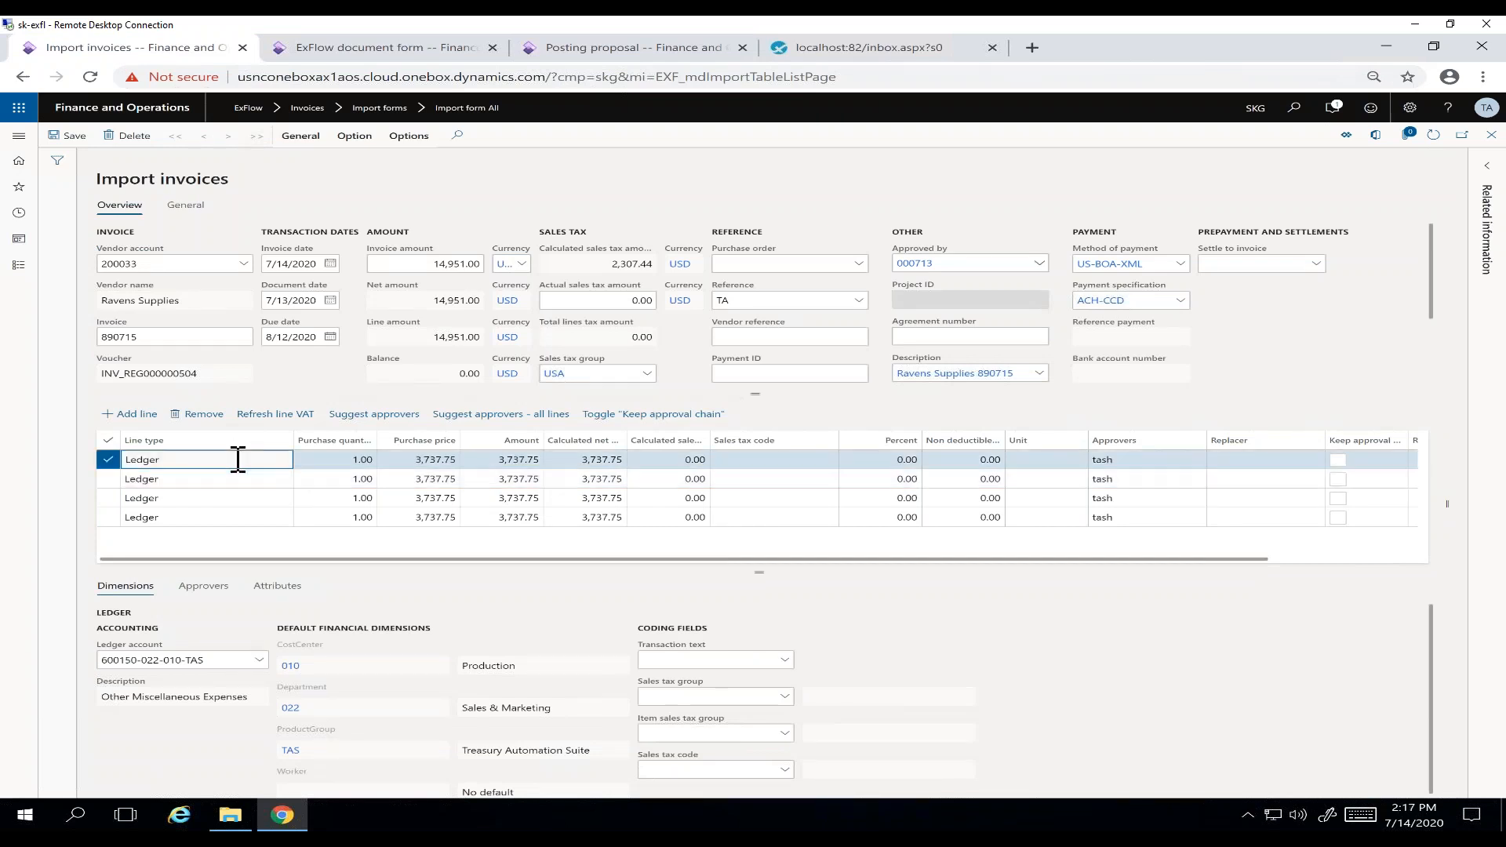
click(217, 661)
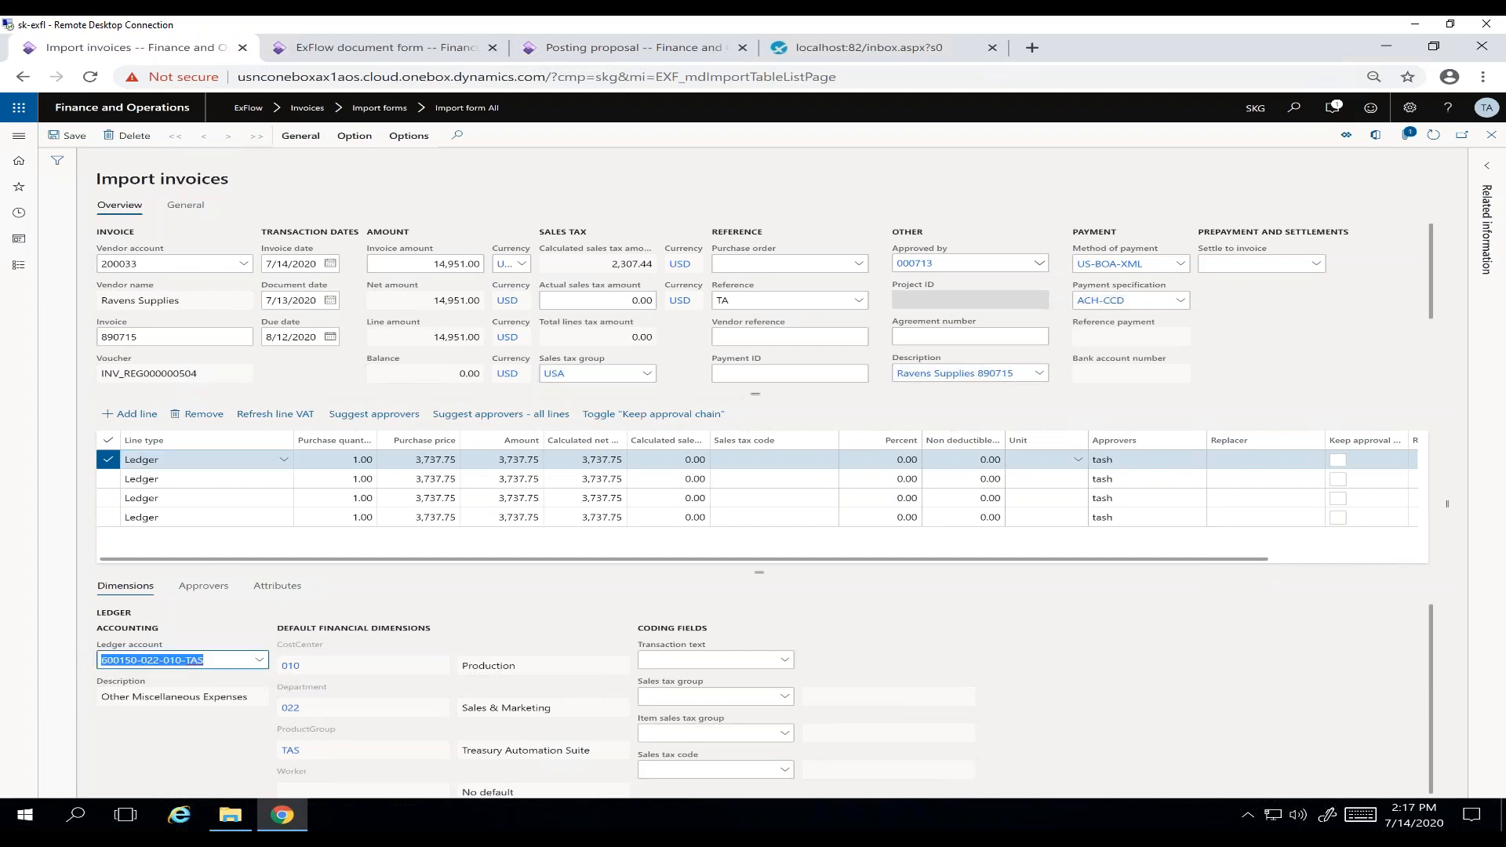
key(BackSpace)
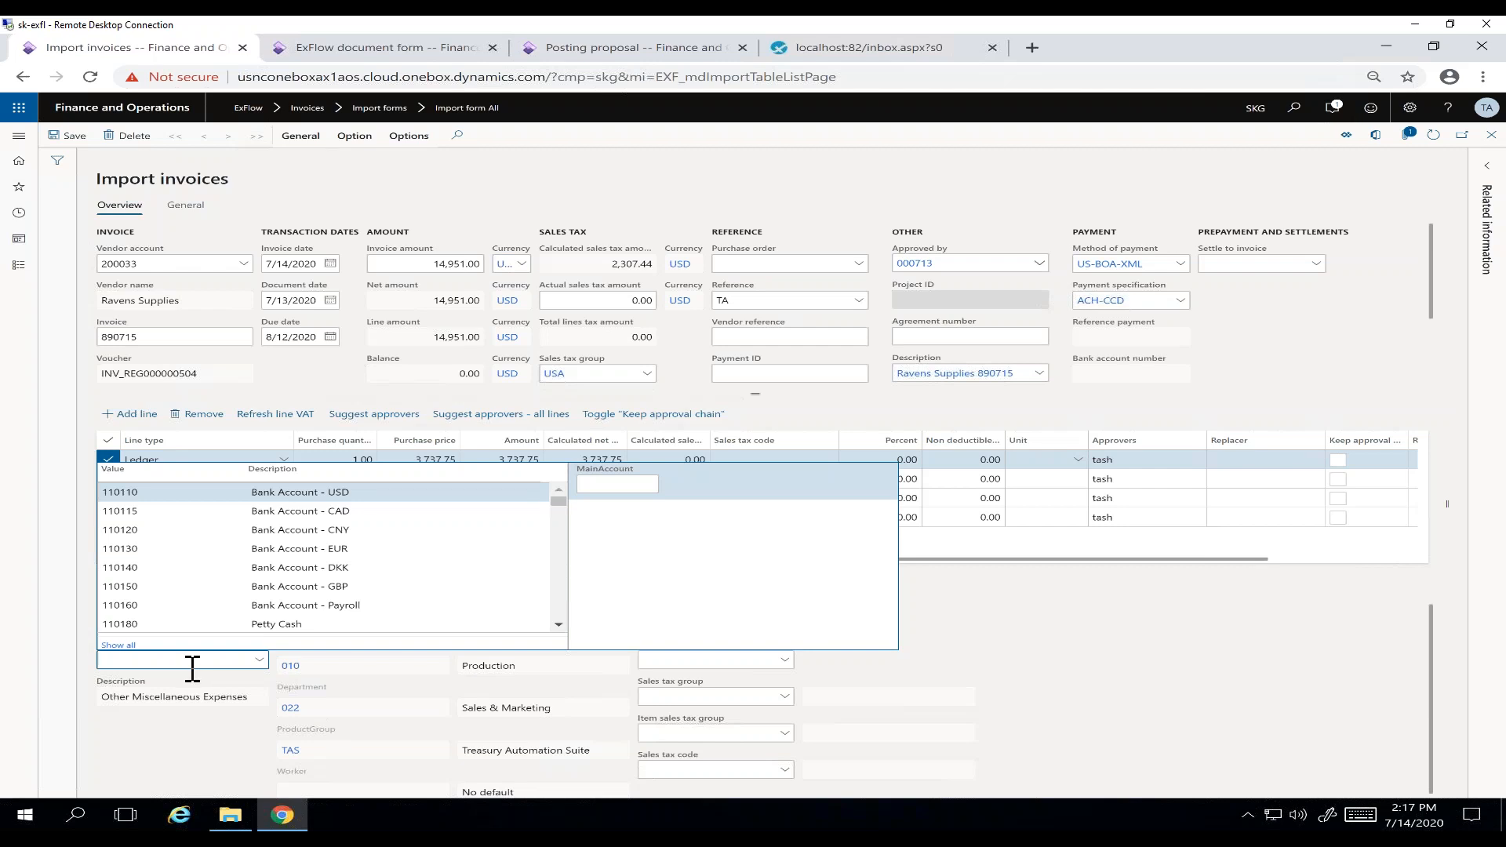
click(233, 761)
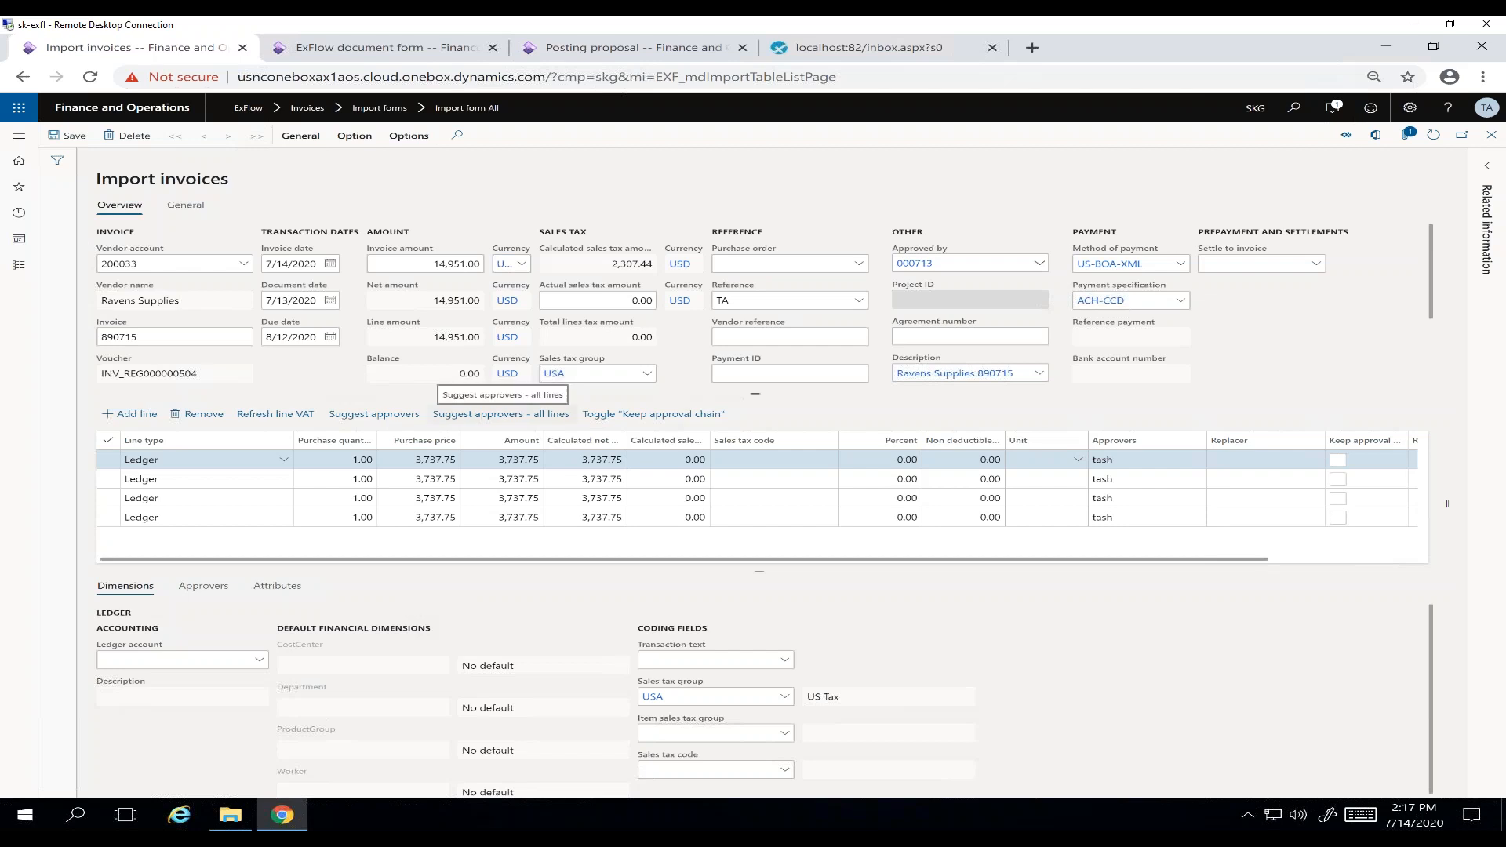
- Check the available line types for the first Ravens Supplies invoice line
click(300, 135)
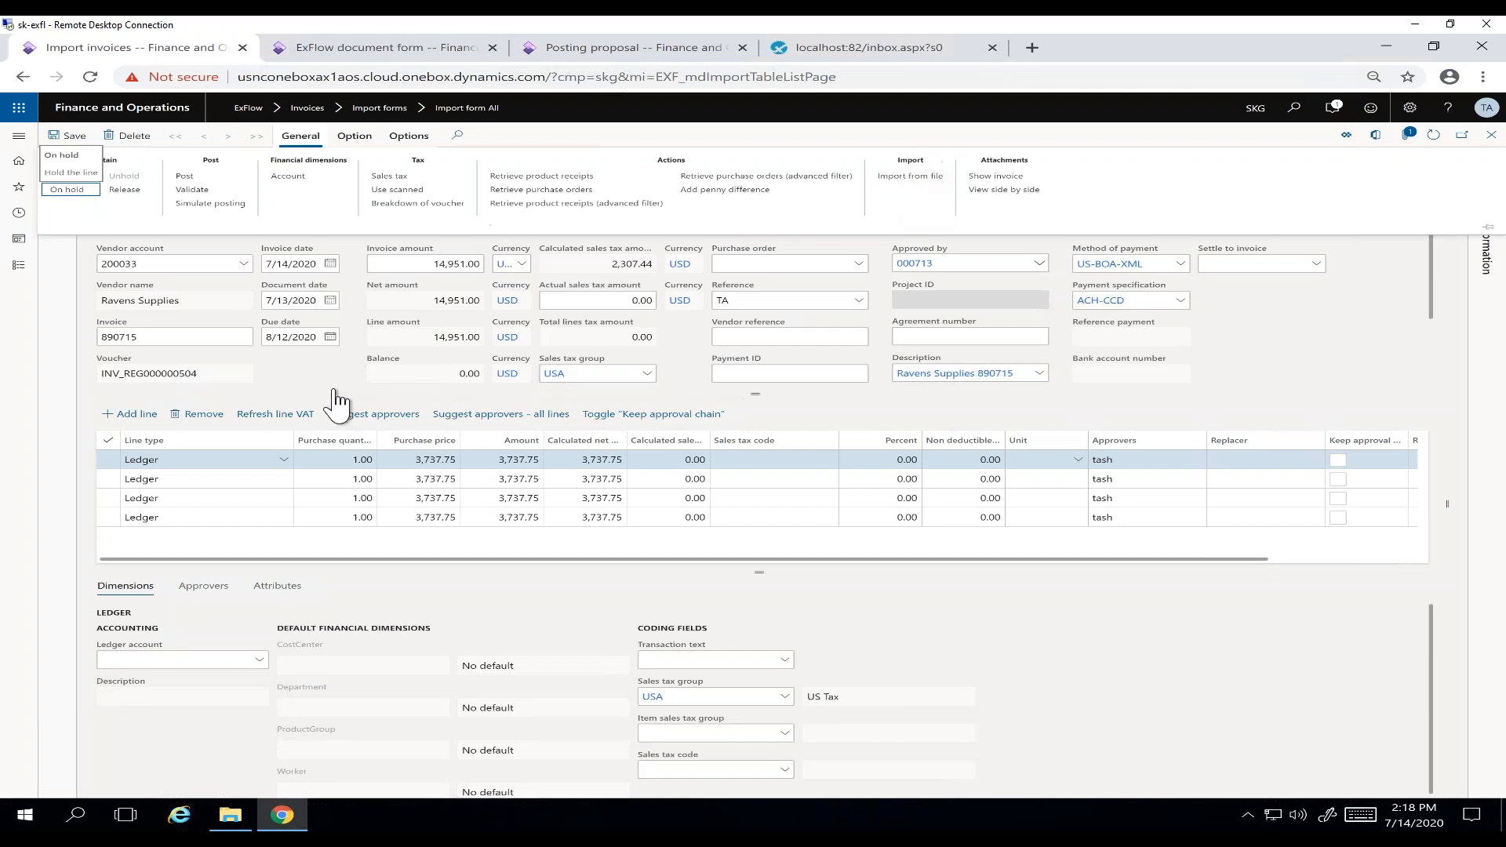
click(299, 379)
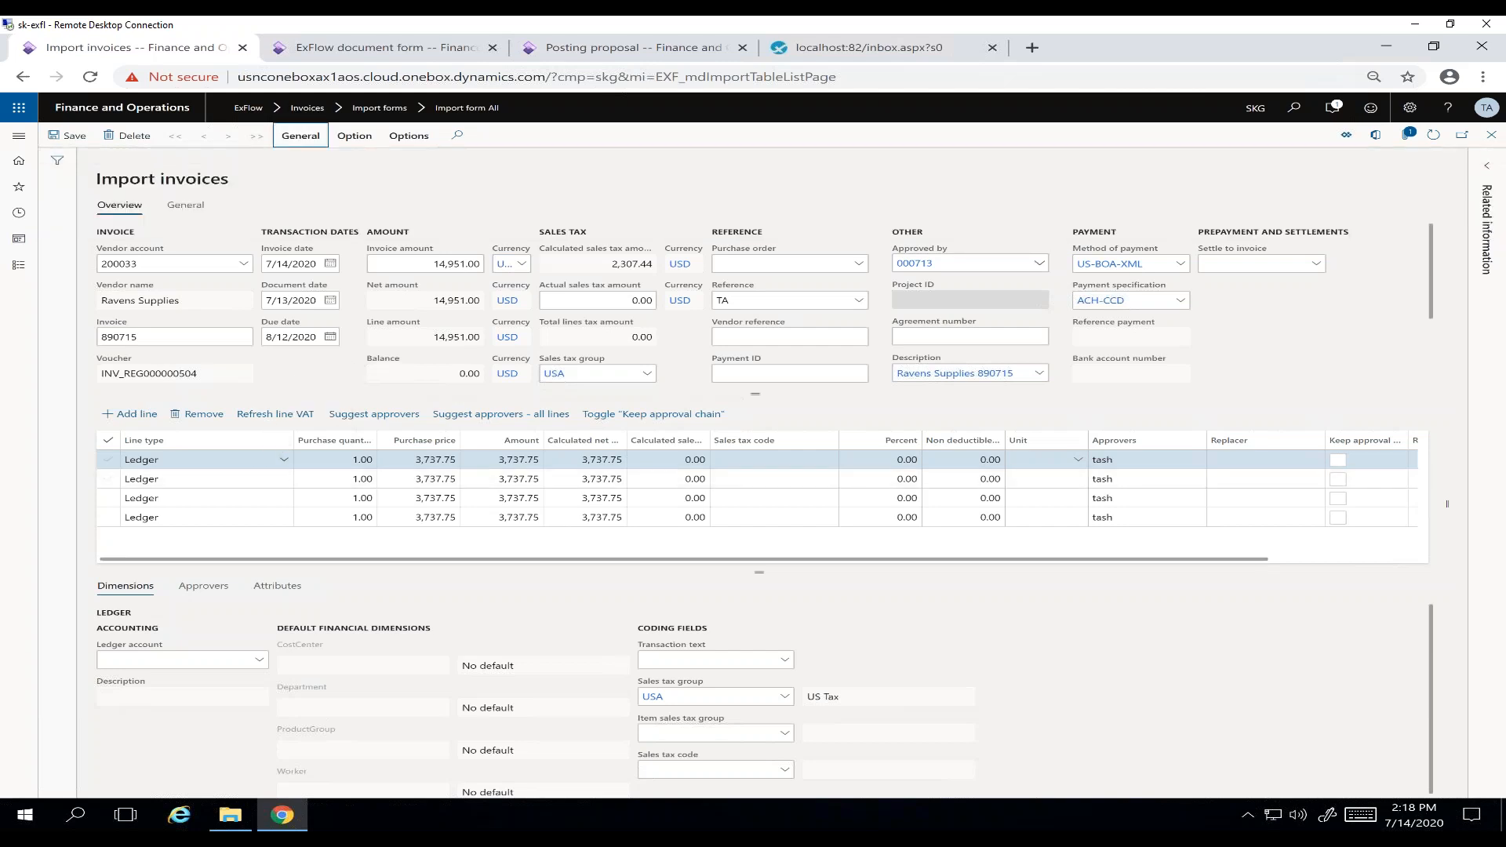
click(285, 463)
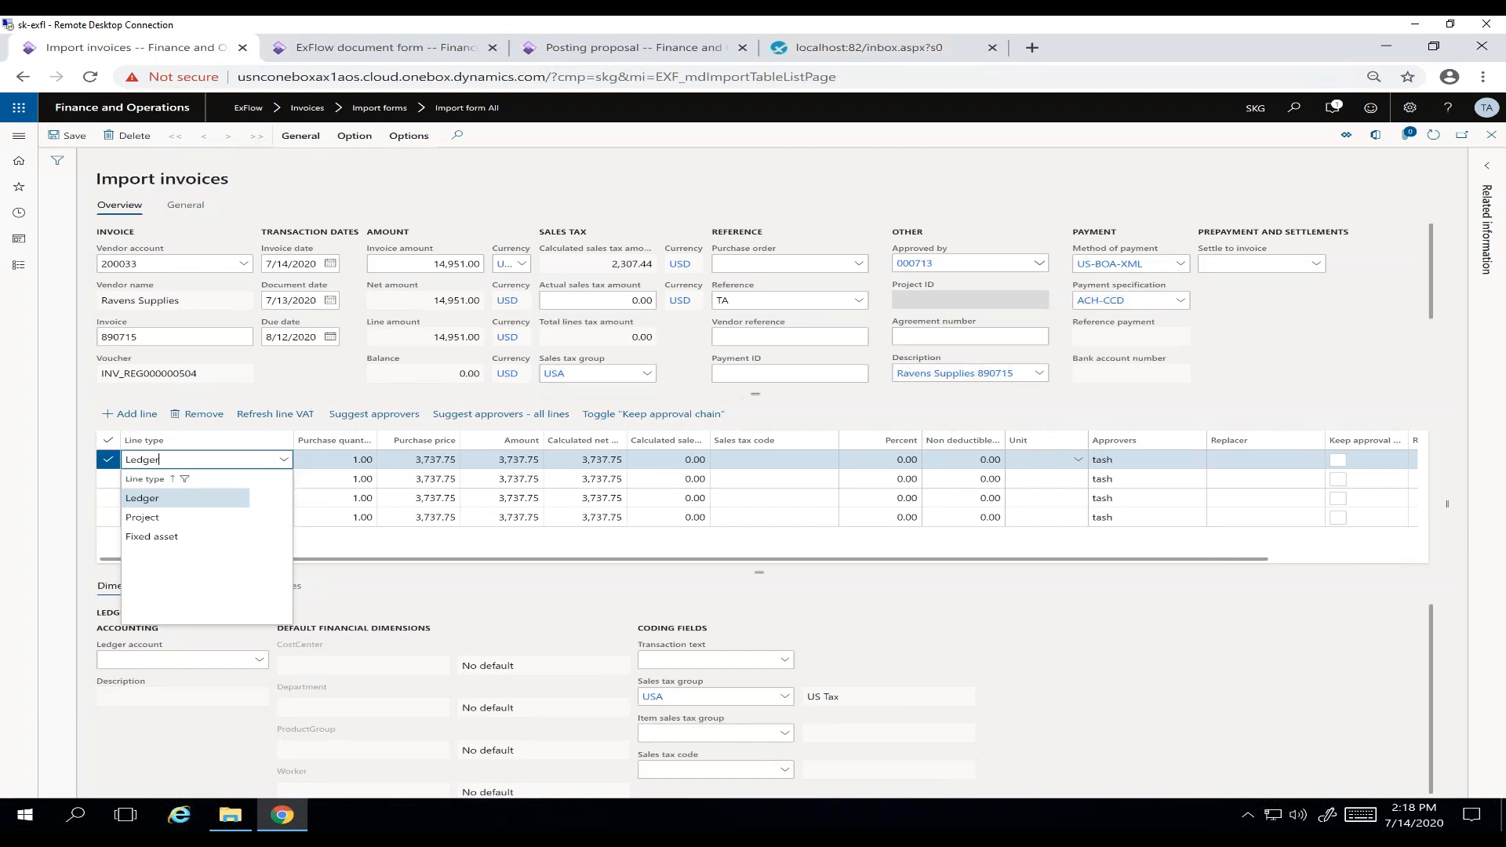
- Copy the Ravens Supplies invoice number and post the invoice
click(178, 337)
key(ctrl+a)
key(ctrl+c)
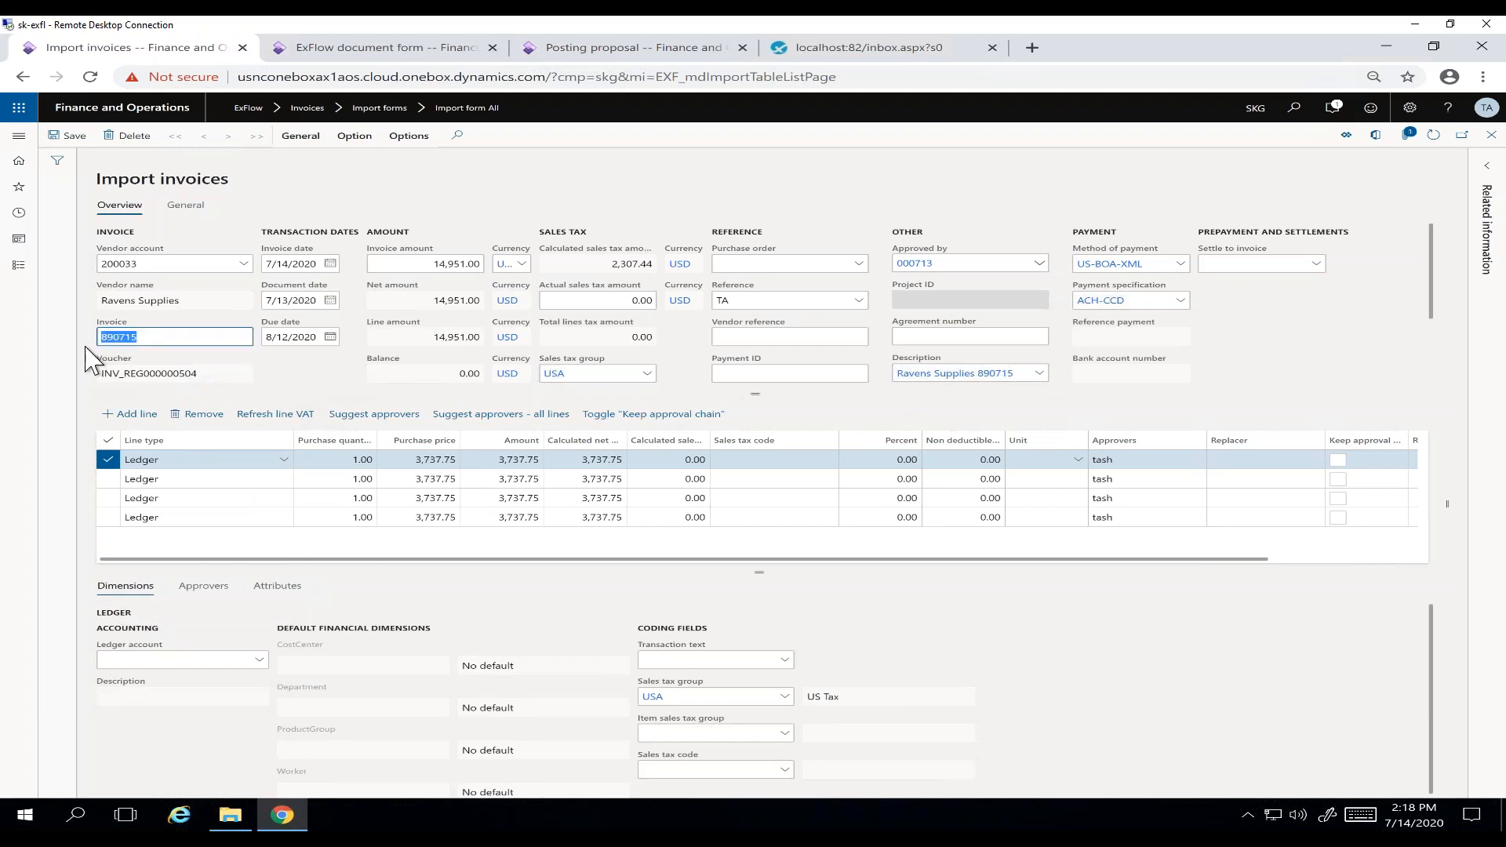
click(305, 144)
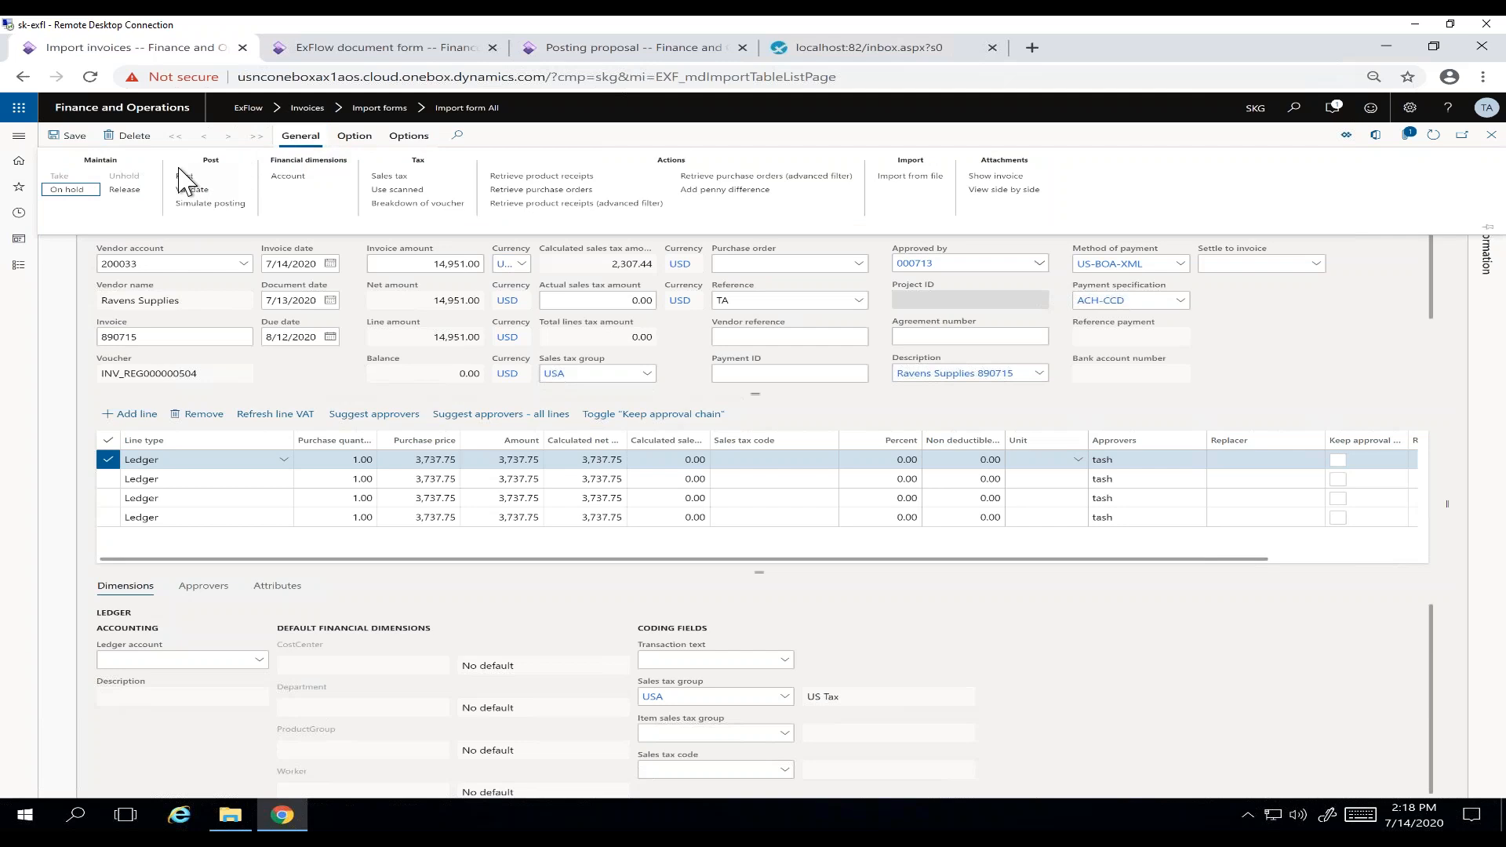
click(182, 177)
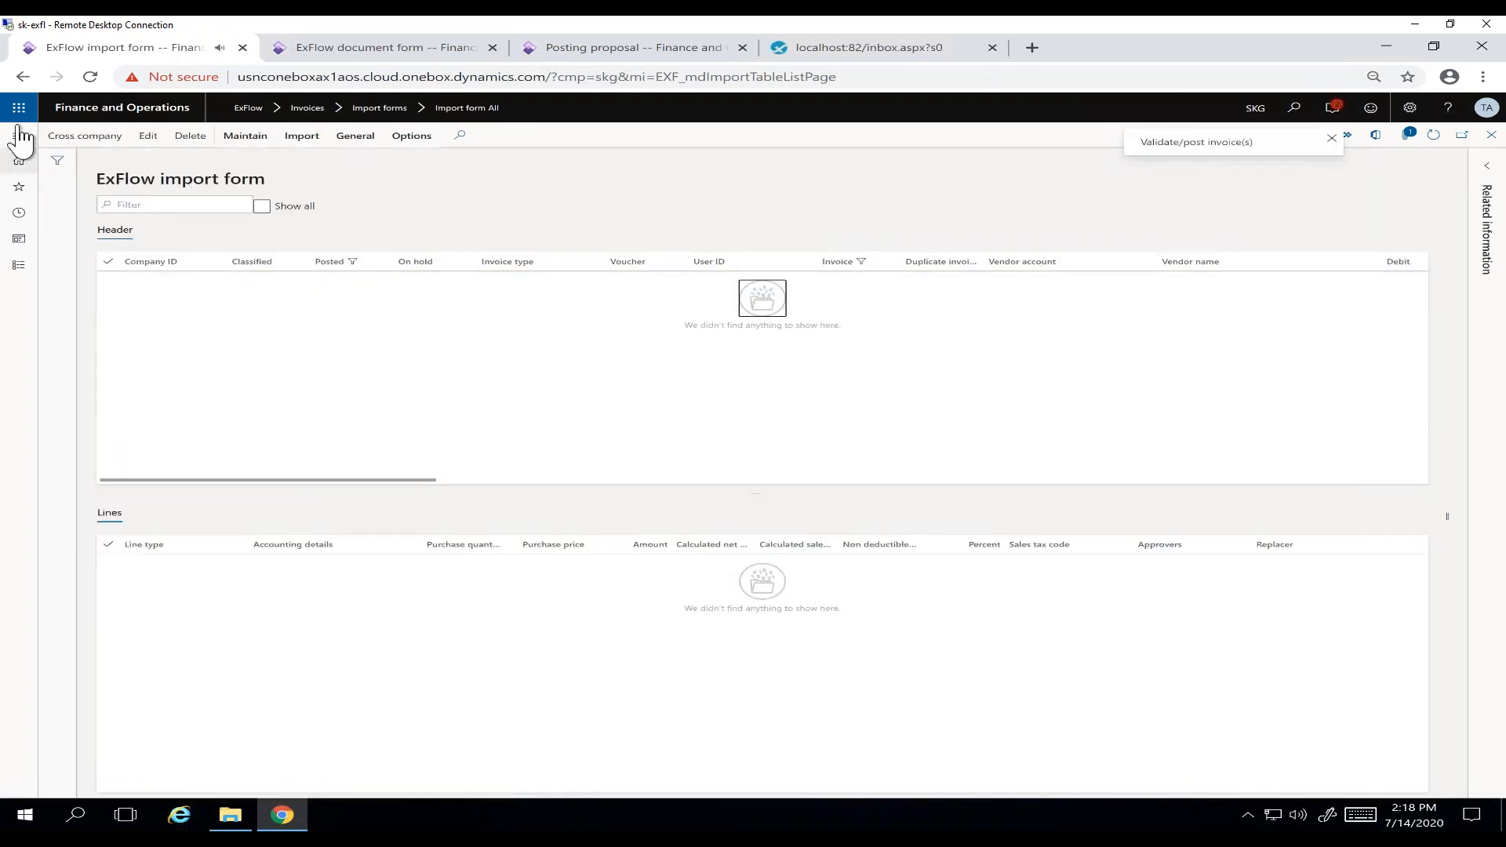
- Open the vendor transactions of Ravens Supplies from the list of all accounts payable vendors
click(16, 140)
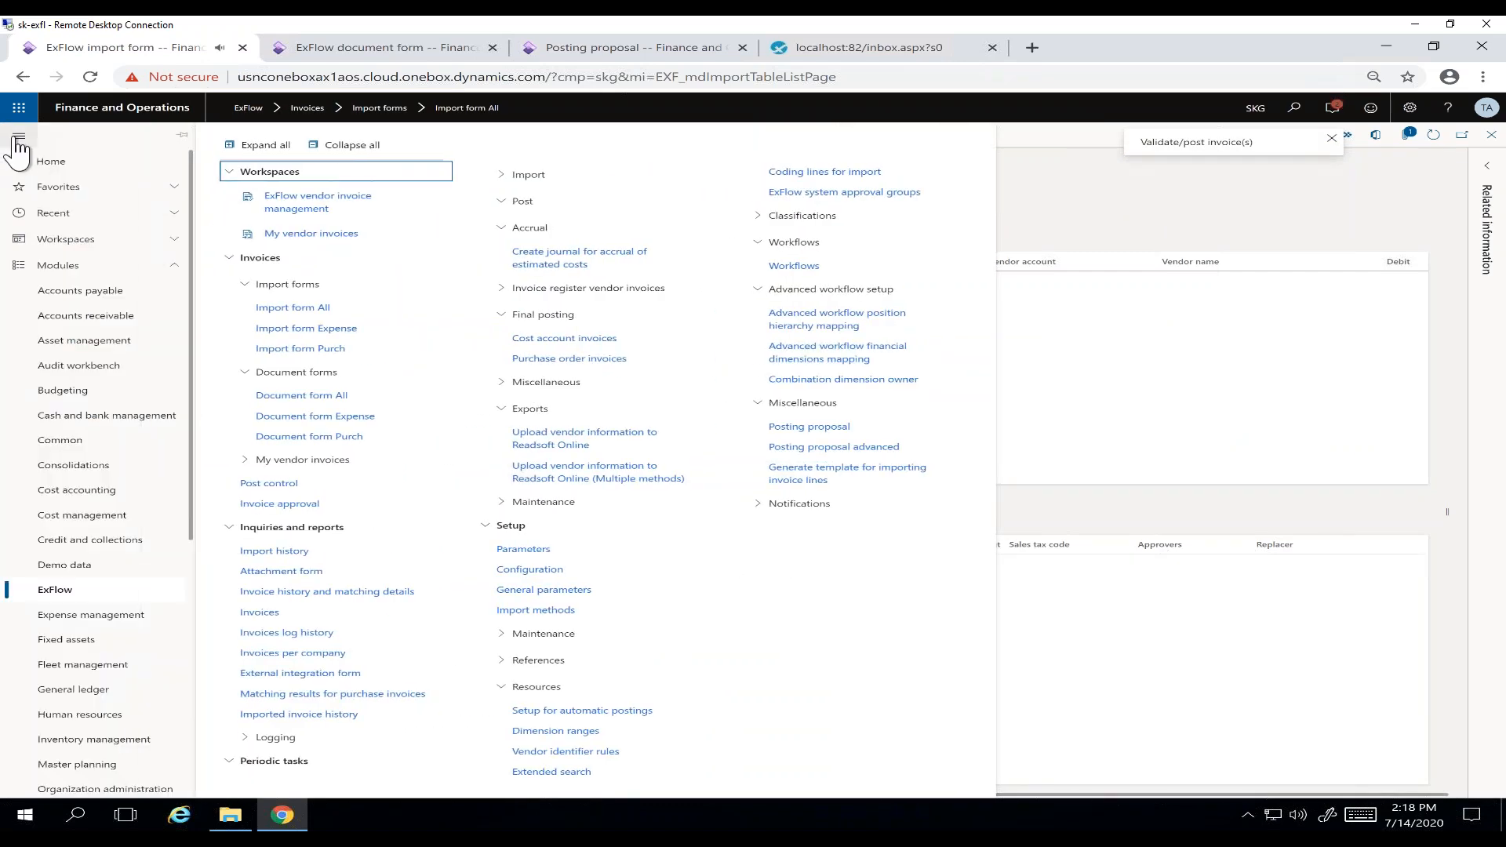
click(127, 295)
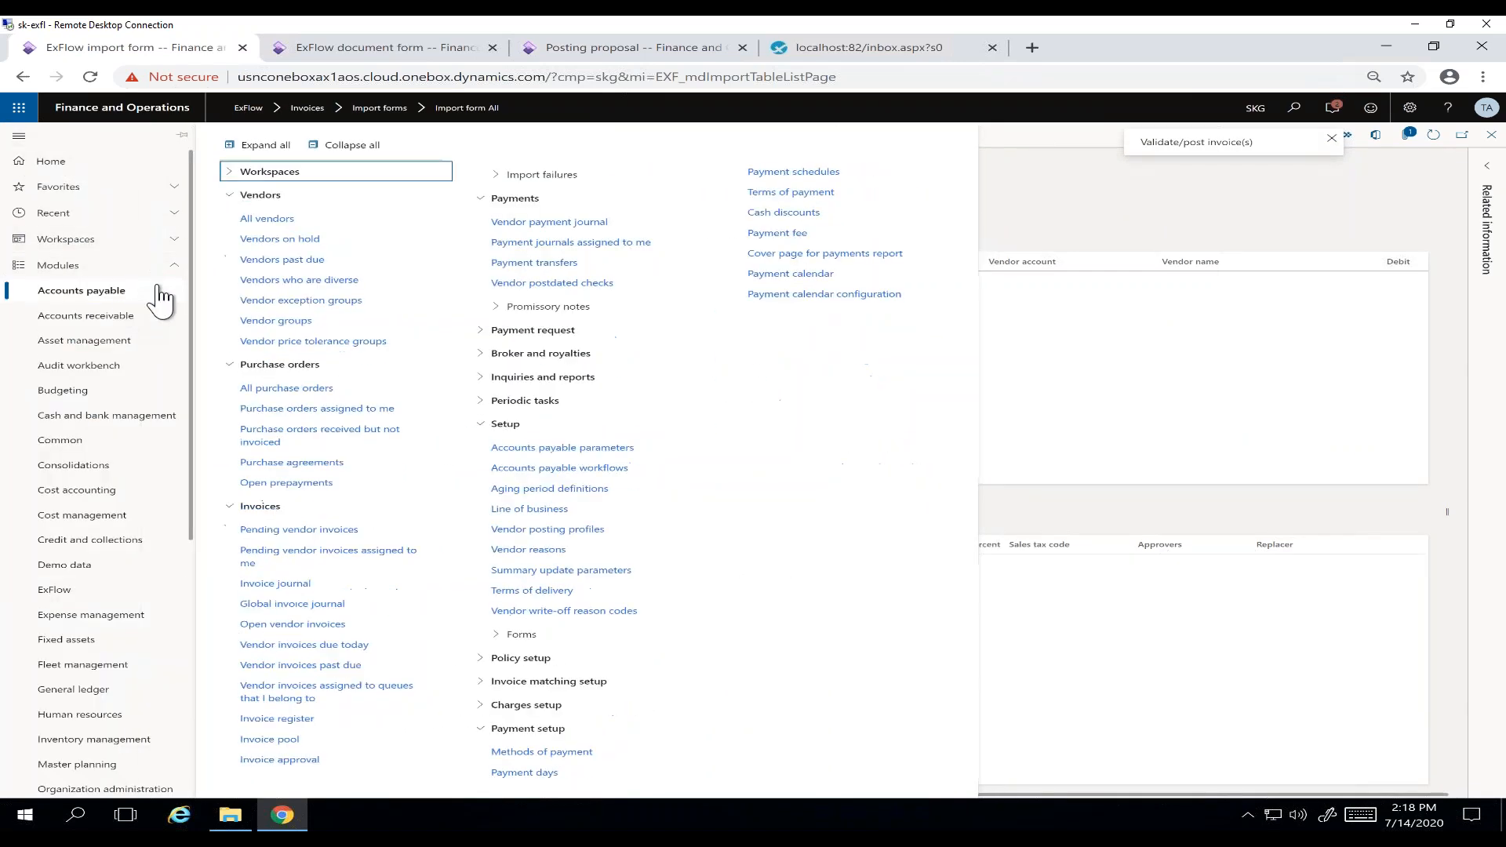
click(265, 219)
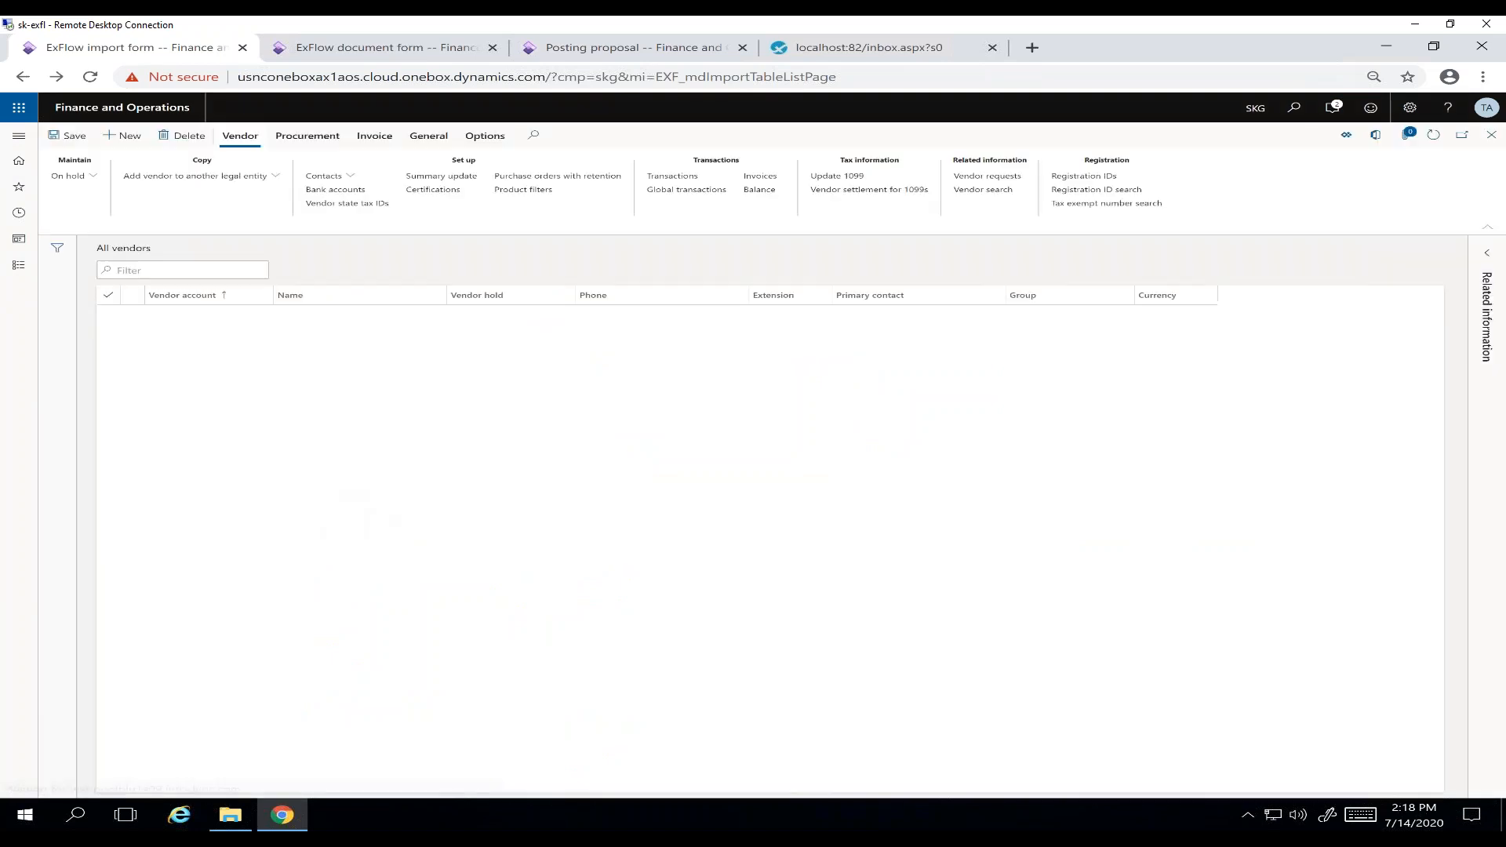
click(393, 544)
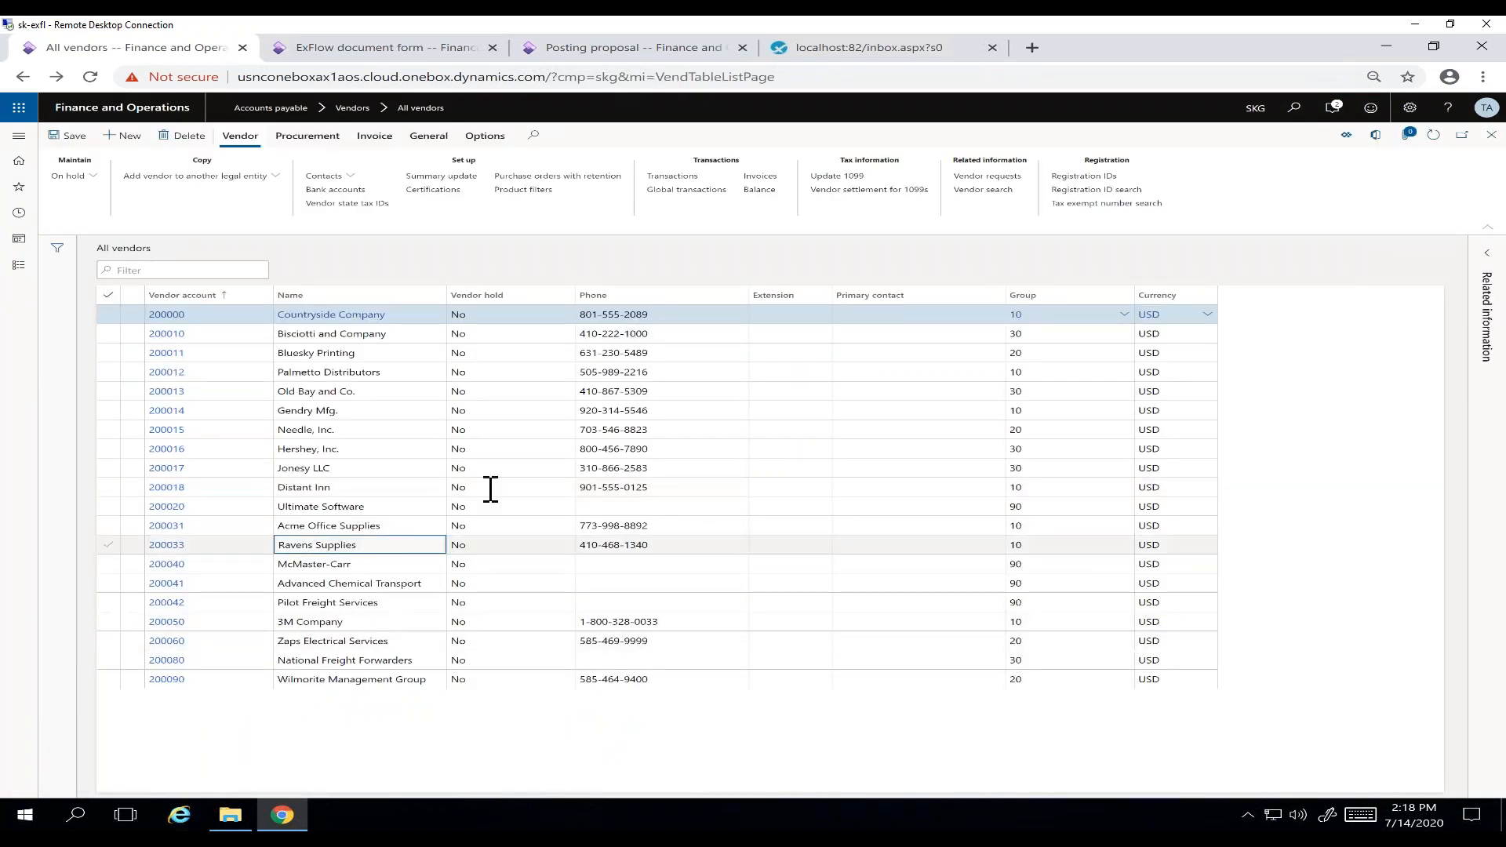
click(674, 176)
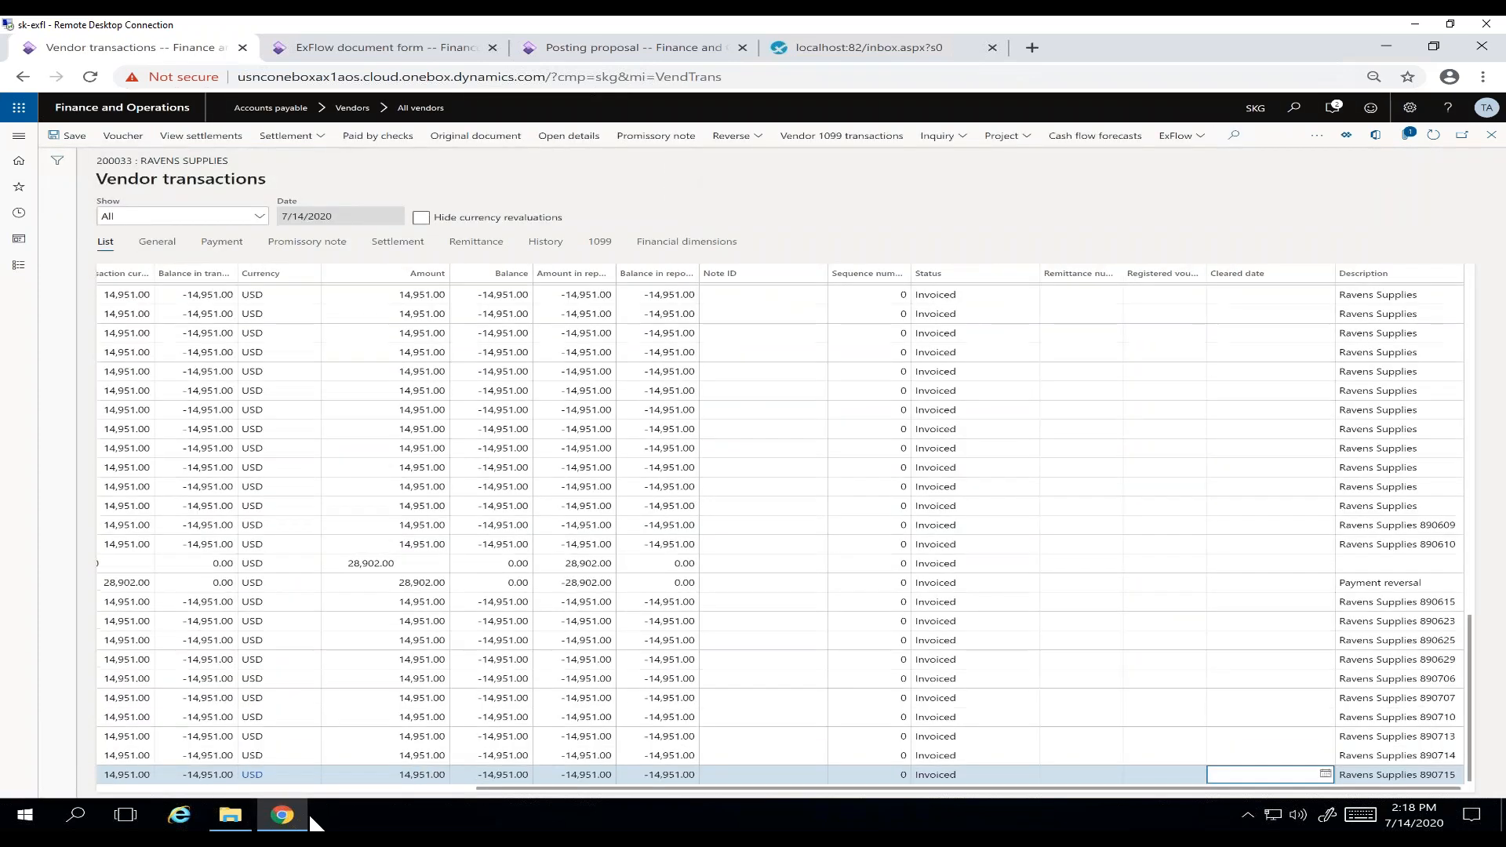
- Filter the vendor transactions by the copied invoice number and check whether the transaction is approved
click(308, 789)
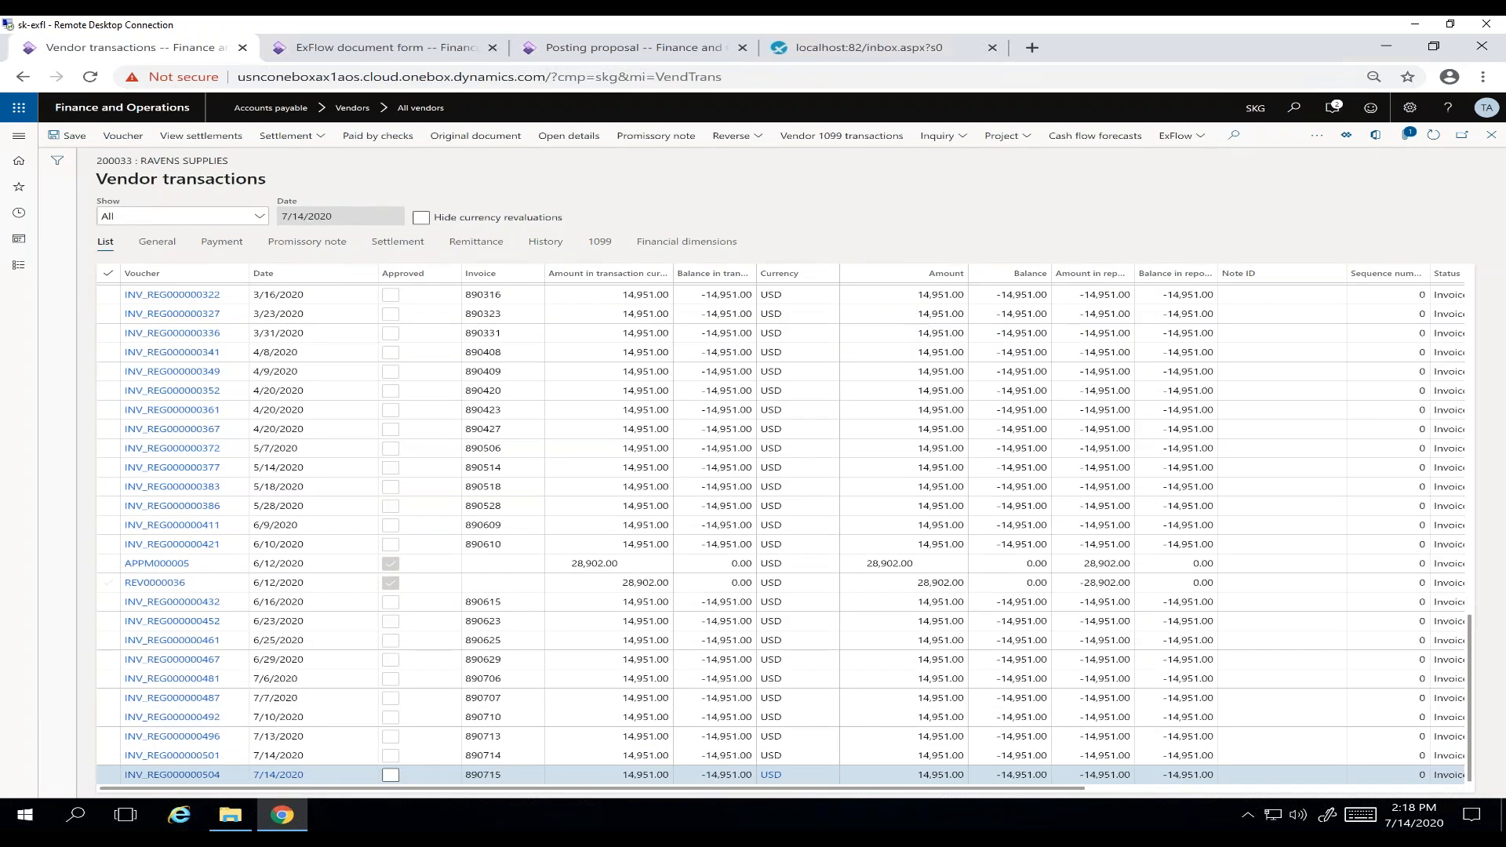
click(515, 271)
key(ctrl+v)
key(Return)
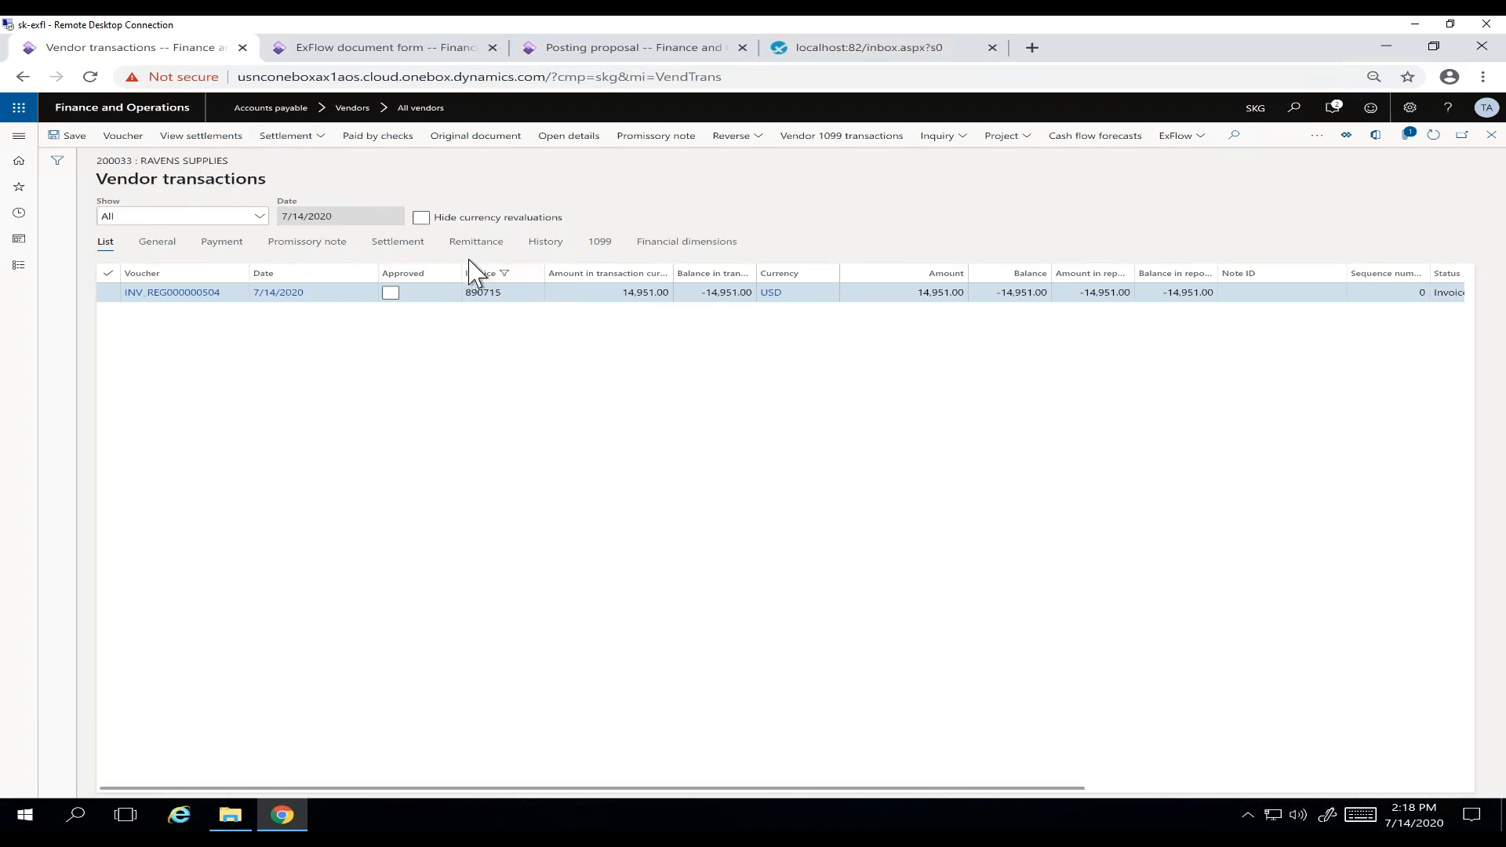
click(167, 243)
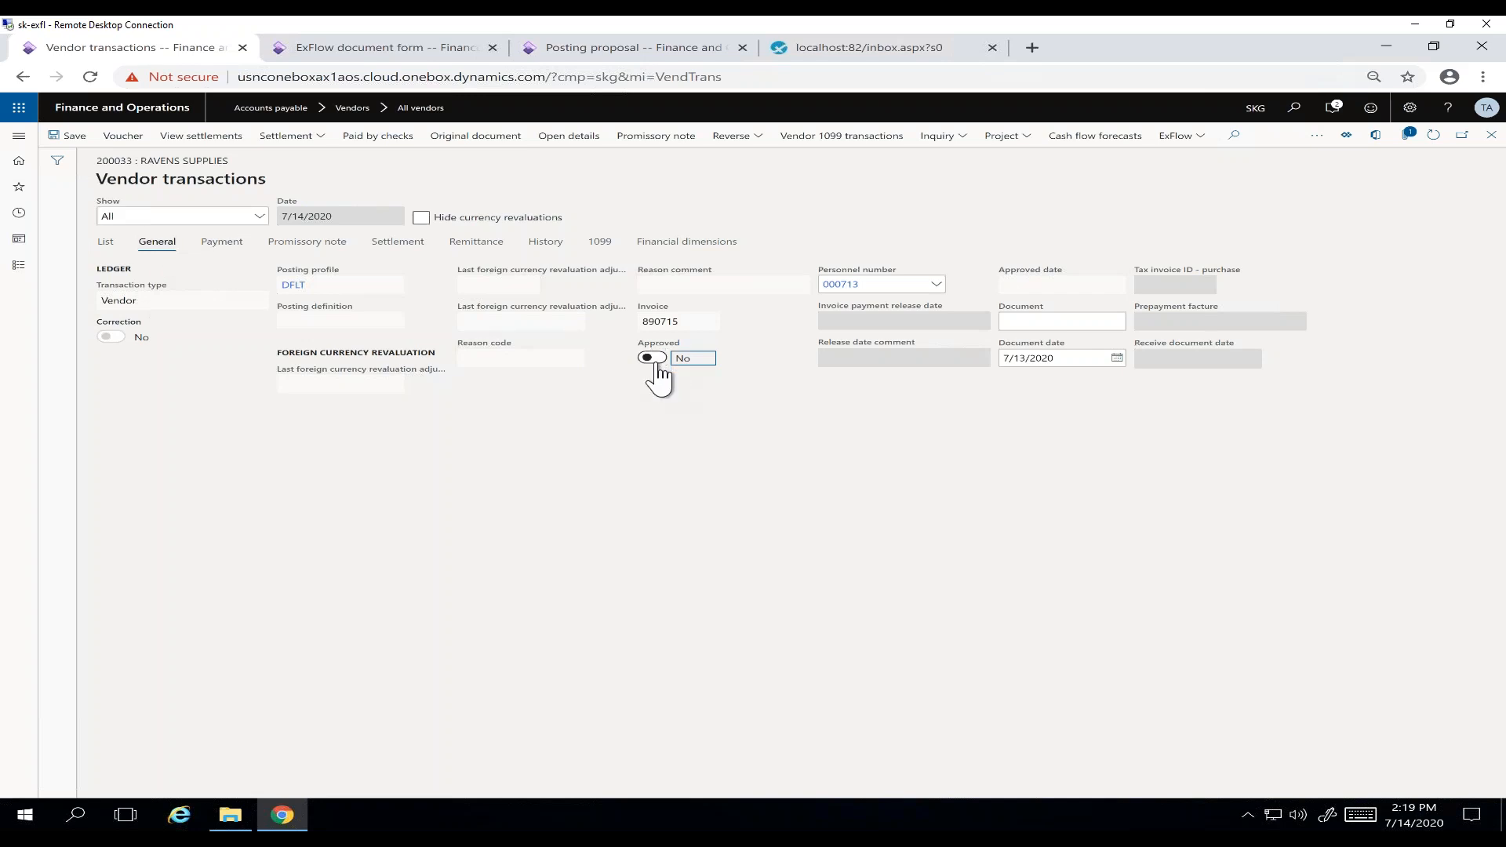
click(110, 243)
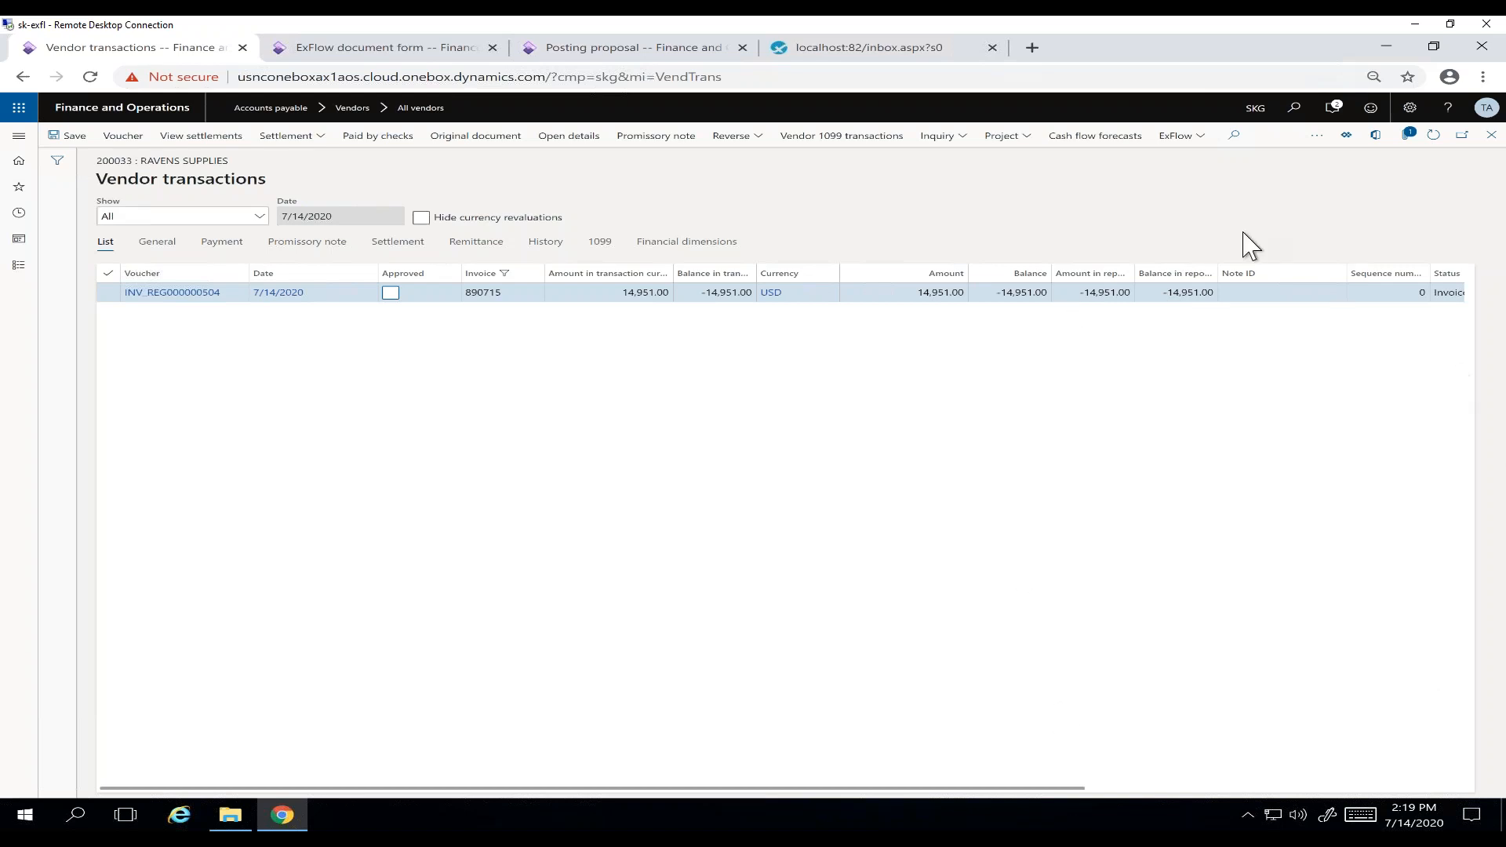
- Go from the filtered transaction to its ExFlow document and examine the lines' coding, flow status, approvers and available functions
click(1194, 141)
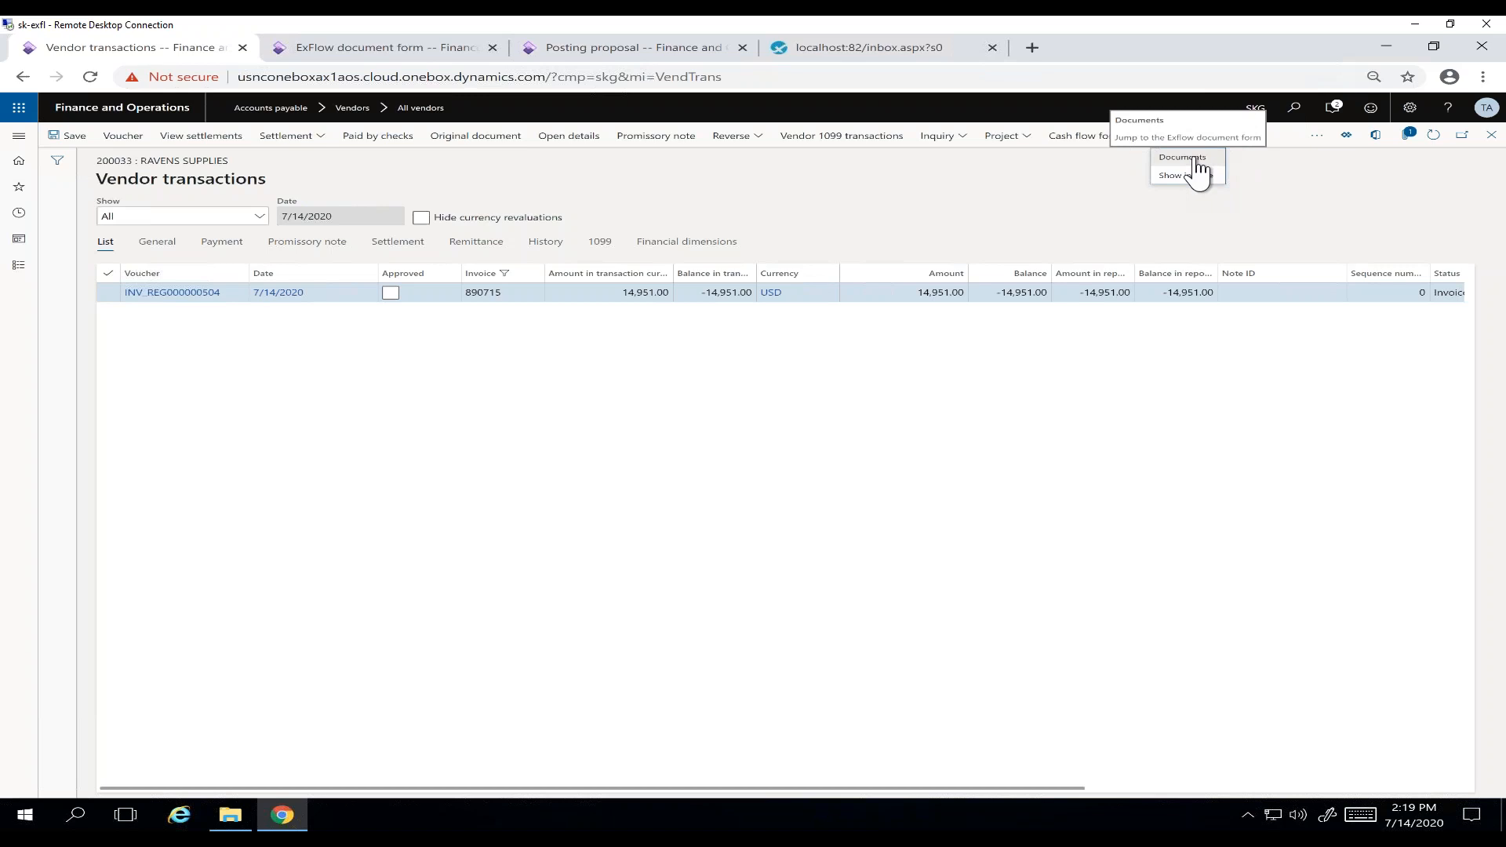
click(1196, 159)
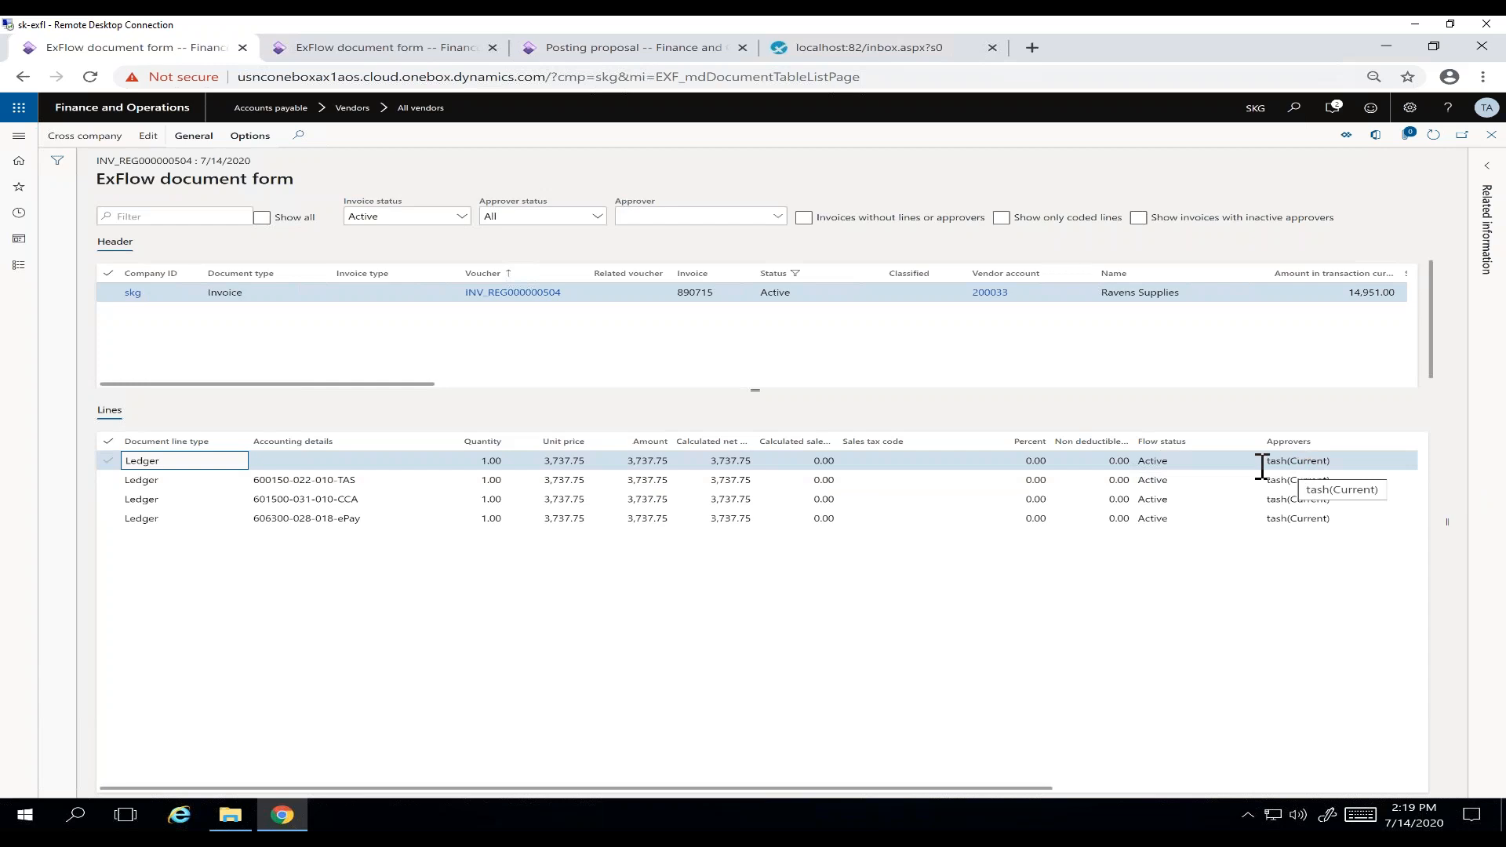
click(196, 138)
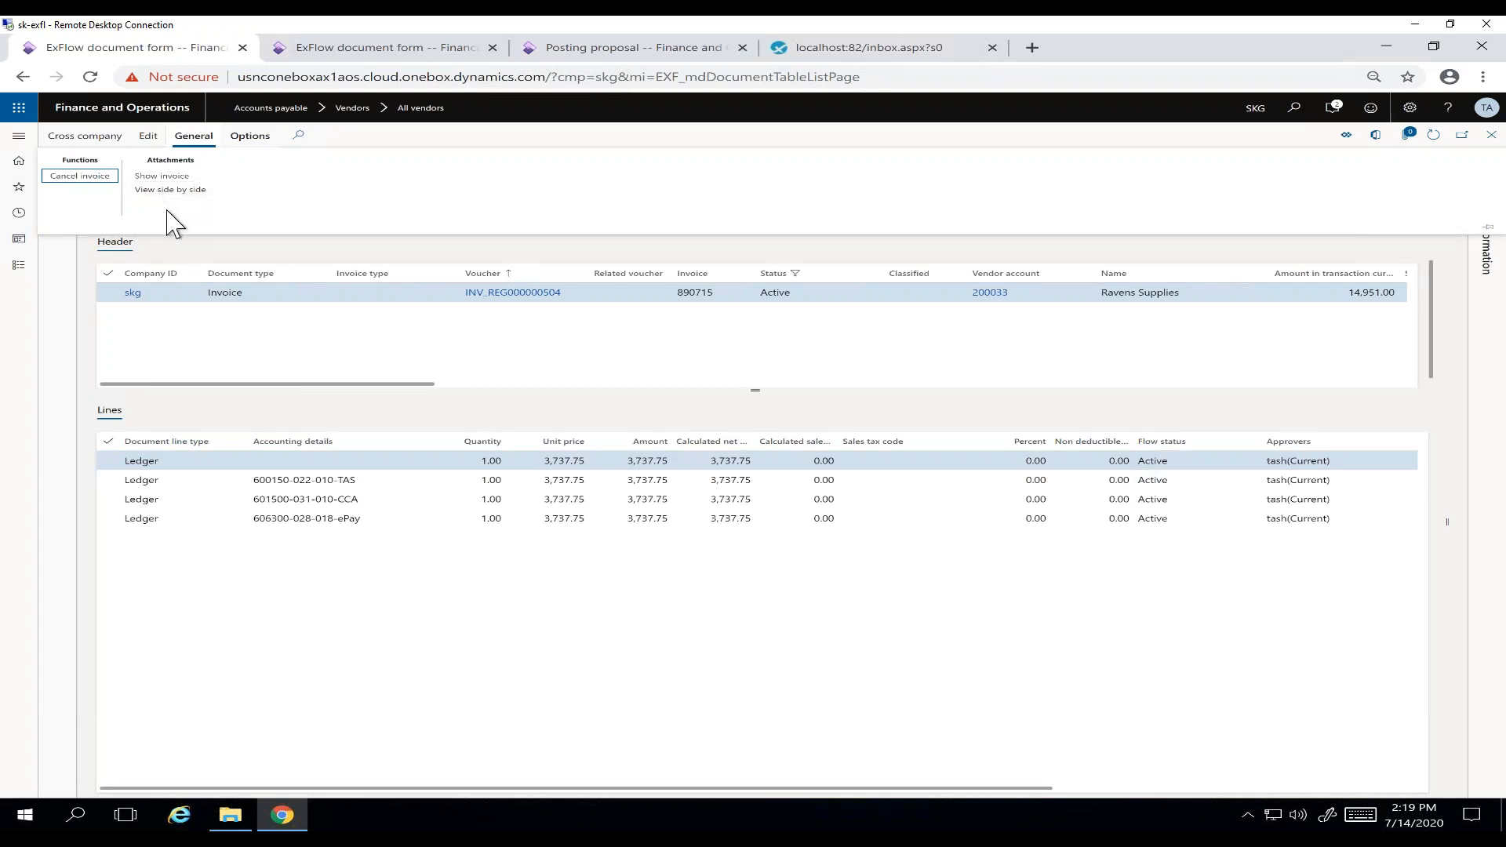
- Open ExFlow's My vendor invoices workspace to view the invoices awaiting approval
click(17, 141)
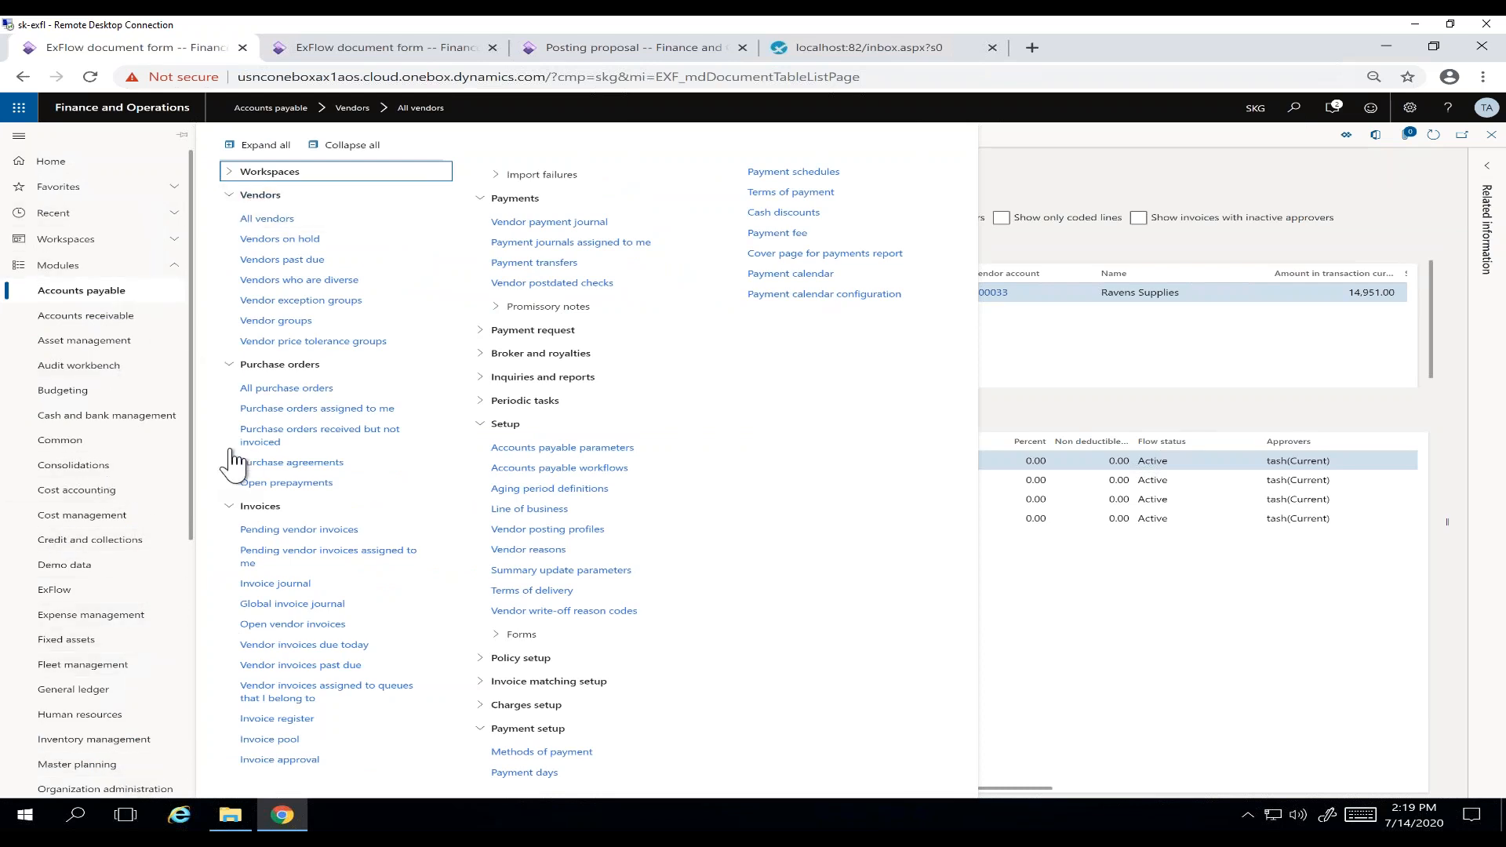
click(82, 591)
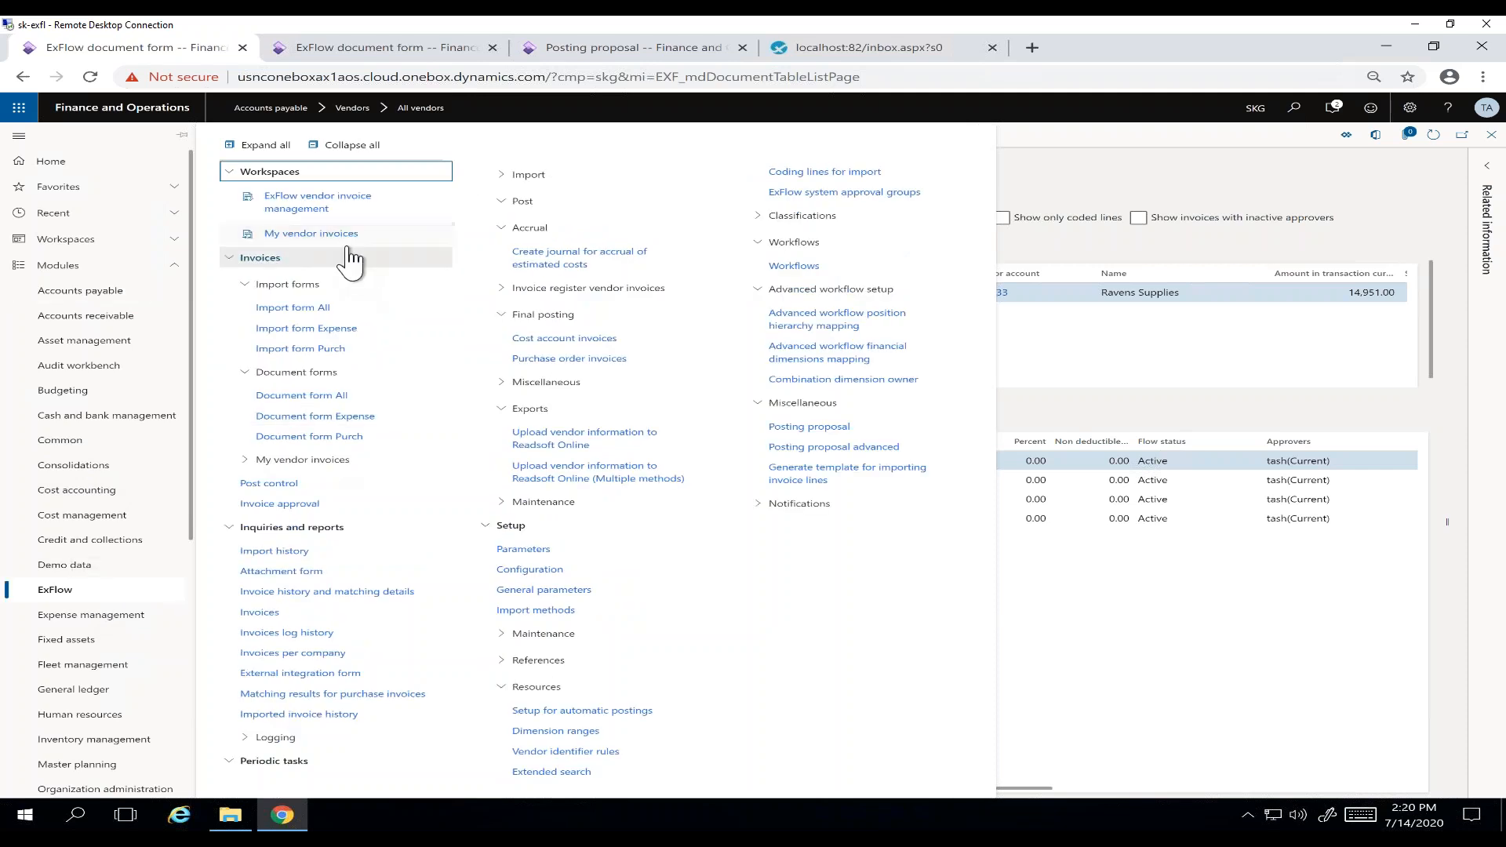
click(349, 239)
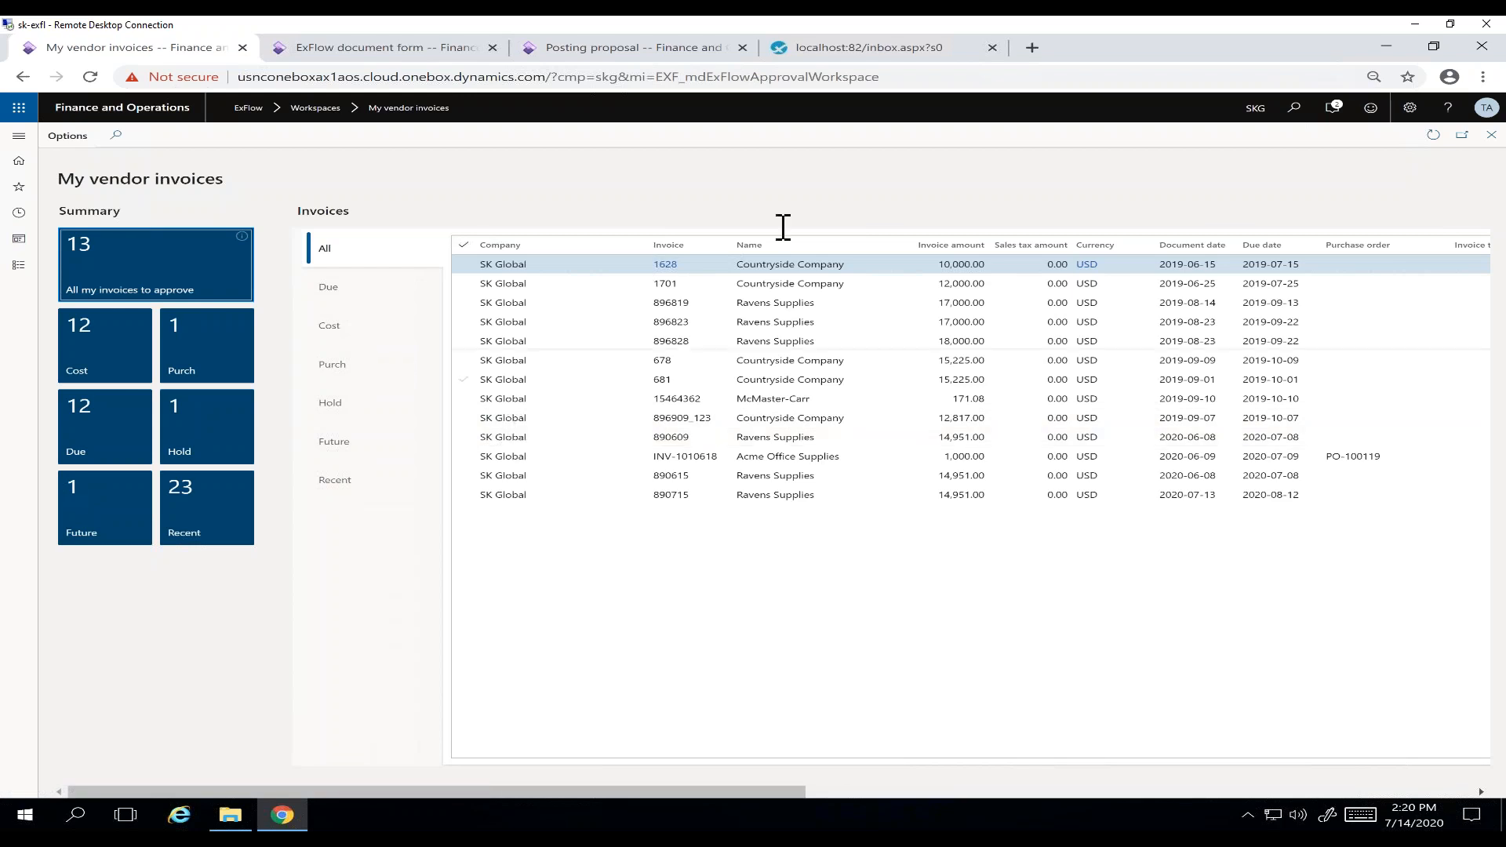
- Switch to the ExFlow web inbox, reload it and open the Ravens Supplies invoice due 8/12/2020
click(863, 60)
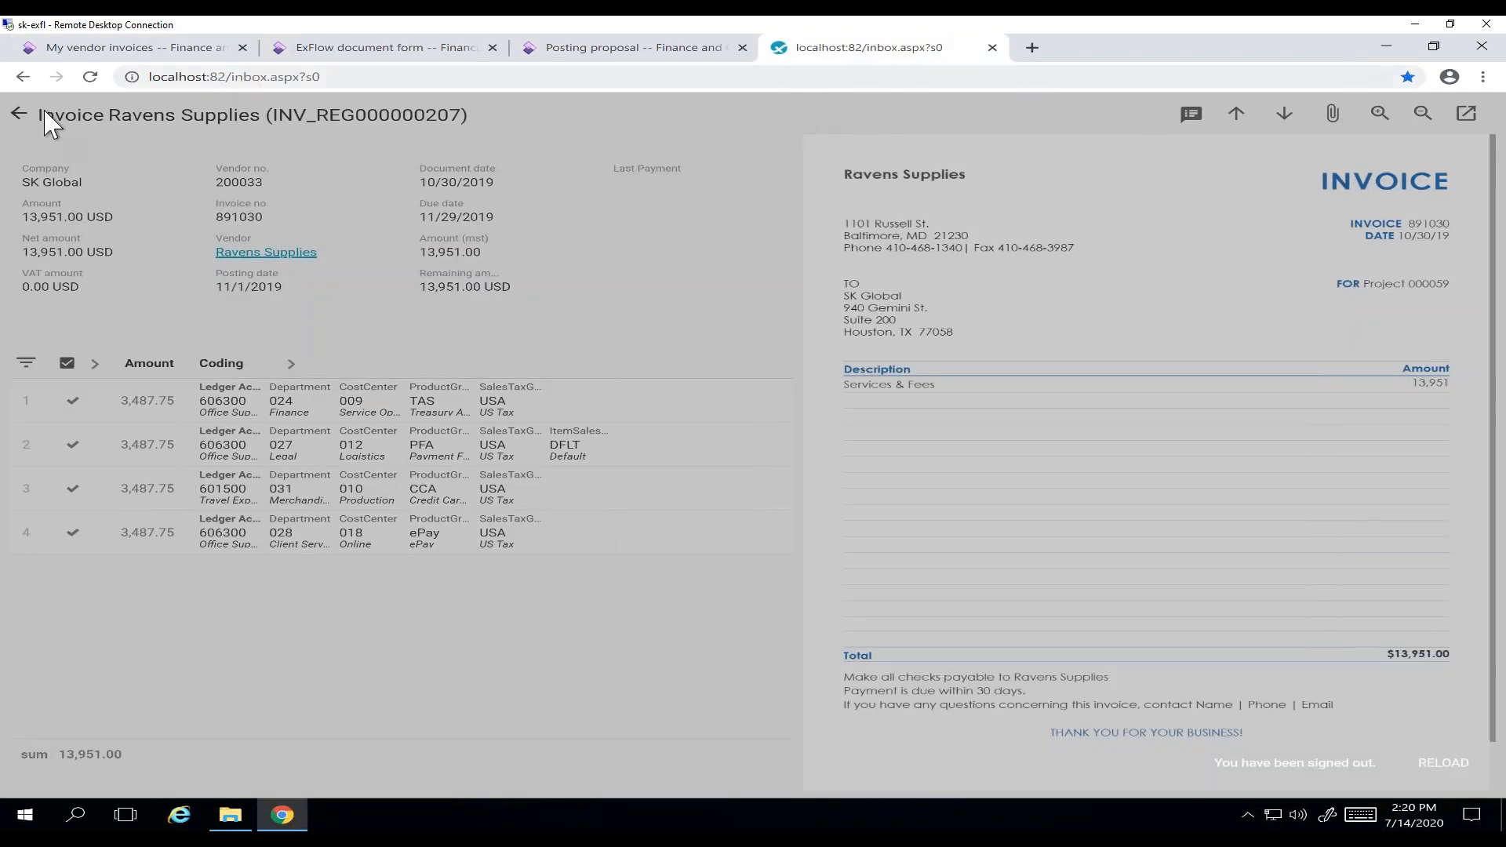
click(89, 77)
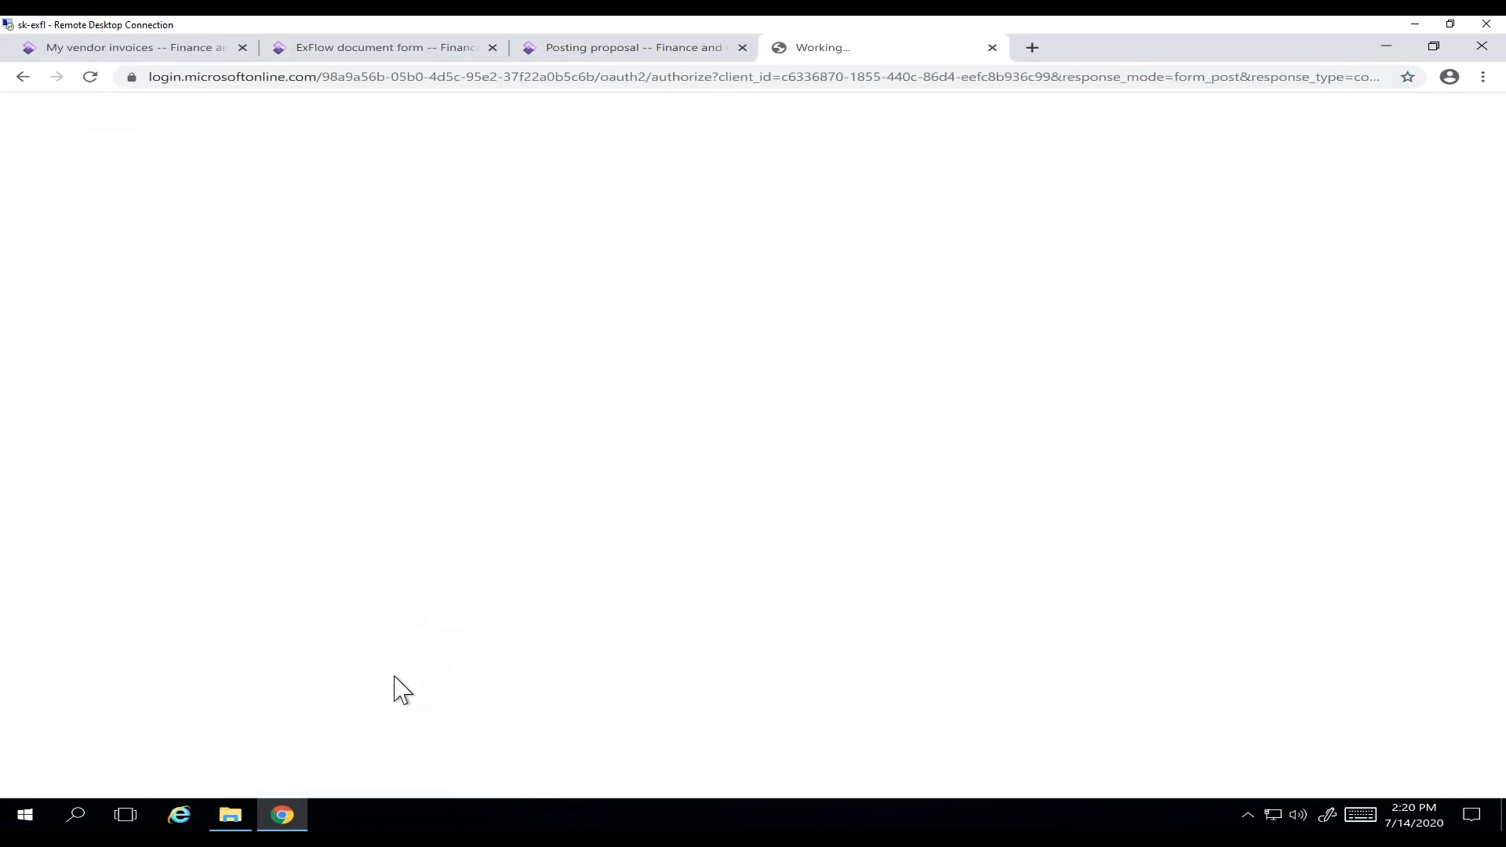
click(92, 78)
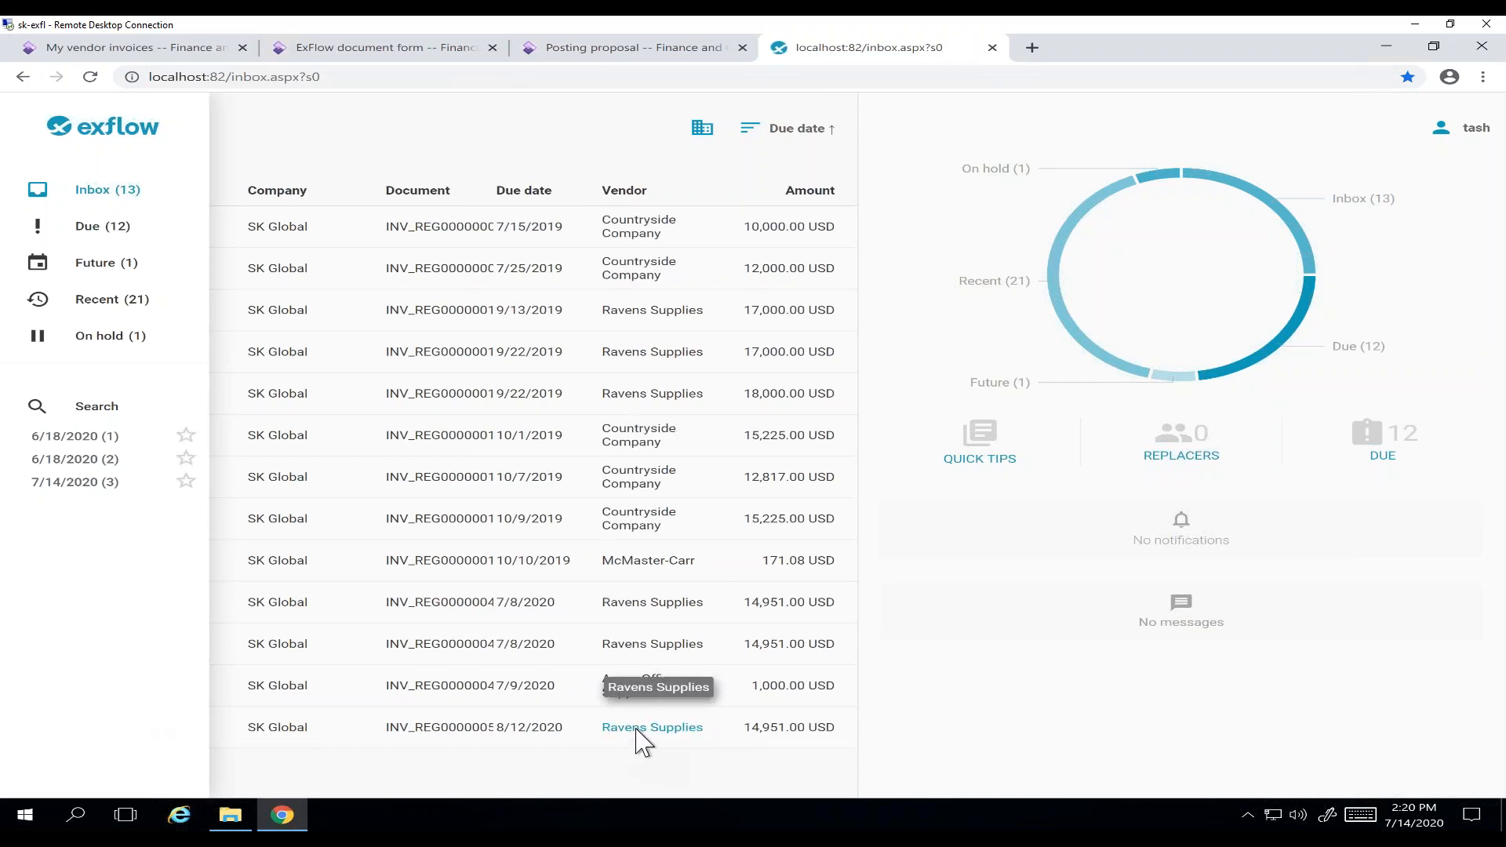
click(644, 738)
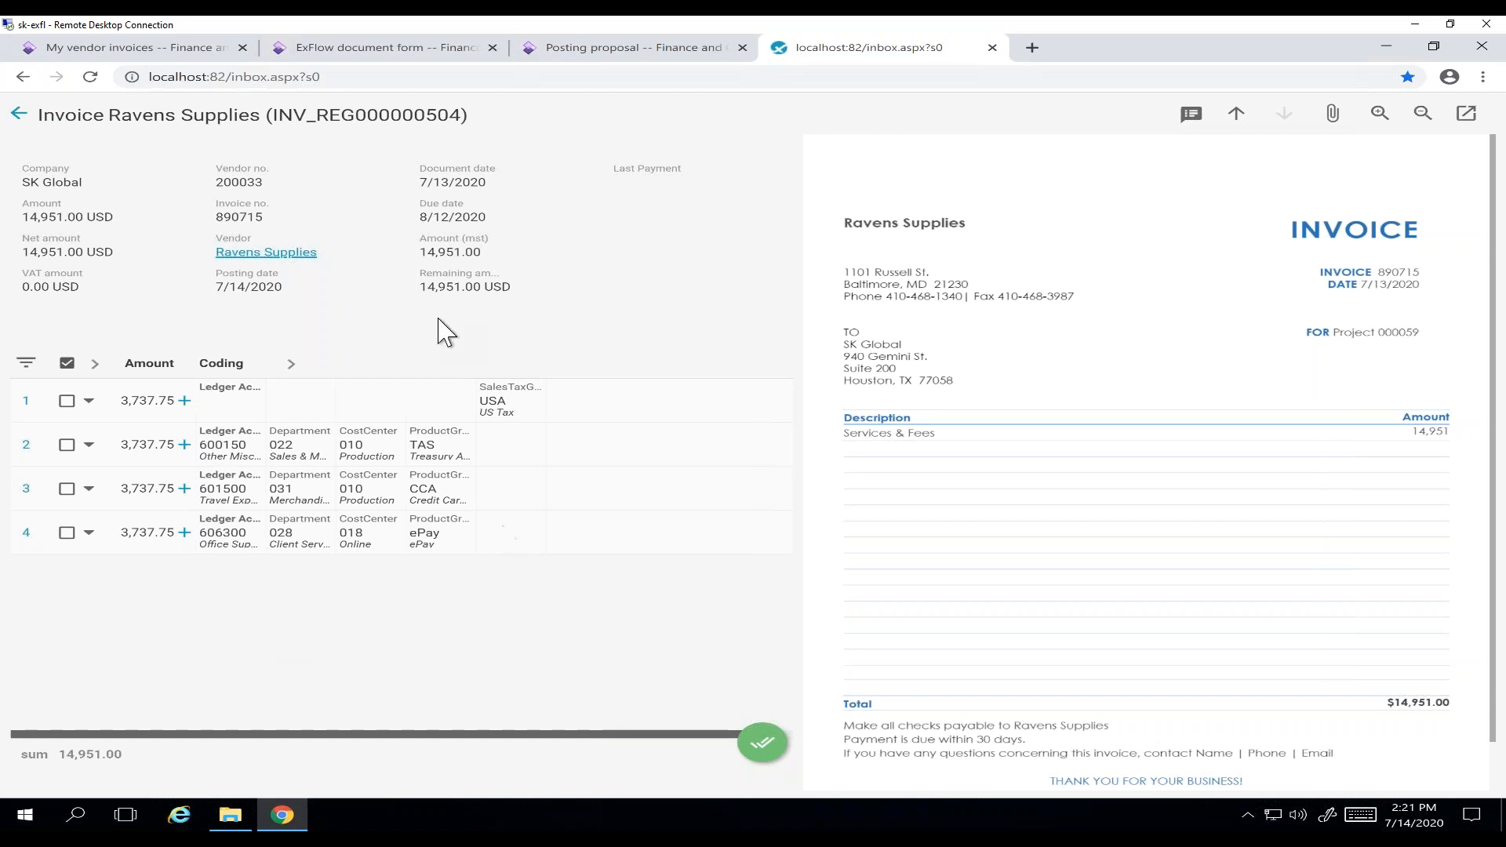
- Set the ledger account of invoice line 1 to 606300 Office Supplies Expense, filtering the accounts by "off"
click(227, 414)
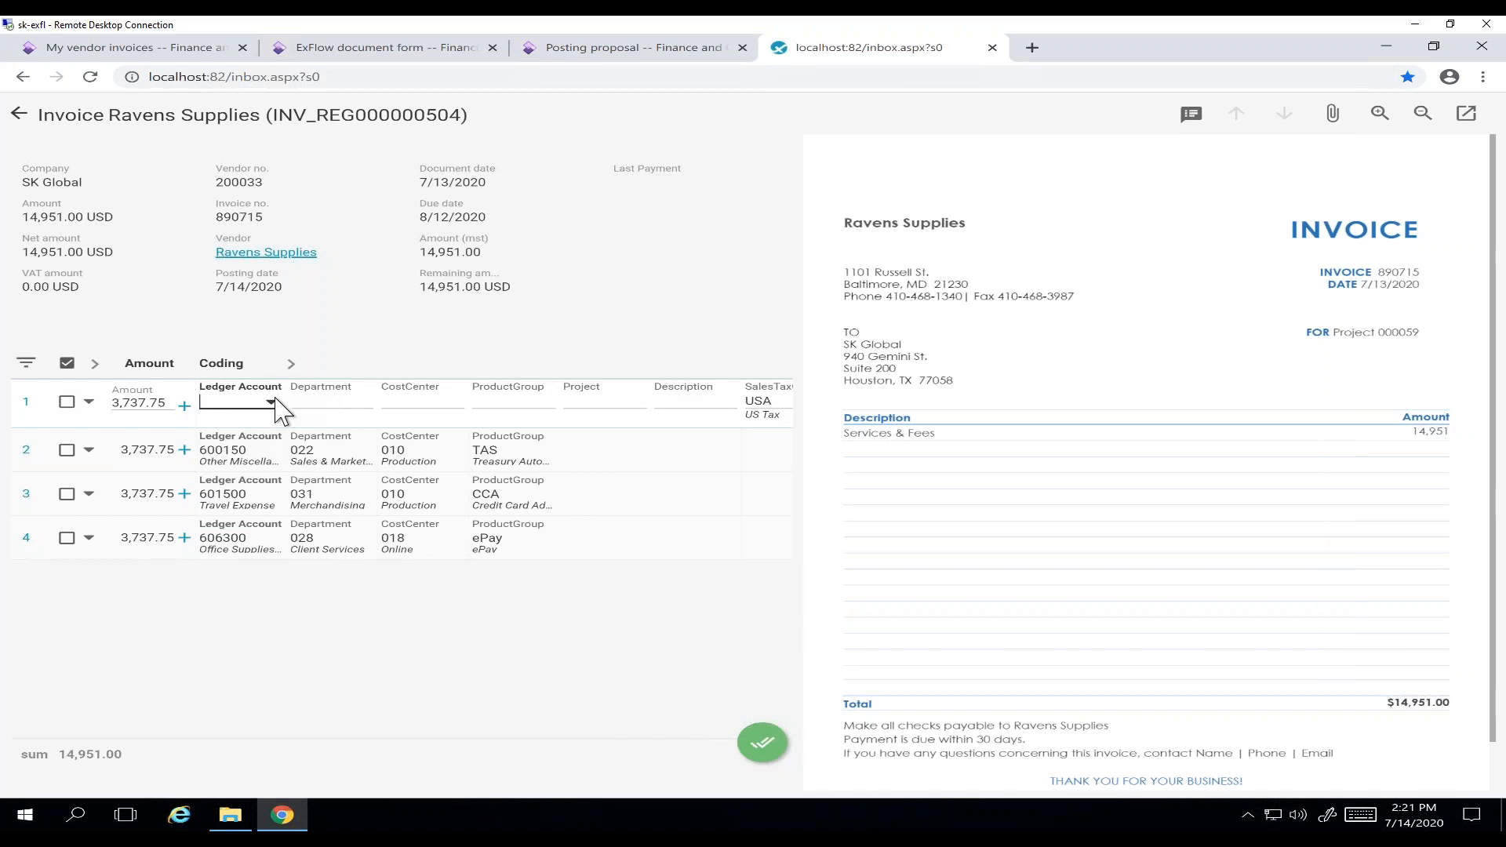
click(270, 404)
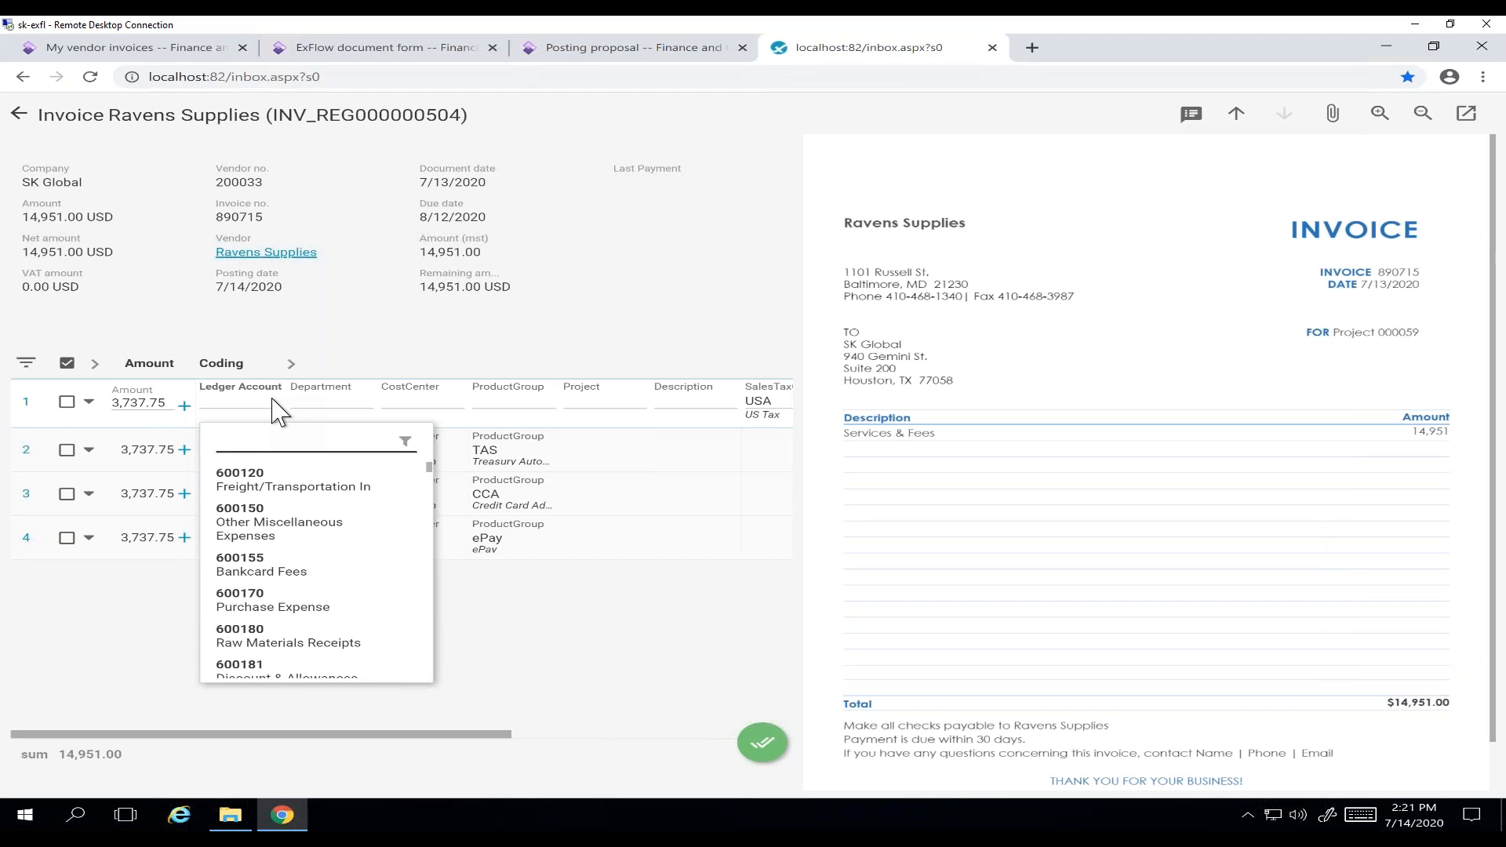
text(off)
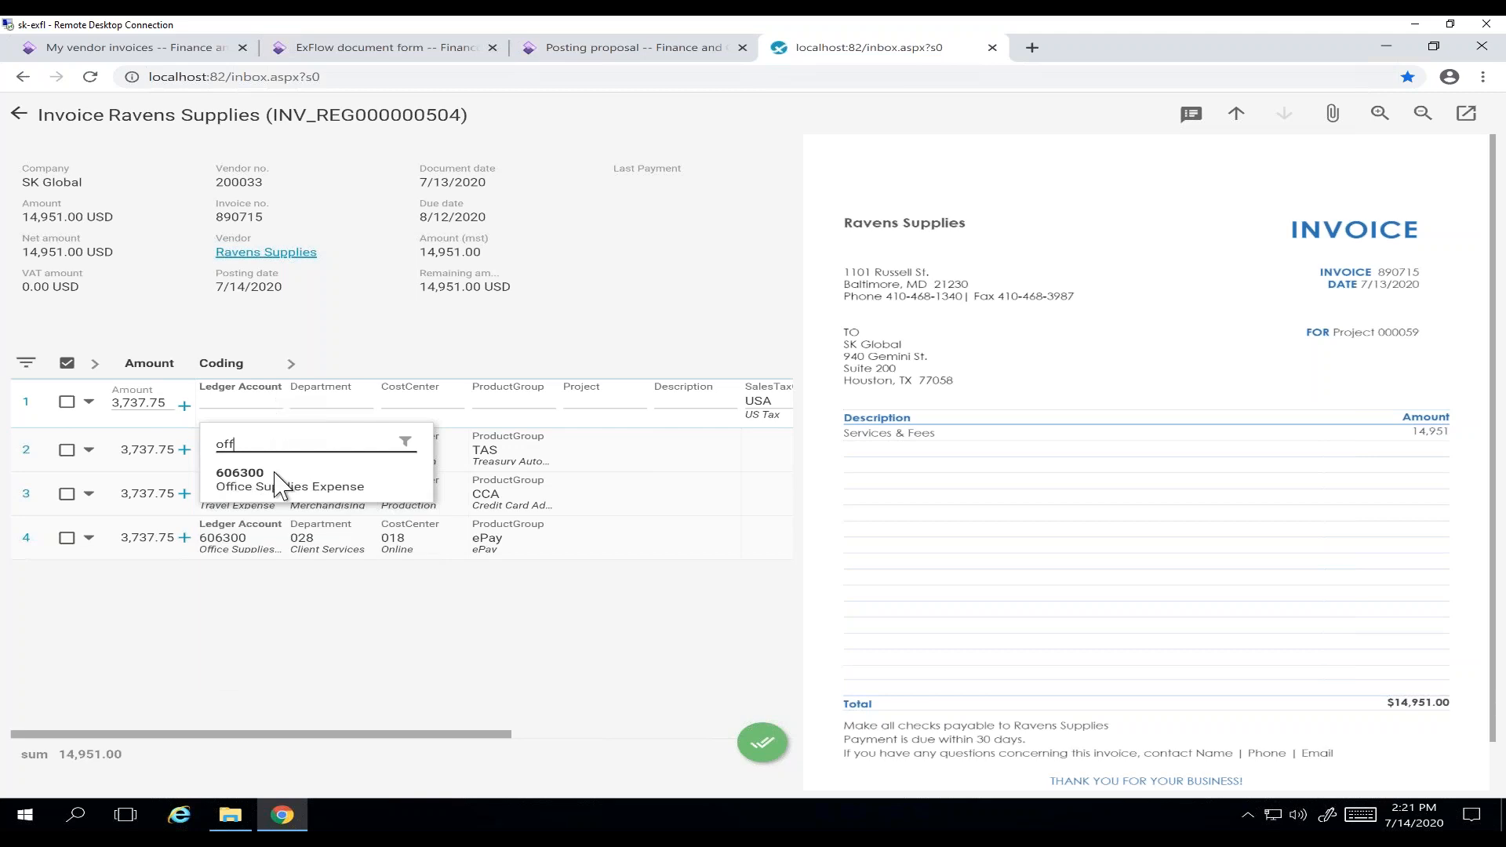
click(280, 483)
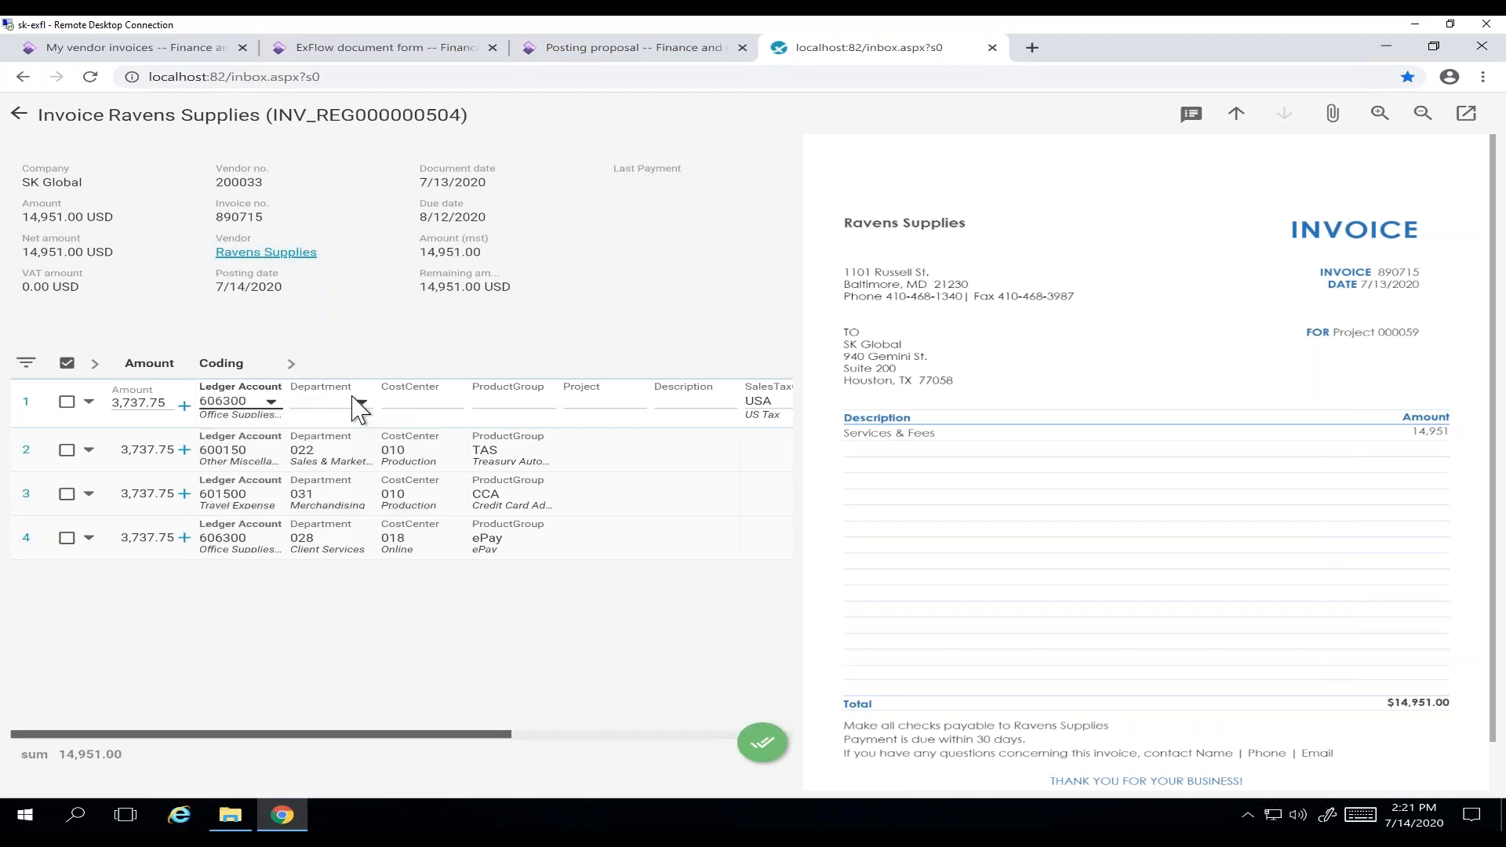
- Set the department of invoice line 1 to 023 Operations
click(356, 398)
click(361, 406)
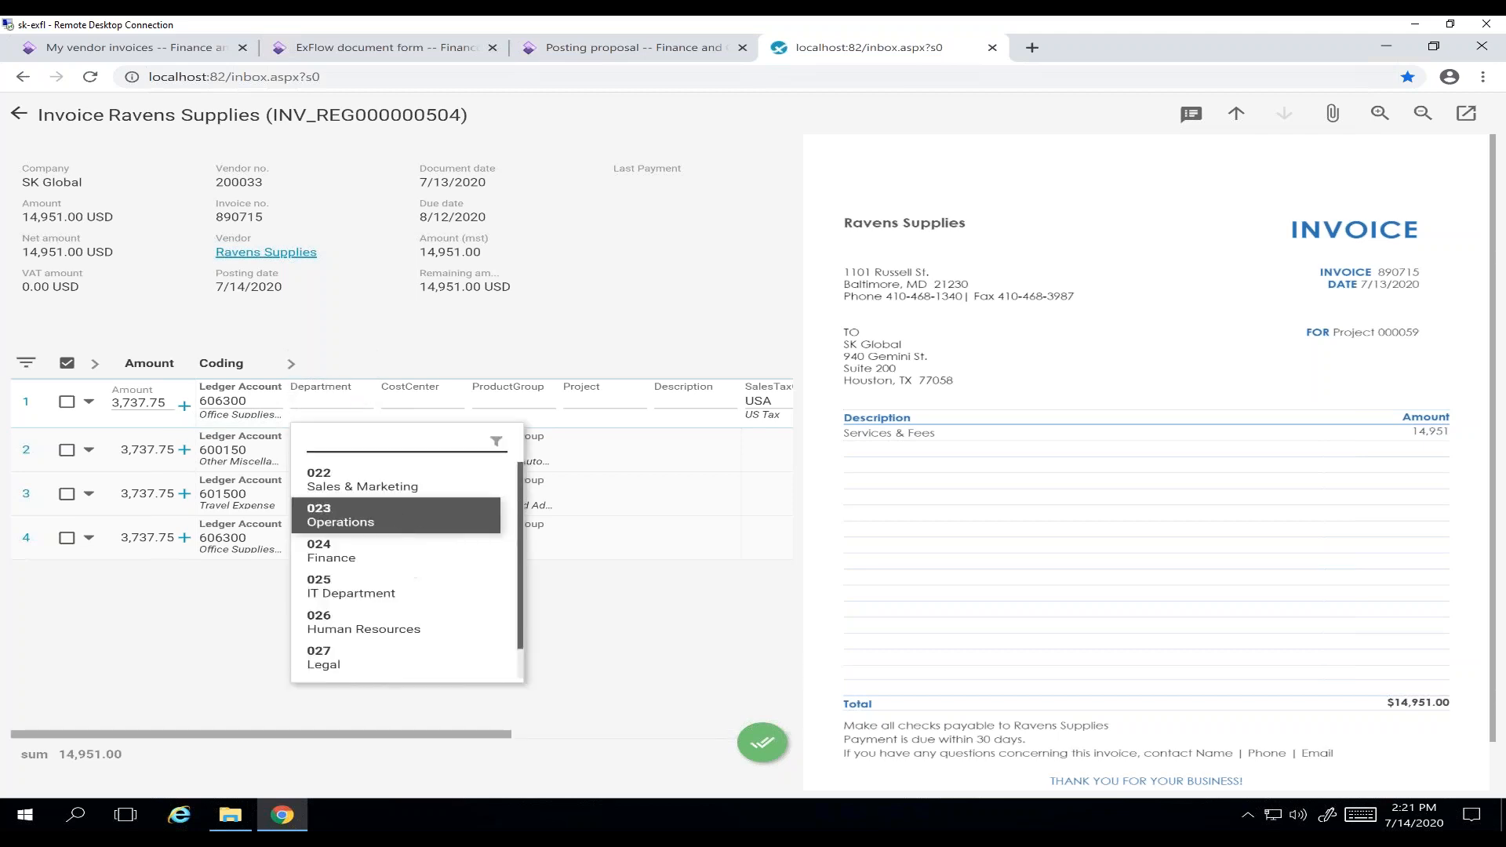
scroll(395, 577, down, 1)
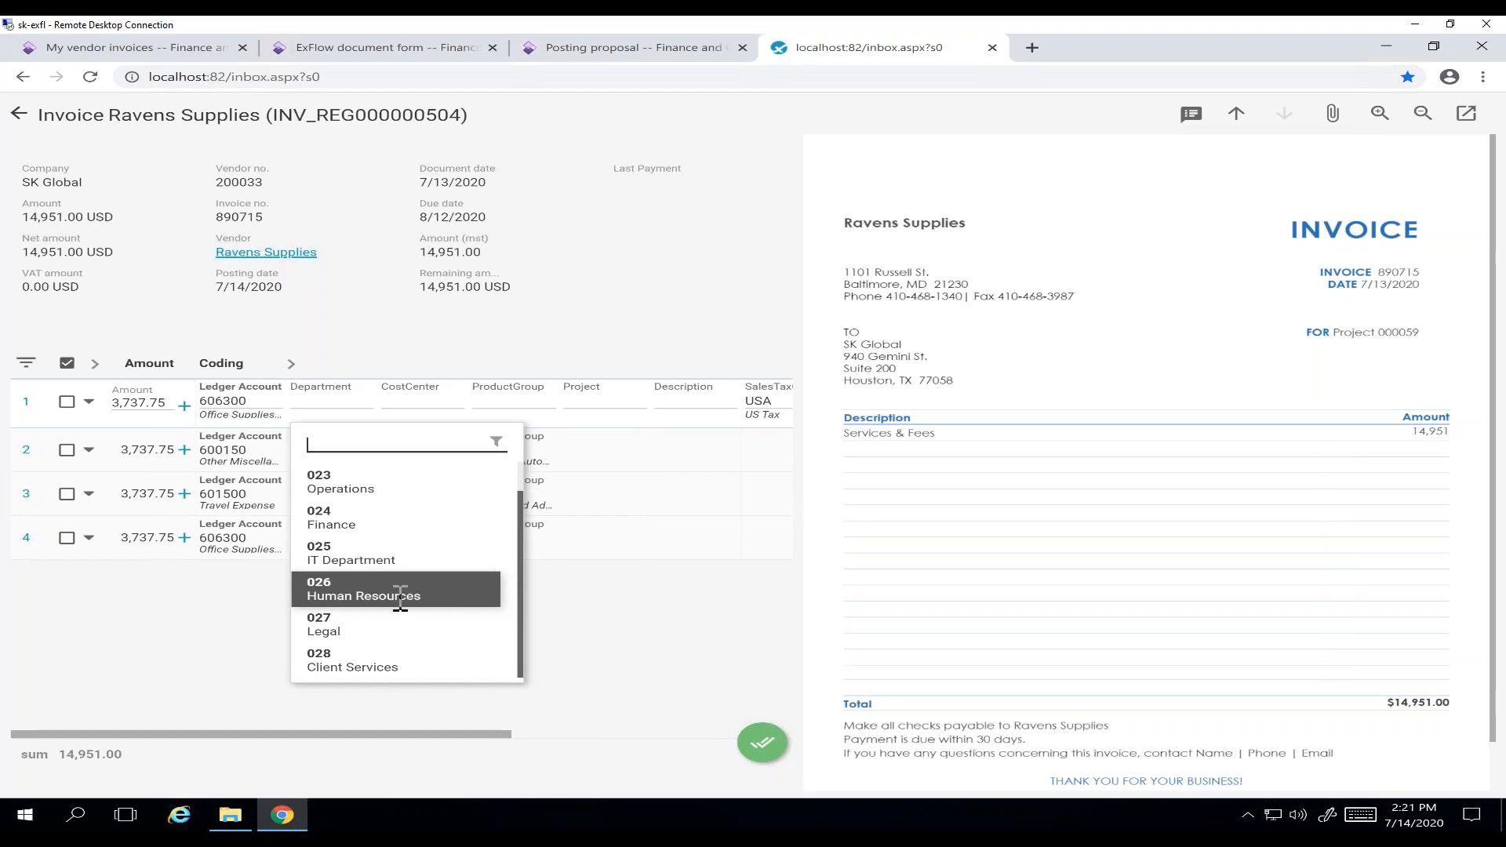
click(392, 486)
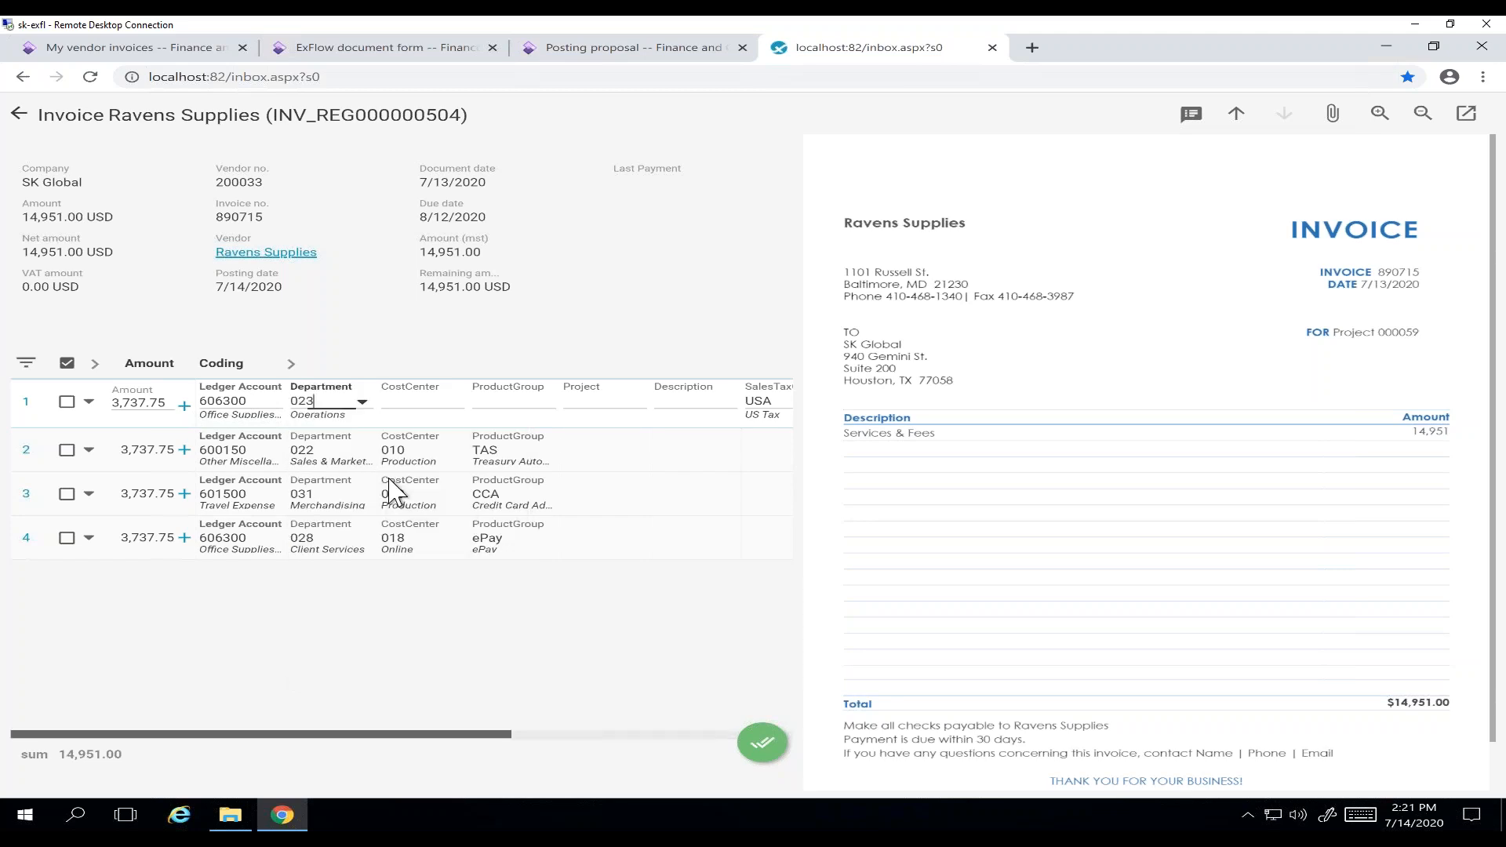
- Set the cost center of invoice line 1 to 012 Logistics
click(438, 404)
click(453, 403)
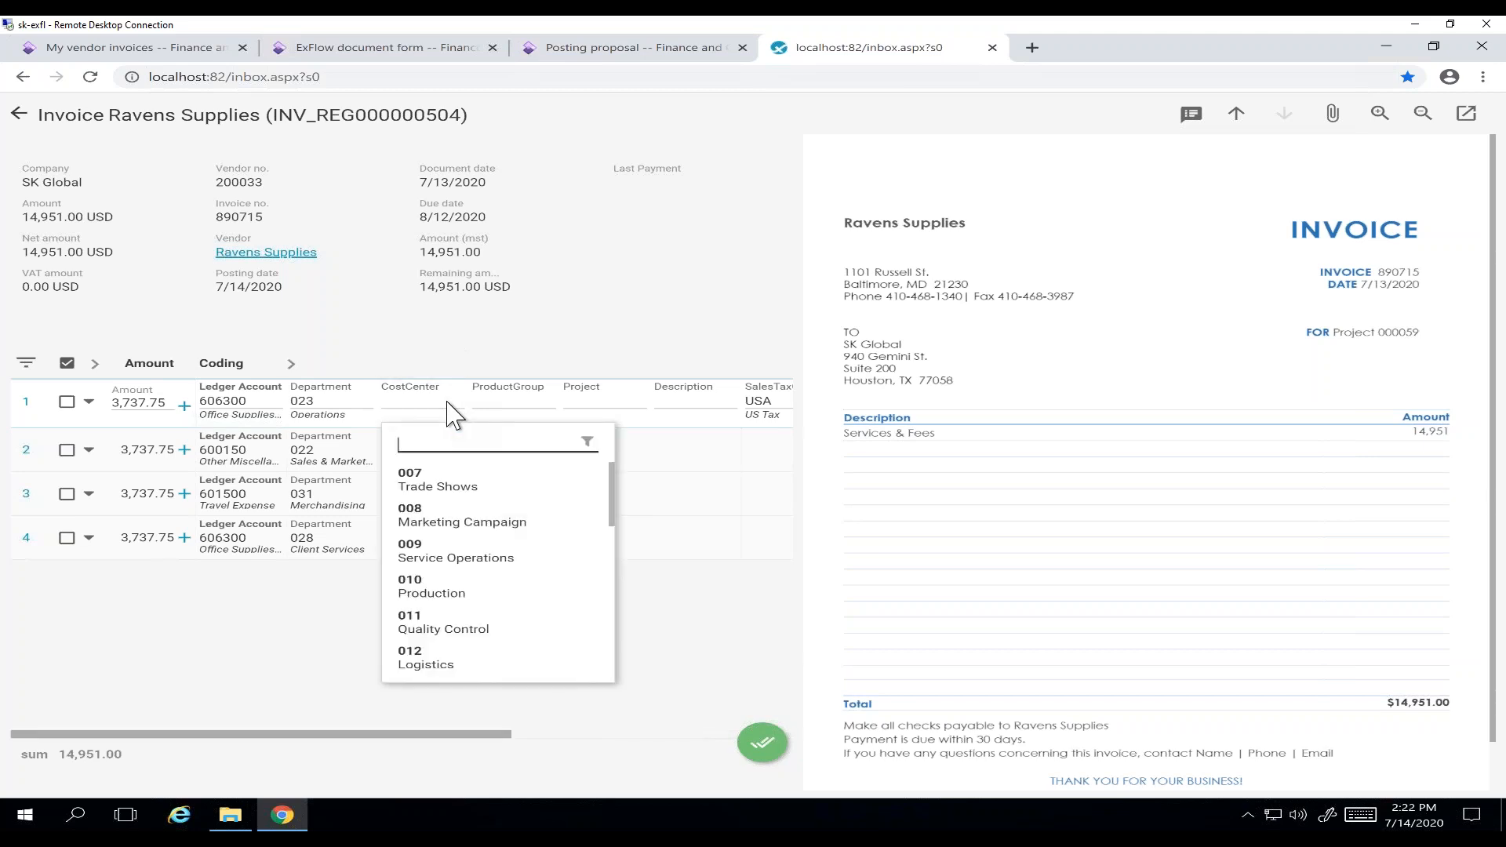
key(Up)
key(Down)
key(Down)
key(Down)
key(Down)
key(Down)
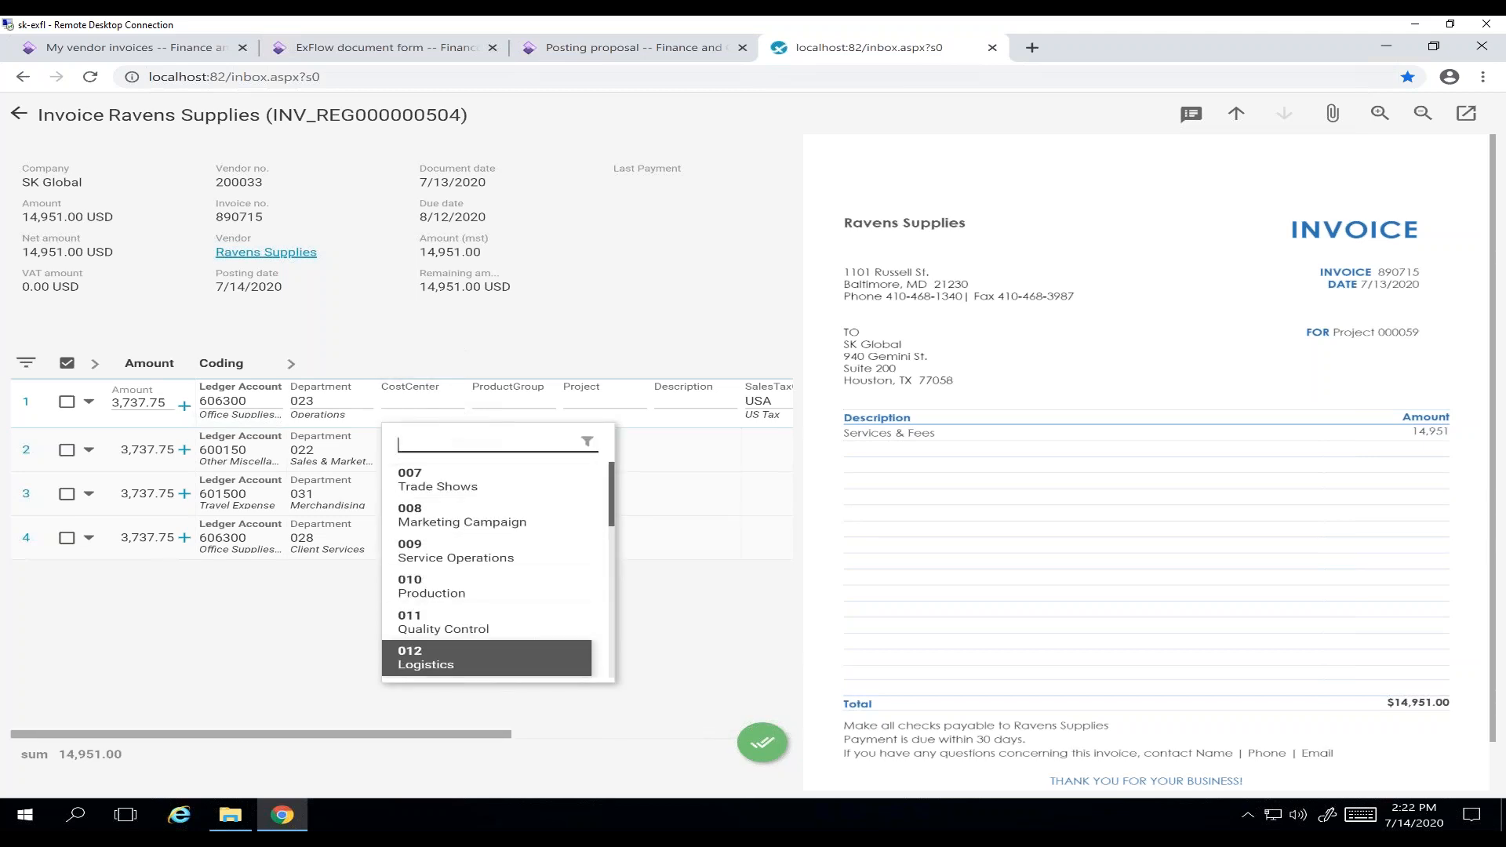
key(Return)
- Set the product group of invoice line 1 to TAS
click(509, 402)
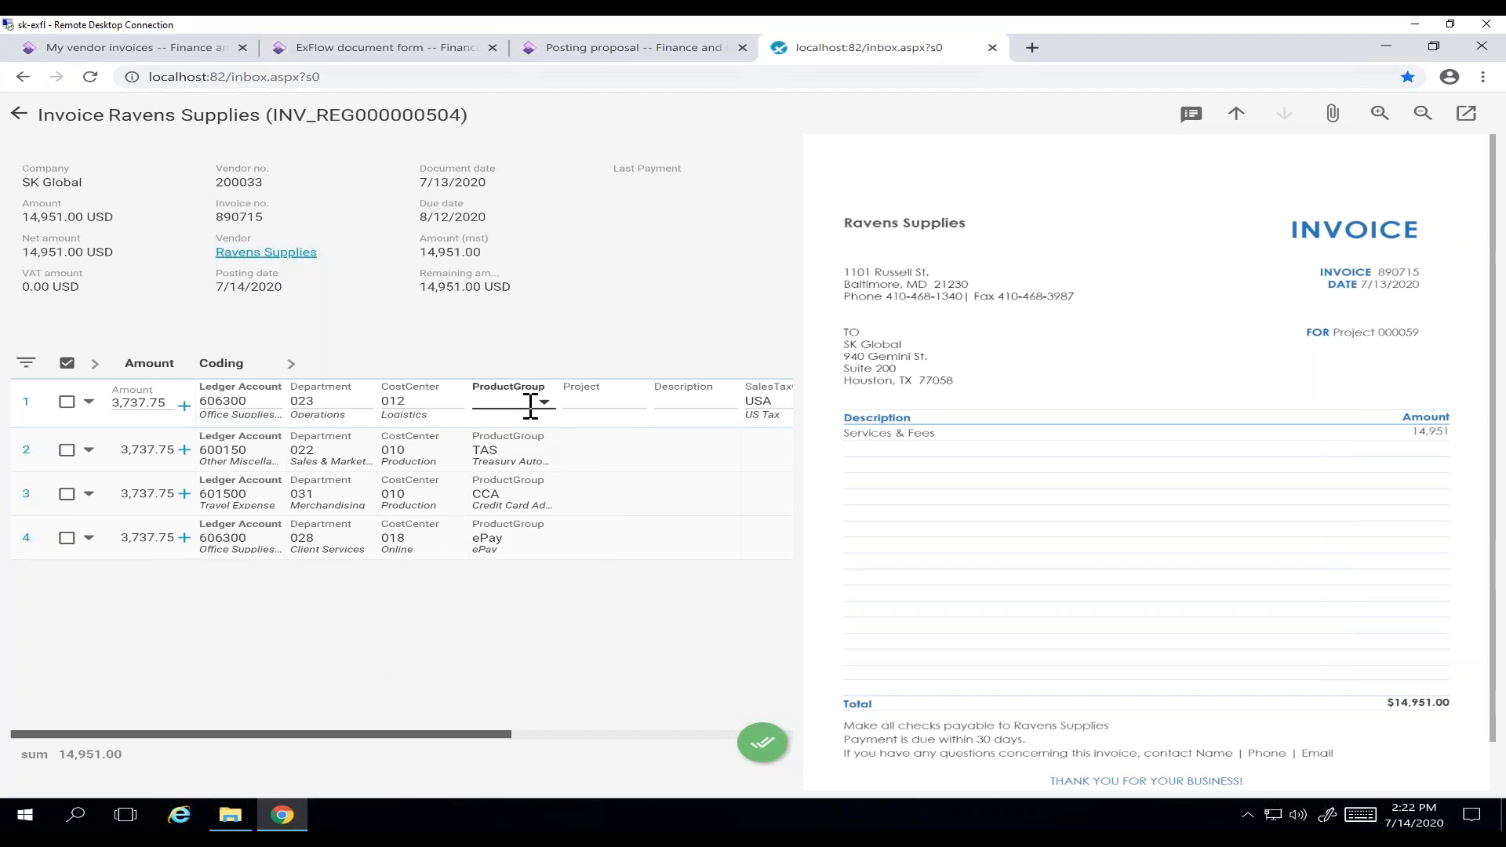
text(TAS)
key(Tab)
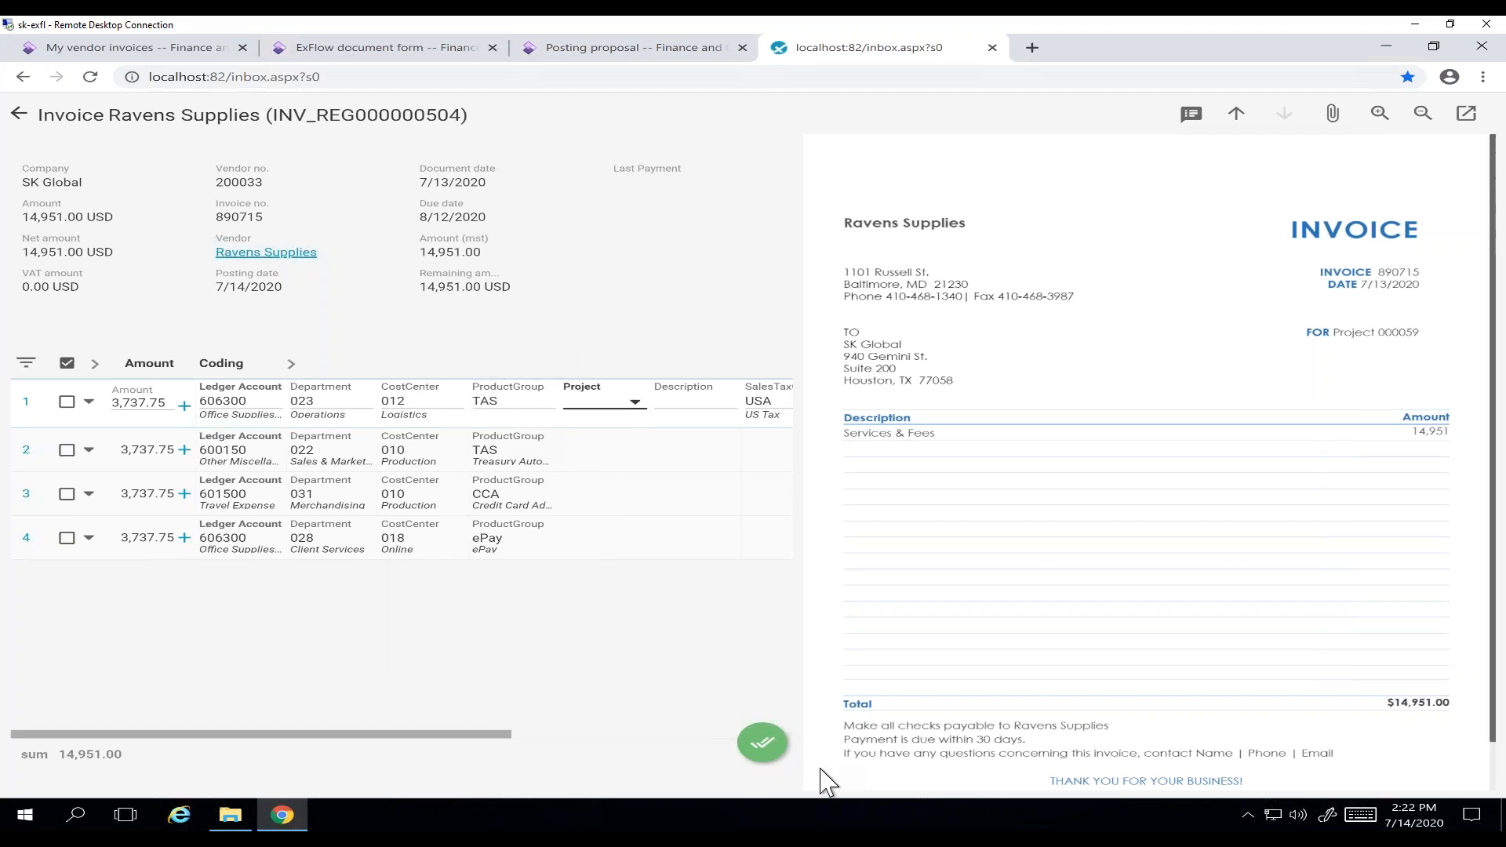
- Look over the approval actions available for the Ravens Supplies invoice and its attachments
click(759, 739)
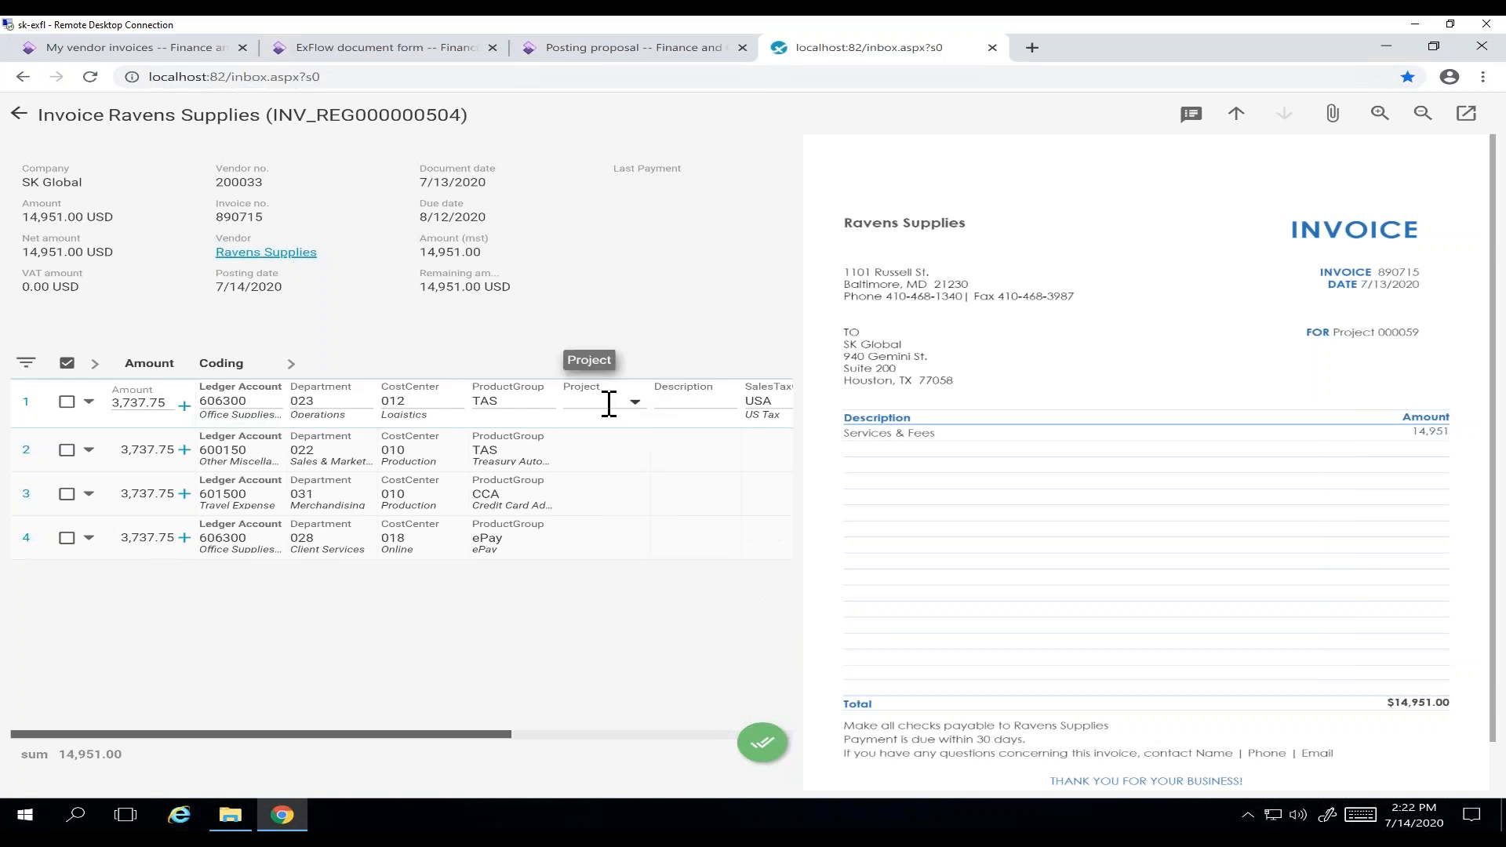
click(761, 745)
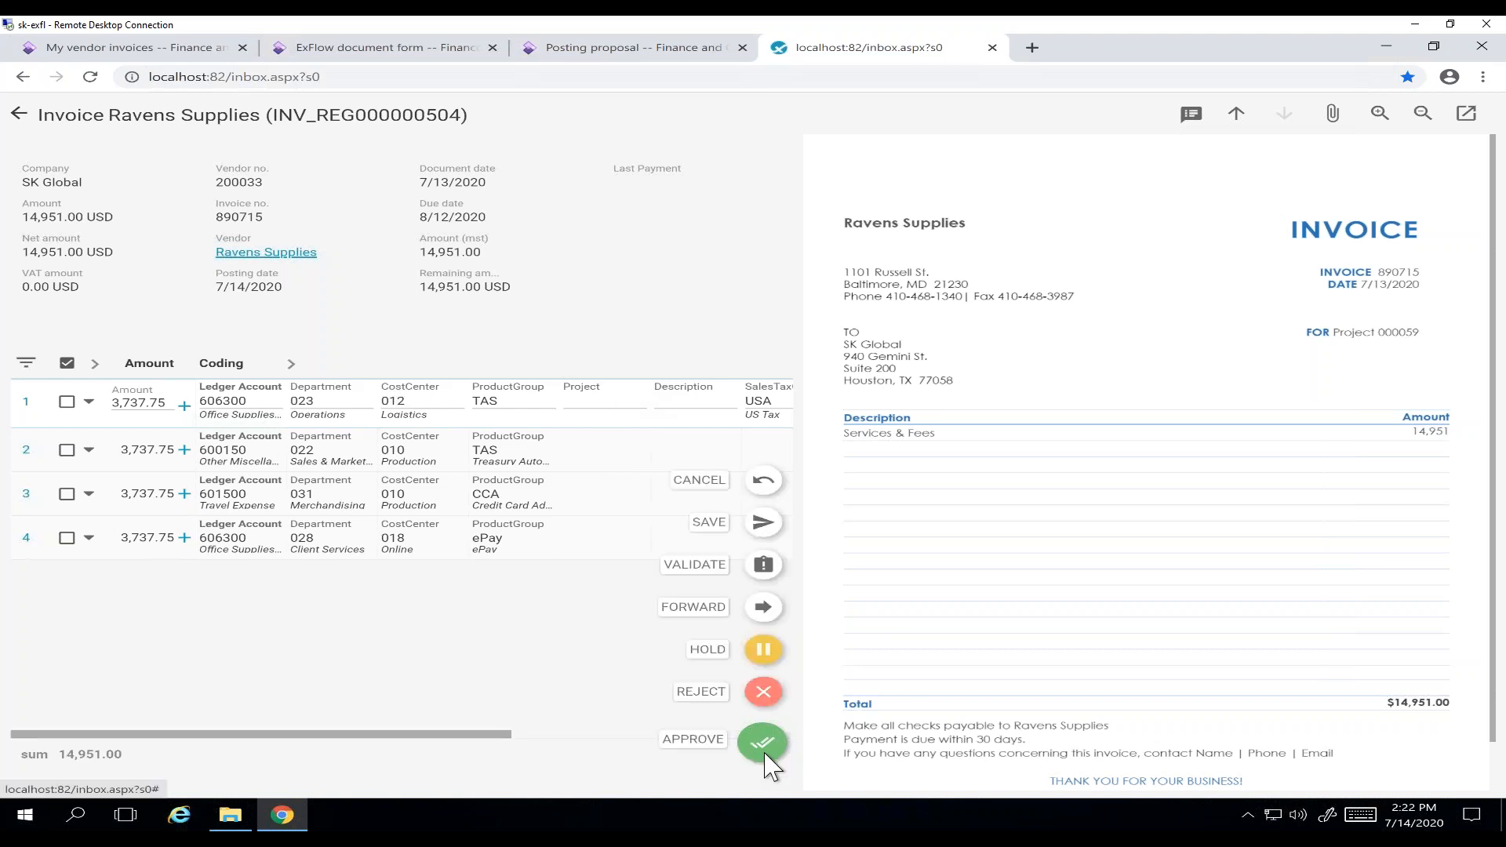
click(1332, 118)
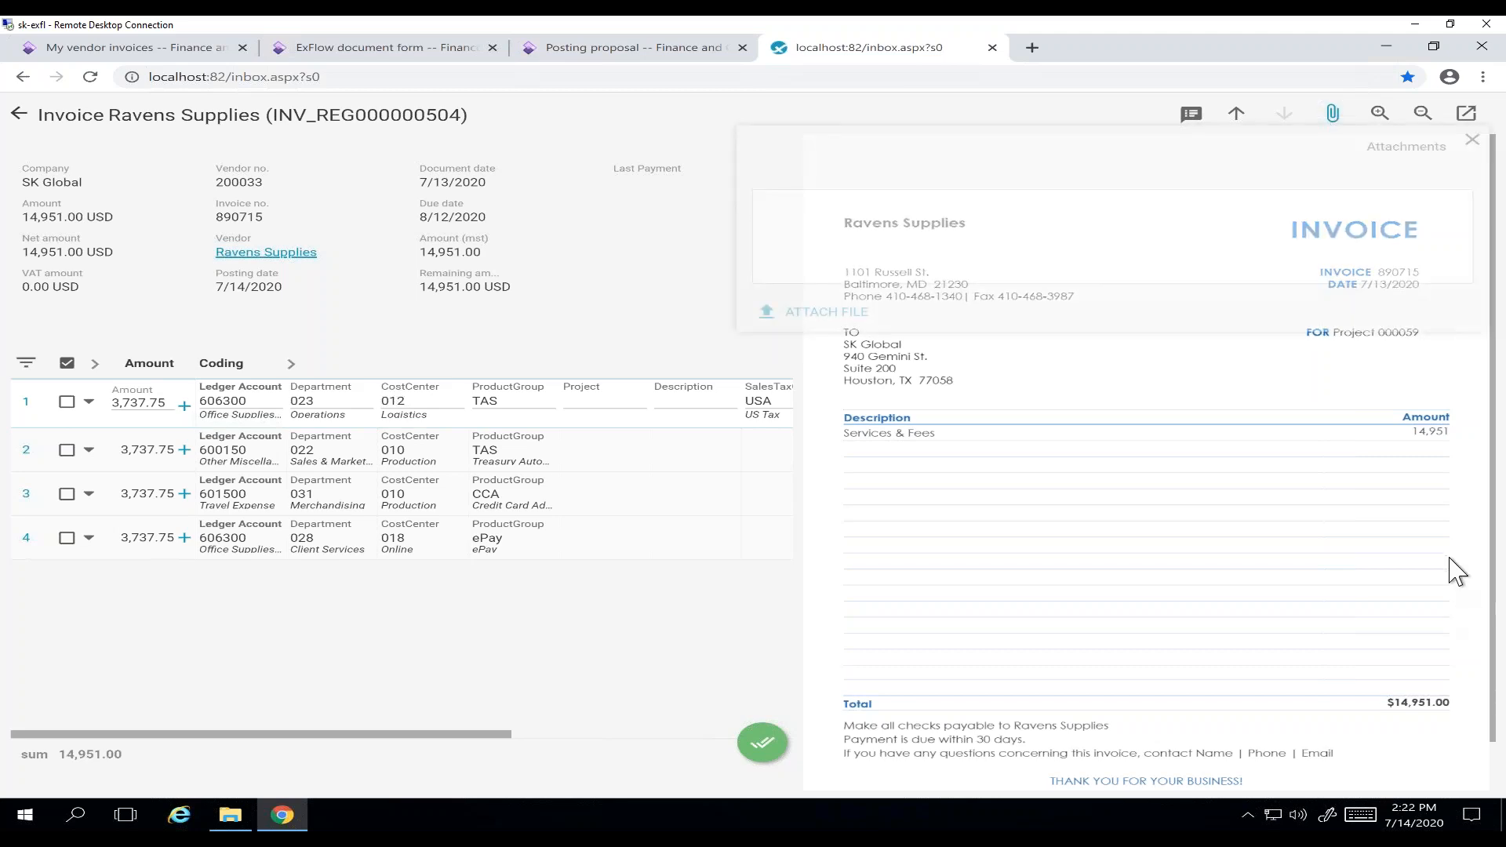
- Send a chat message on the invoice mentioning the colleague, with the text "Please pay vendor invoice ASAP"
click(1189, 118)
click(757, 374)
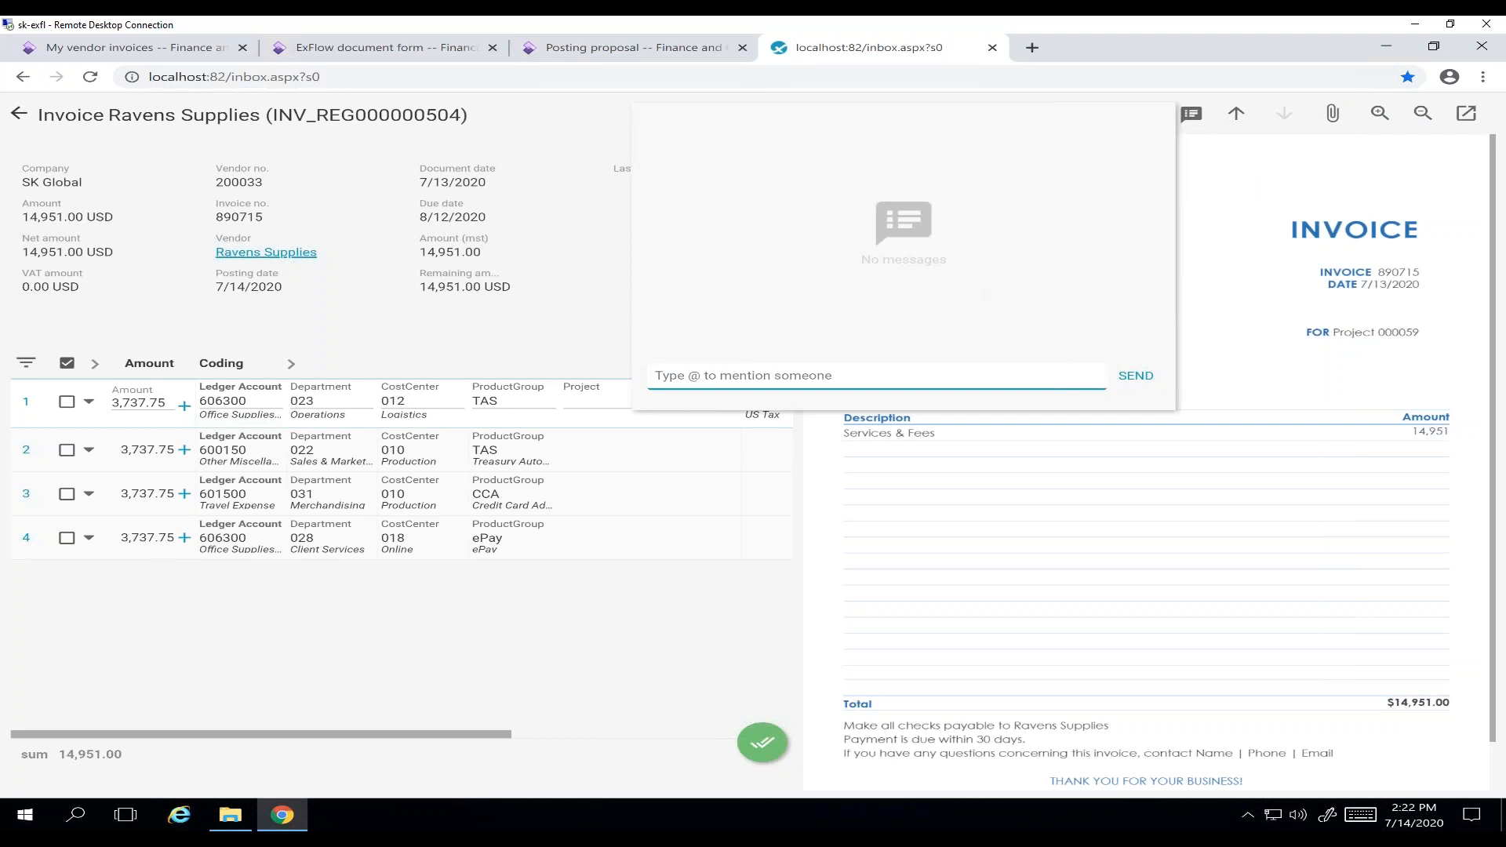
text(@)
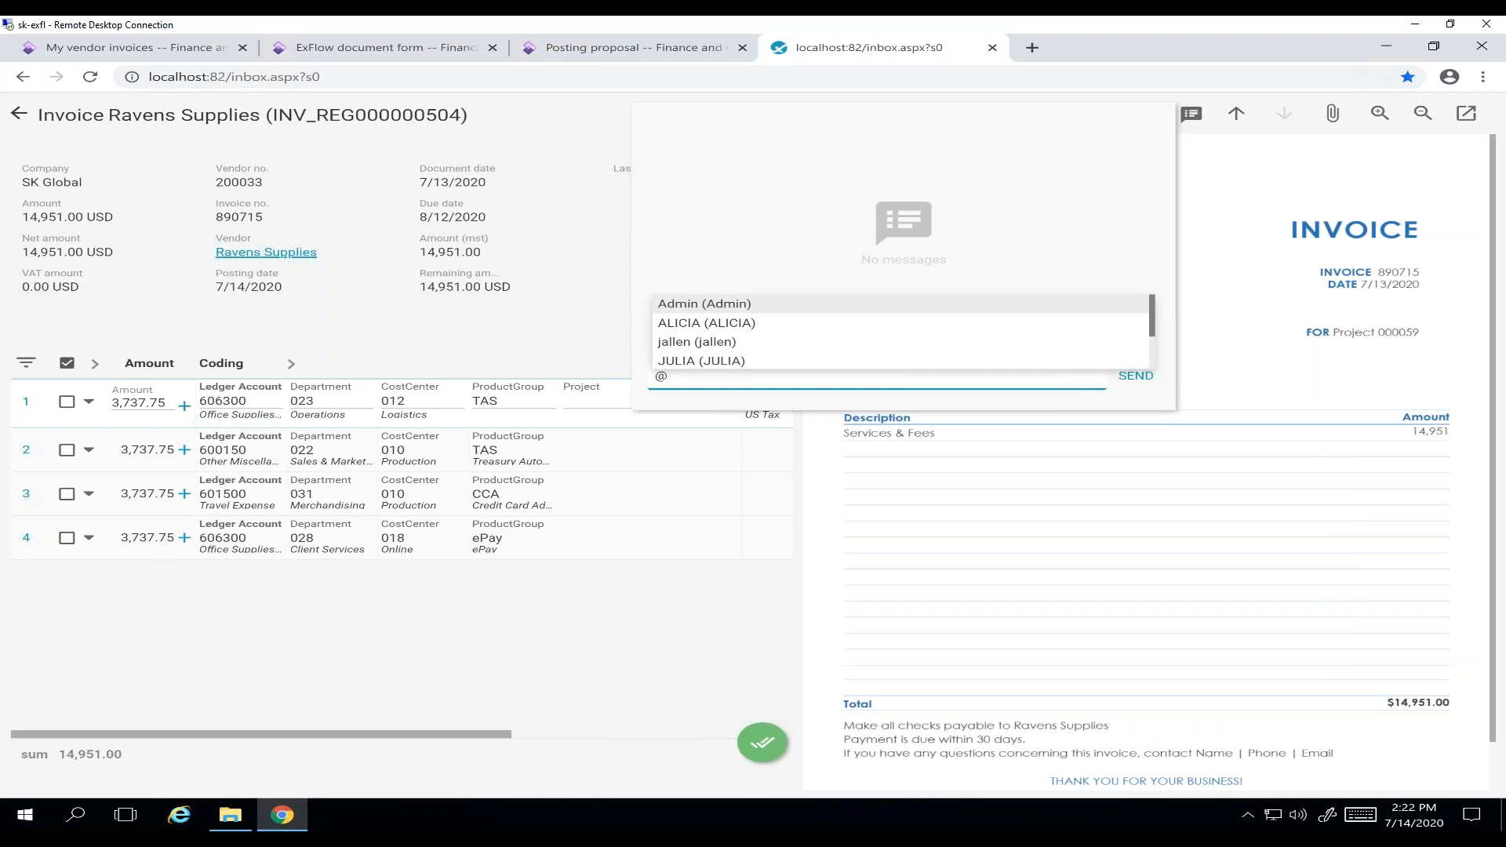
text(vin)
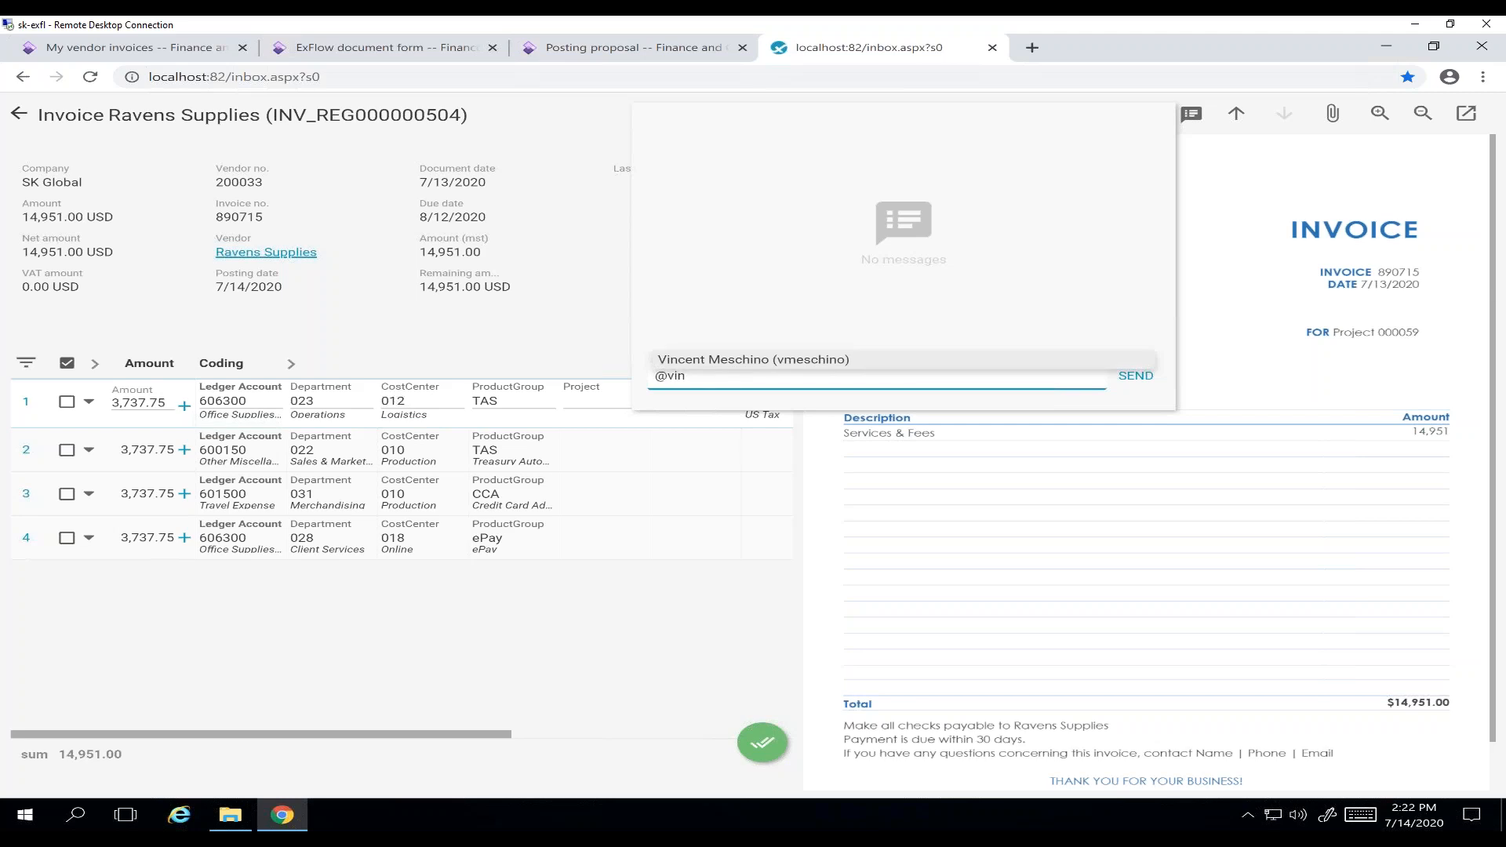
key(Return)
text(- Pl)
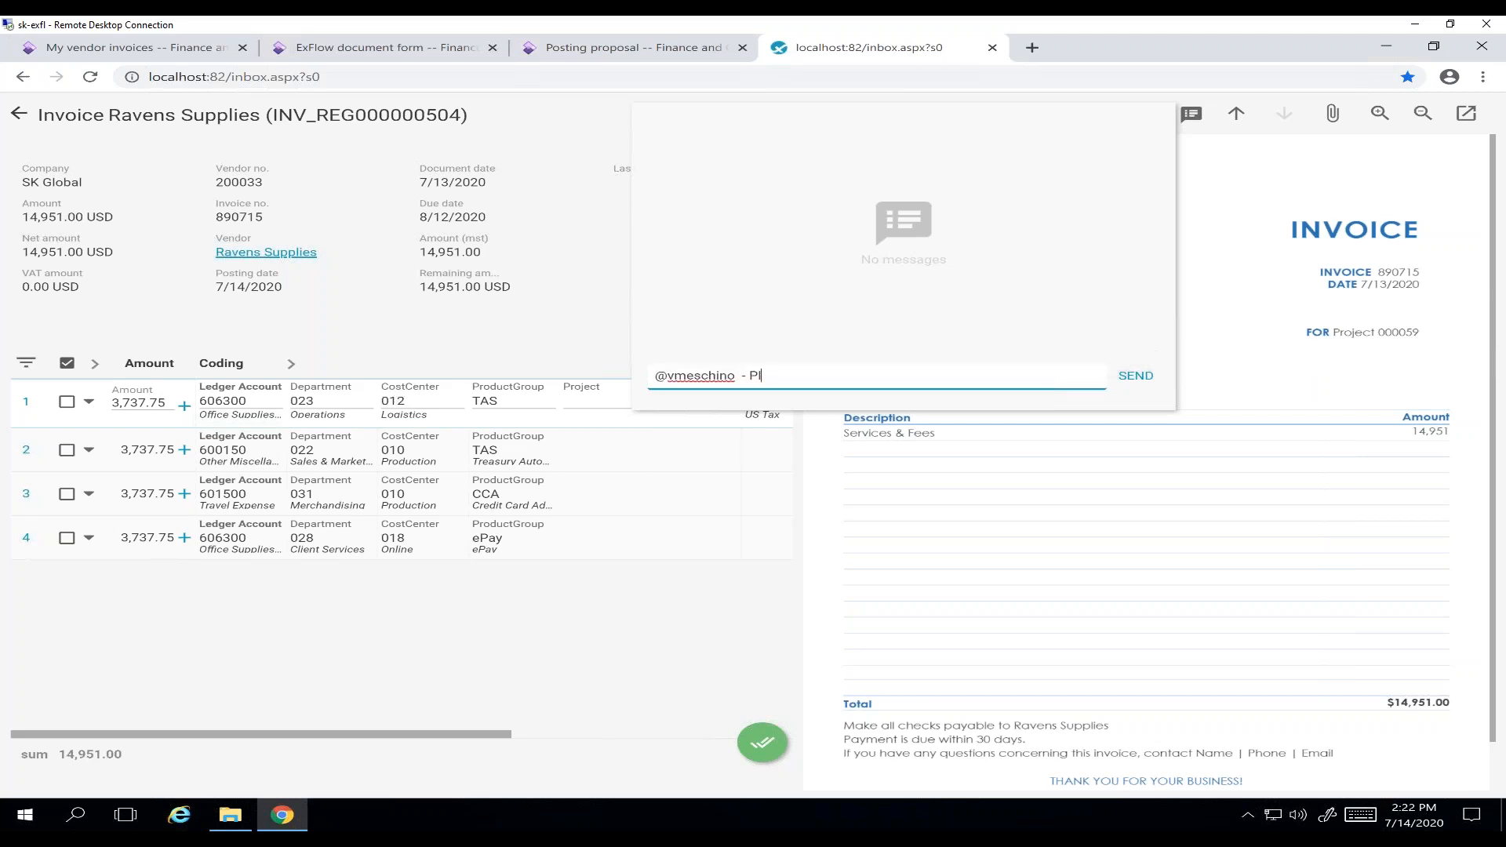
text(ease pay vendor invoice ASAP)
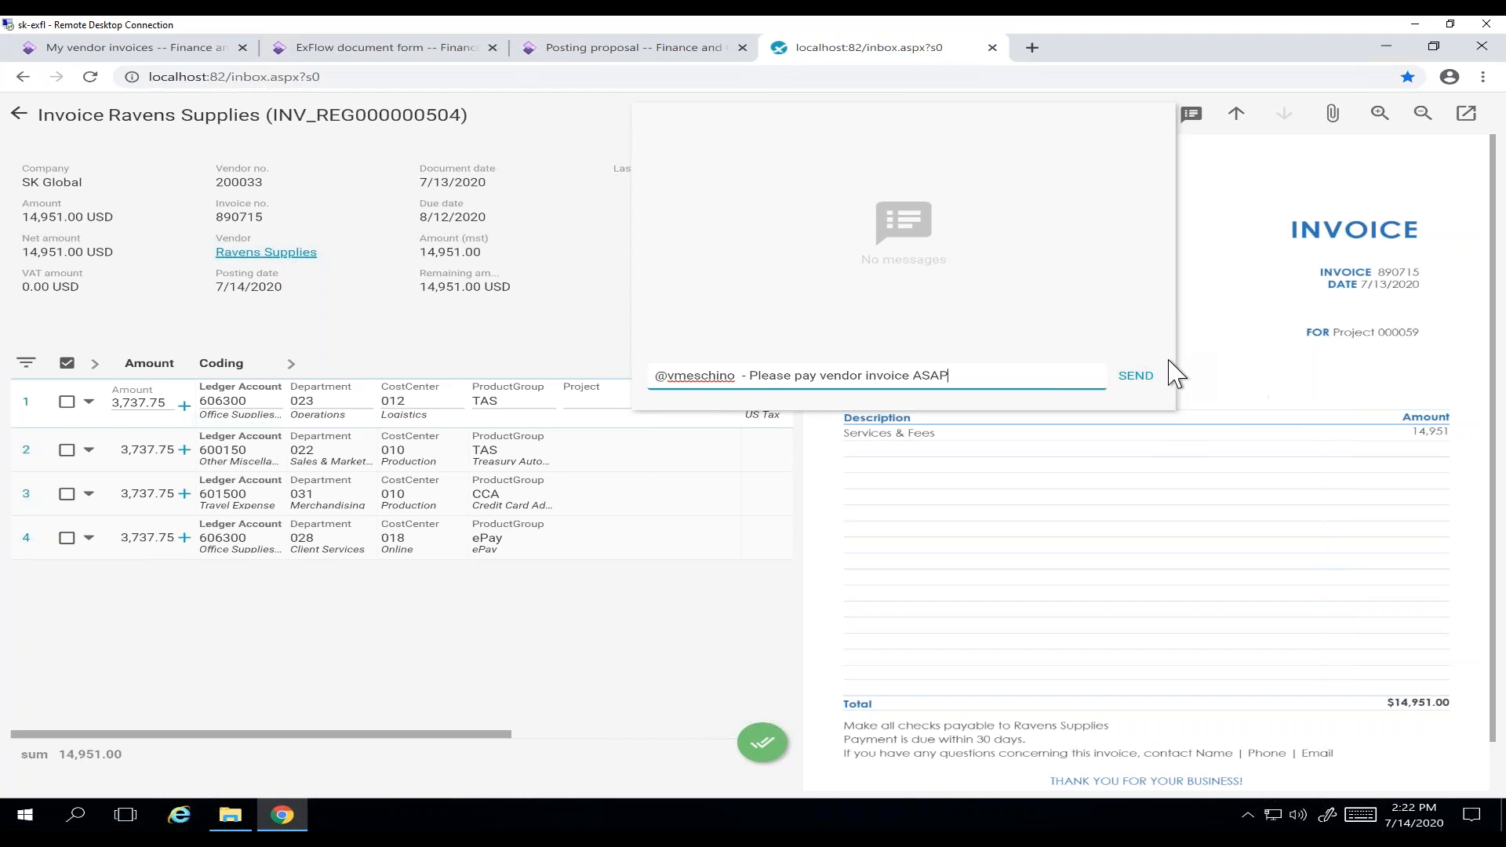
click(1136, 379)
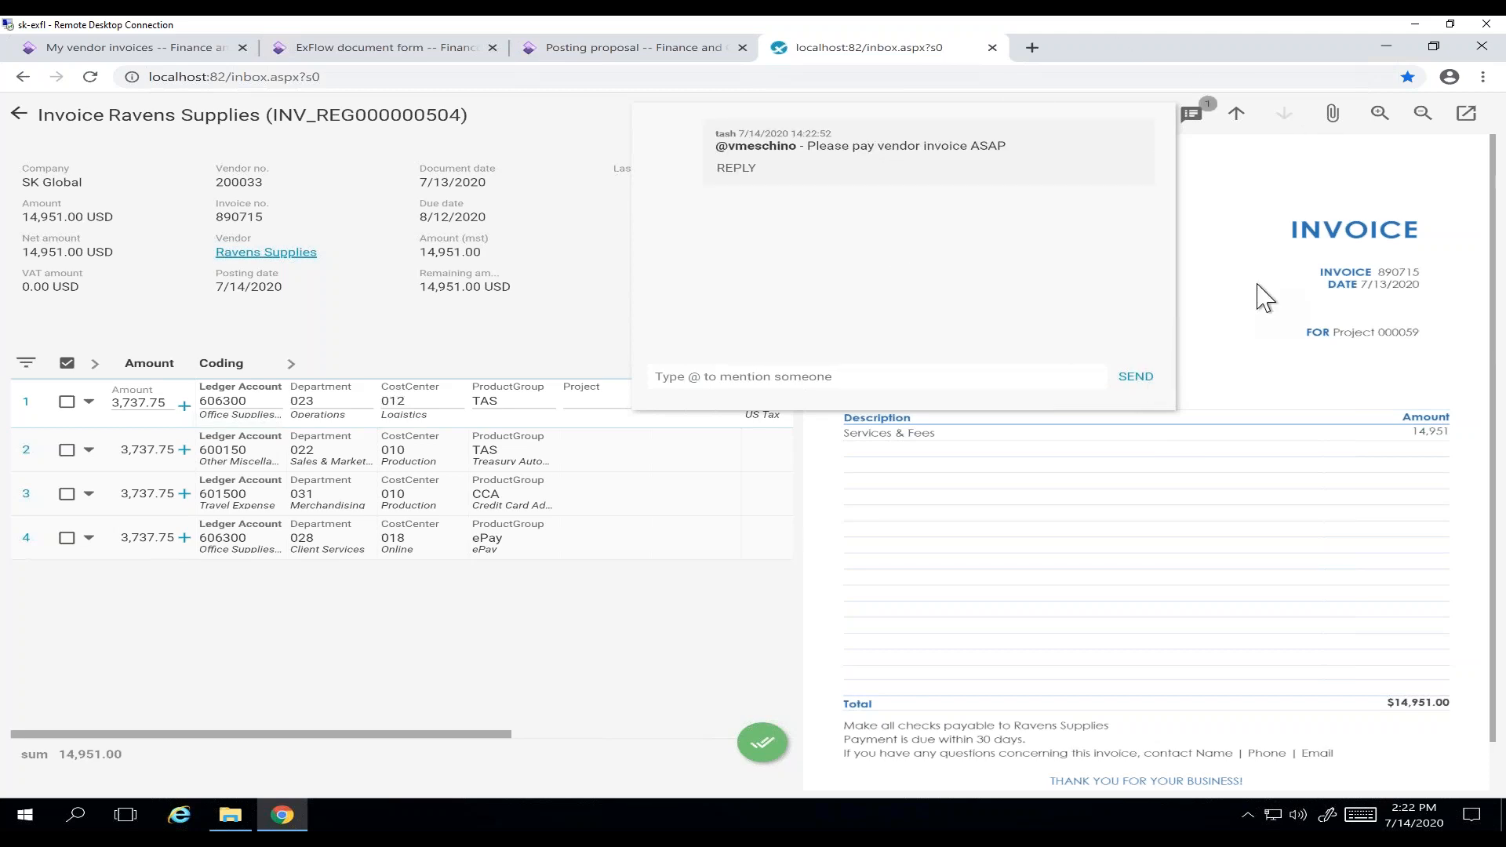
click(1199, 140)
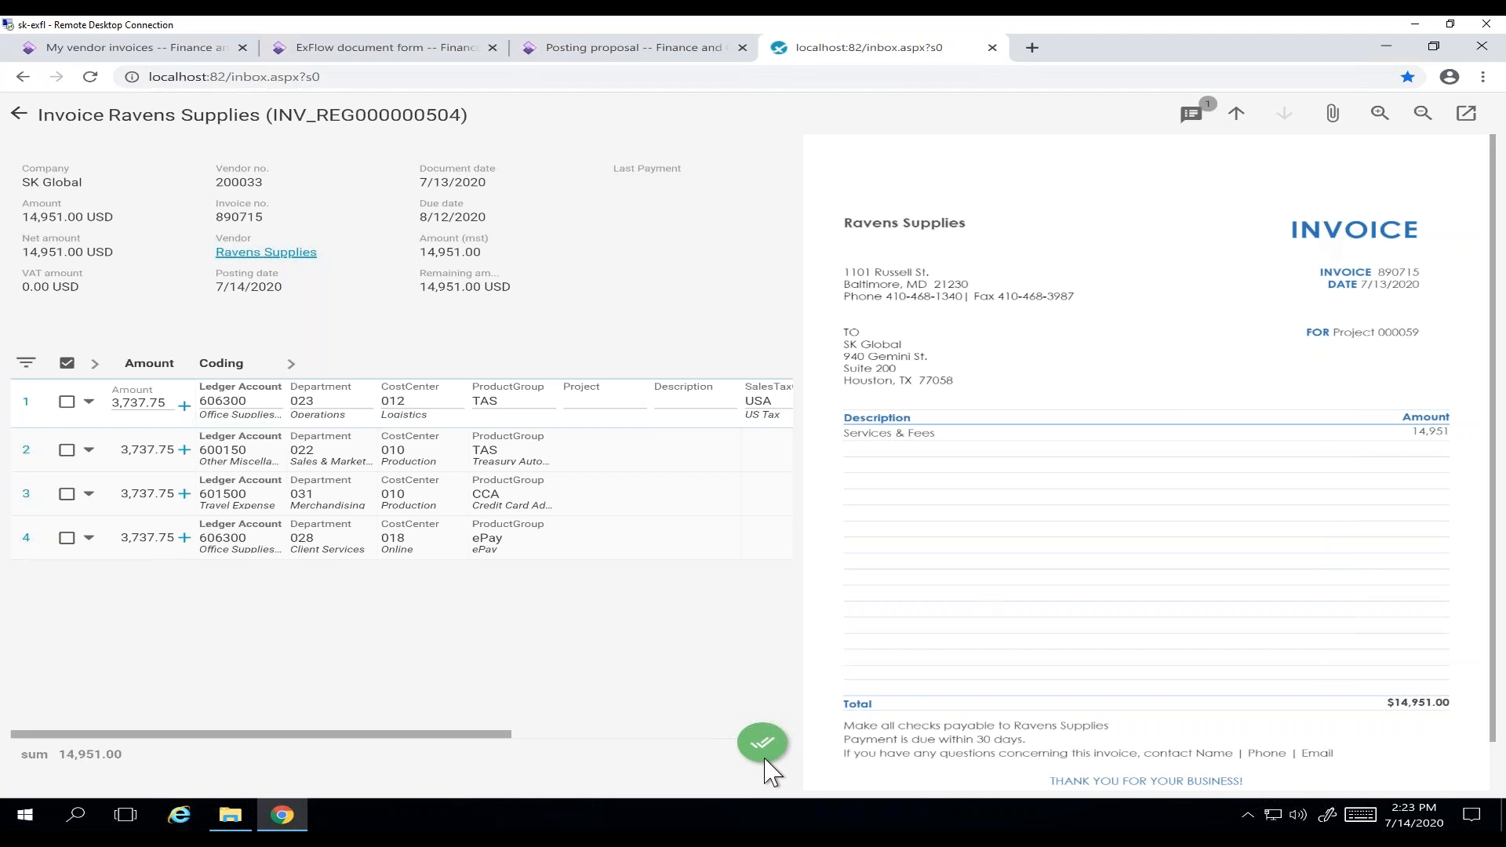
- Approve the Ravens Supplies invoice and show the list of recent invoices
mouse_move(765, 755)
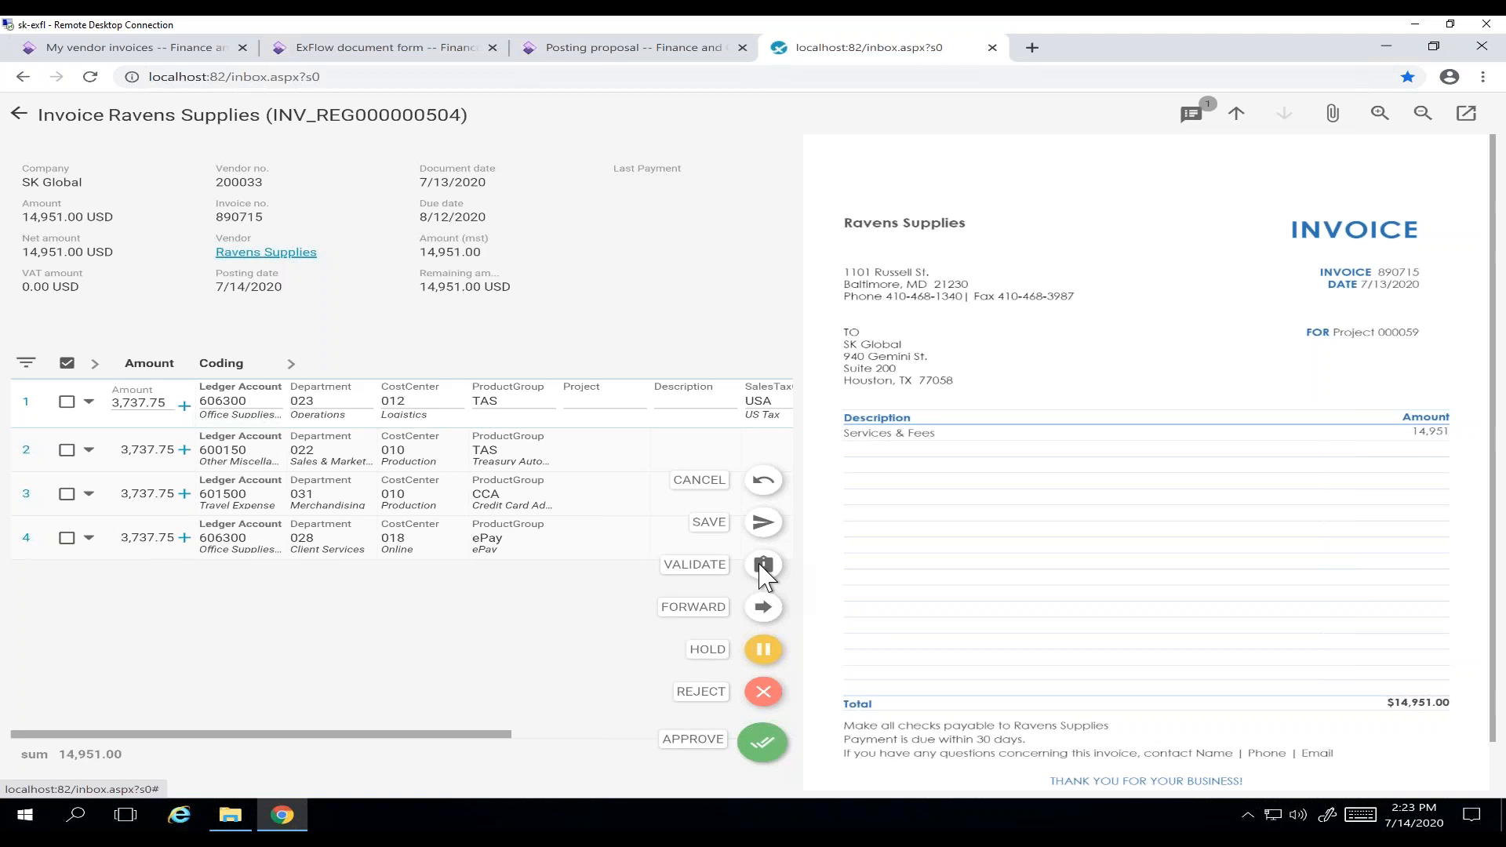
click(765, 743)
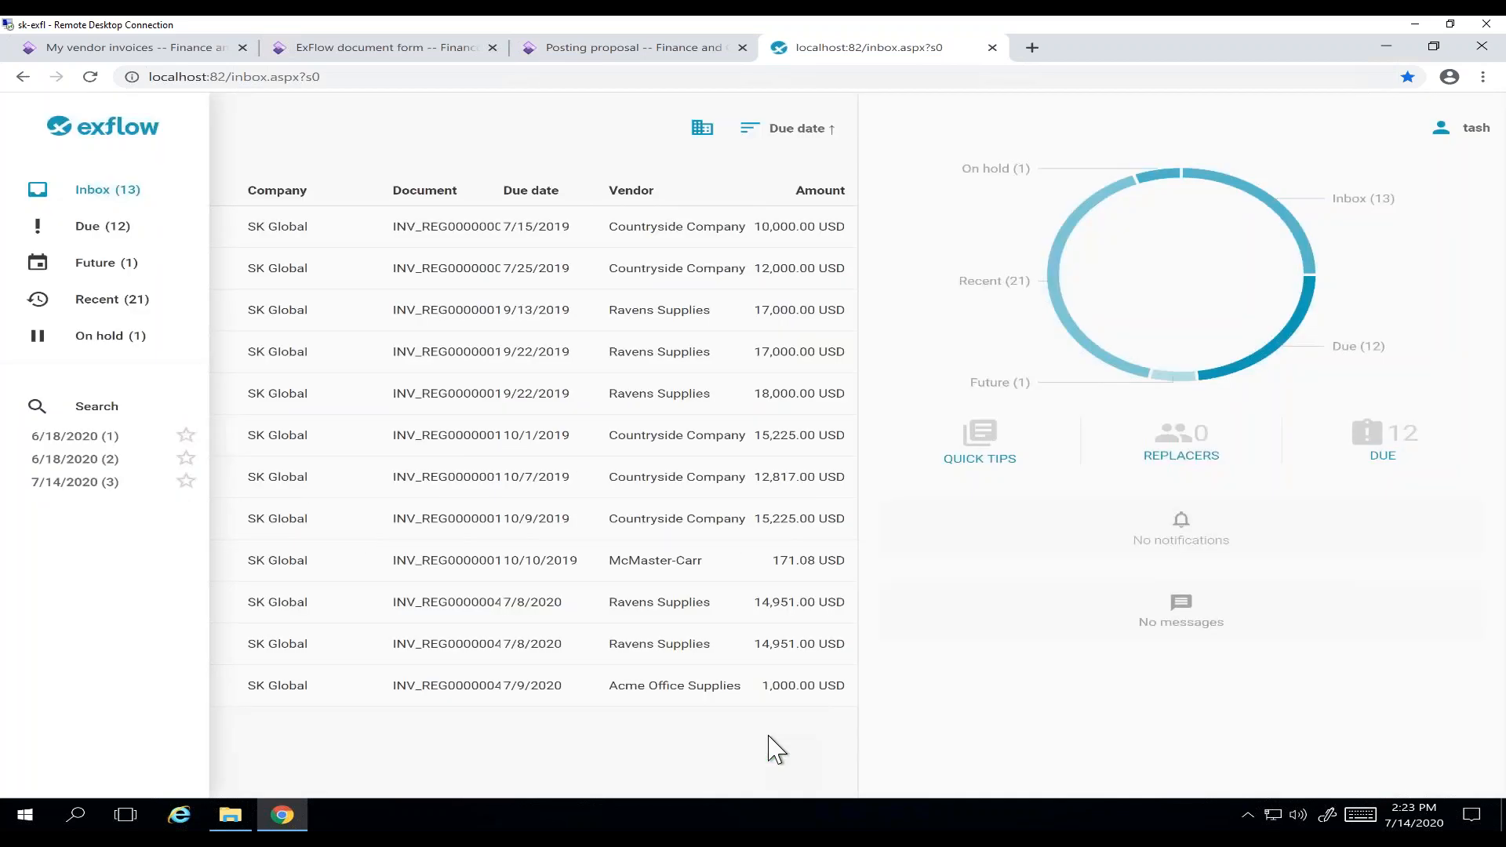
click(118, 306)
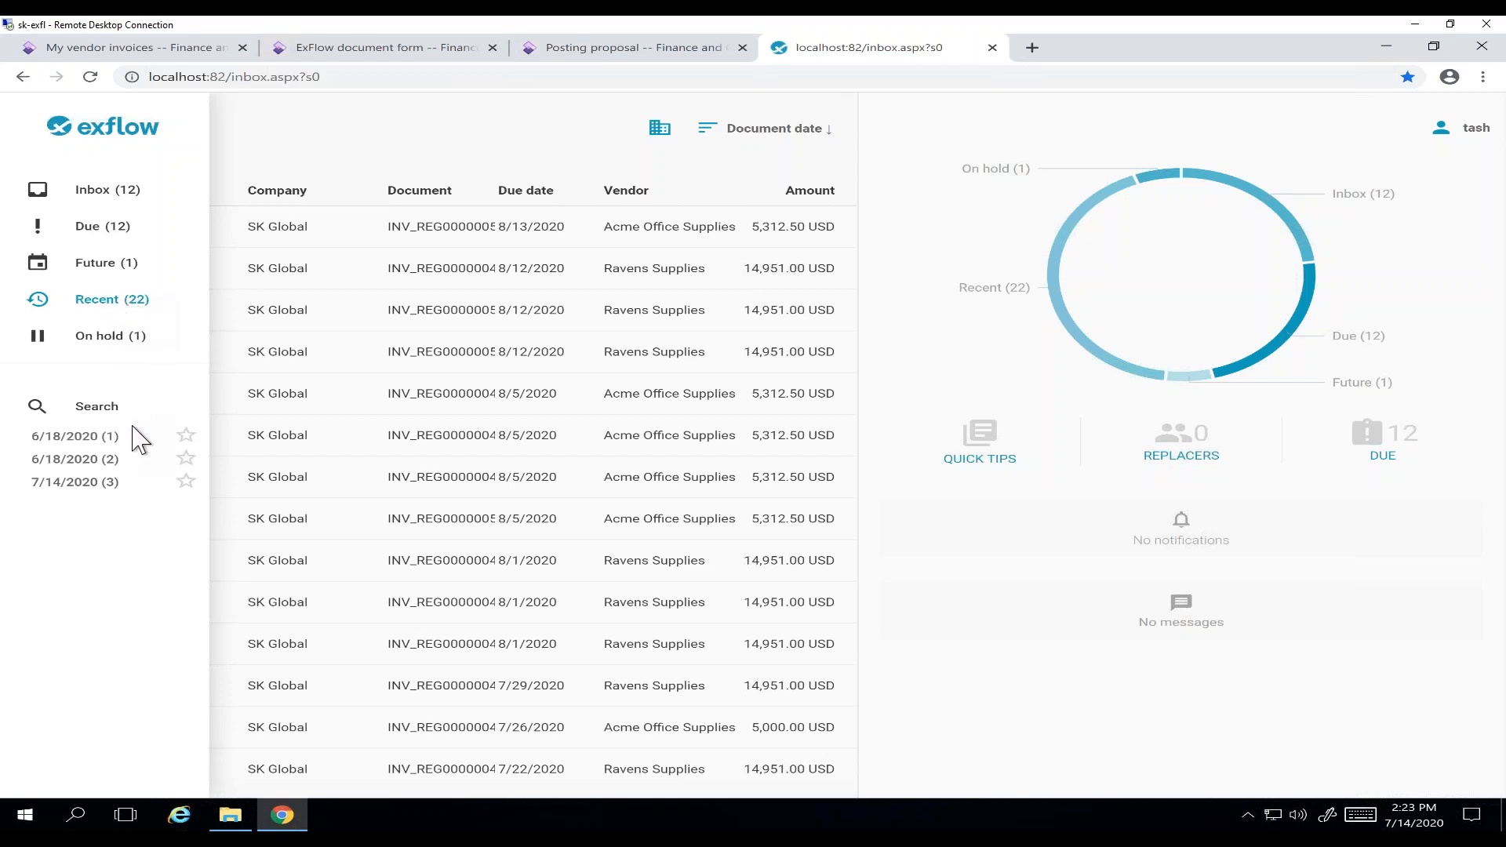
- Search the SK Global invoices with an added vendor filter of "ravens"
click(95, 408)
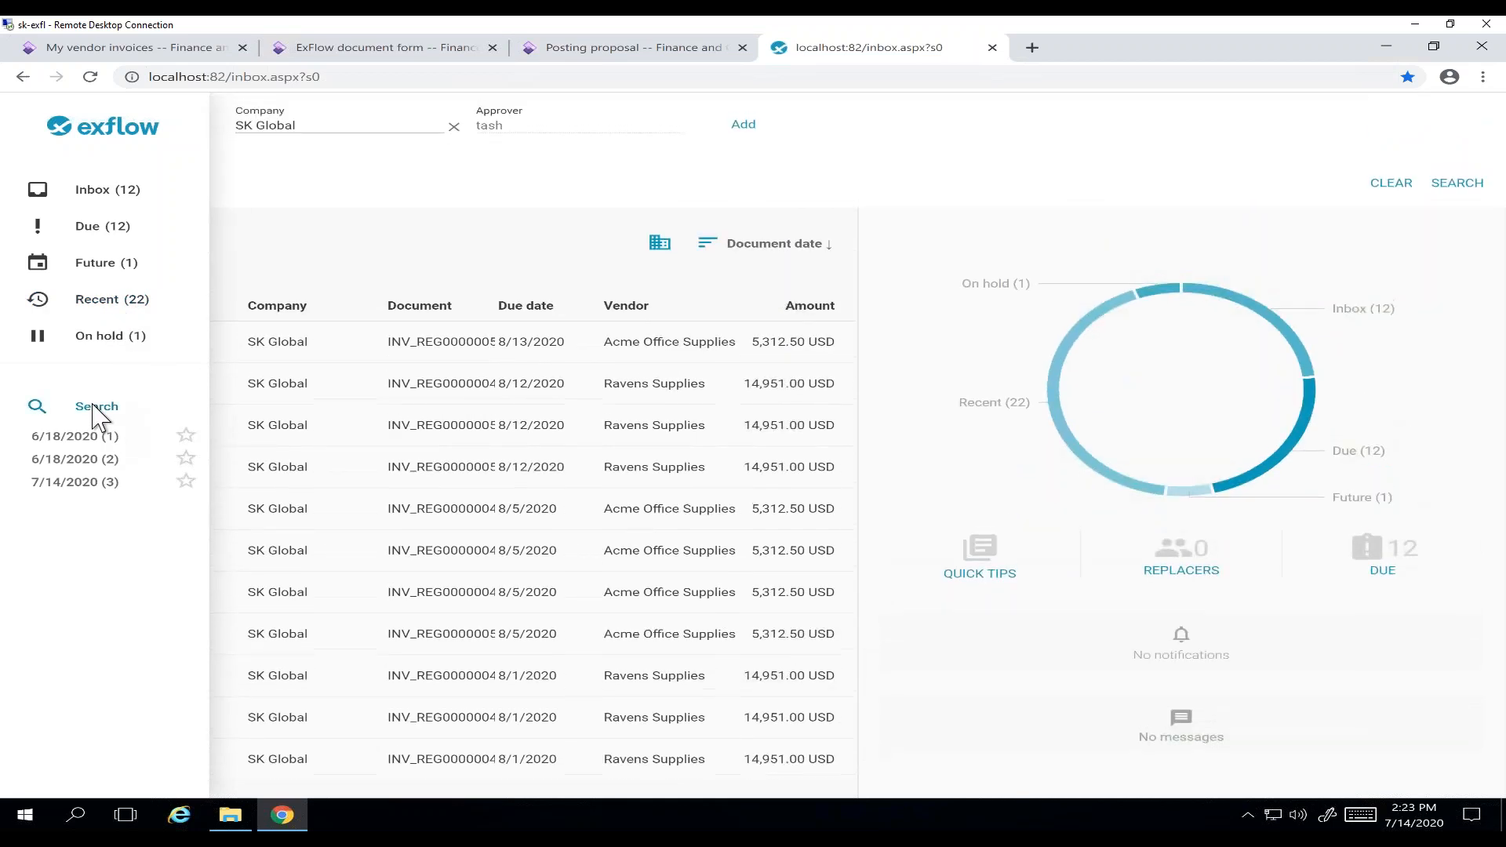
click(744, 125)
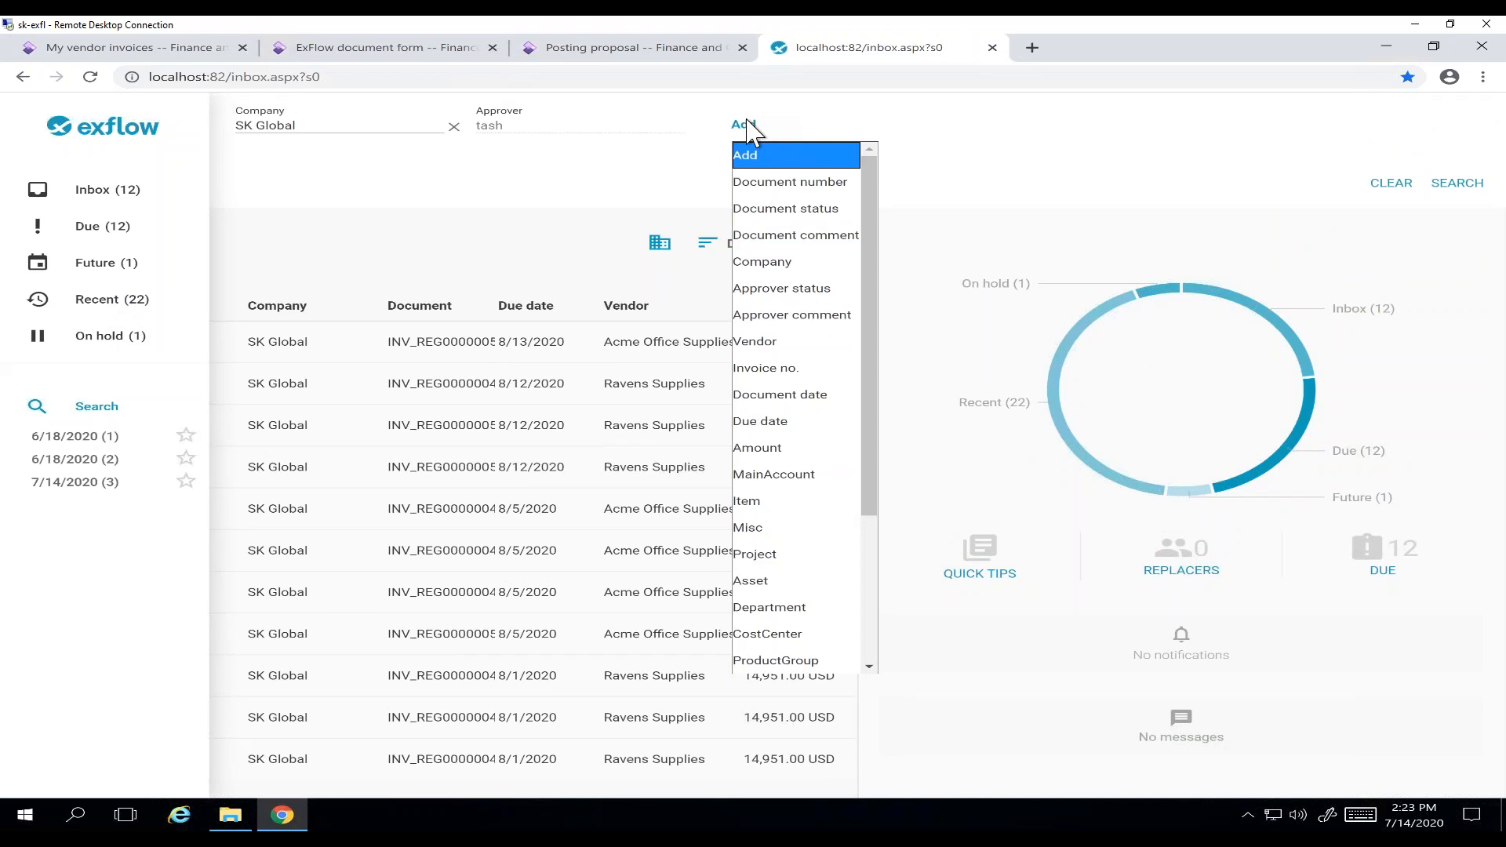
click(824, 342)
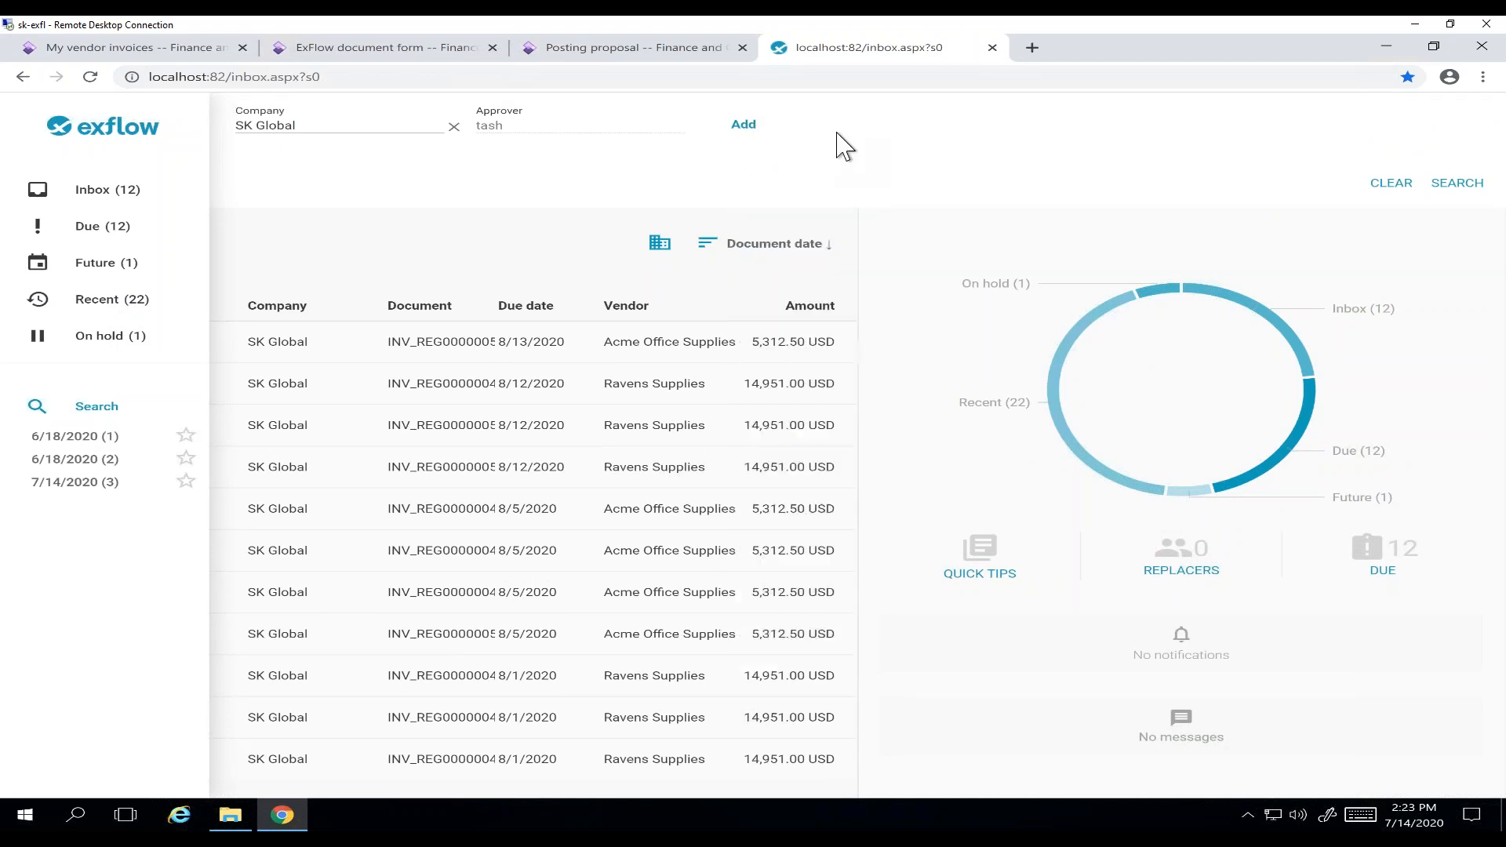
click(831, 119)
text(ravens)
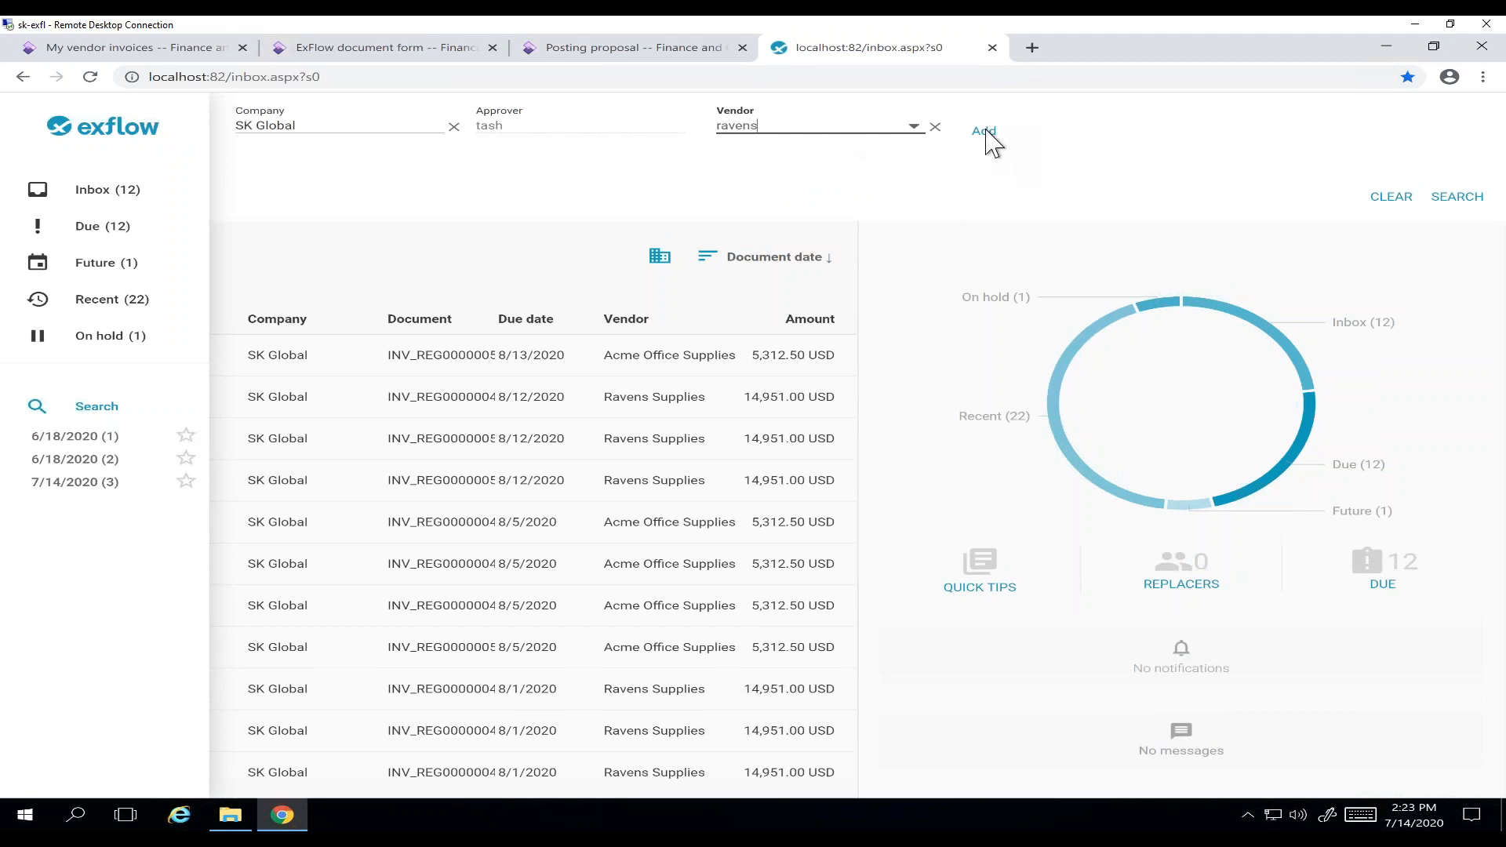
click(1443, 206)
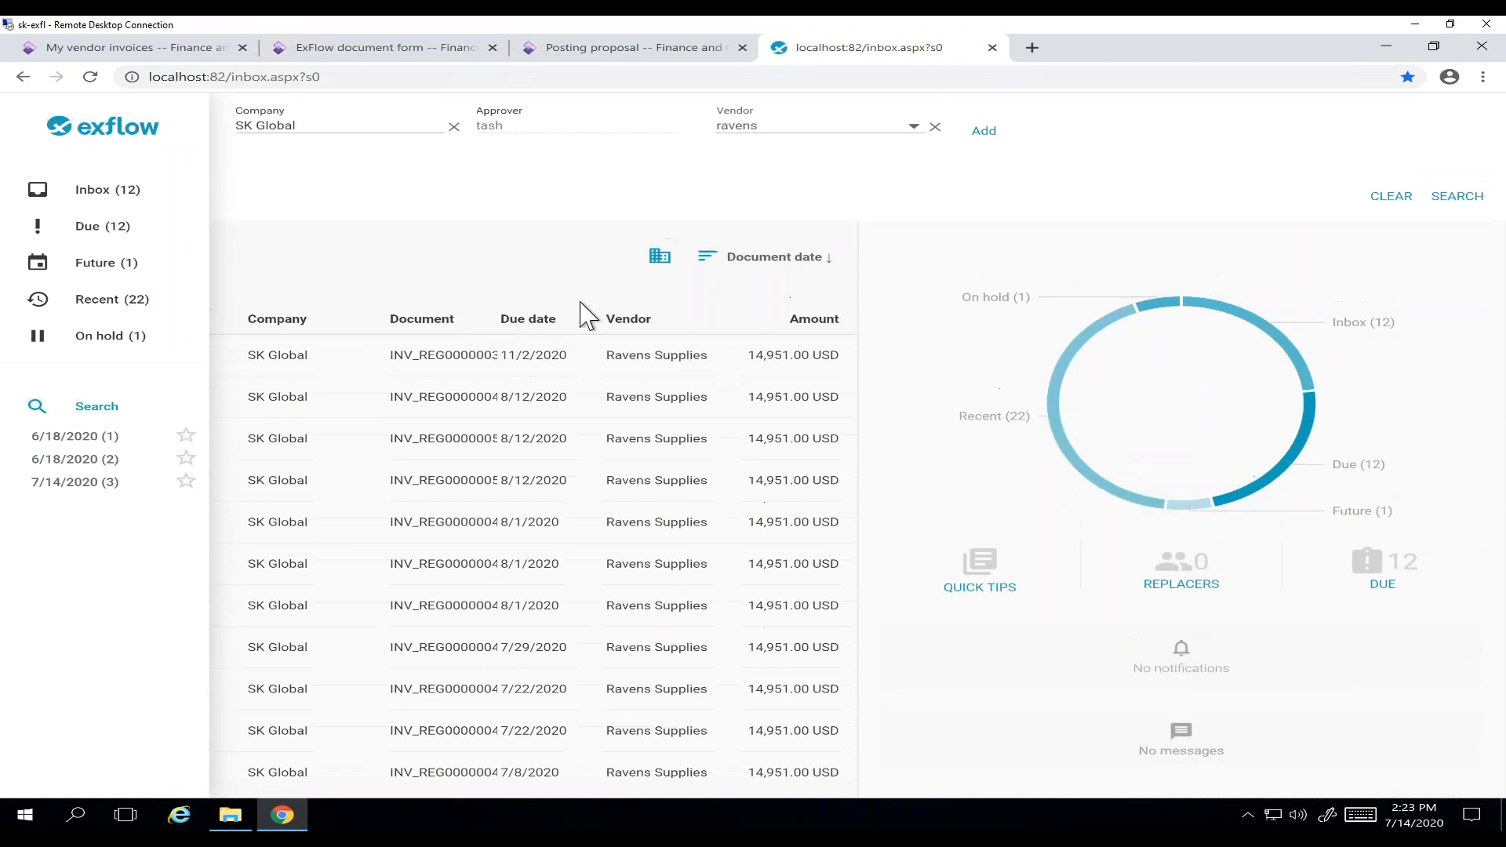
- Sort the found invoices by ascending due date and open the one due 8/22/2019 to check its remaining amount
click(544, 321)
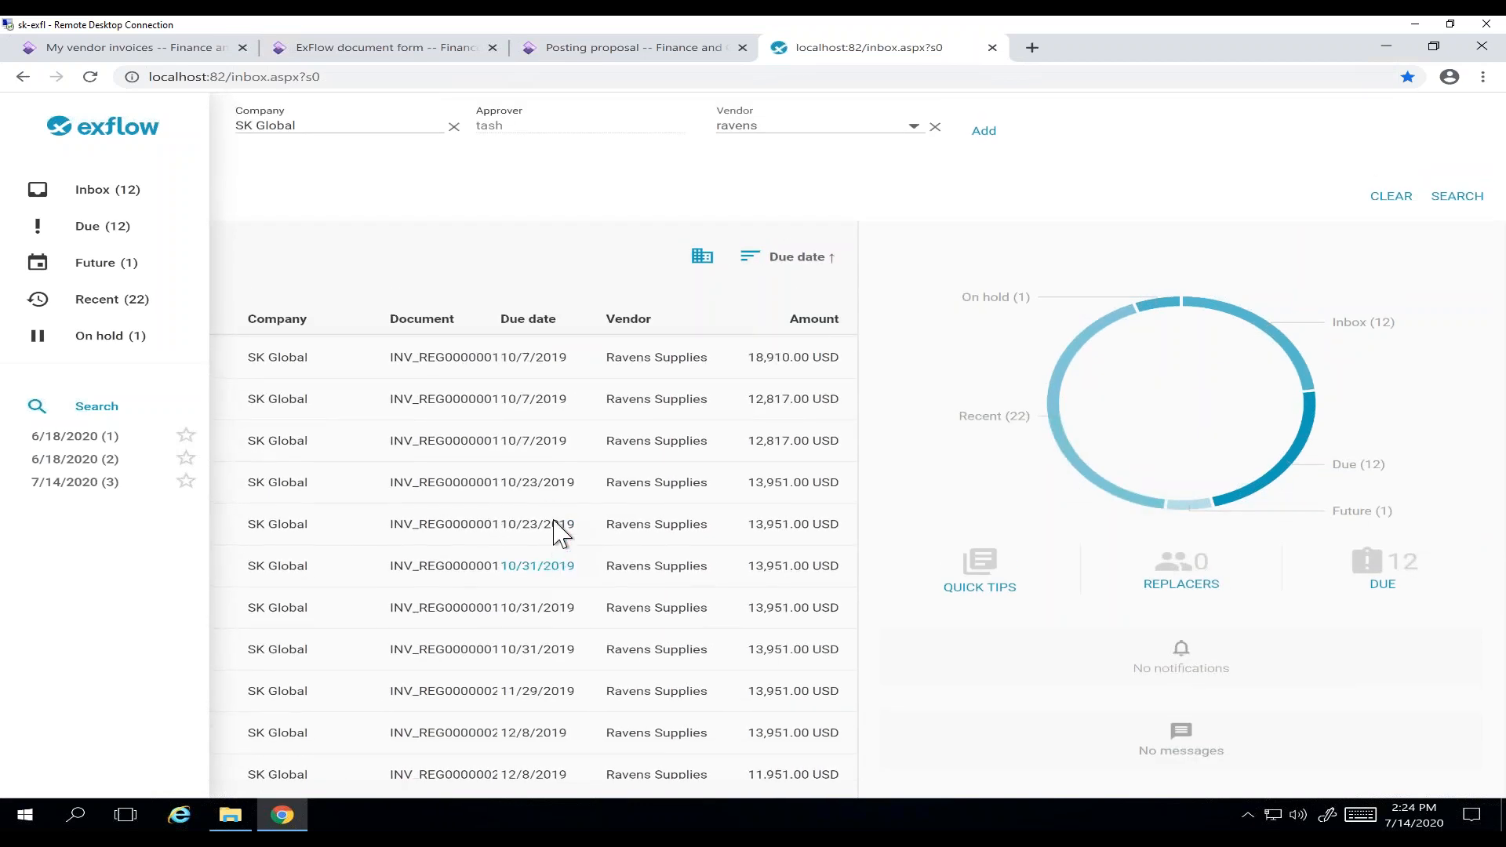
scroll(558, 549, up, 5)
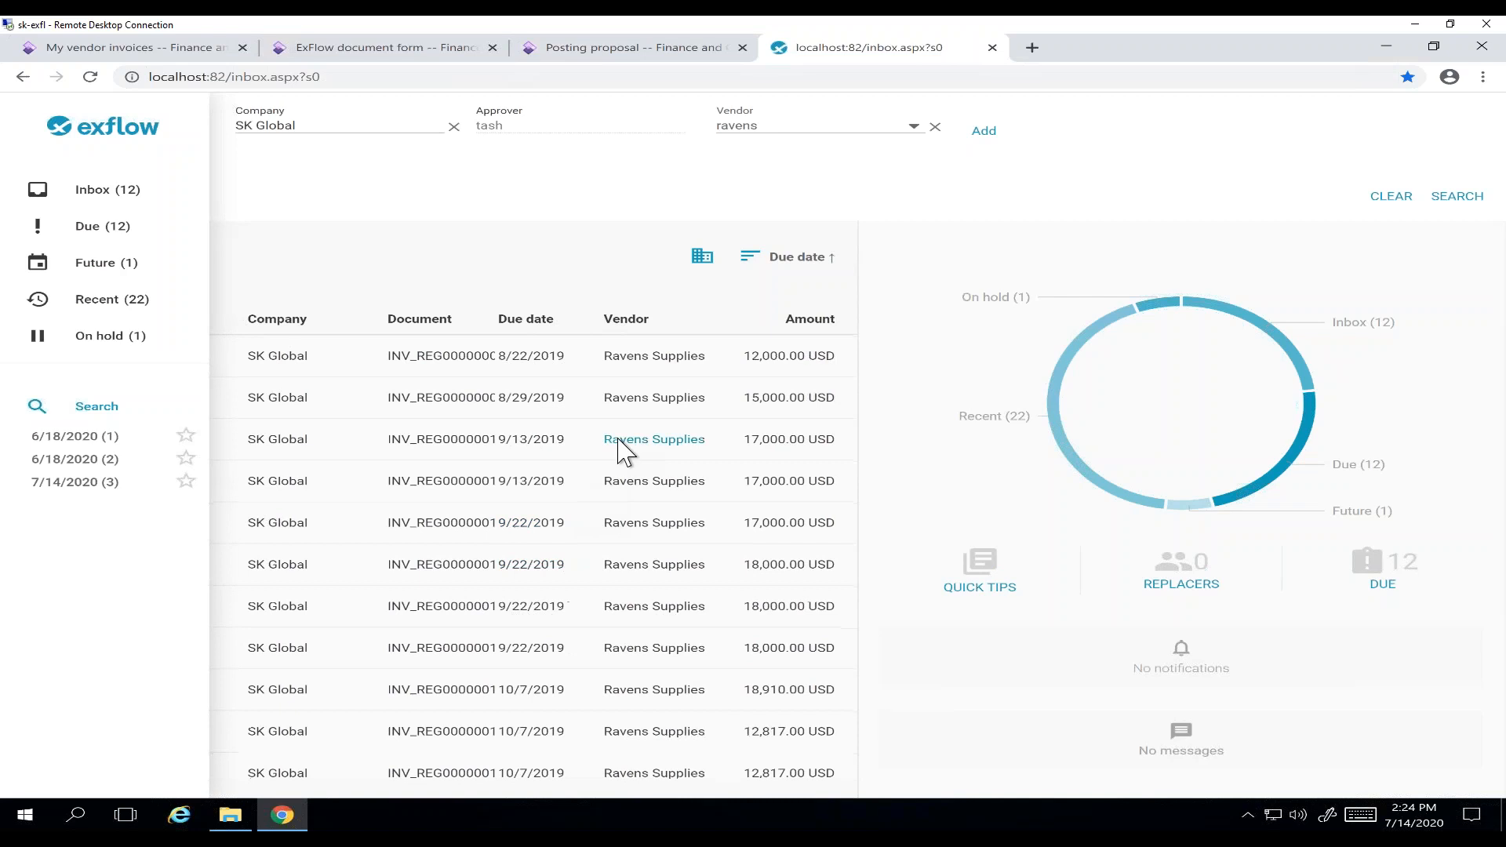
click(427, 363)
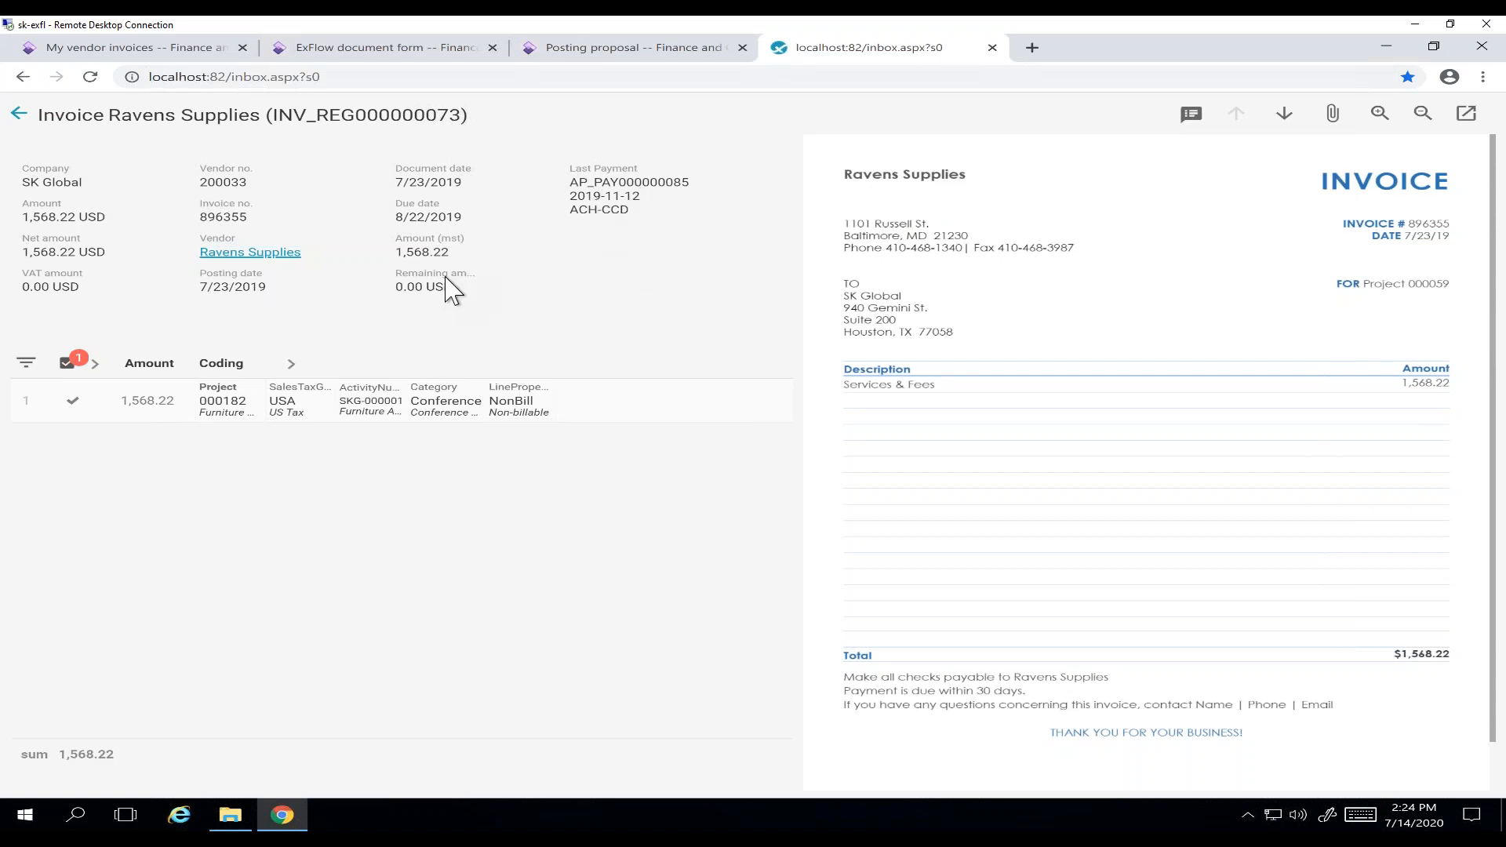
drag(398, 288, 422, 292)
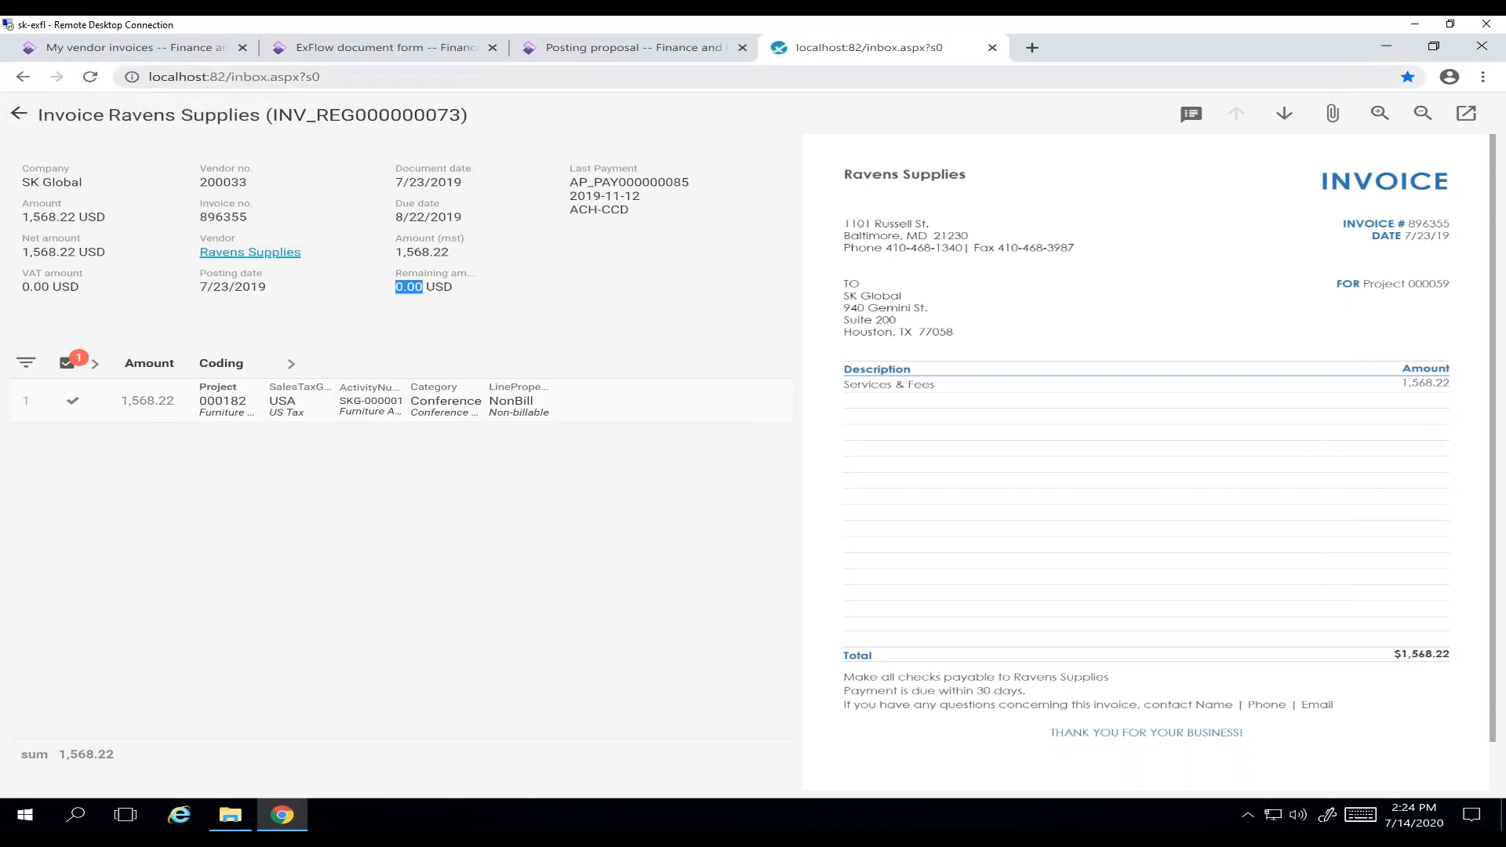
- Switch to Finance and Operations and create the ExFlow accrual journal of estimated costs, with 6/30/2020 as to date and proposed GL posting date
click(174, 58)
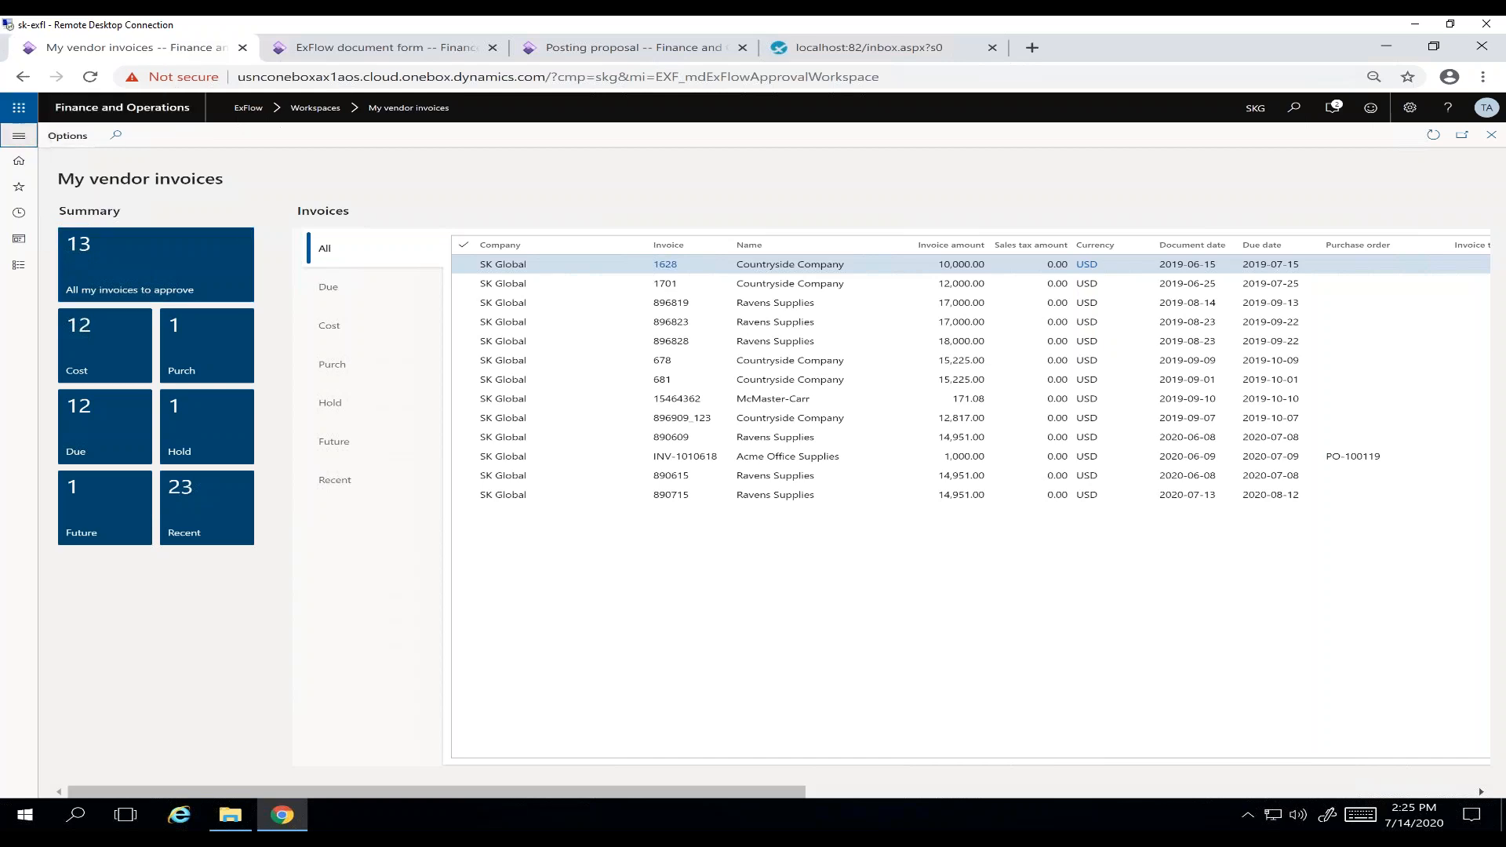
click(19, 136)
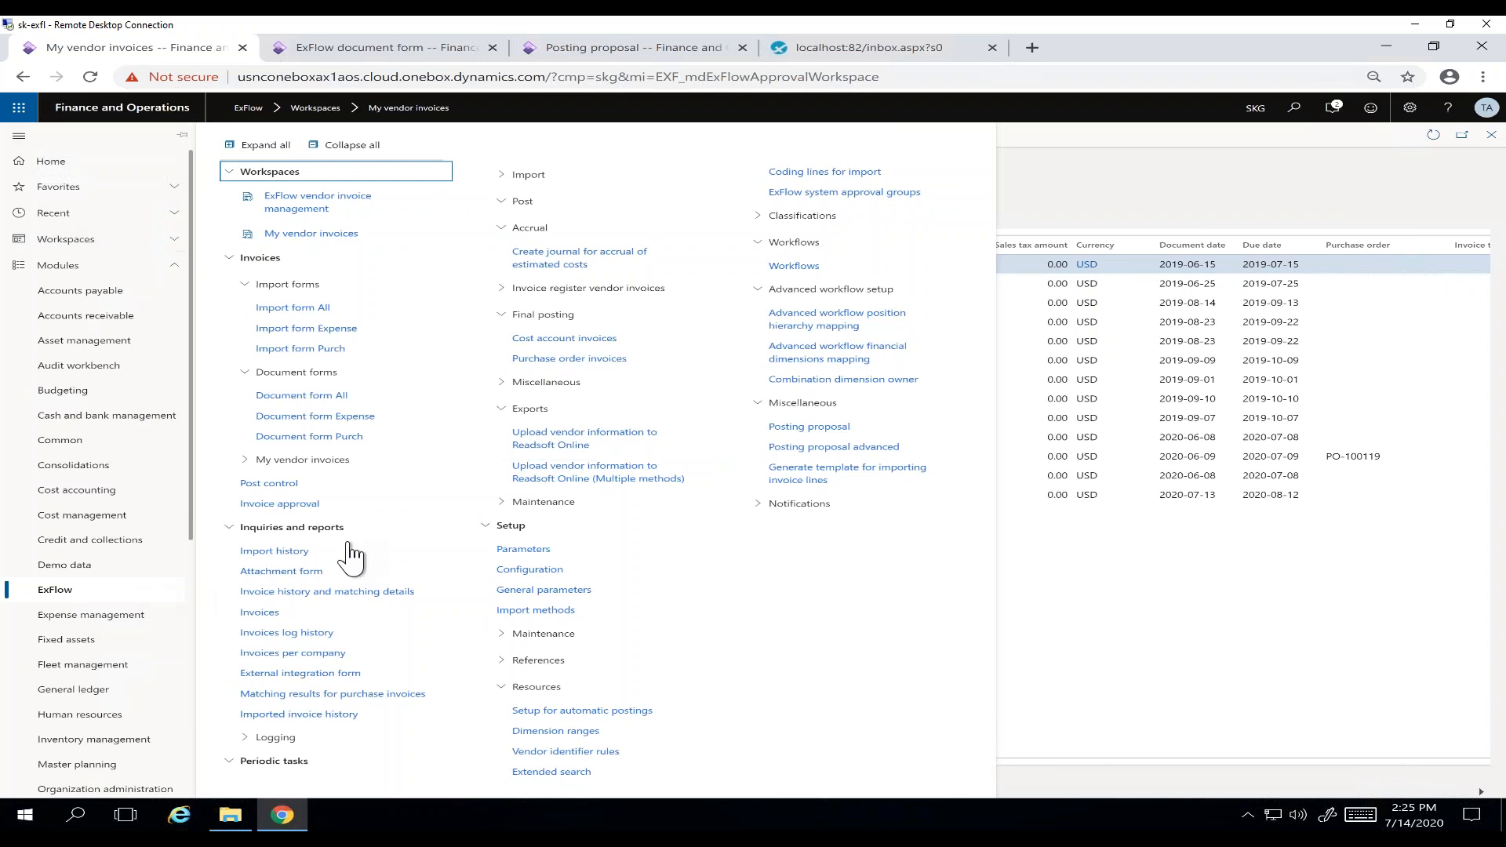
click(597, 251)
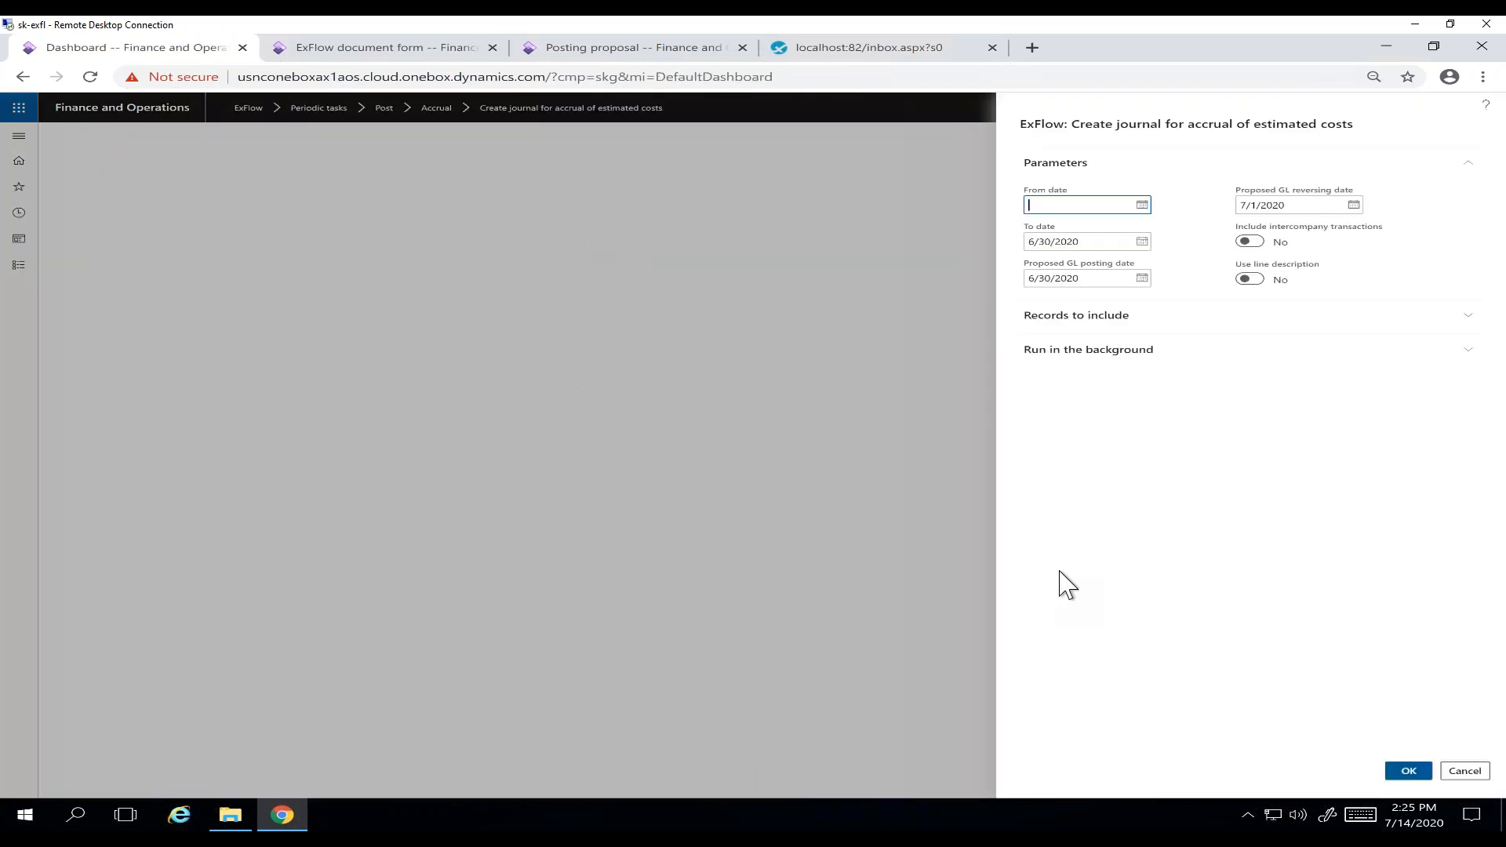
click(1119, 241)
drag(1112, 241, 1027, 241)
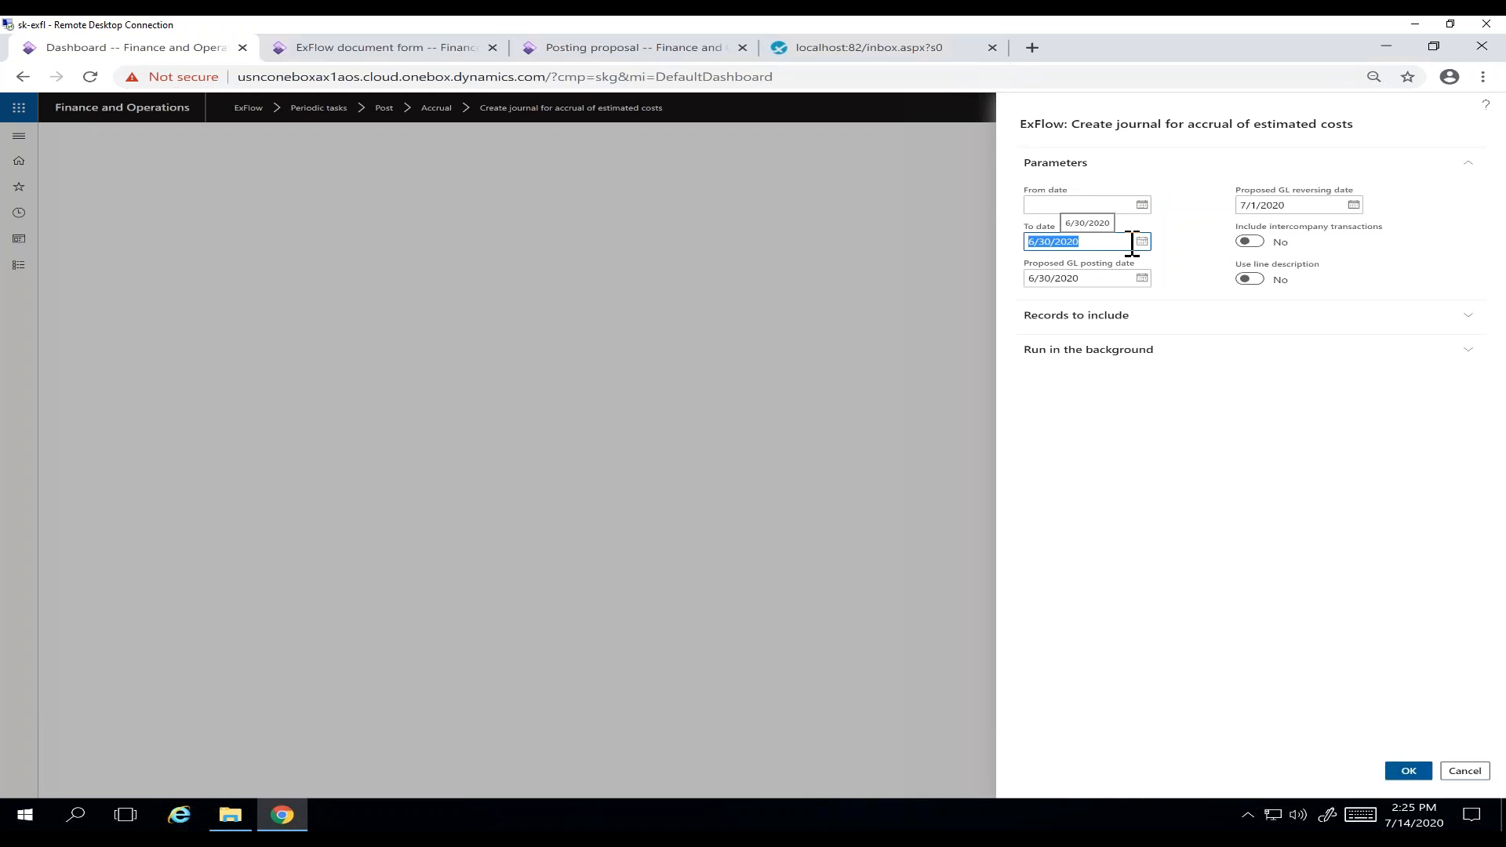
click(1121, 277)
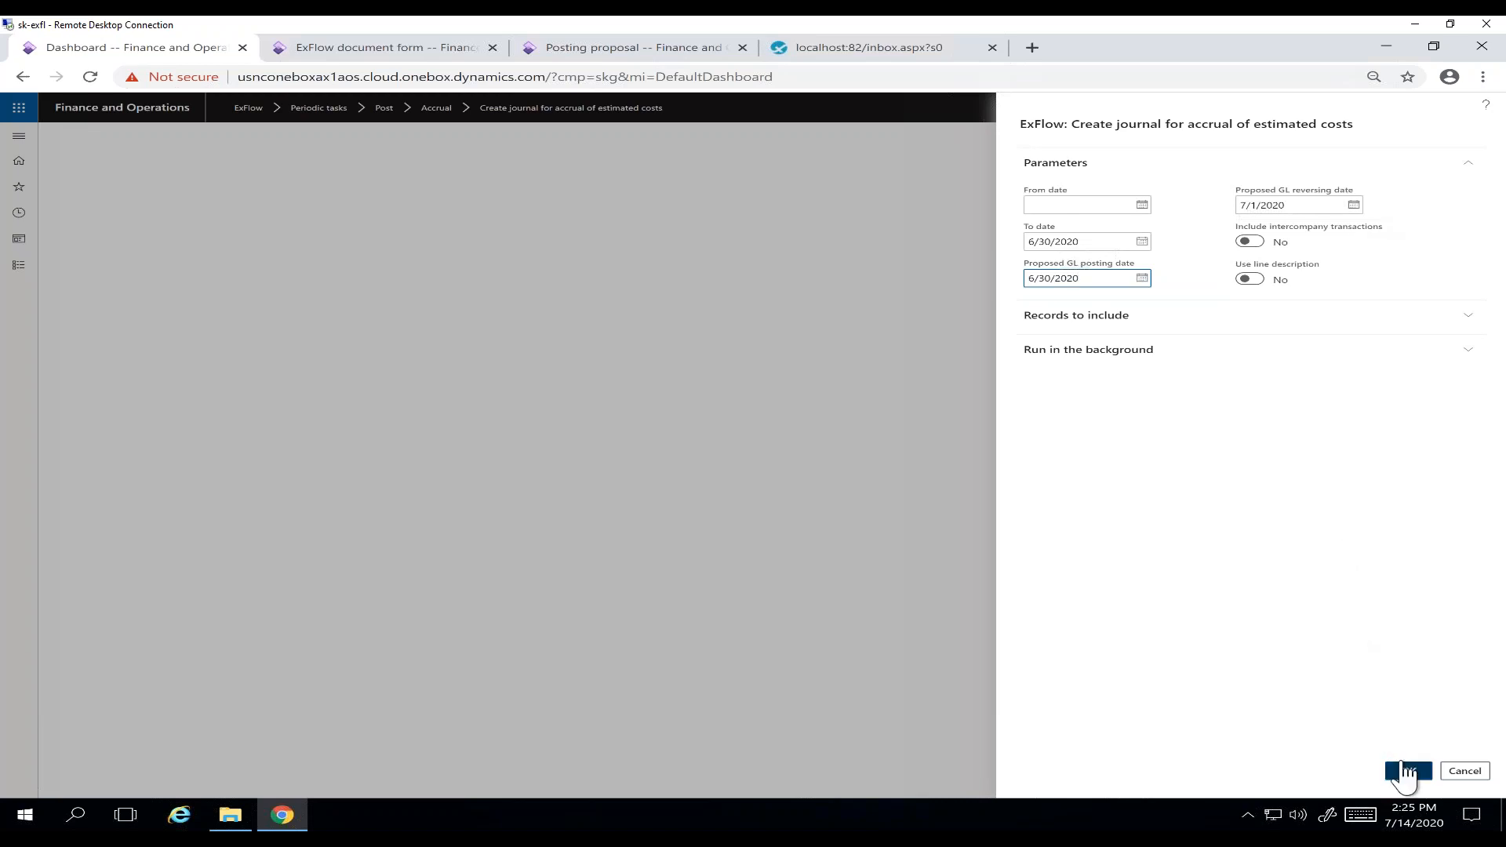
click(1408, 772)
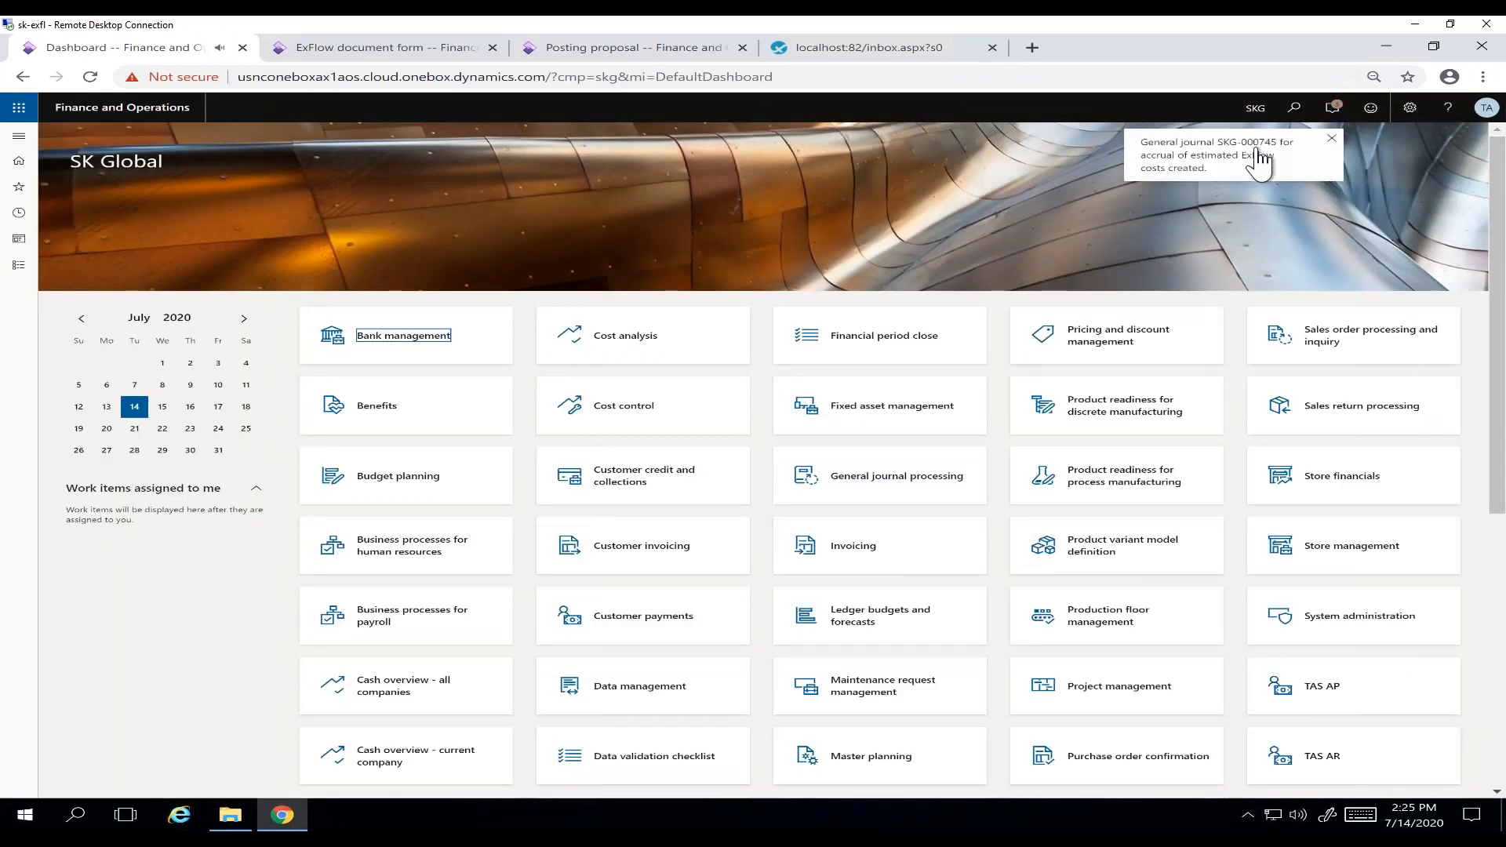
- Open the newest accrual journal among the general ledger's general journals and examine its voucher lines and offset accounts
click(19, 135)
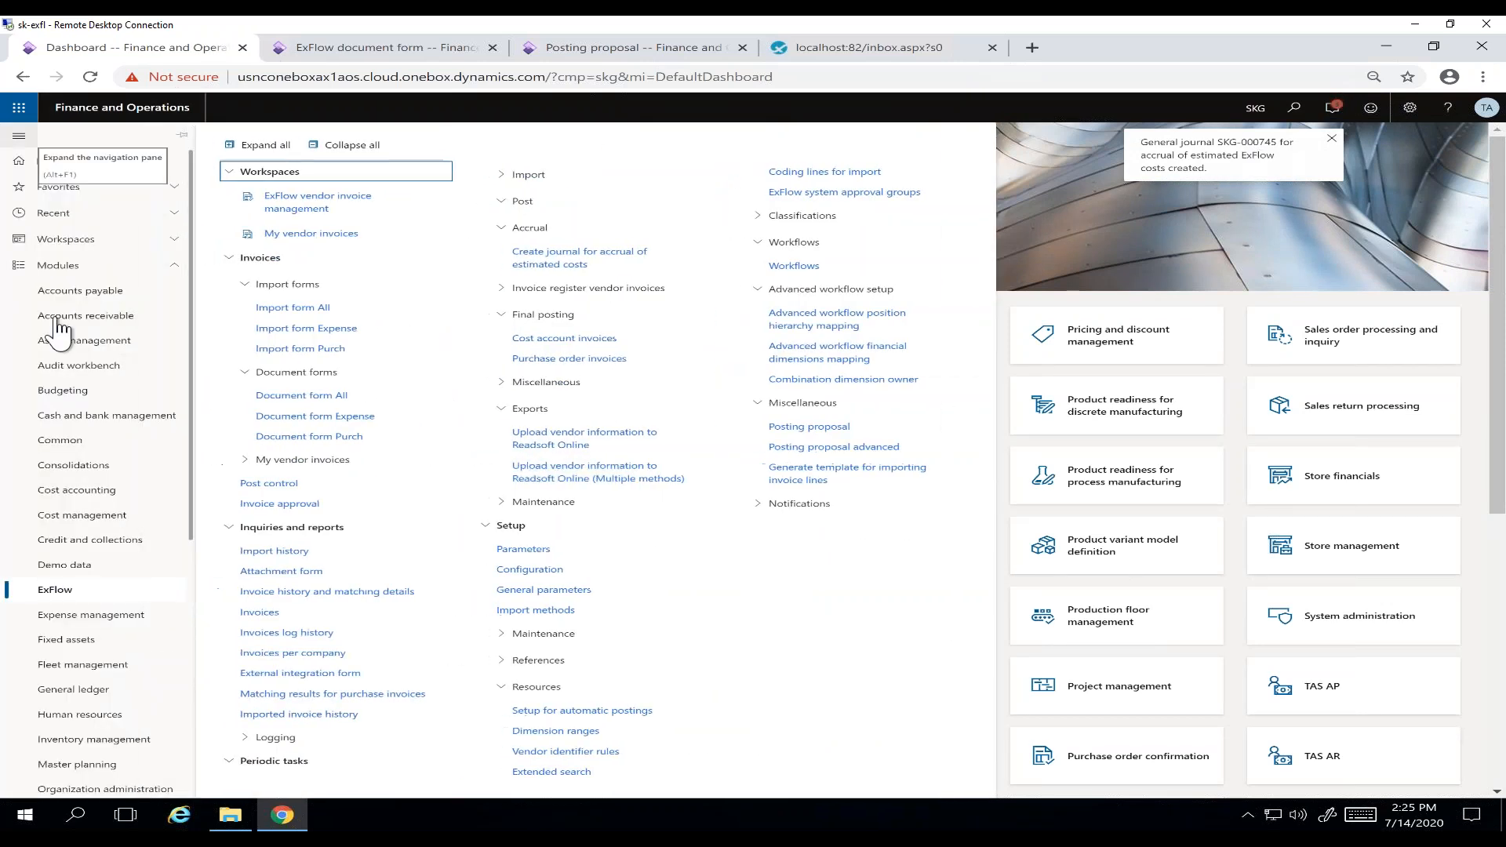
click(127, 691)
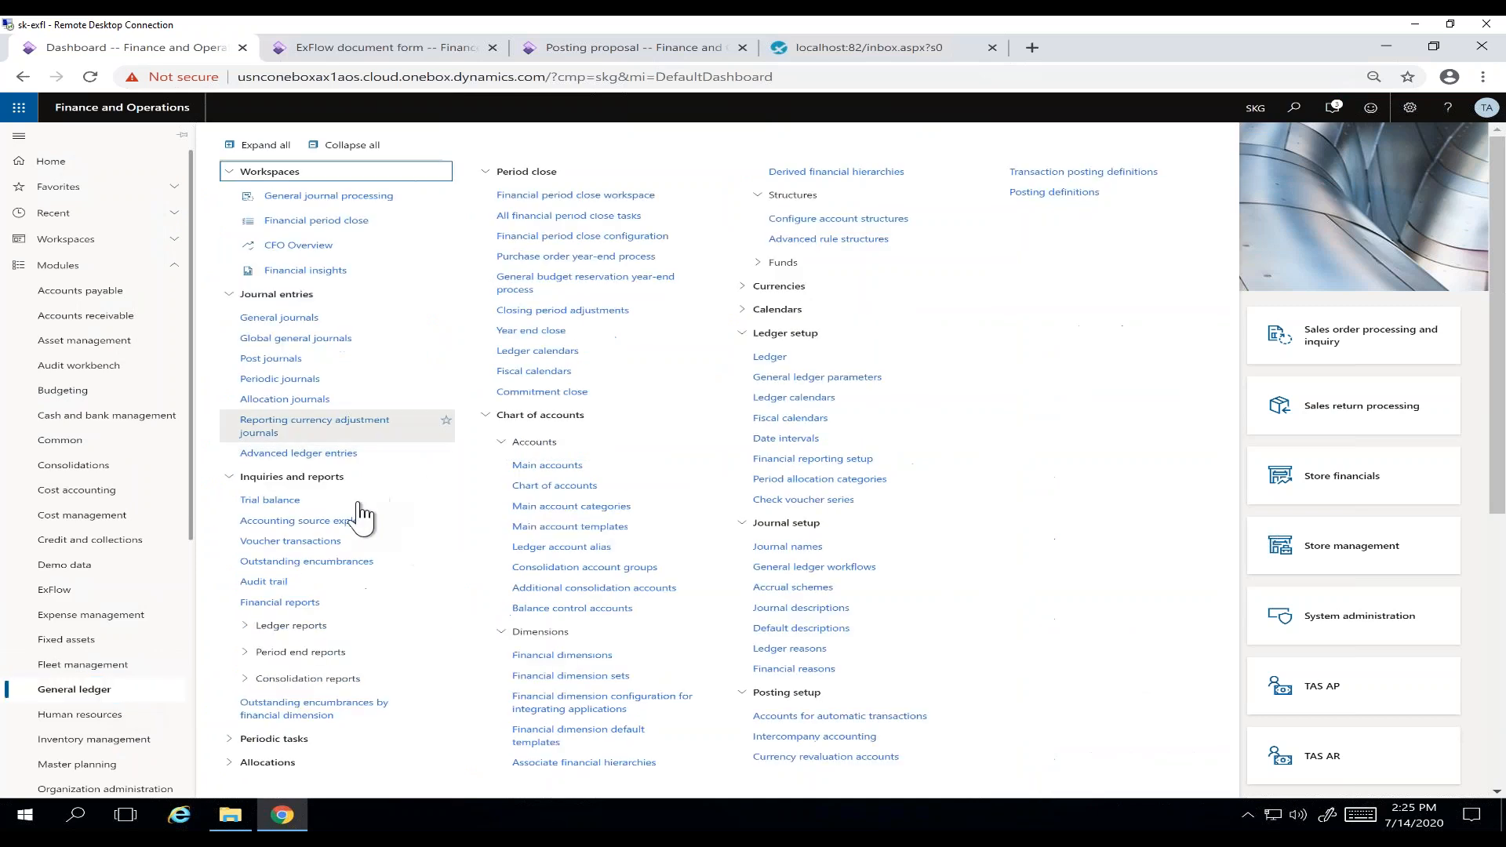
click(353, 320)
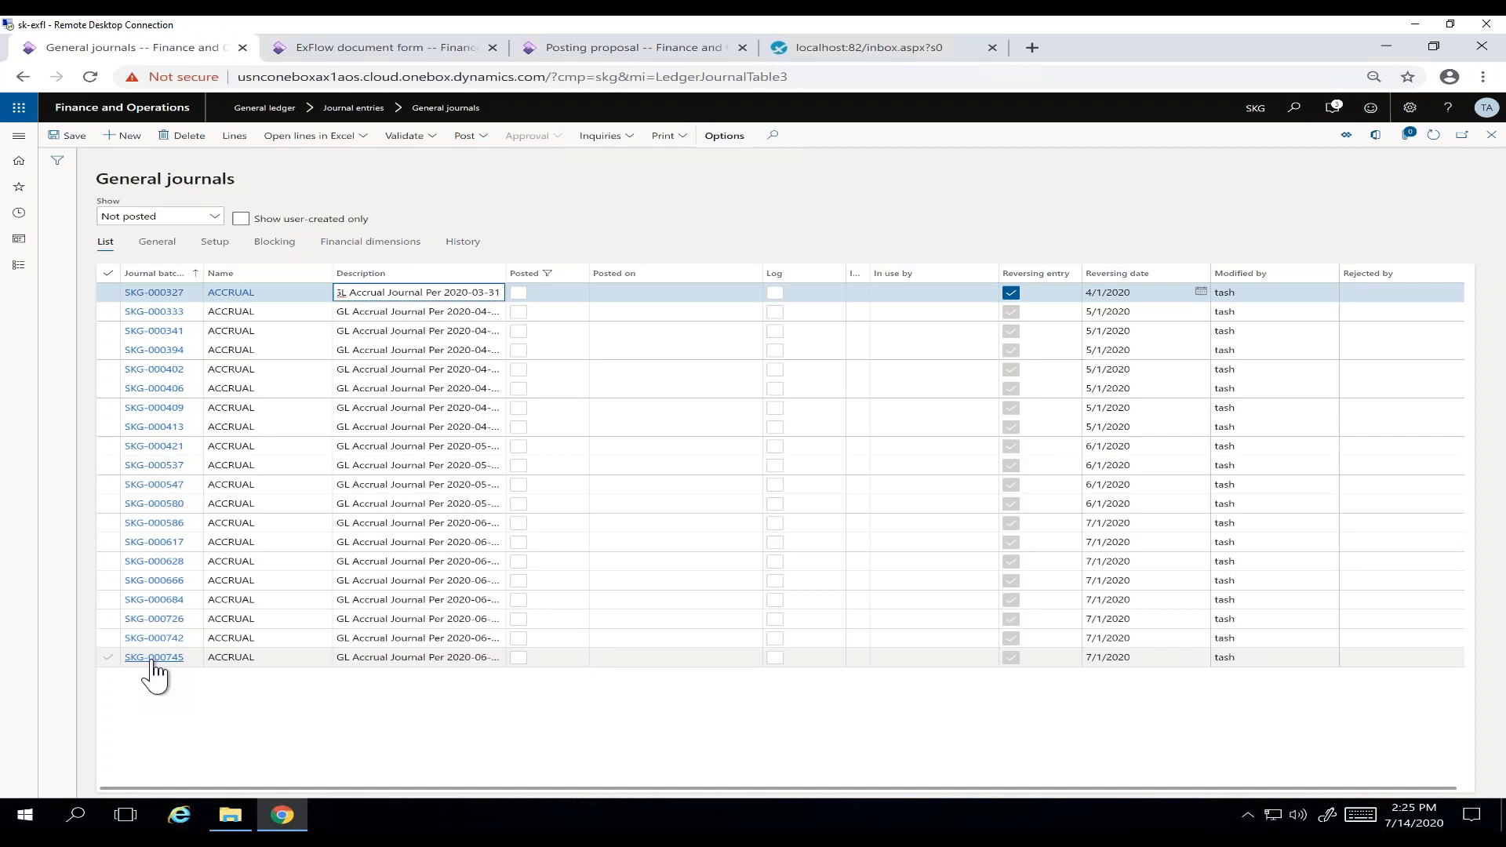
click(154, 659)
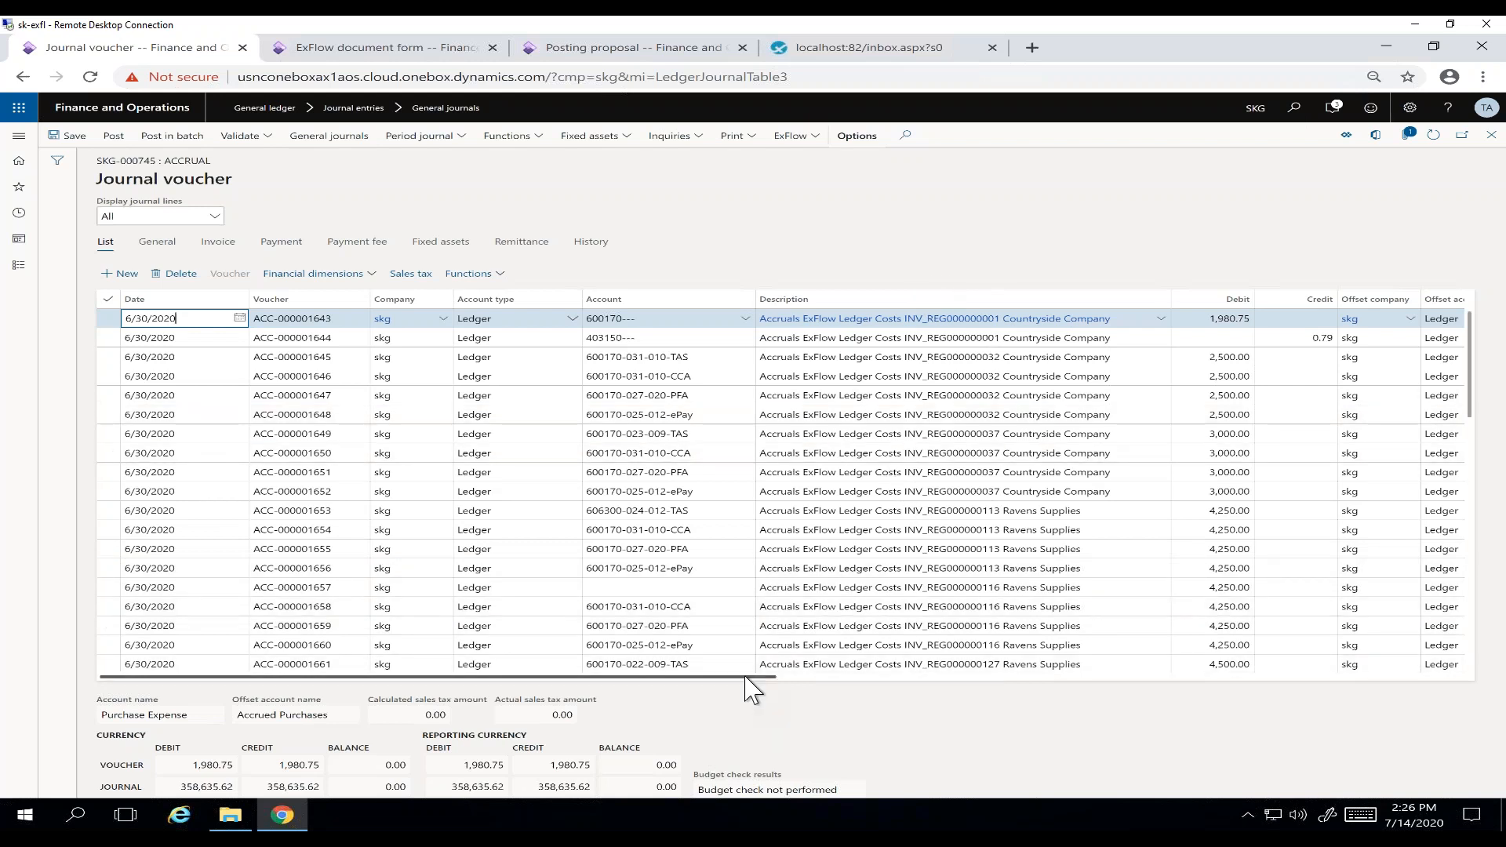
drag(745, 677, 1234, 692)
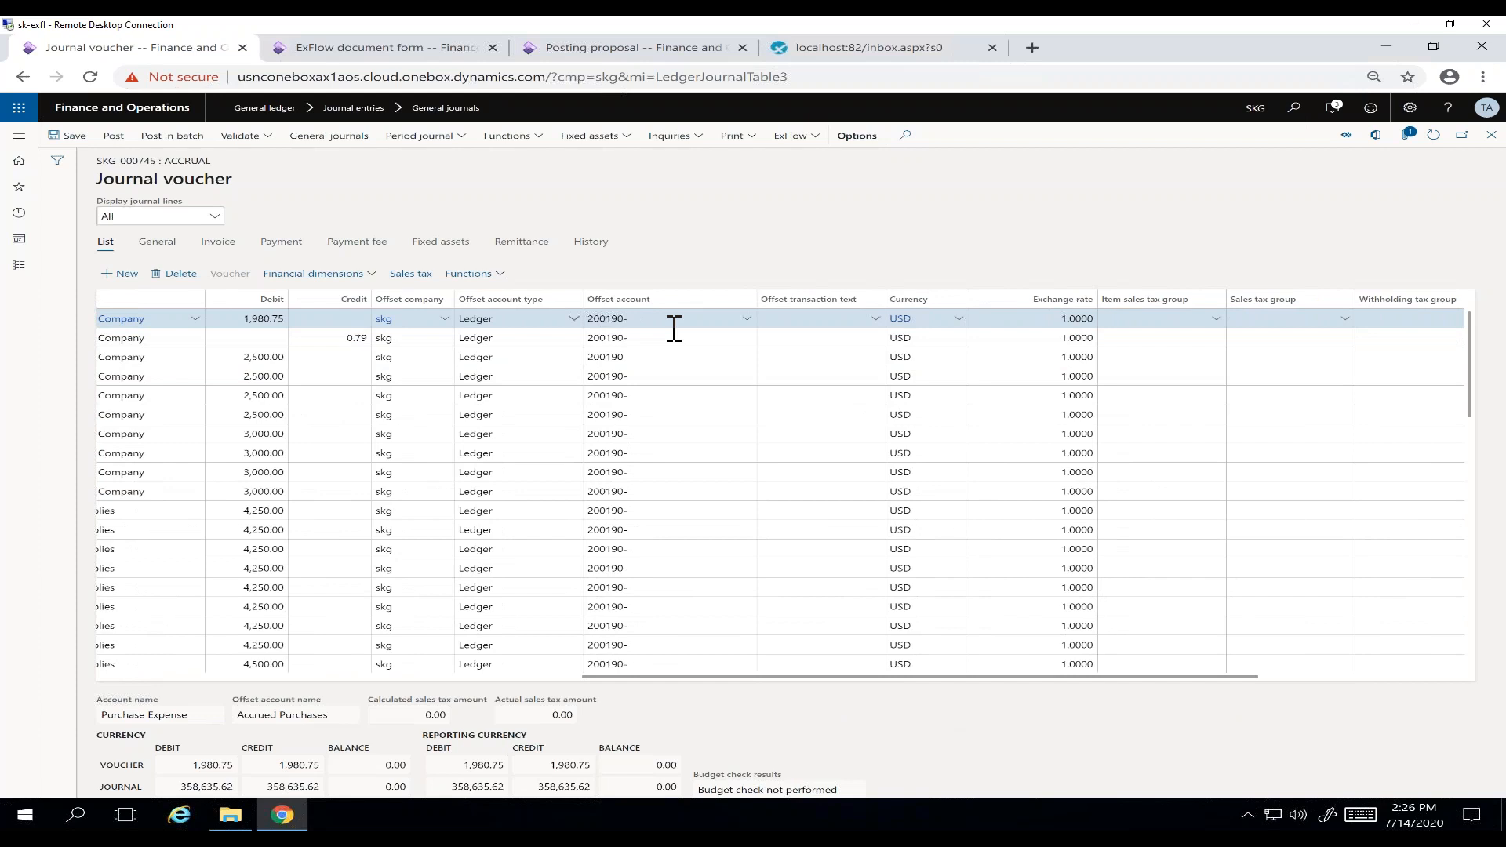
- Examine the accrual journal's voucher lines for missing main accounts, including the Ravens Supplies line of voucher ACC-000001657
mouse_move(674, 329)
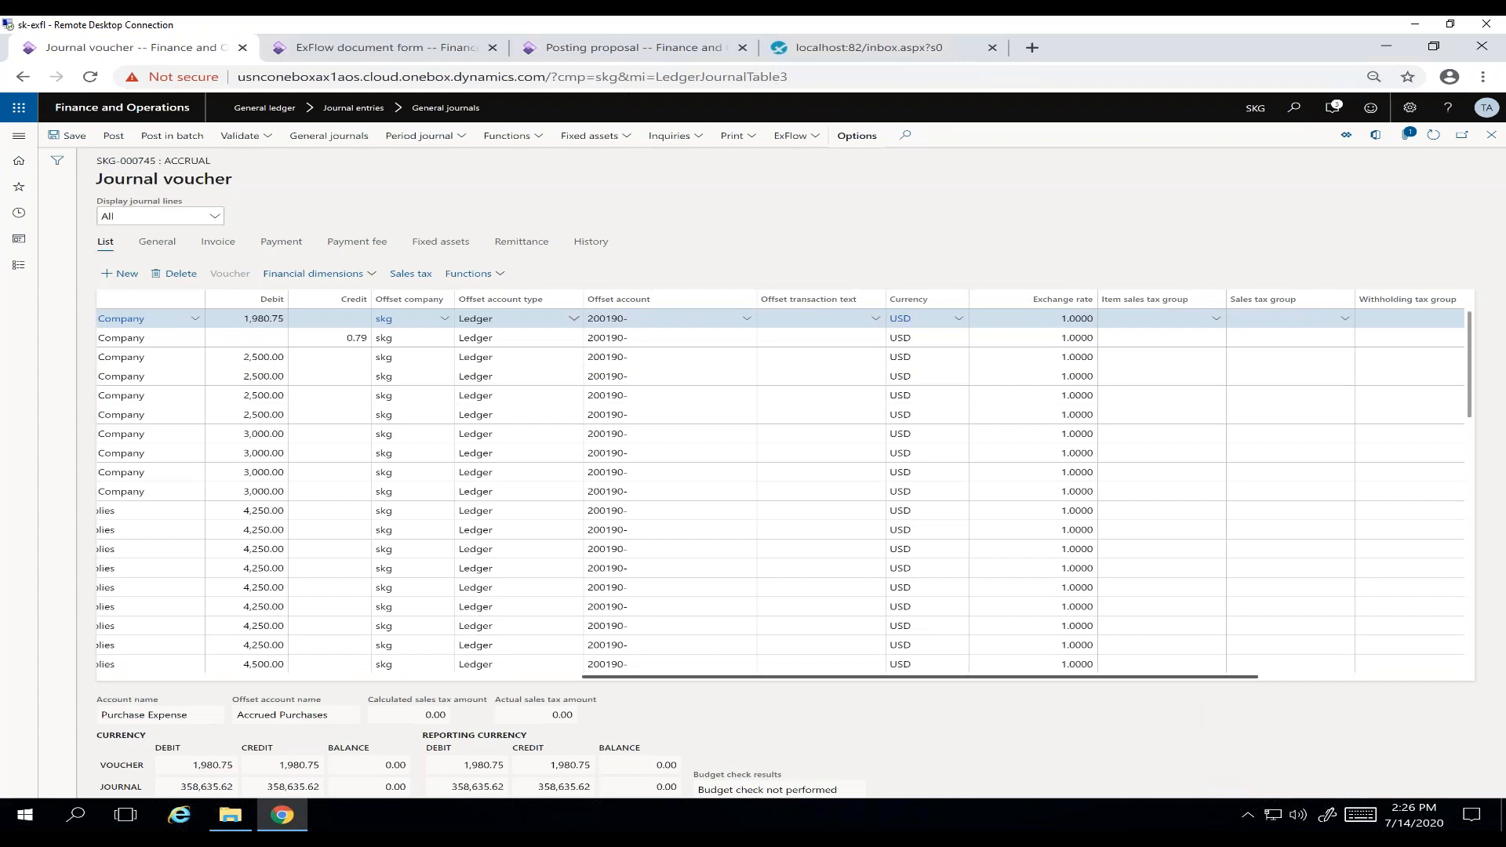
drag(1285, 677, 702, 738)
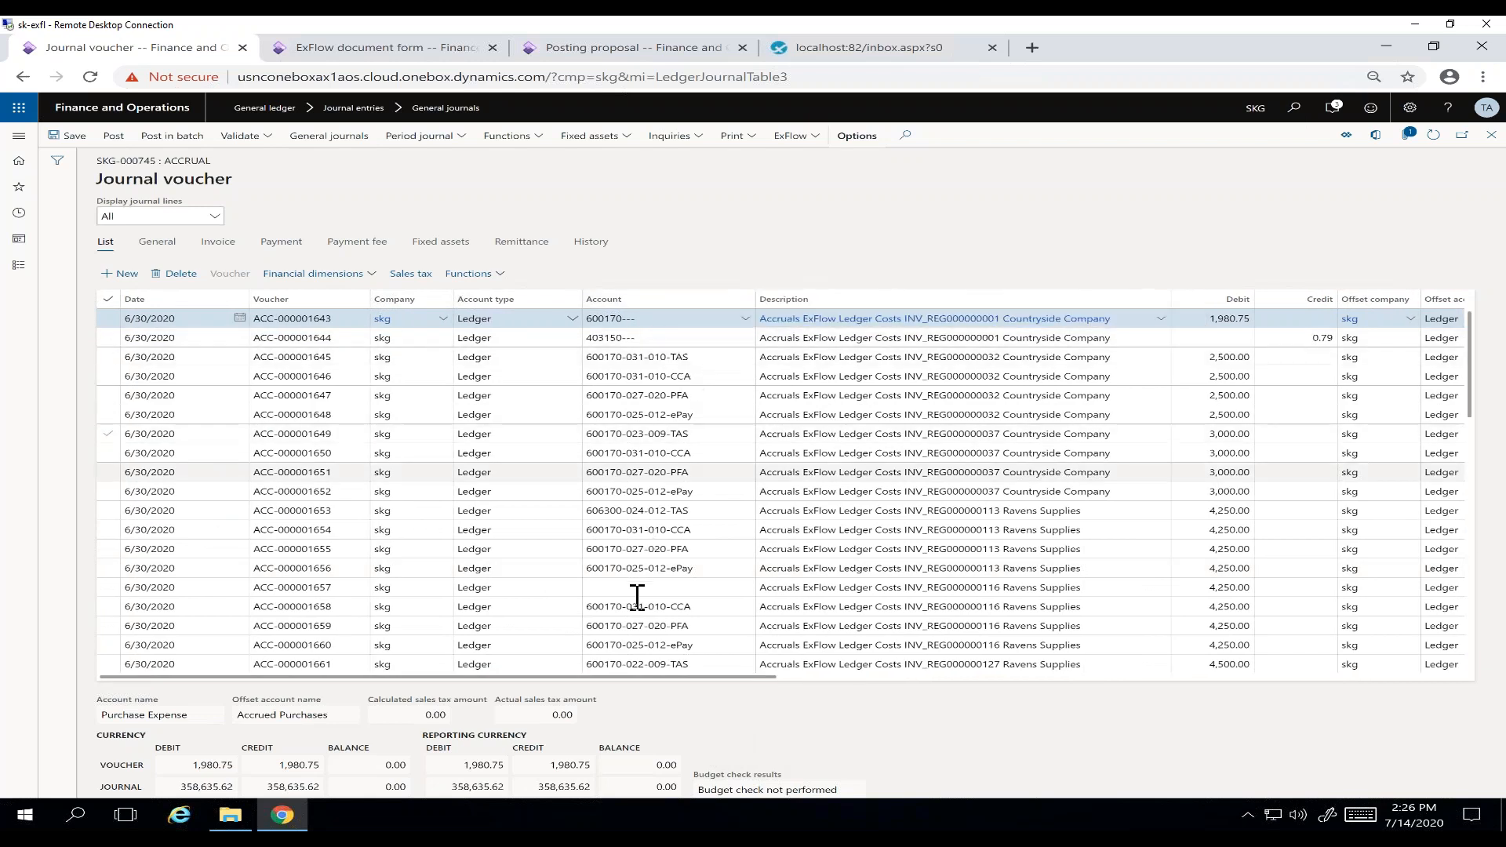
click(701, 580)
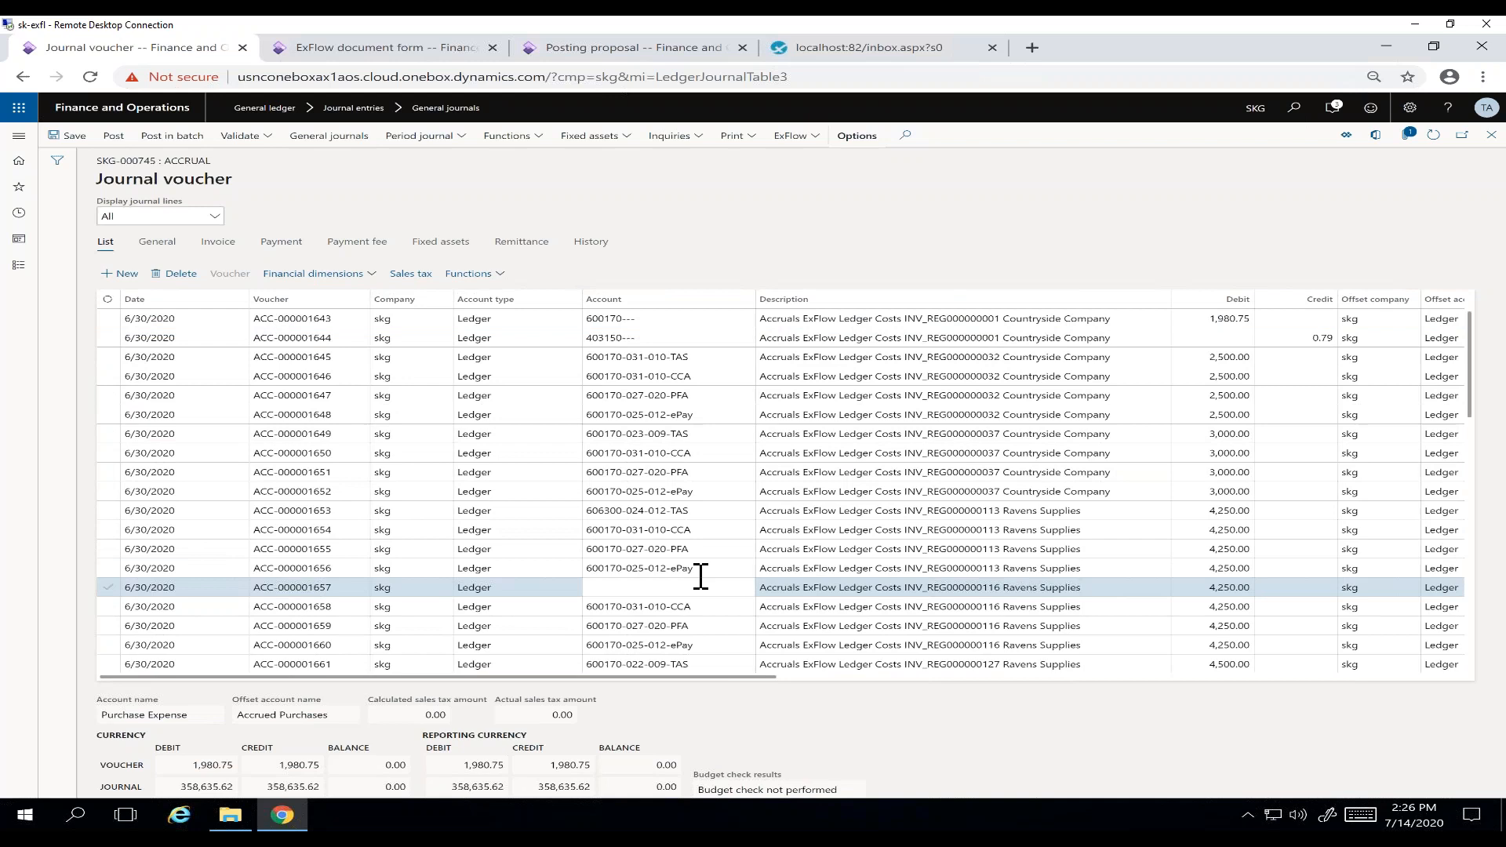
scroll(700, 577, down, 5)
- Open the ExFlow document behind the 8.17 McMaster-Carr accrual line, check its coding lines and approvers, and return to the journal voucher
click(680, 656)
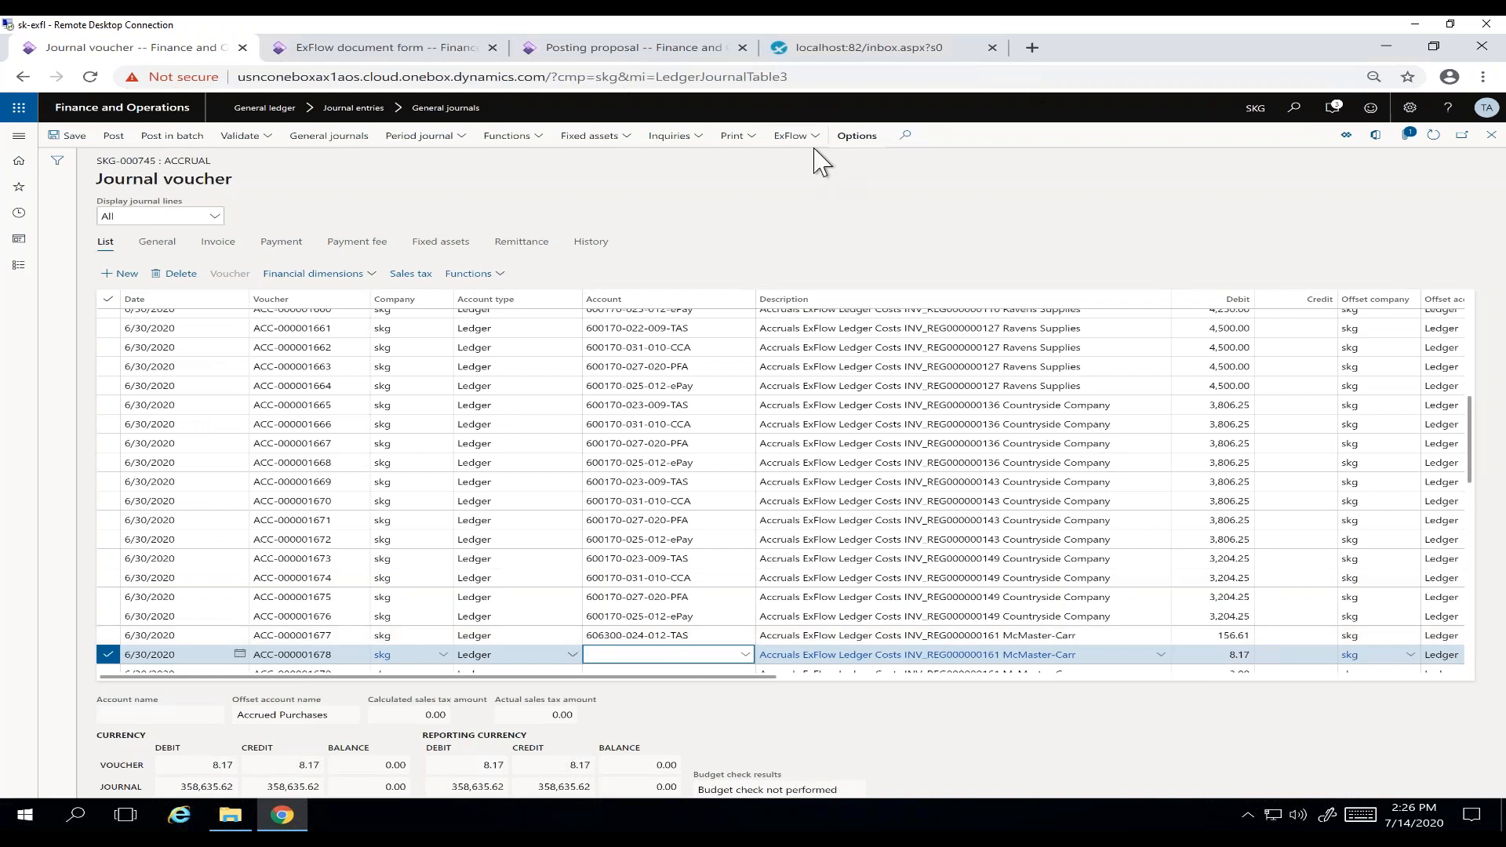
click(793, 136)
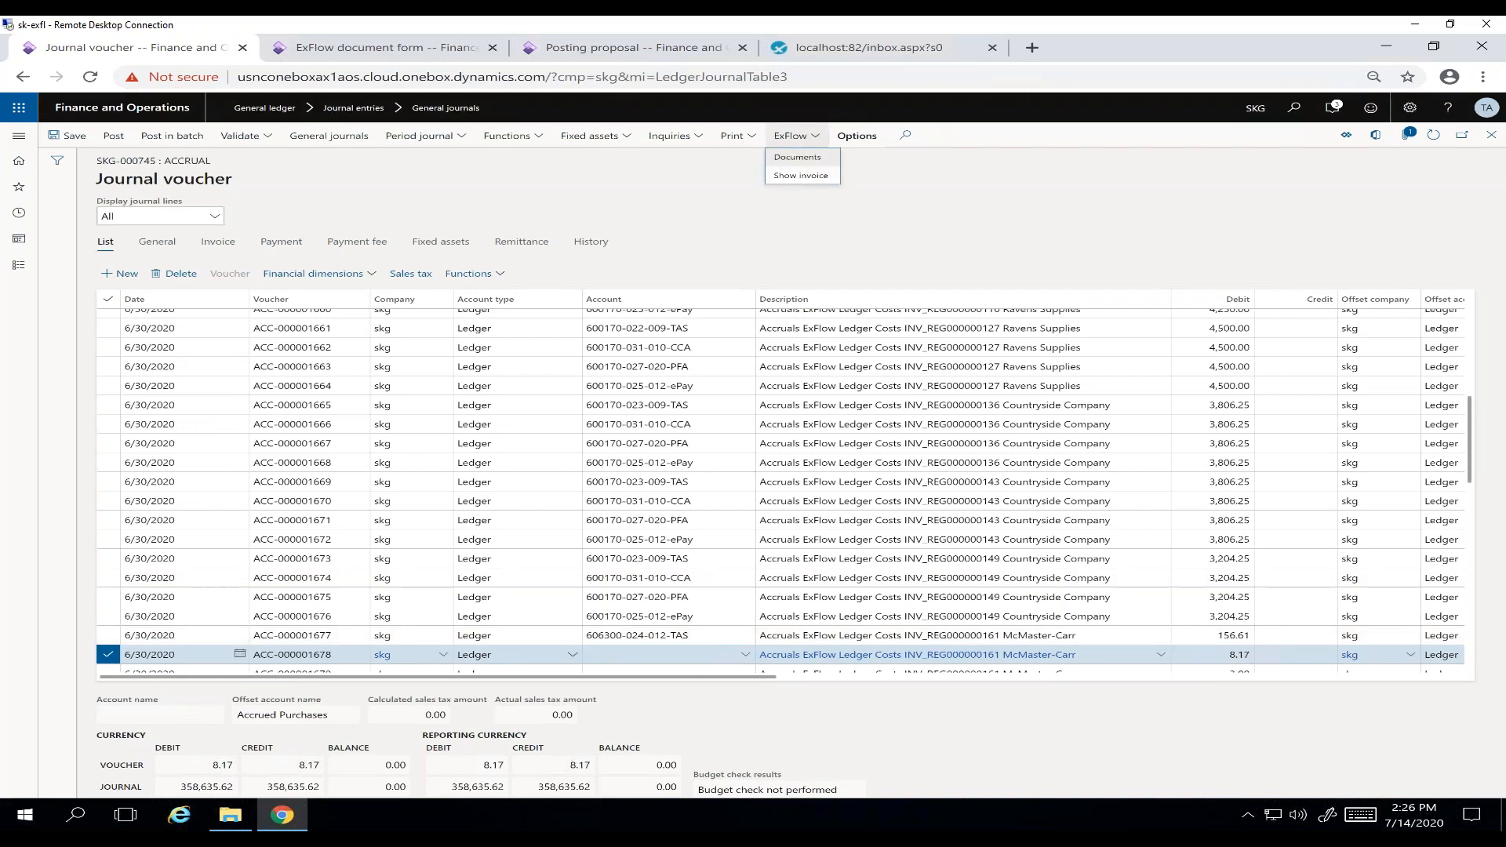
click(816, 162)
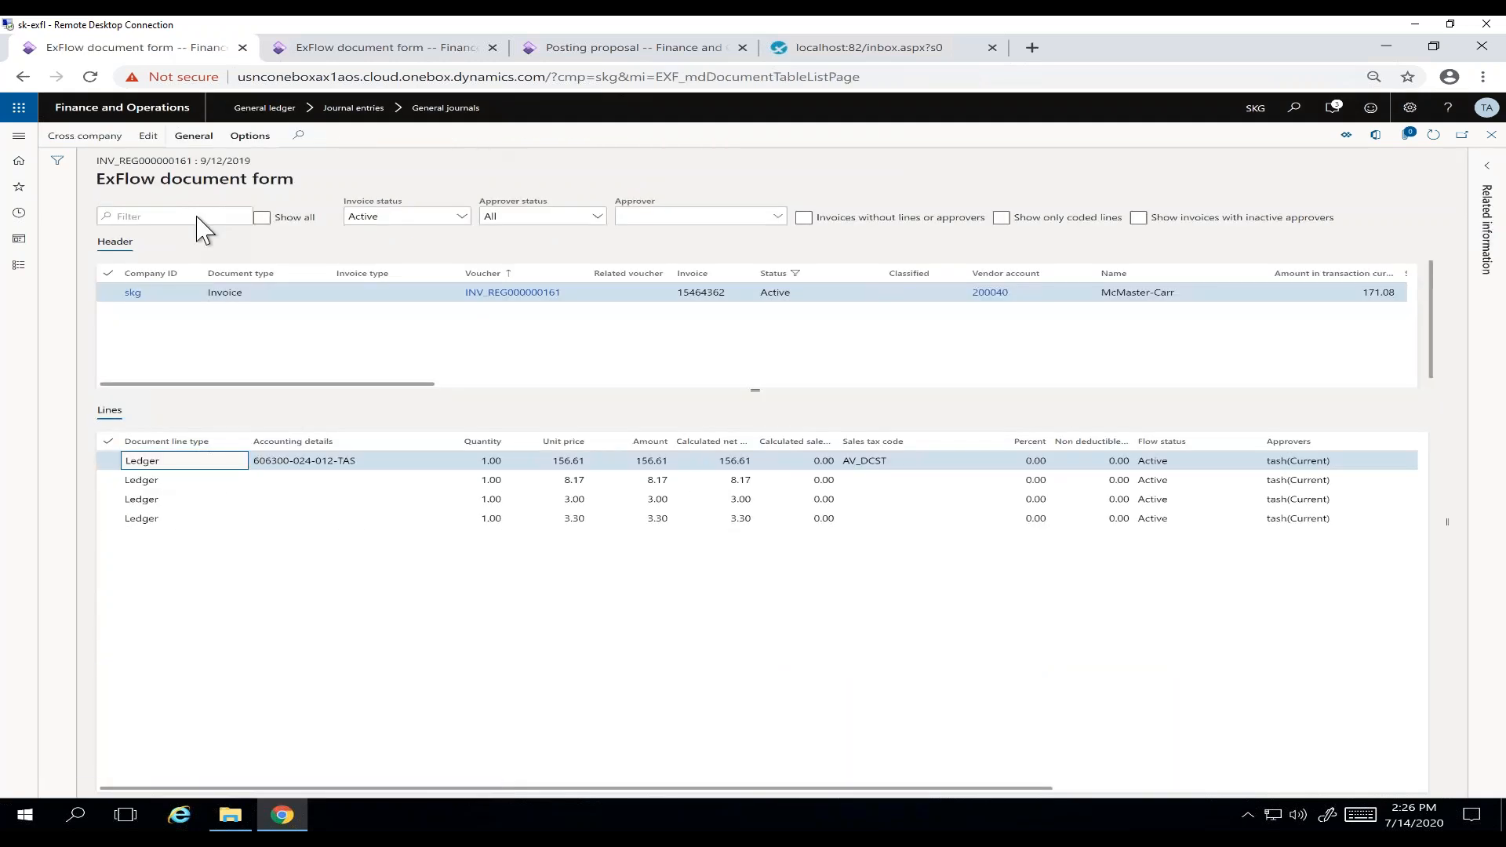
click(188, 139)
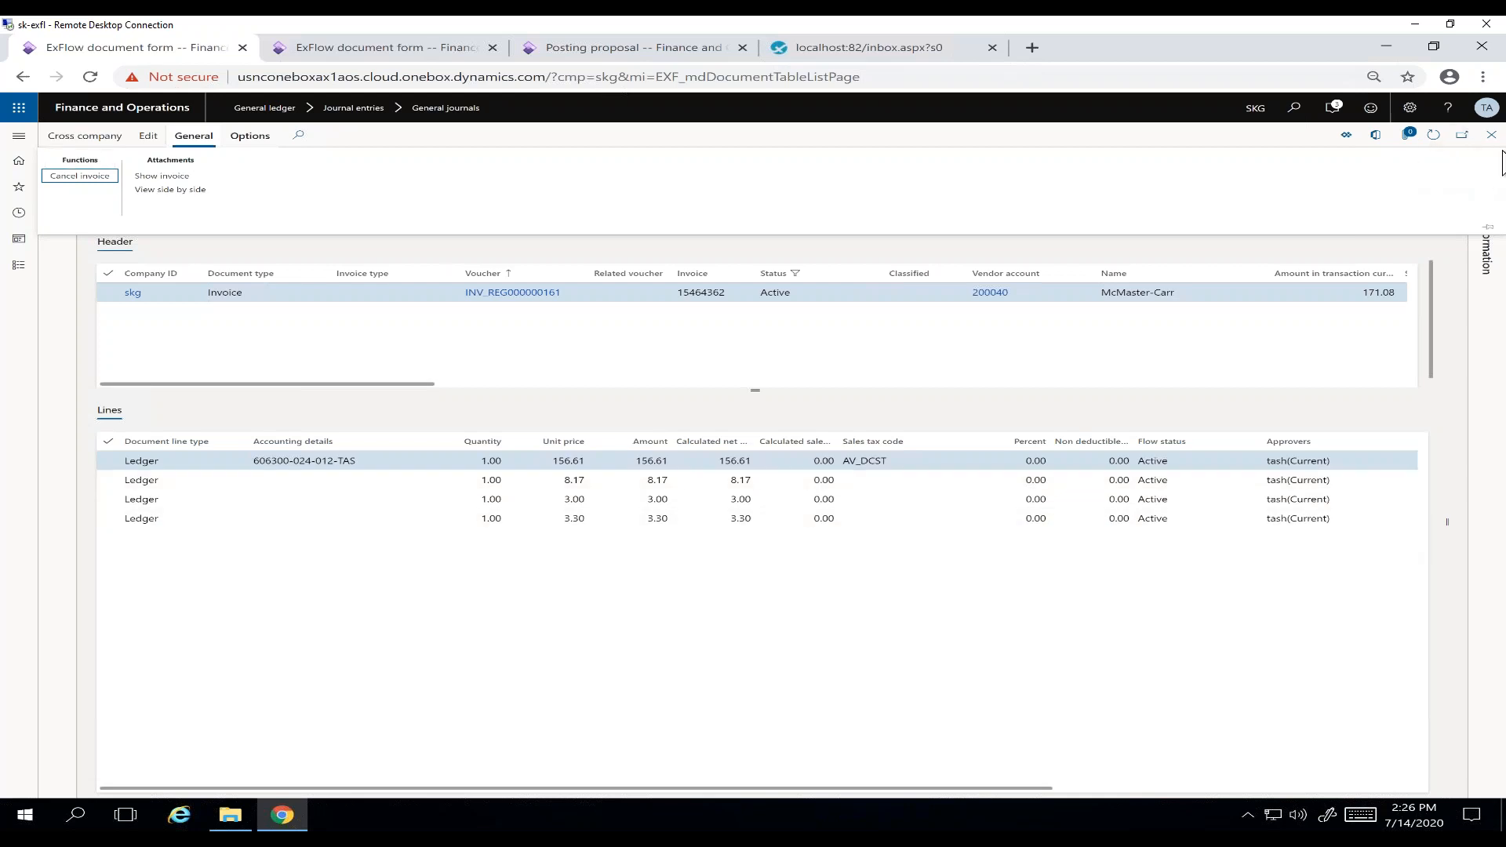
click(1491, 135)
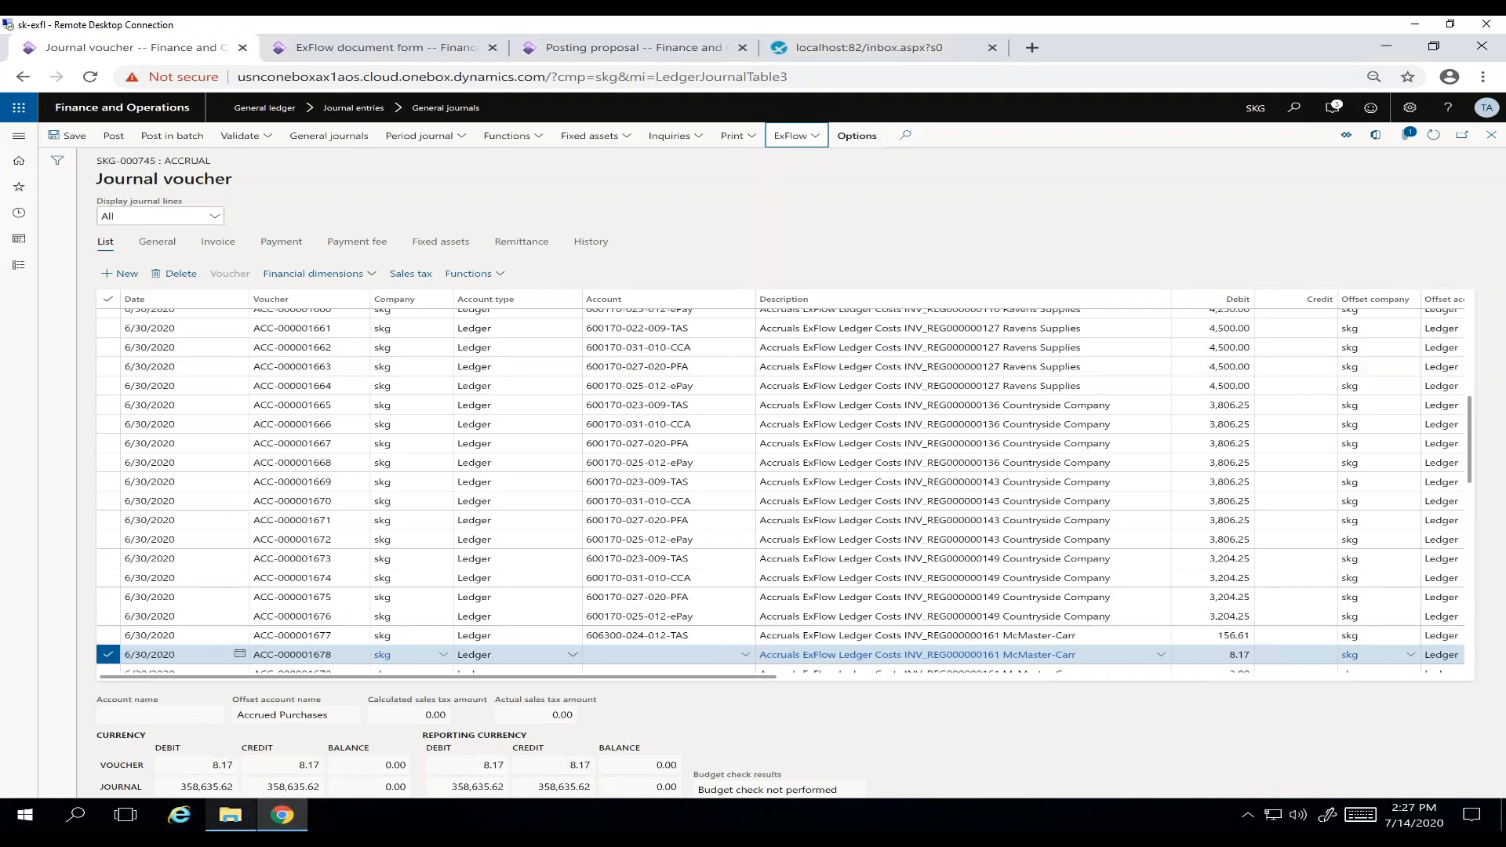
- Switch to the sk-tst-10 remote session, keep its Finance and Operations session alive, and open the Treasury Automation Suite module
mouse_move(230, 816)
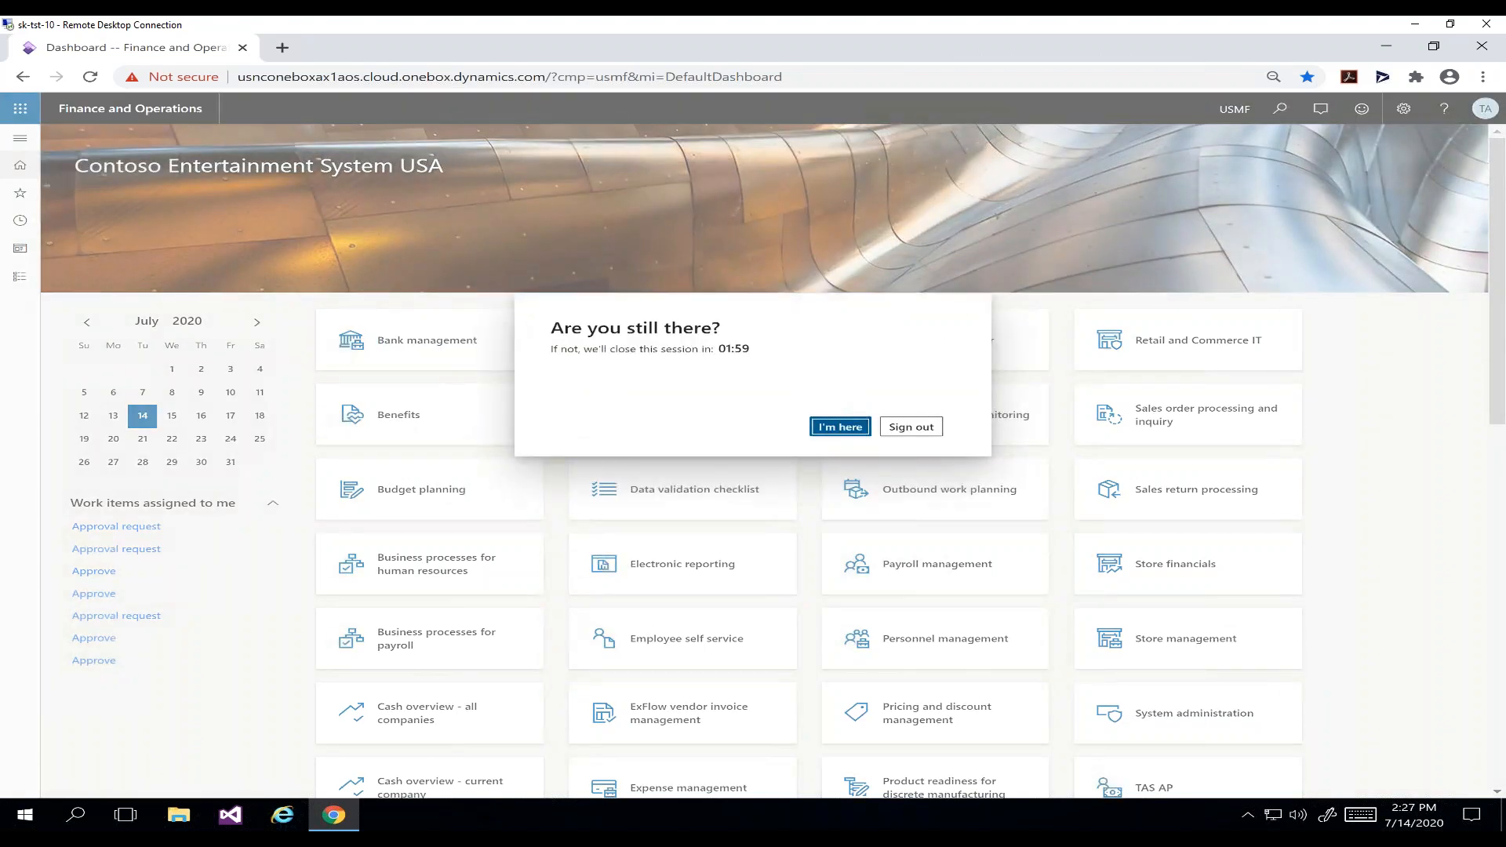
click(847, 428)
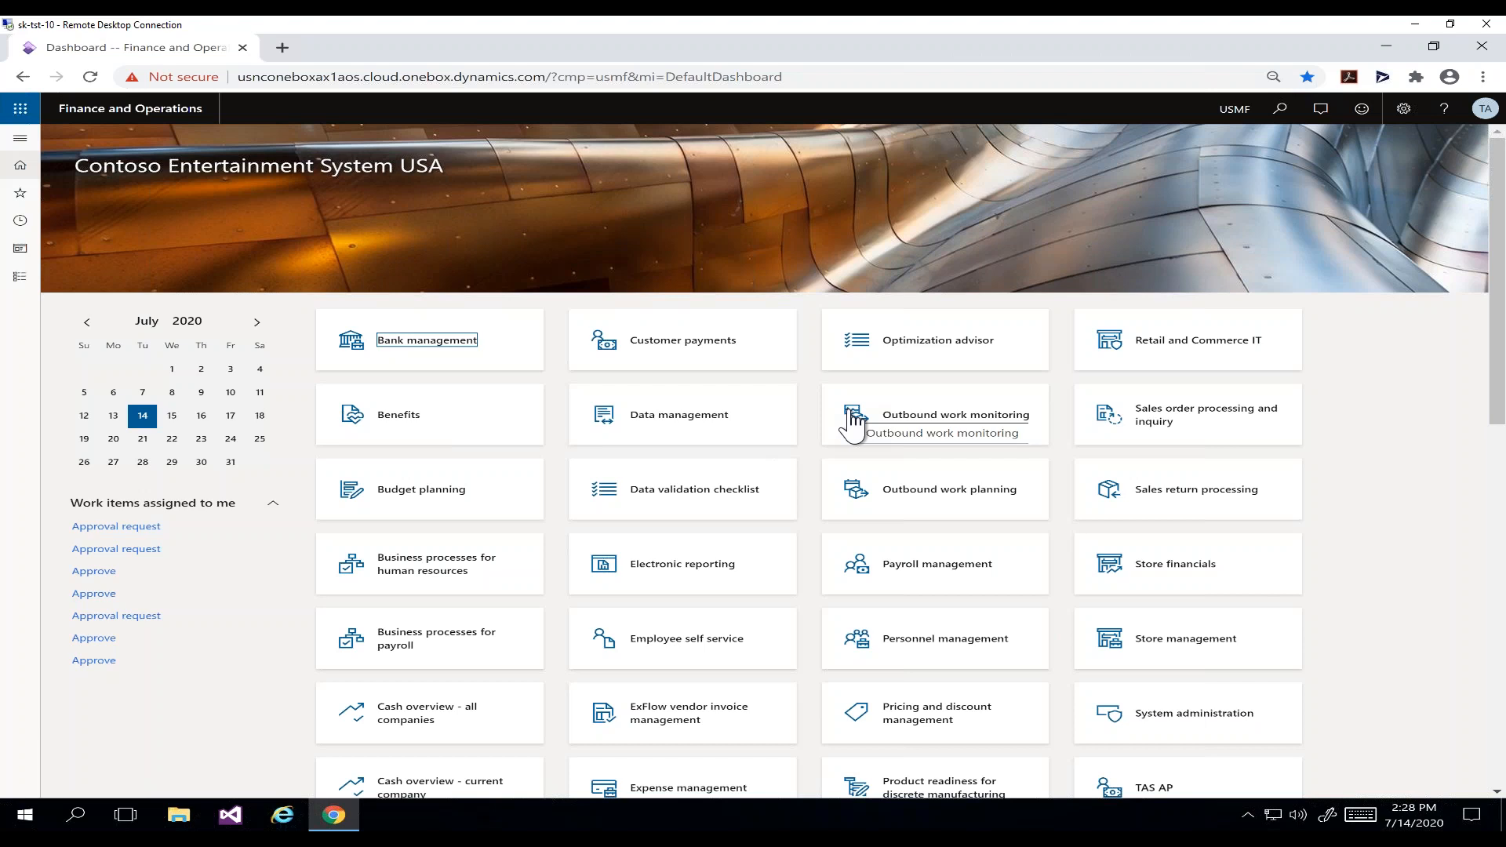
click(20, 141)
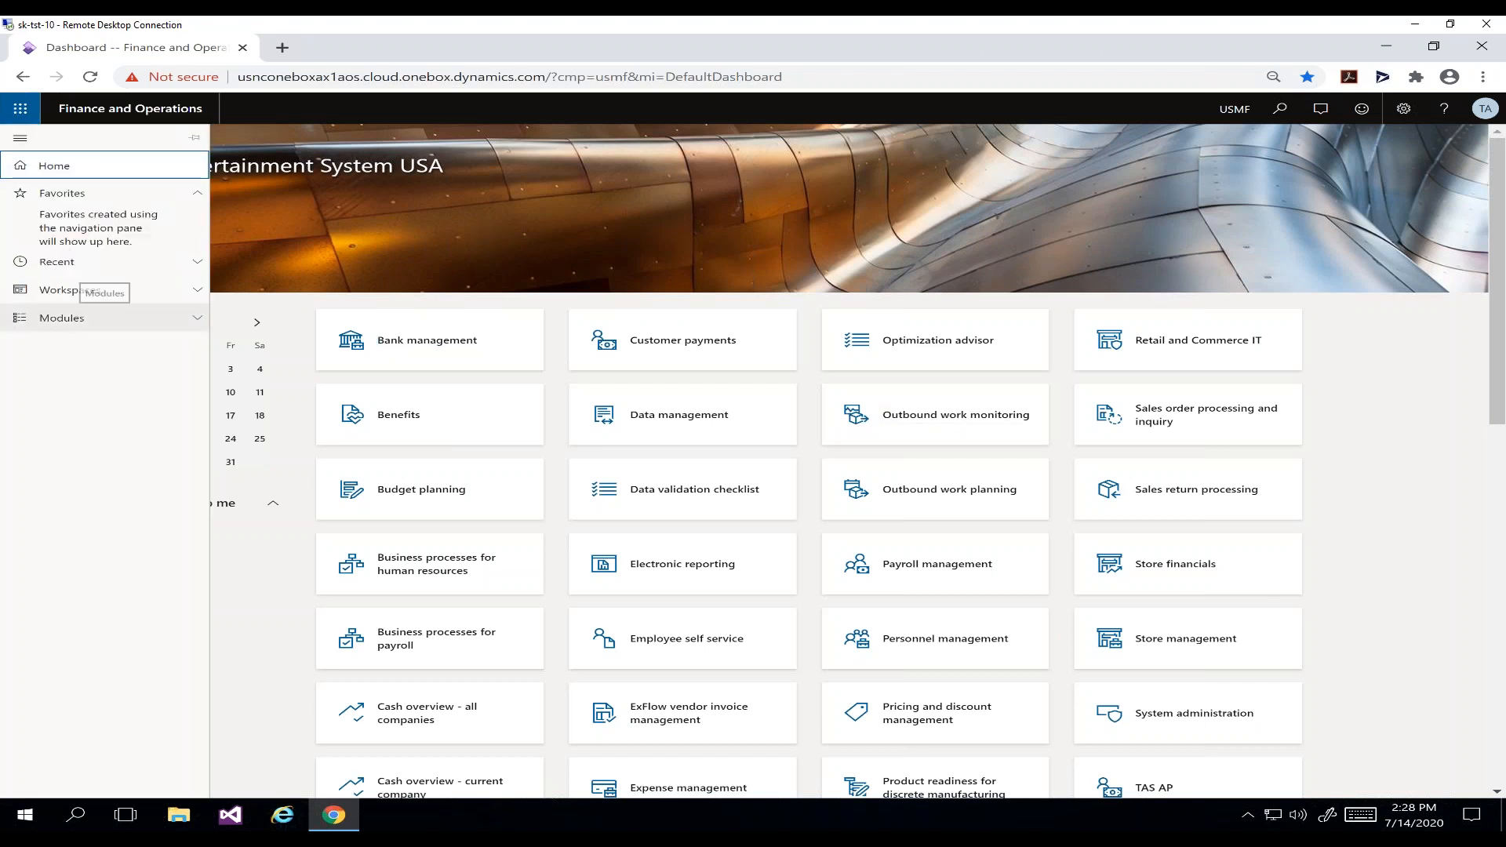
click(62, 317)
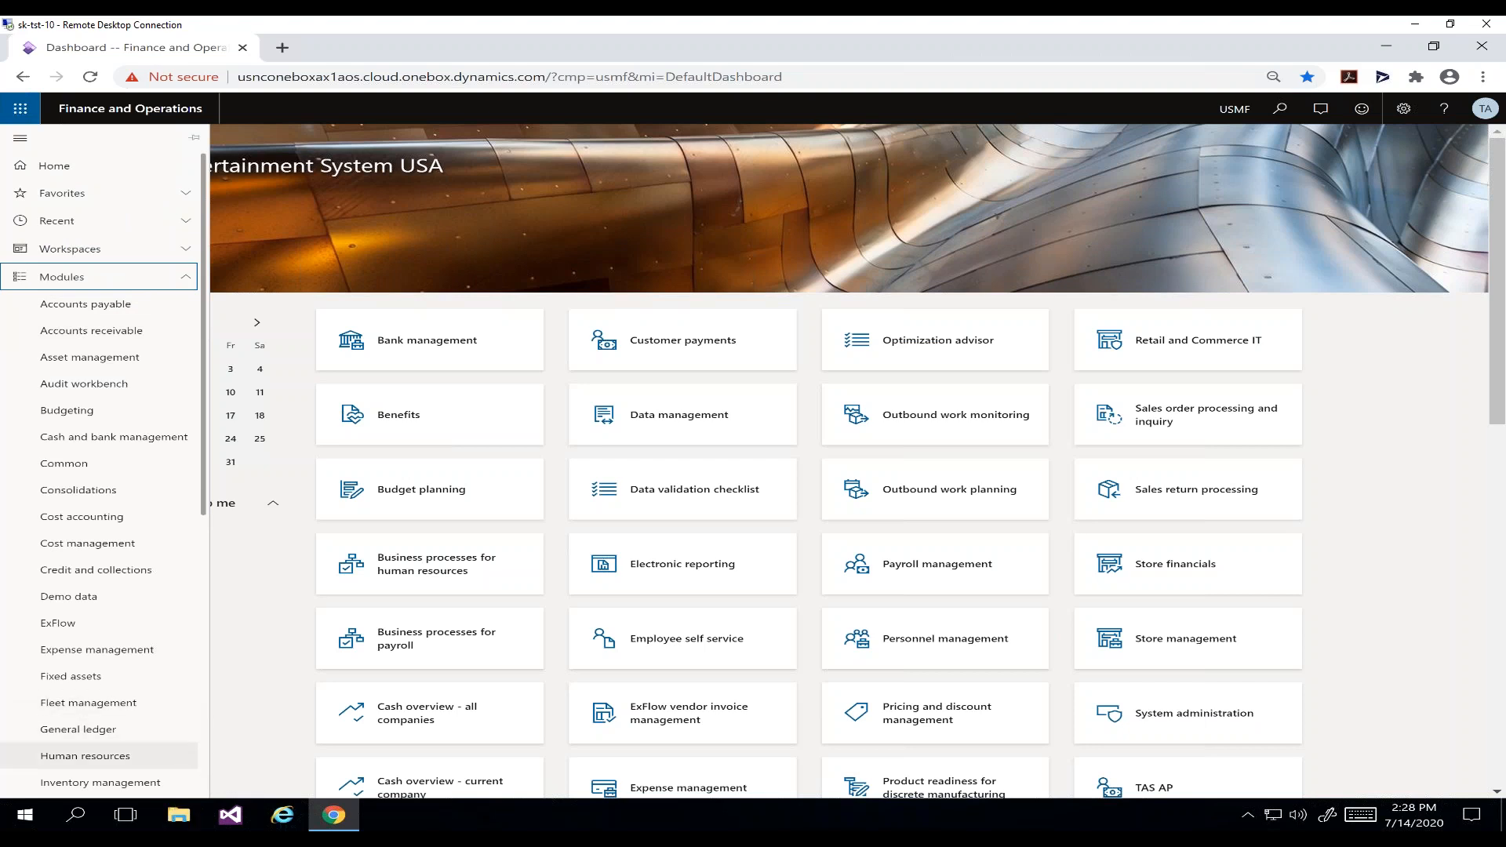
scroll(157, 753, down, 1)
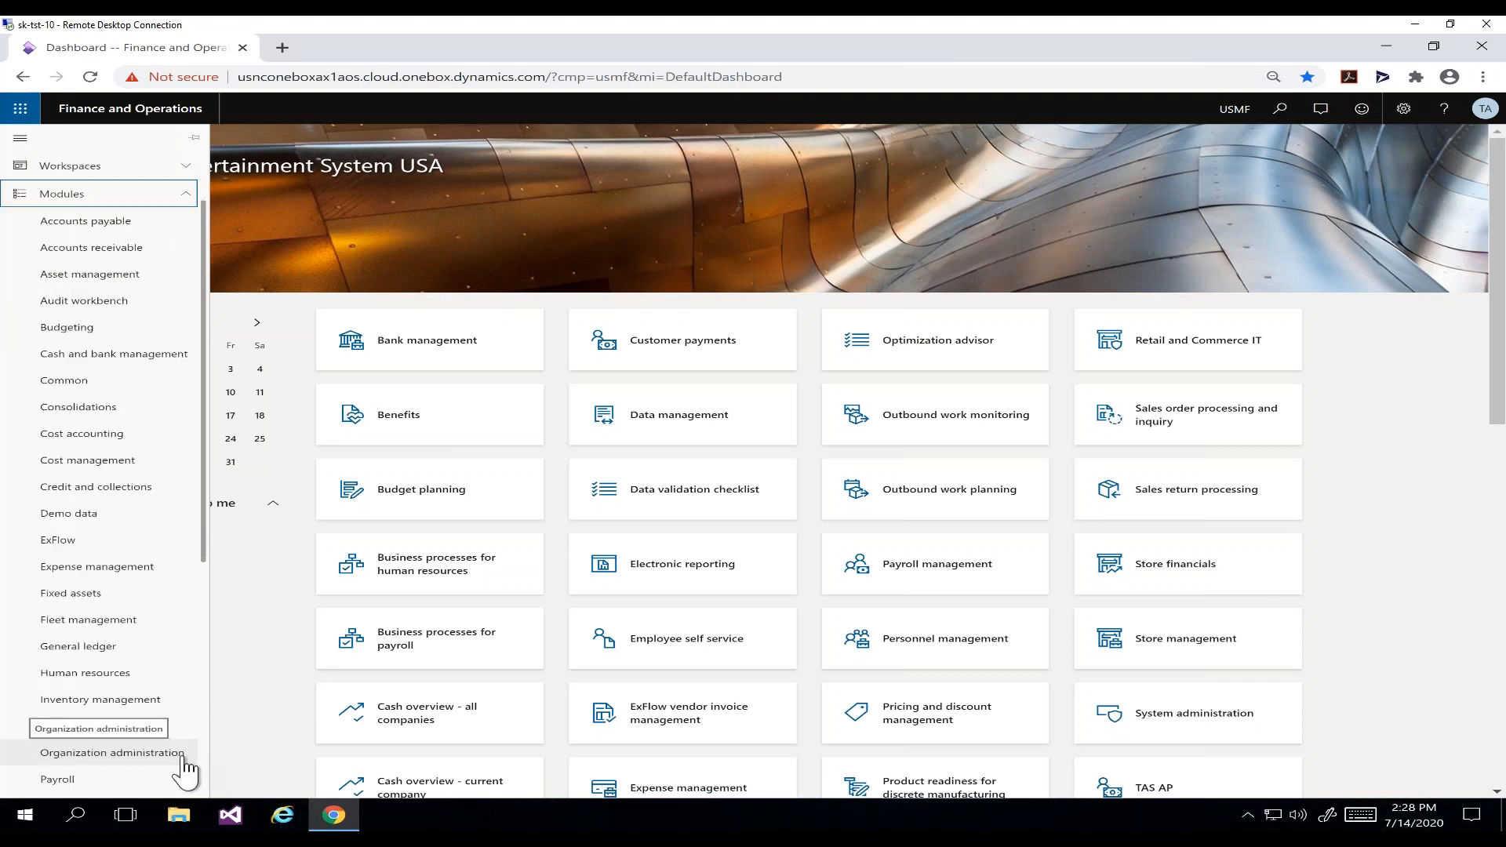
scroll(159, 768, down, 4)
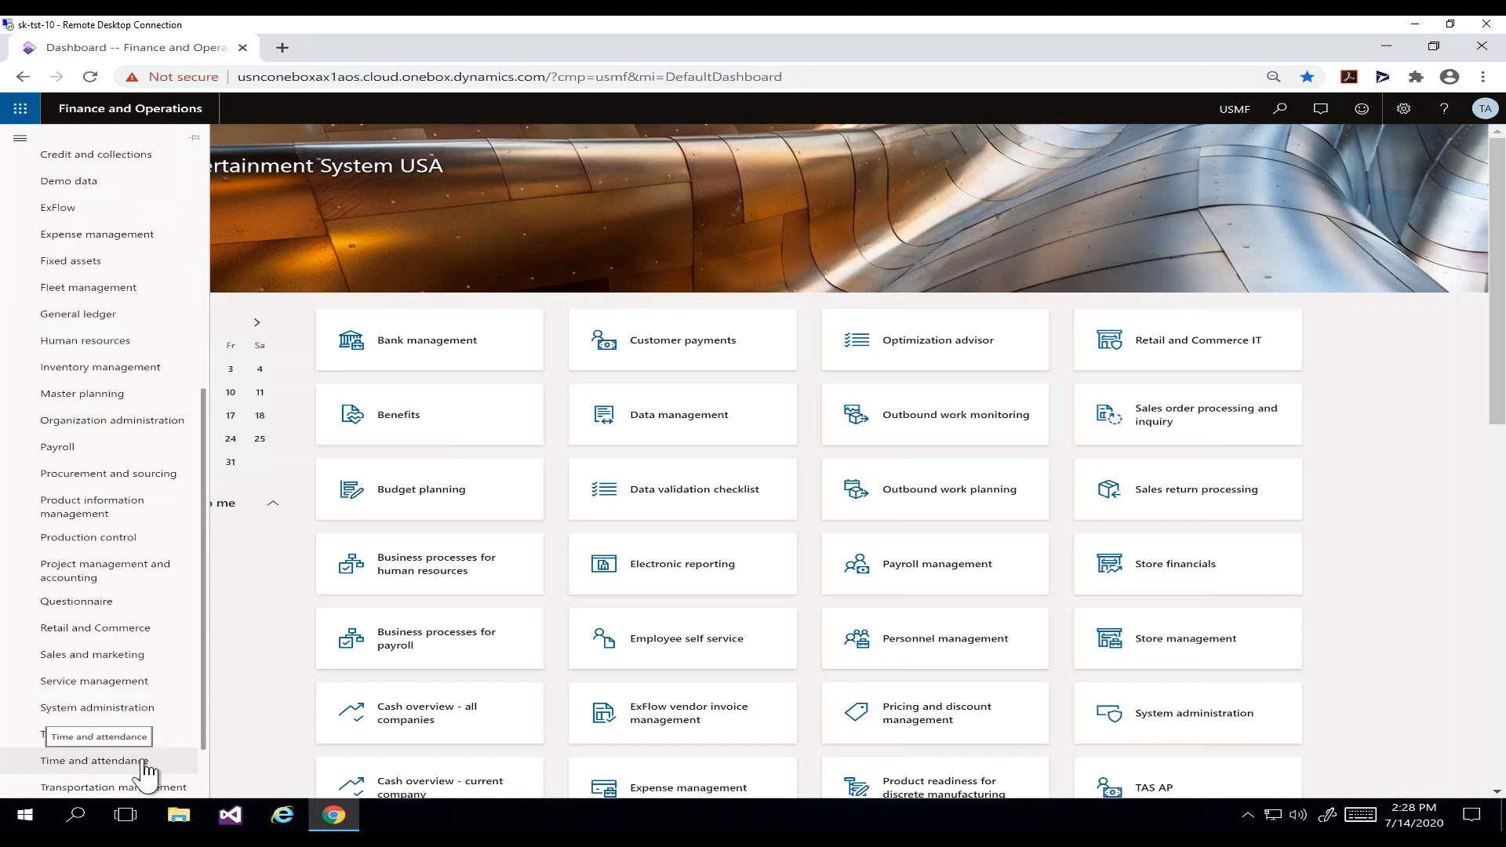
scroll(174, 714, down, 1)
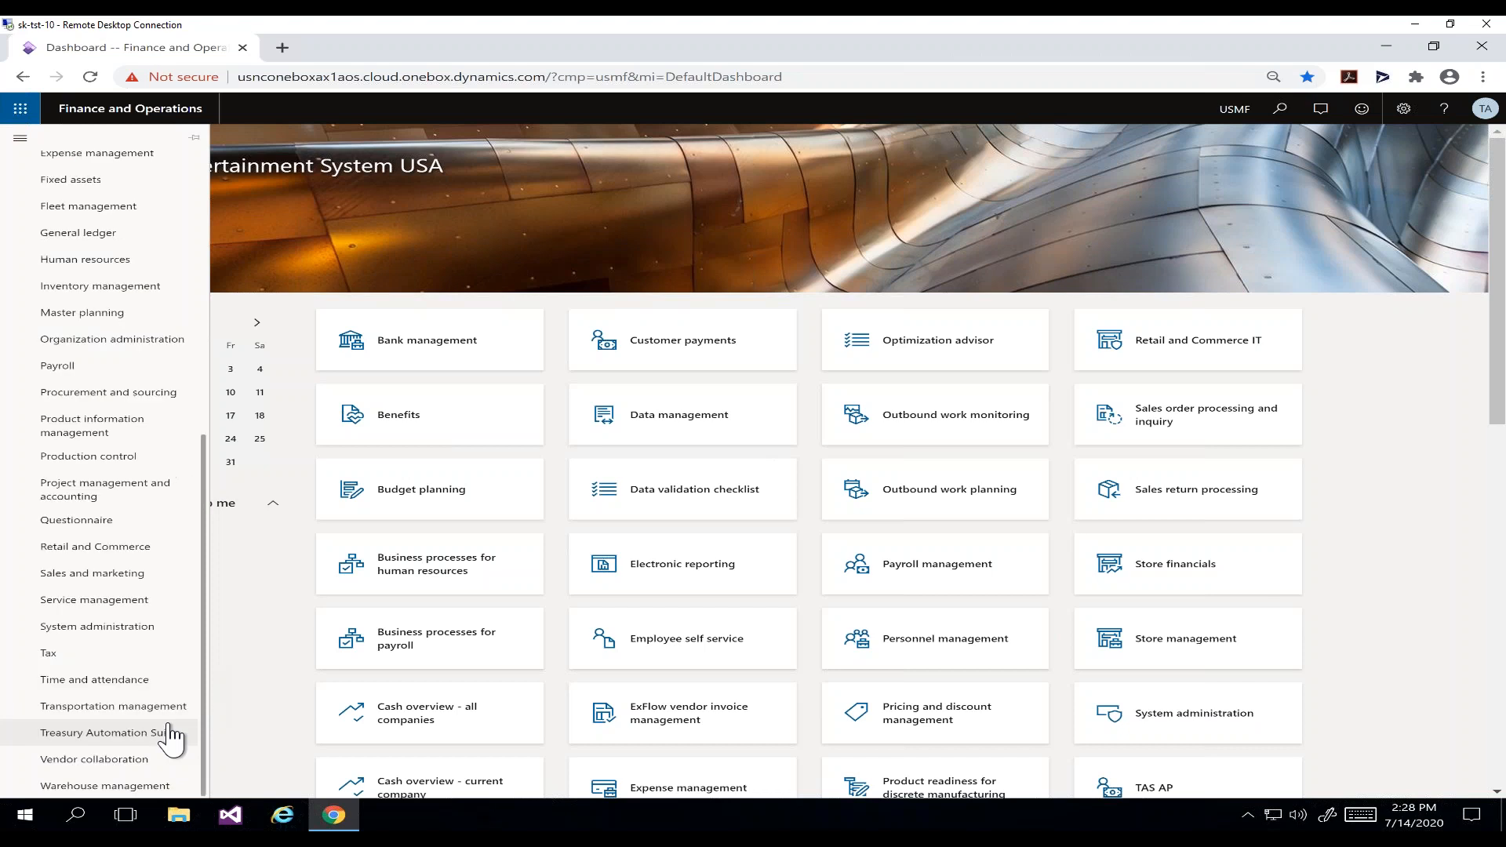
click(165, 734)
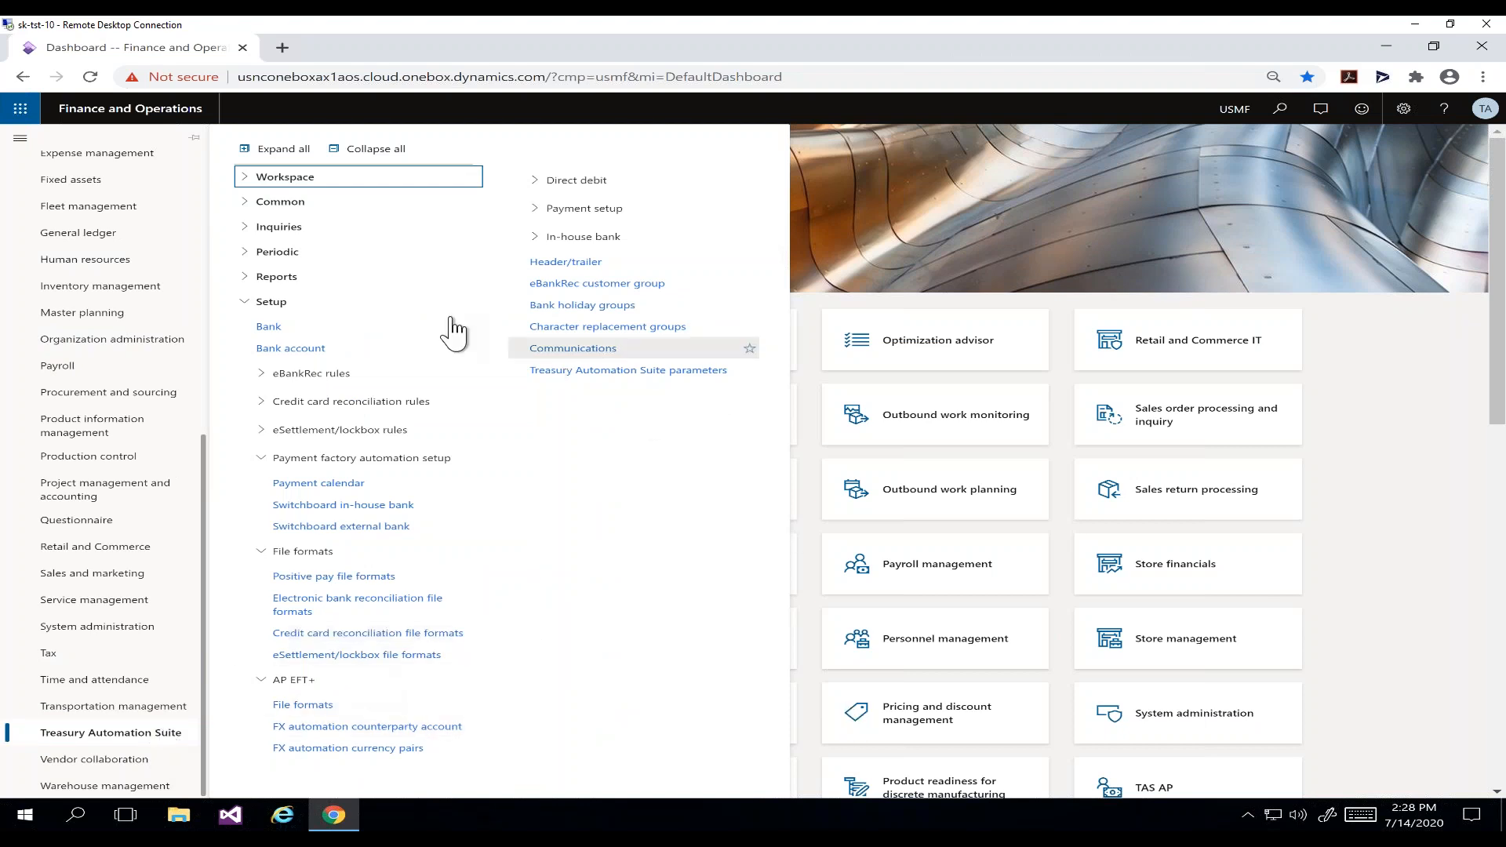
- Open the payment calendar from the payment factory automation setup
click(386, 147)
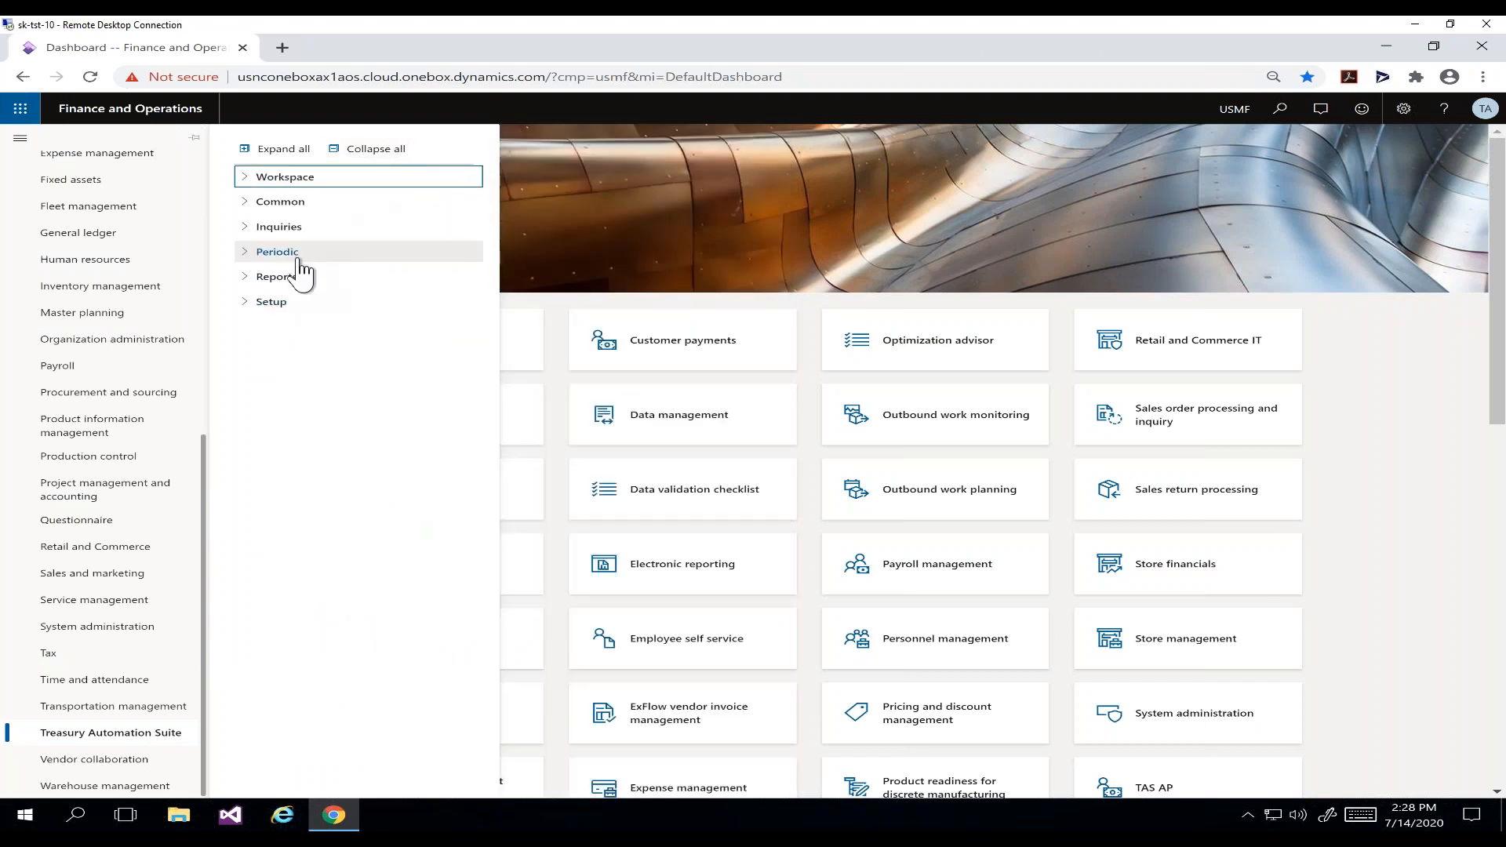
click(297, 303)
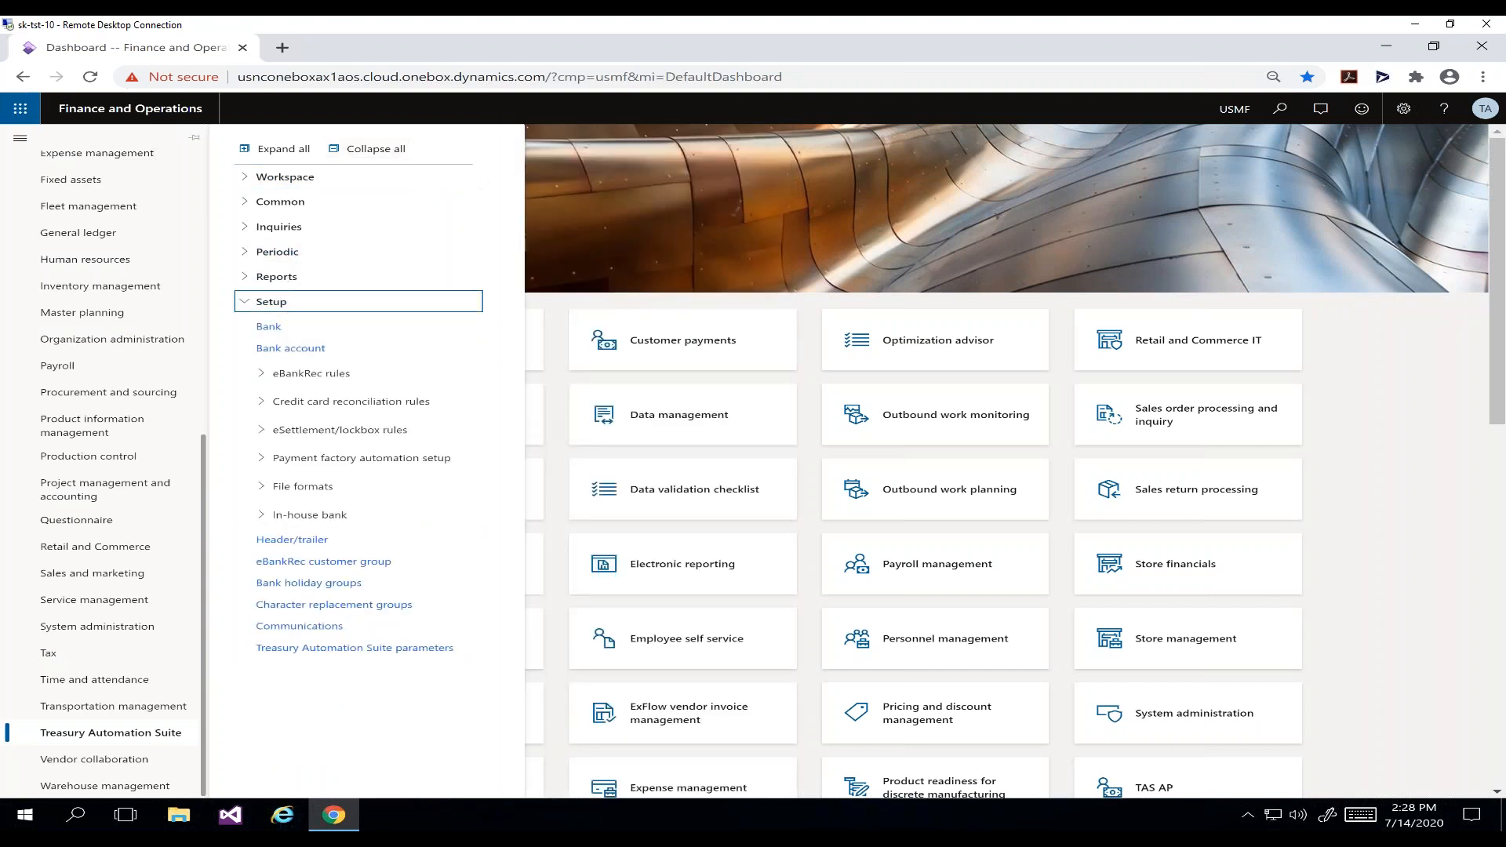
click(398, 467)
click(348, 484)
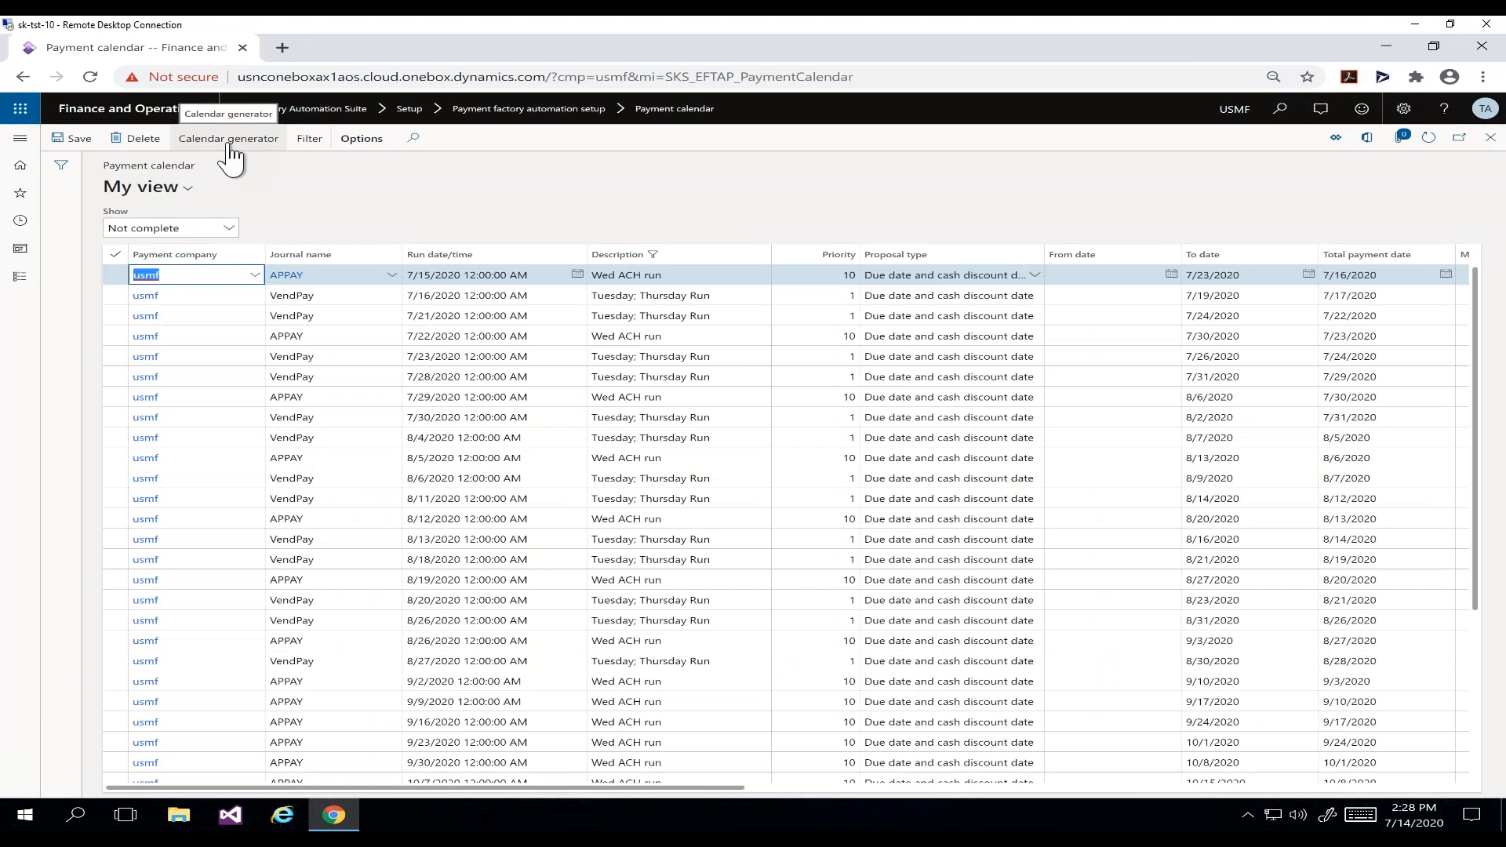
- Start the calendar generator for the VendPay journal with a start date of 7/14/2020 and an end date of 9/30/2020
click(230, 145)
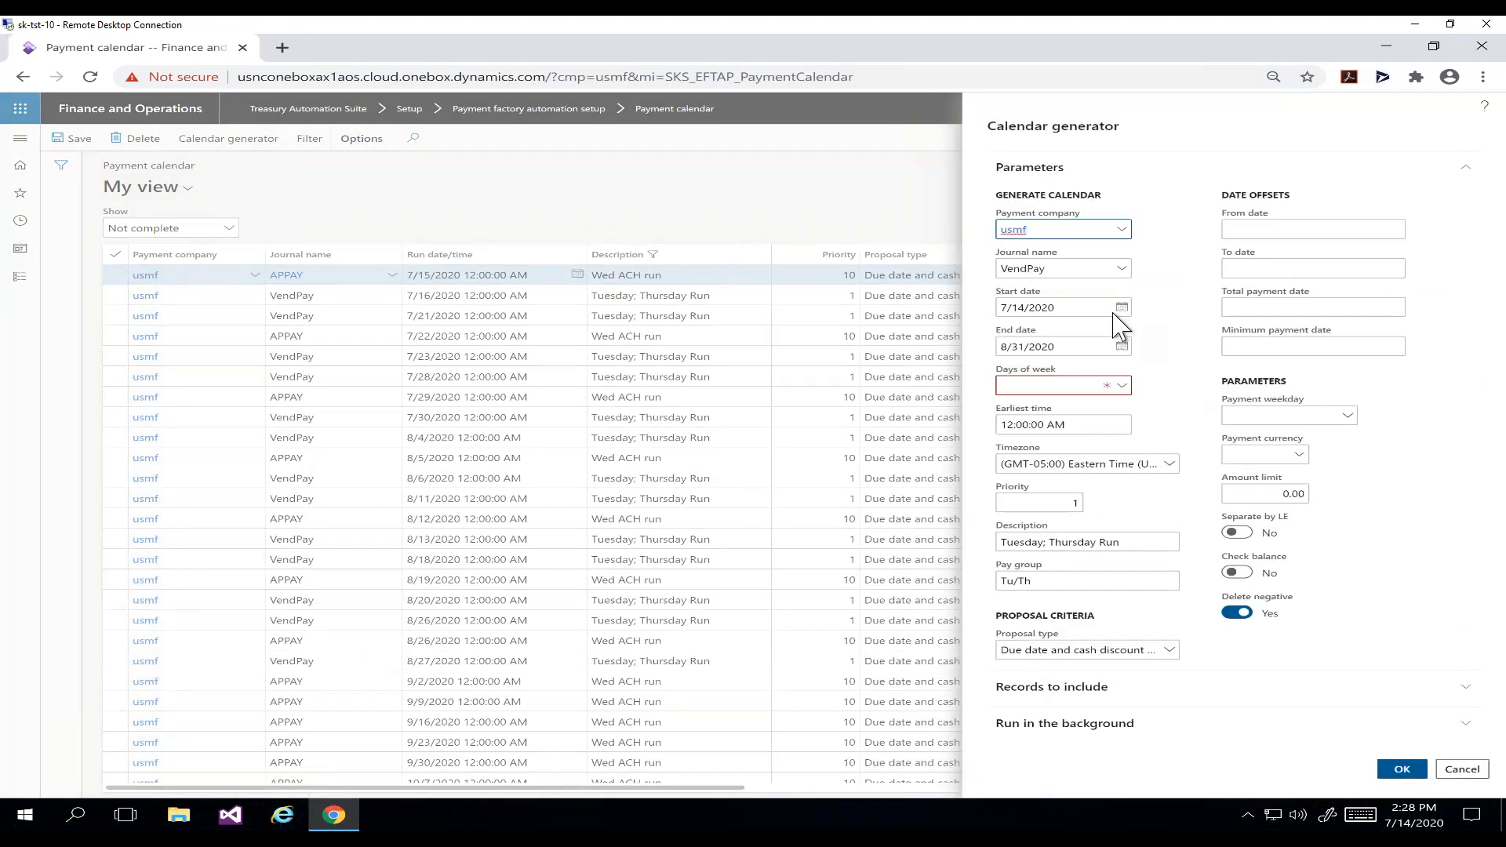
click(1060, 270)
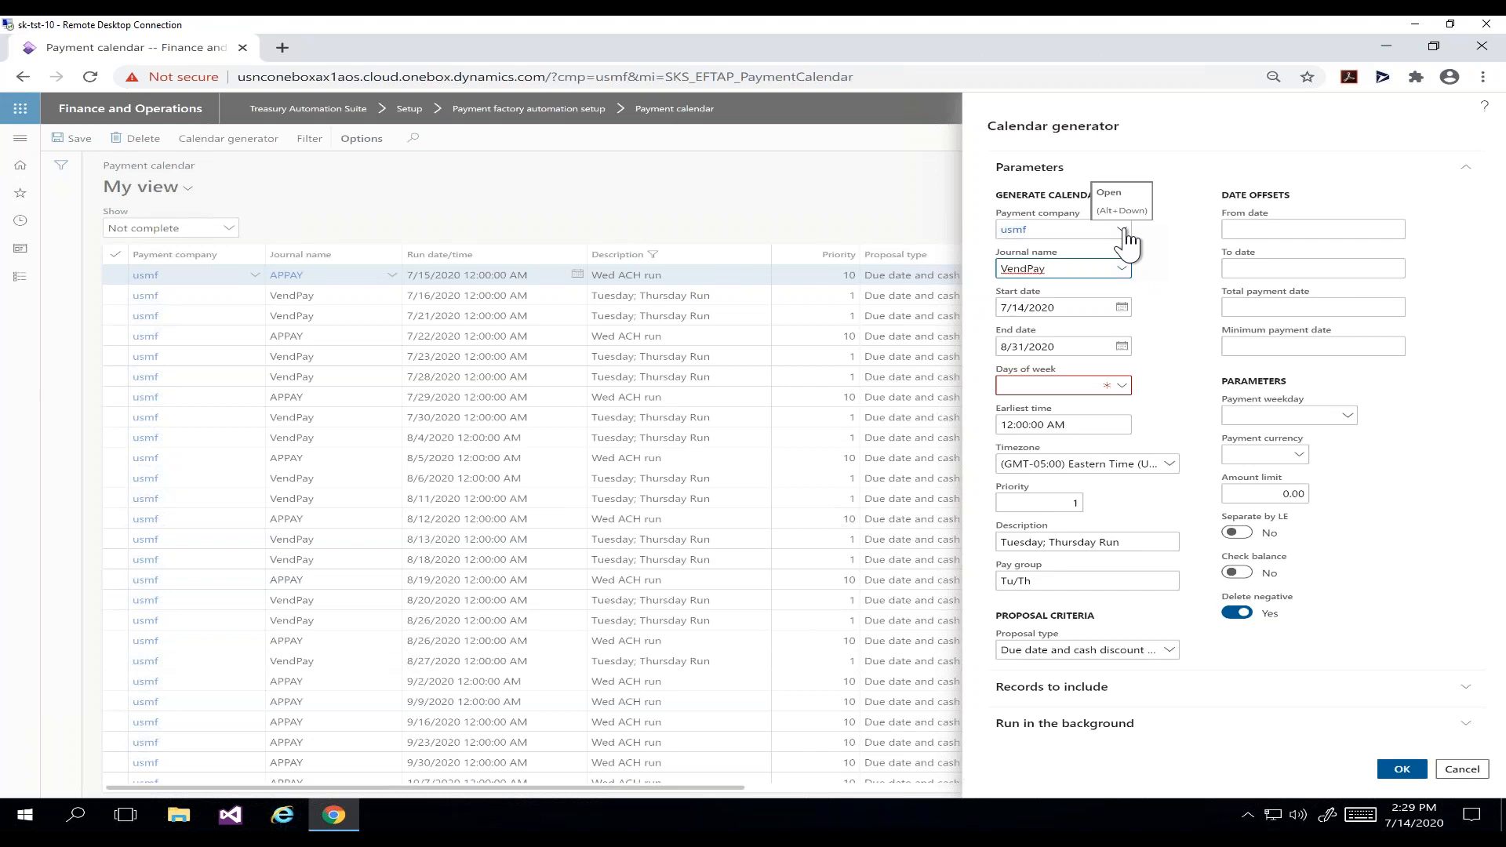
click(1073, 310)
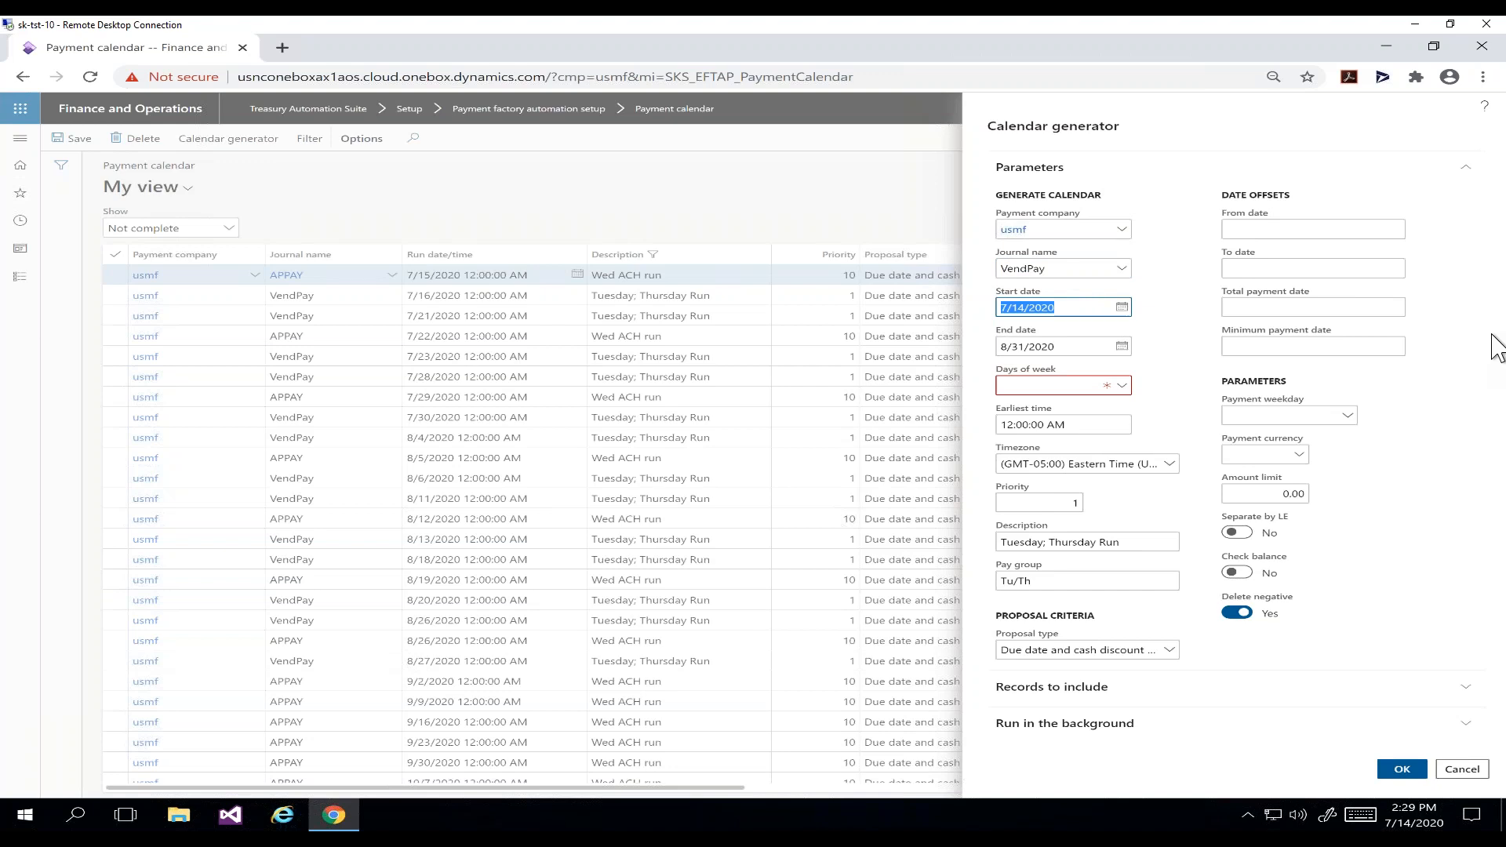
text(7/14)
key(Tab)
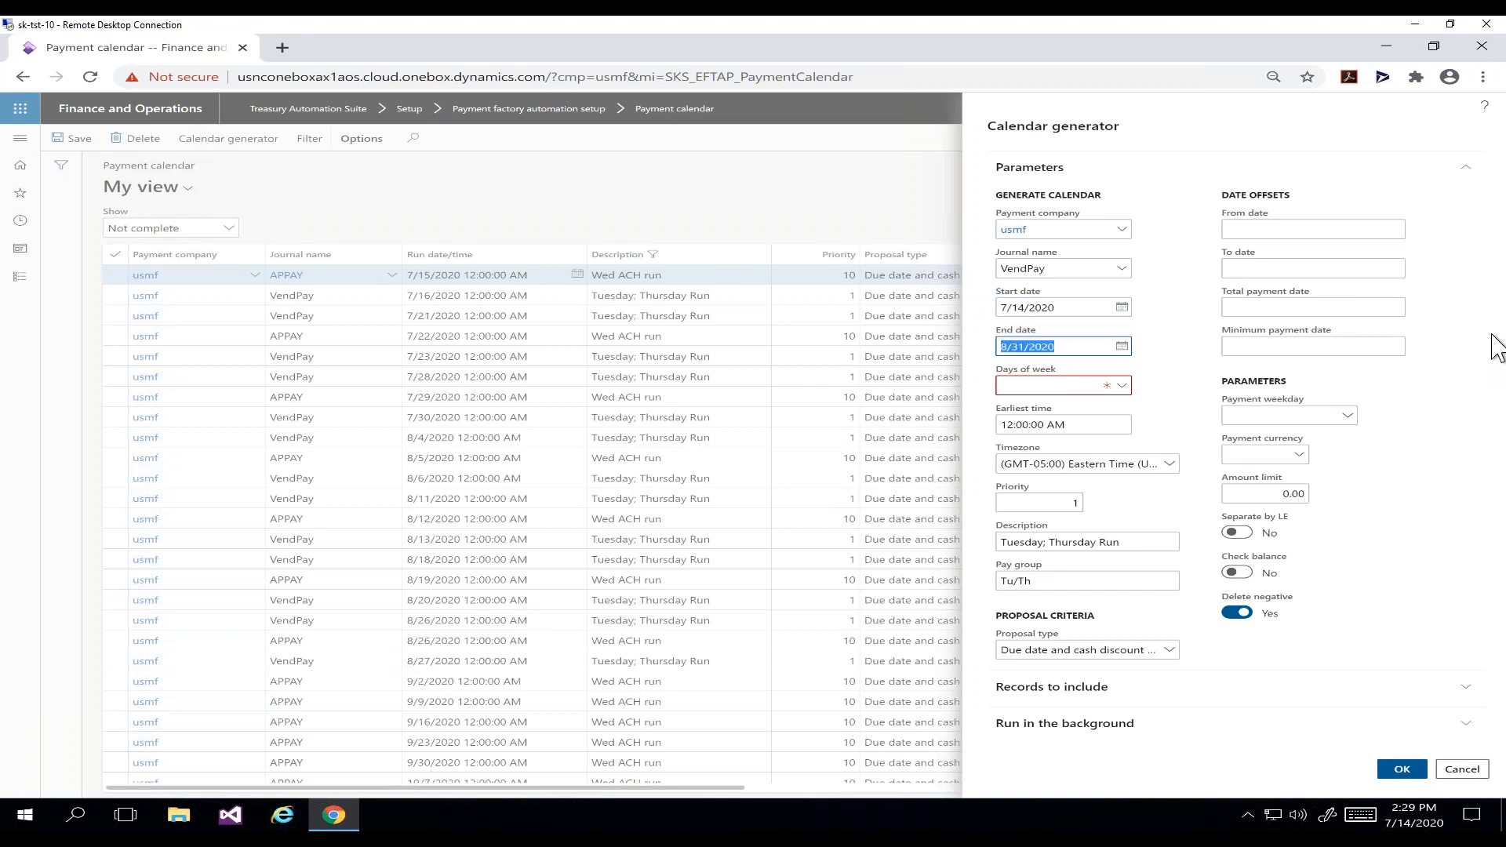
text(9/30)
key(Tab)
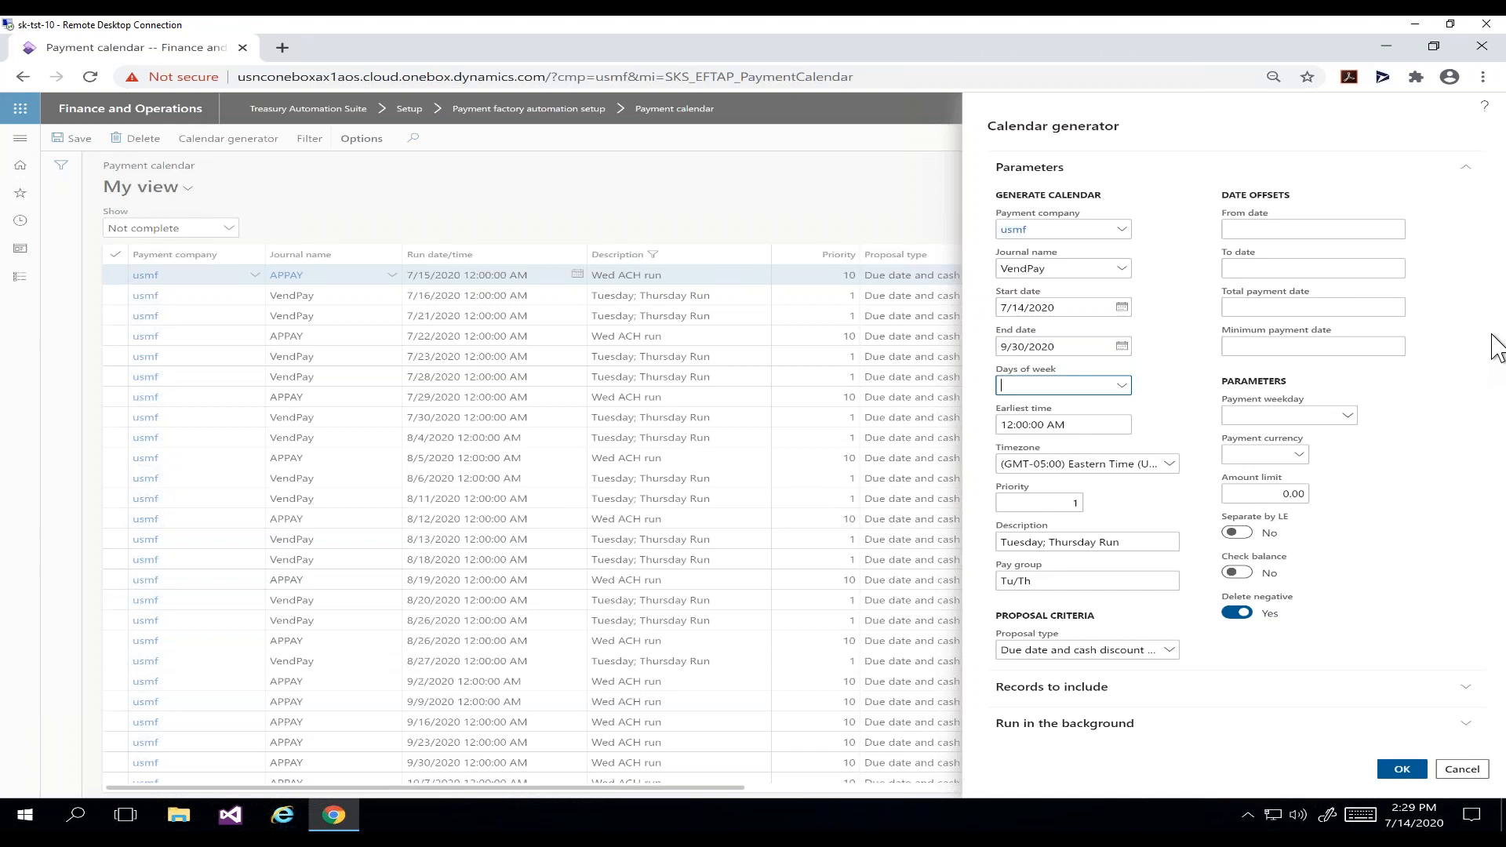
- Set the generated calendar's days of week to Tuesday only
click(1119, 386)
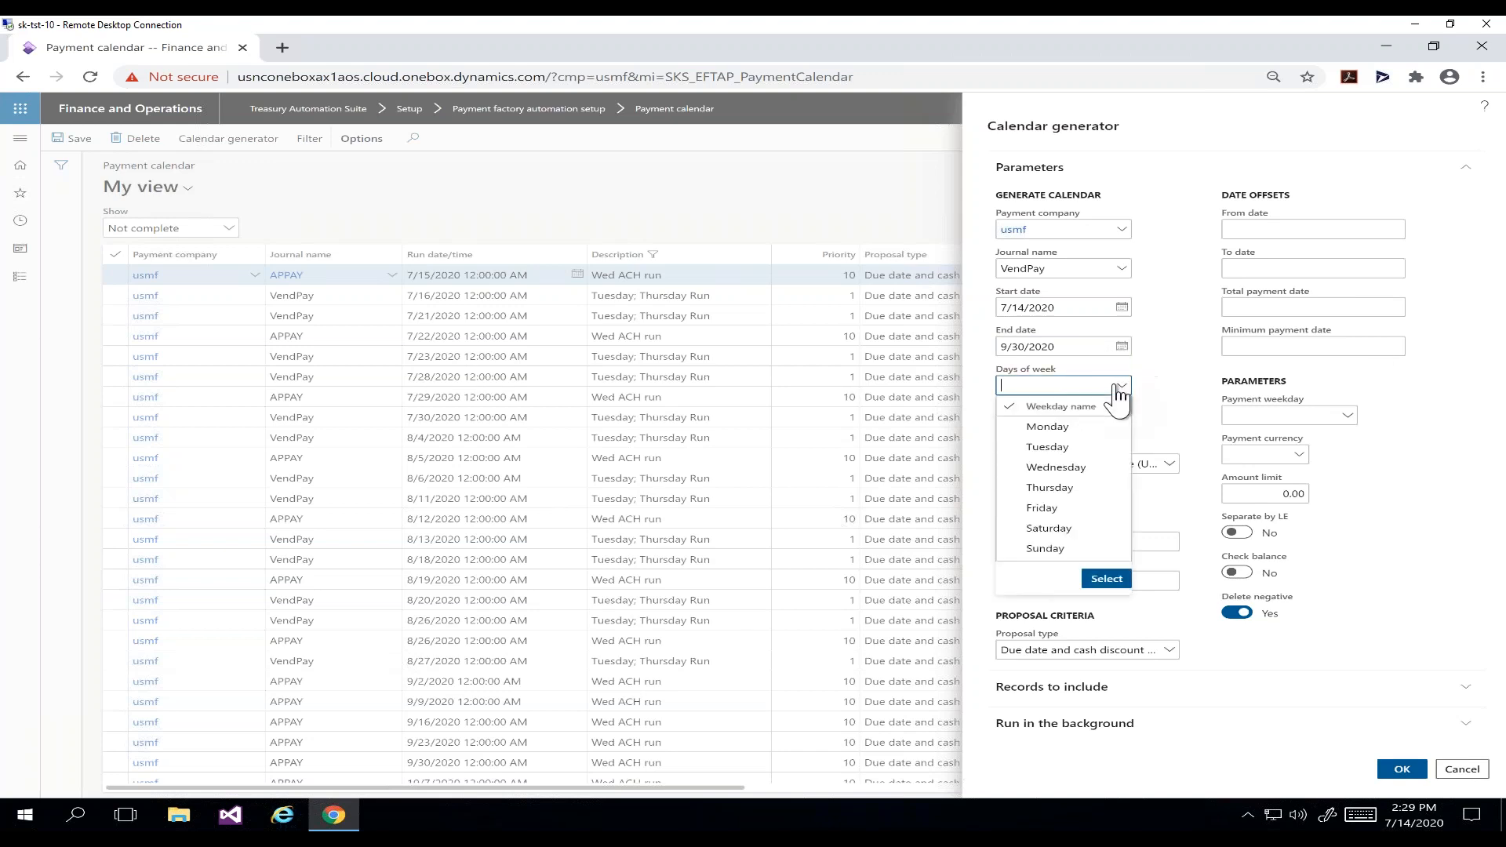
click(1046, 448)
click(1048, 469)
click(1046, 488)
click(1059, 488)
click(1057, 468)
click(1056, 517)
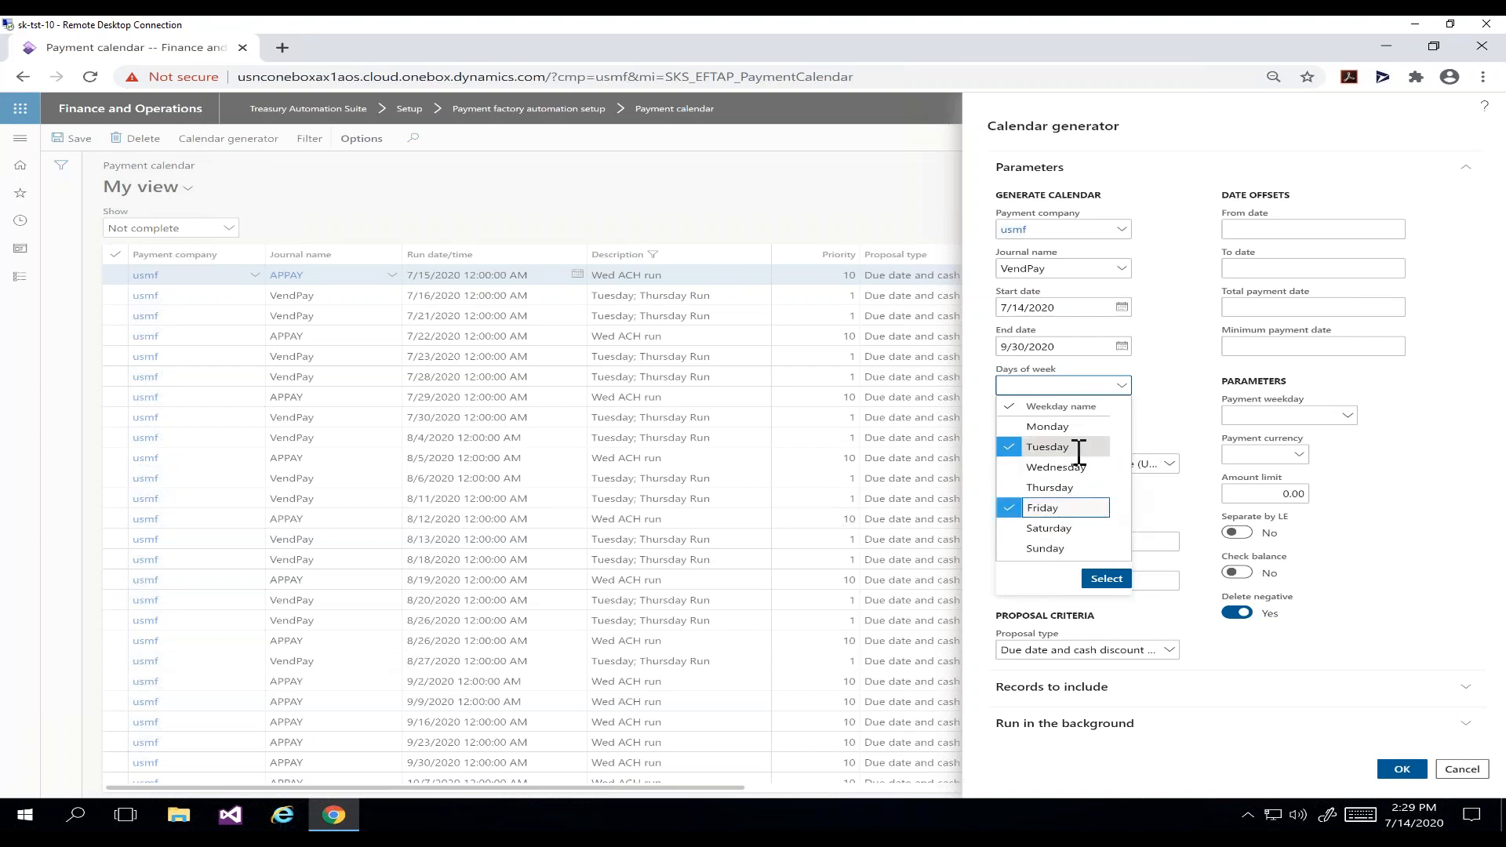
click(1128, 514)
click(1107, 579)
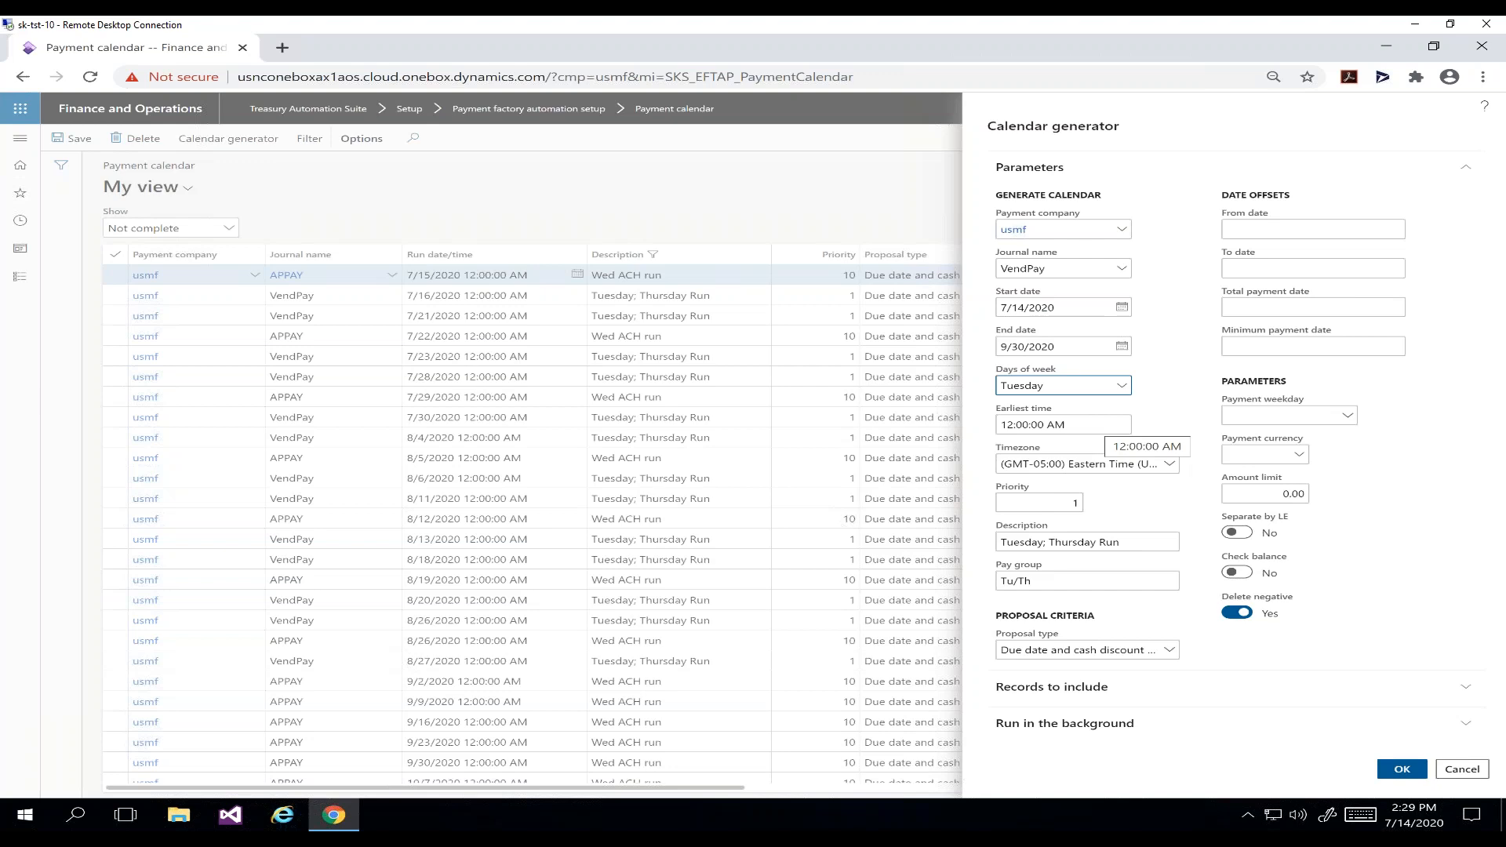
- Describe the calendar as "Tuesday Demo Run" and set its pay group to TDR
click(1100, 428)
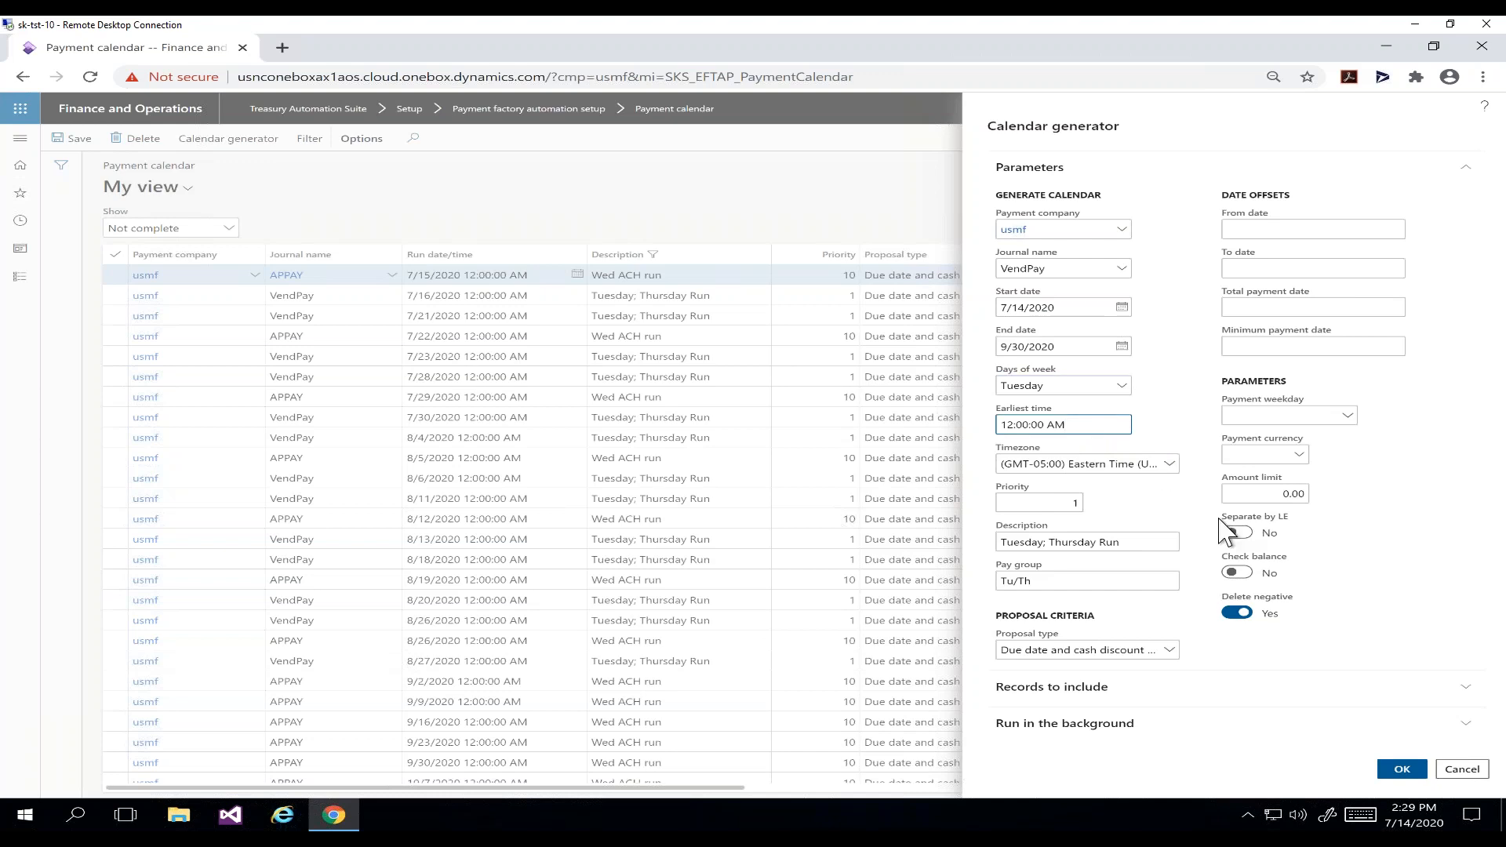
key(Tab)
key(Tab)
key(Tab)
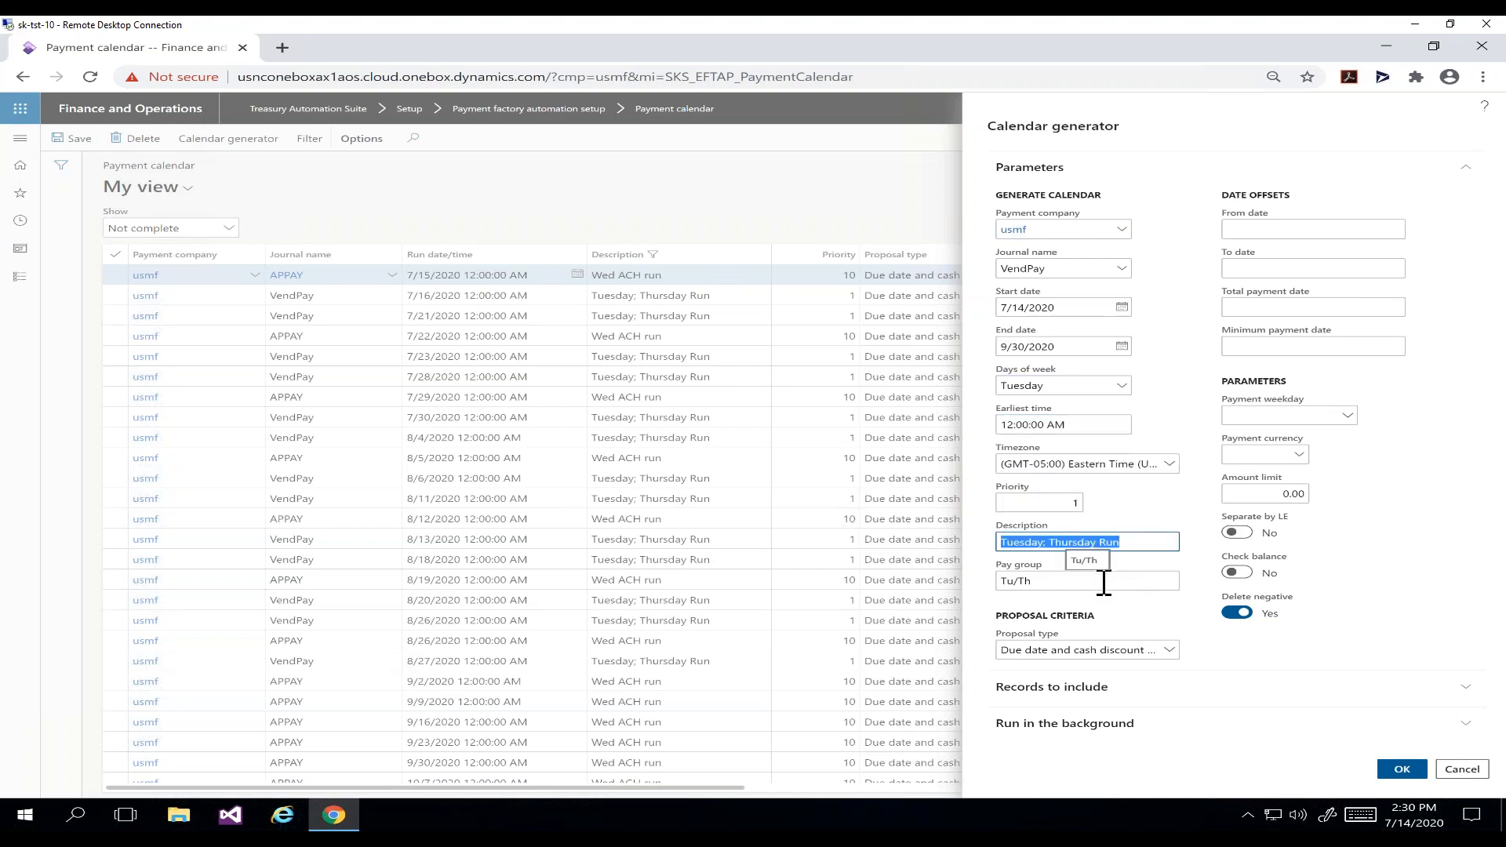
text(Tuesday )
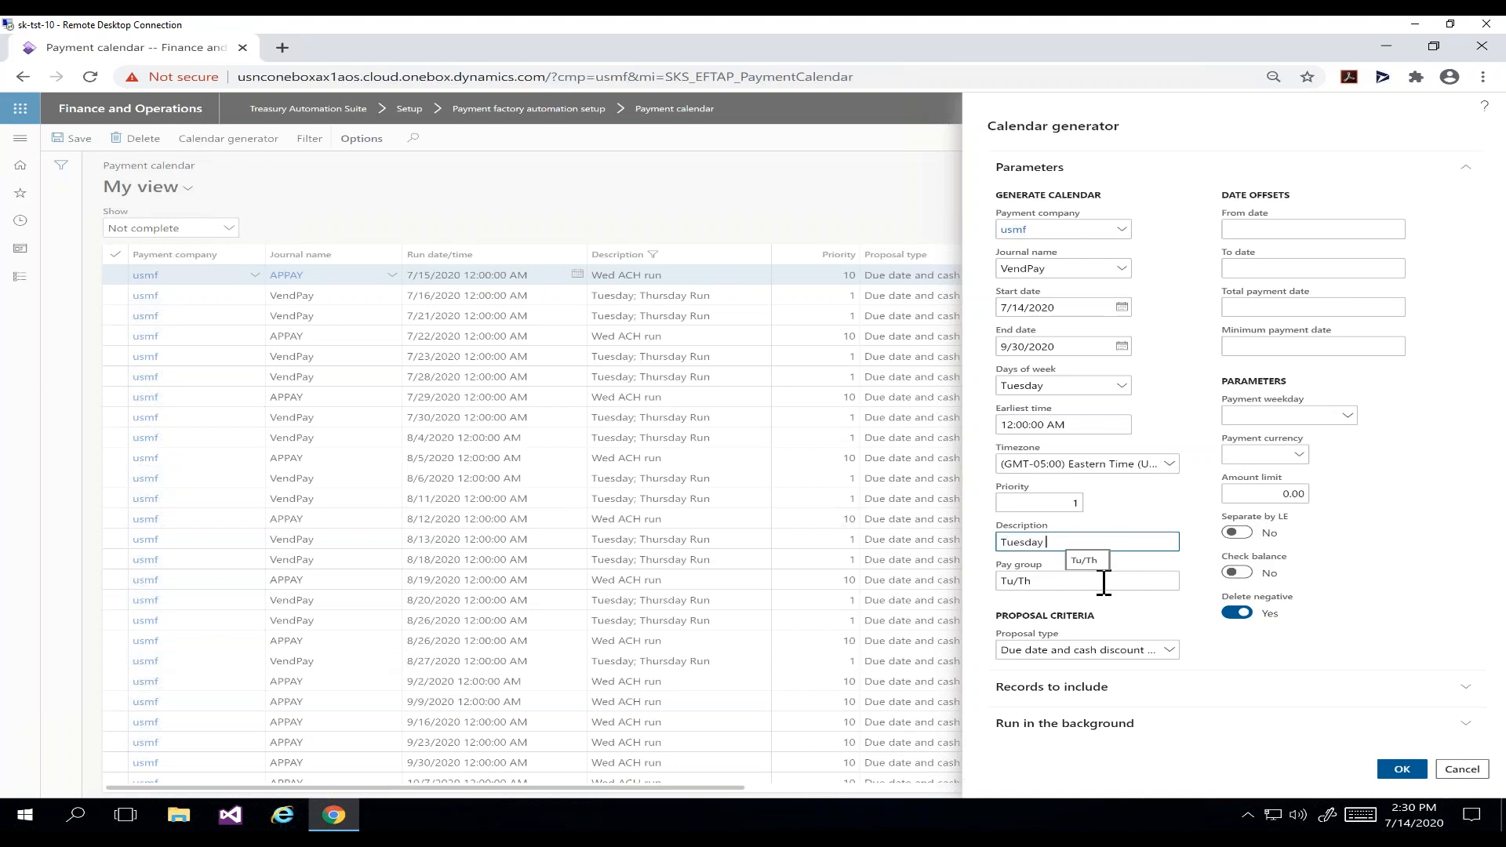
text(Demo Run)
key(Tab)
key(BackSpace)
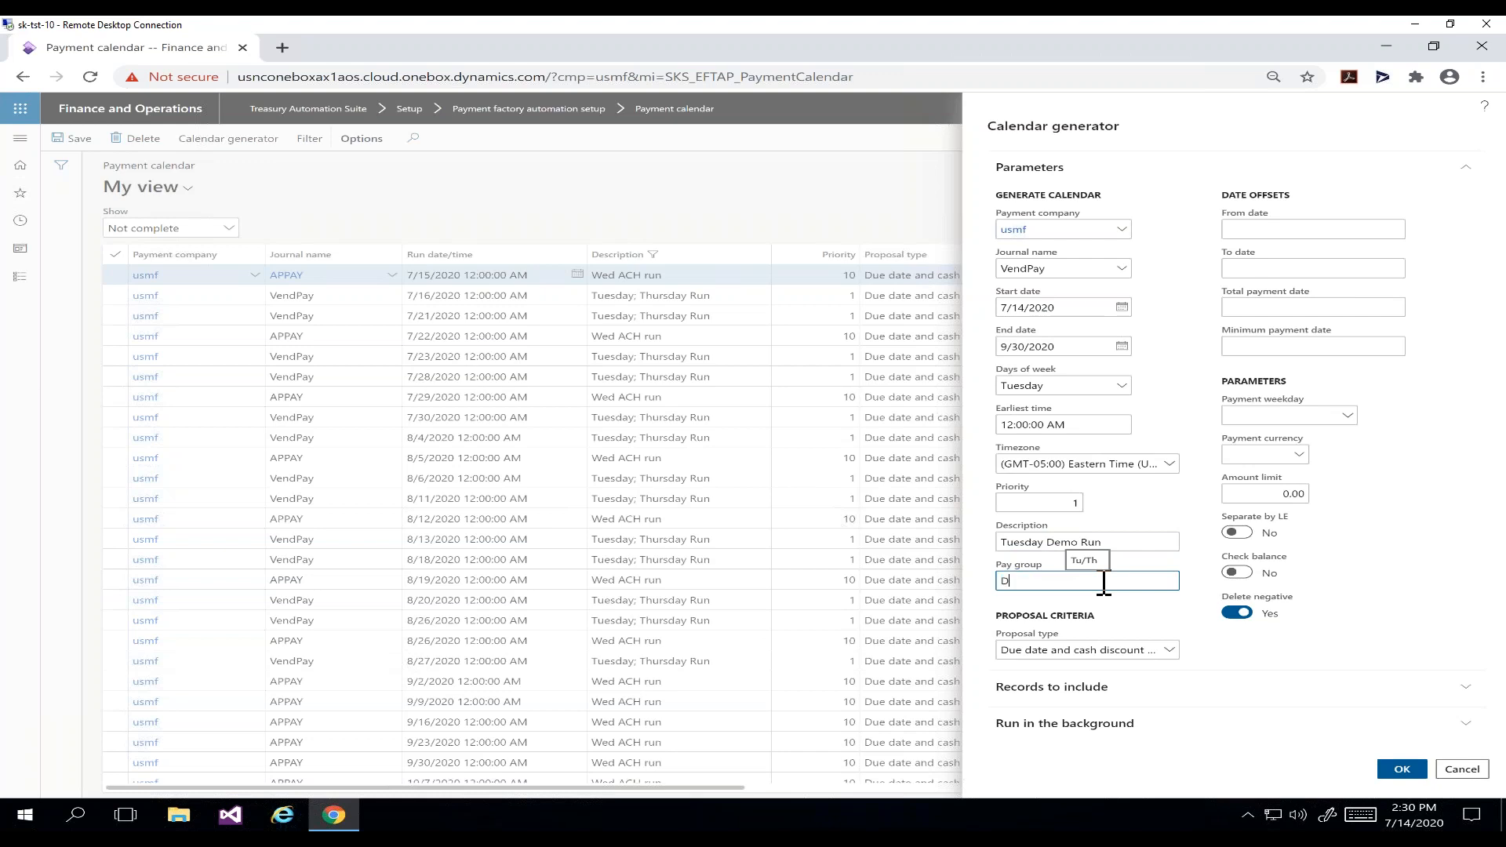
text(TDR)
key(Tab)
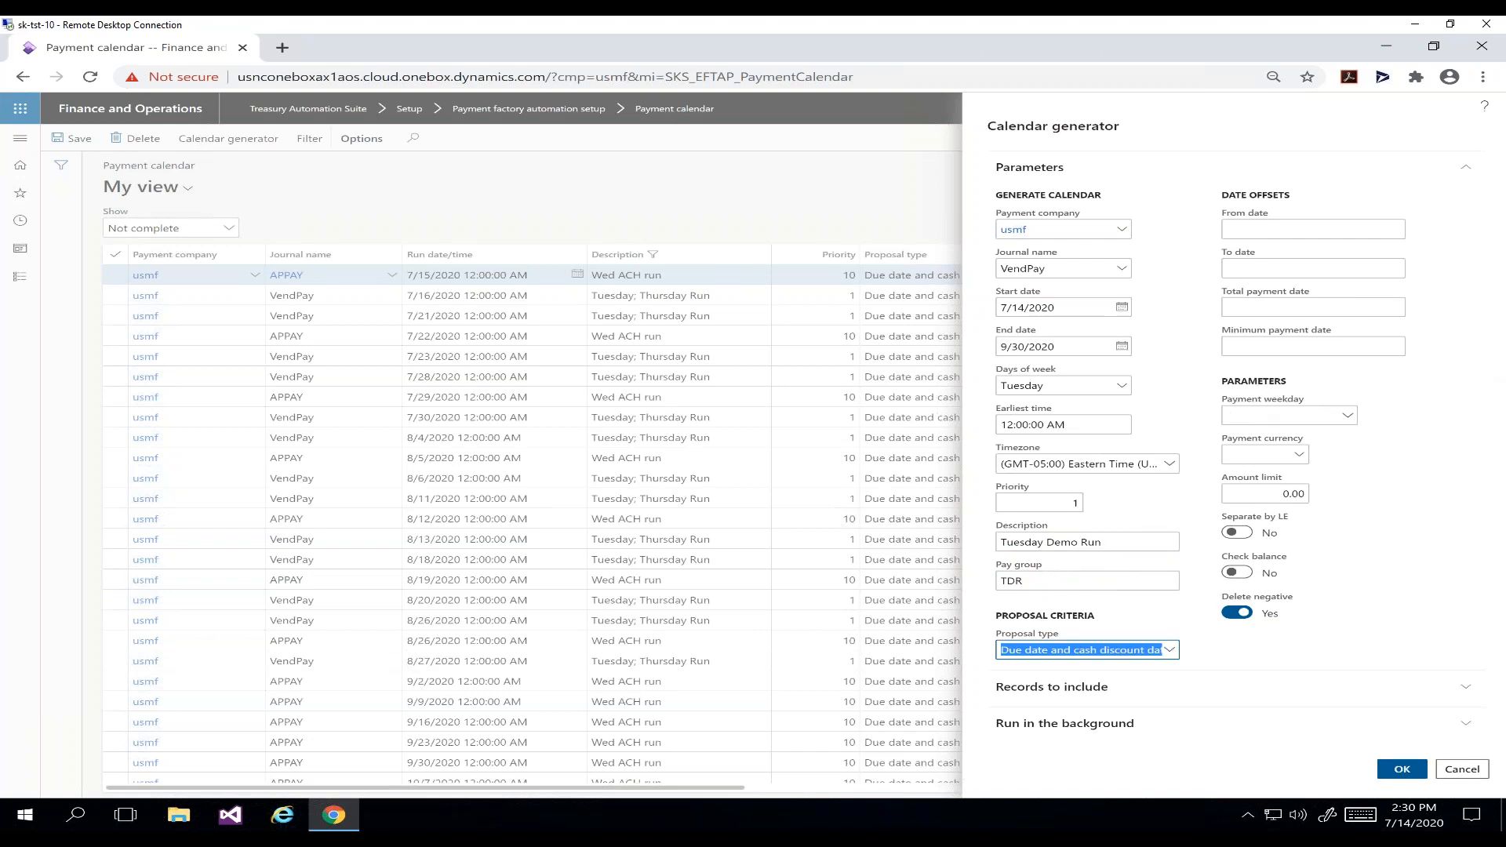
- Set the calendar's date offsets to 3 for the to date and 1 for the total payment date
click(1325, 229)
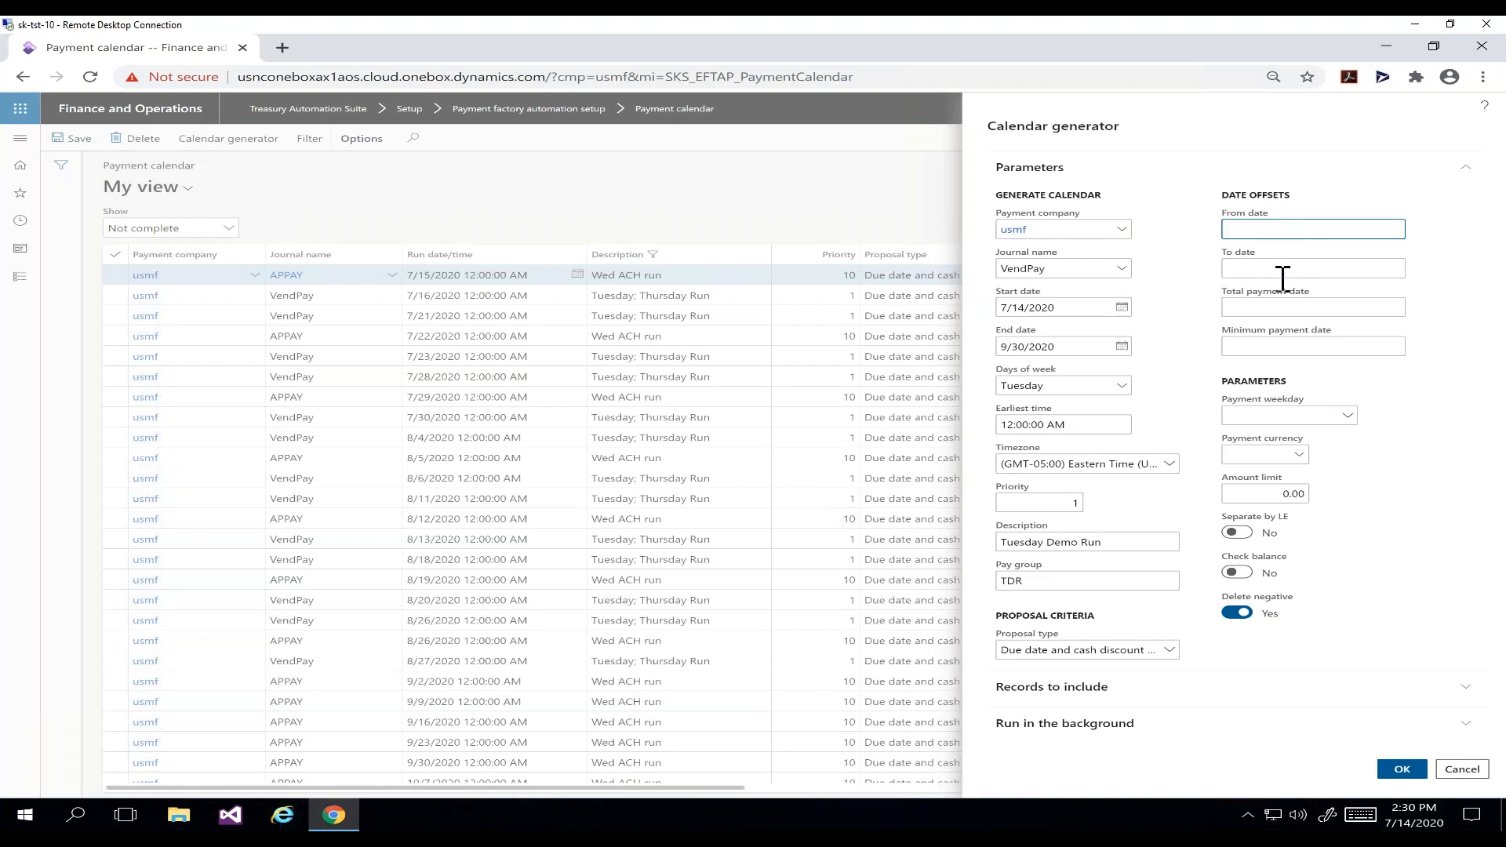
click(1306, 269)
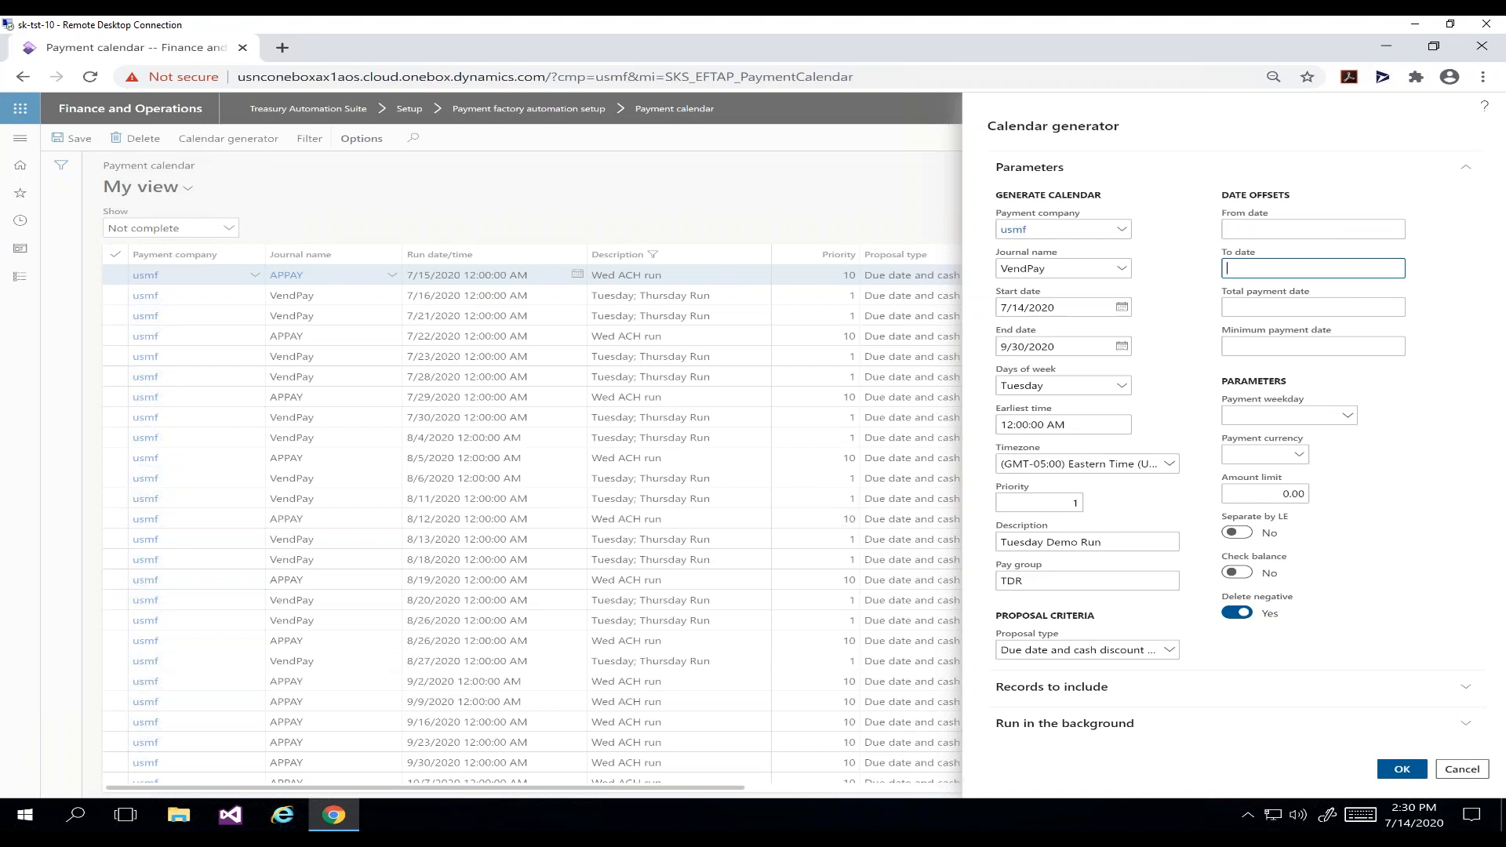
text(3)
click(1294, 309)
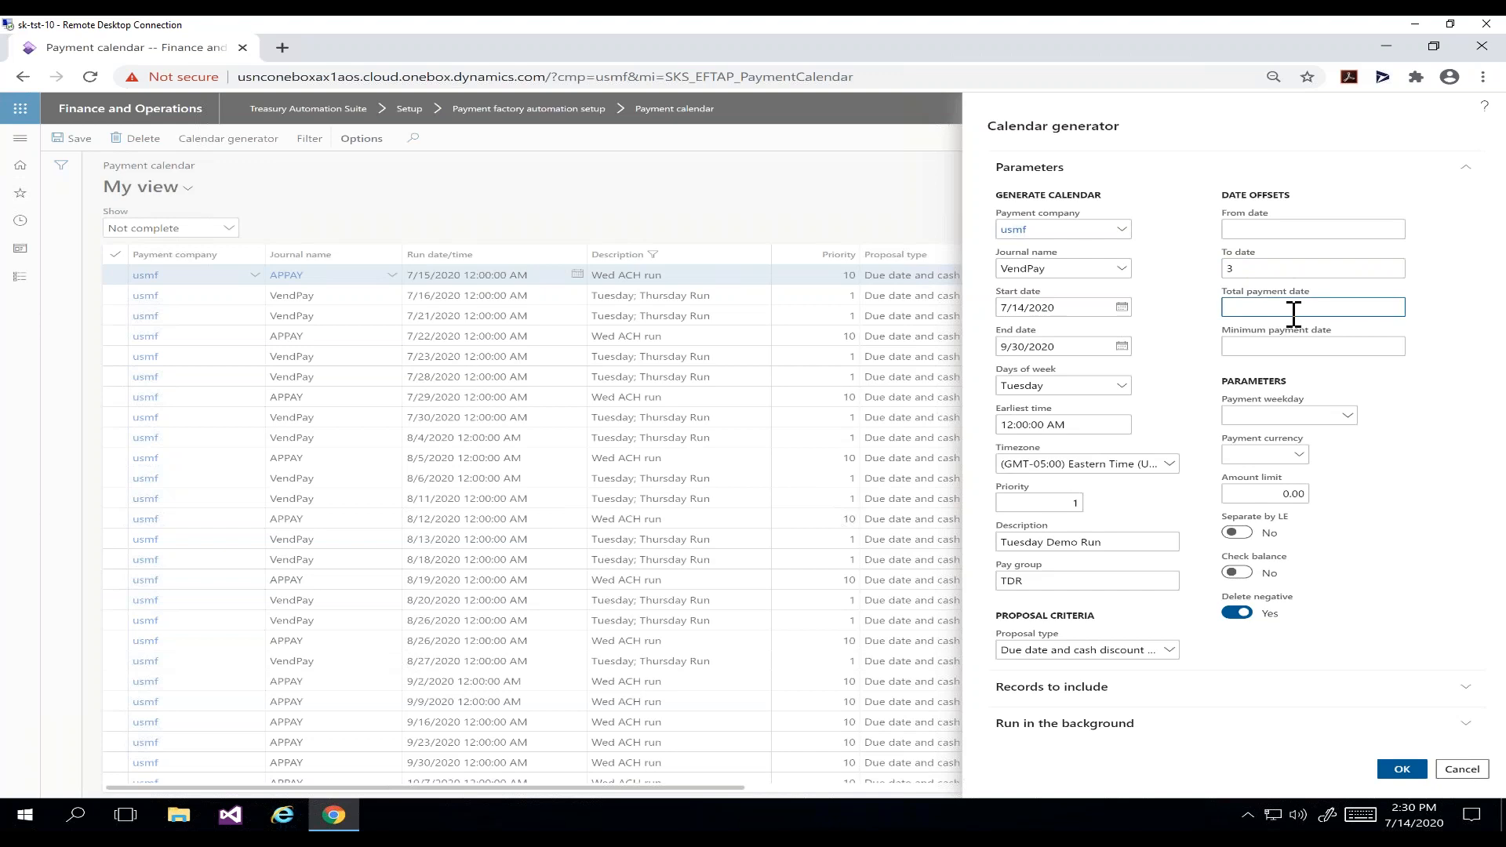
text(0)
text(1)
key(Tab)
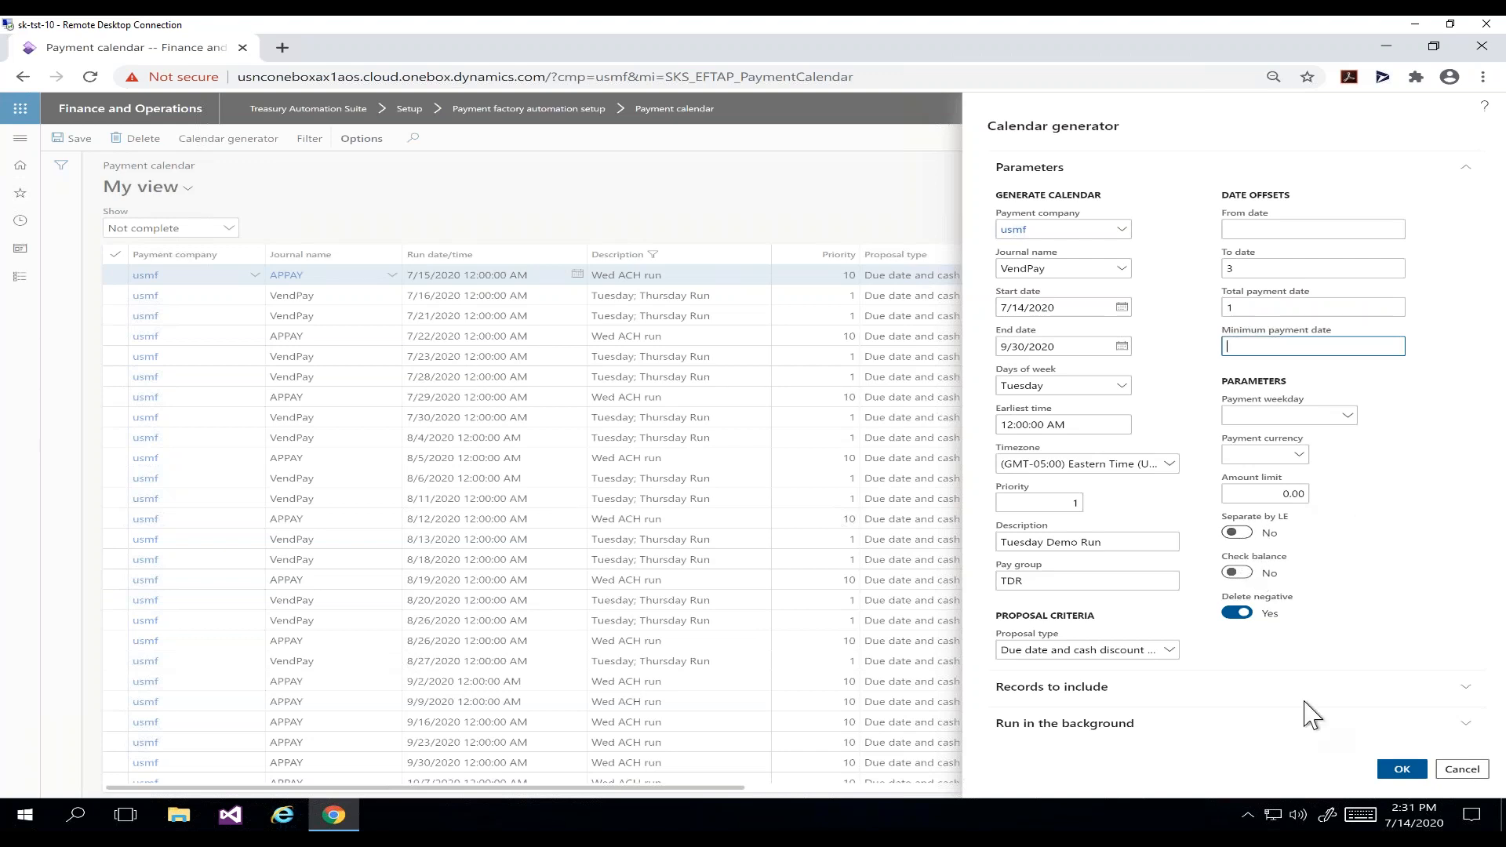
- Open the filter for the records to include and review its method of payment criteria and company range
click(1201, 697)
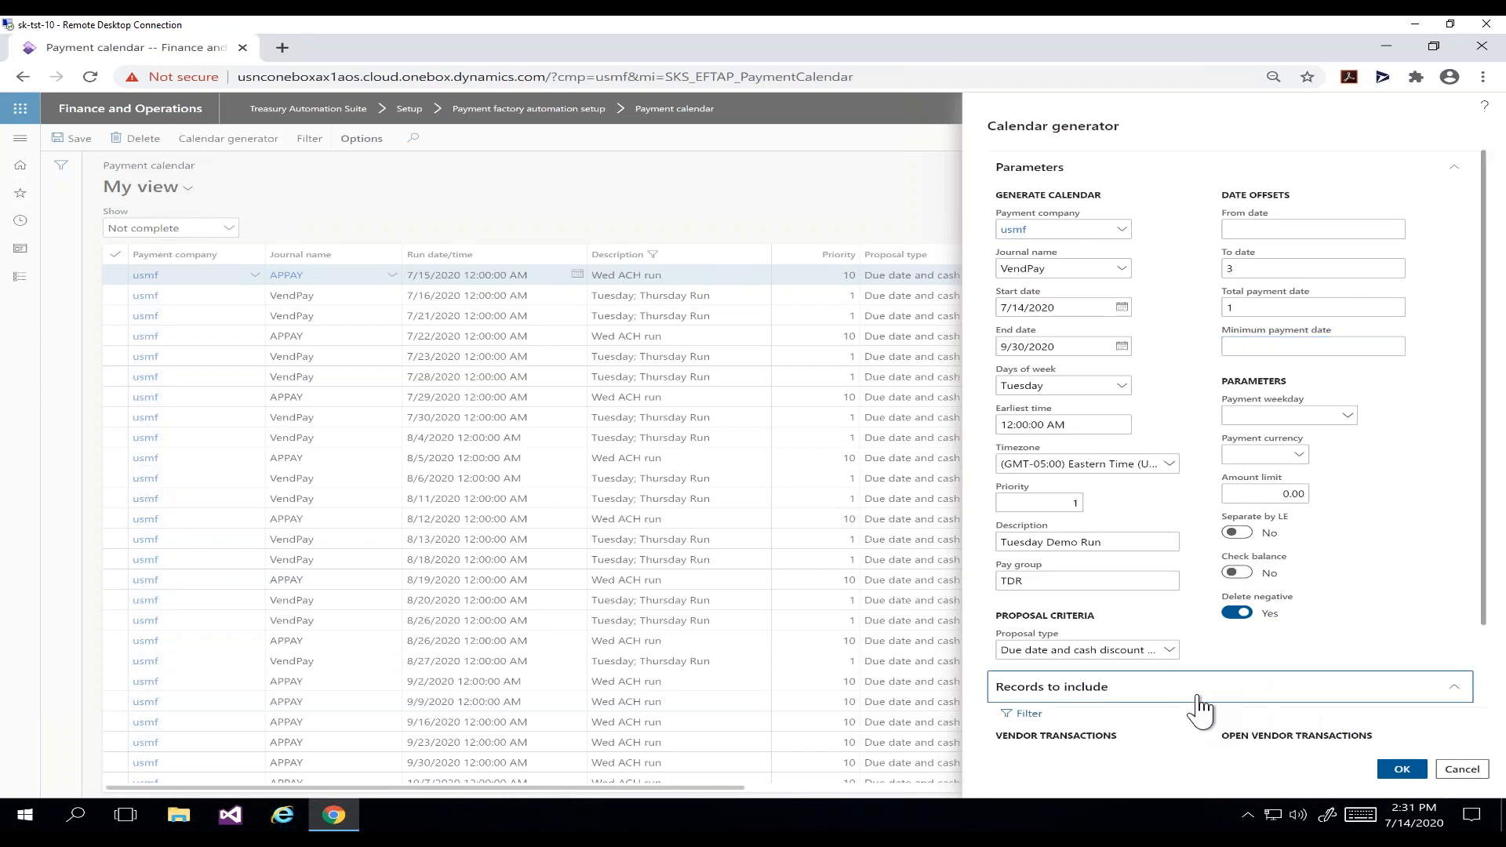
click(1027, 715)
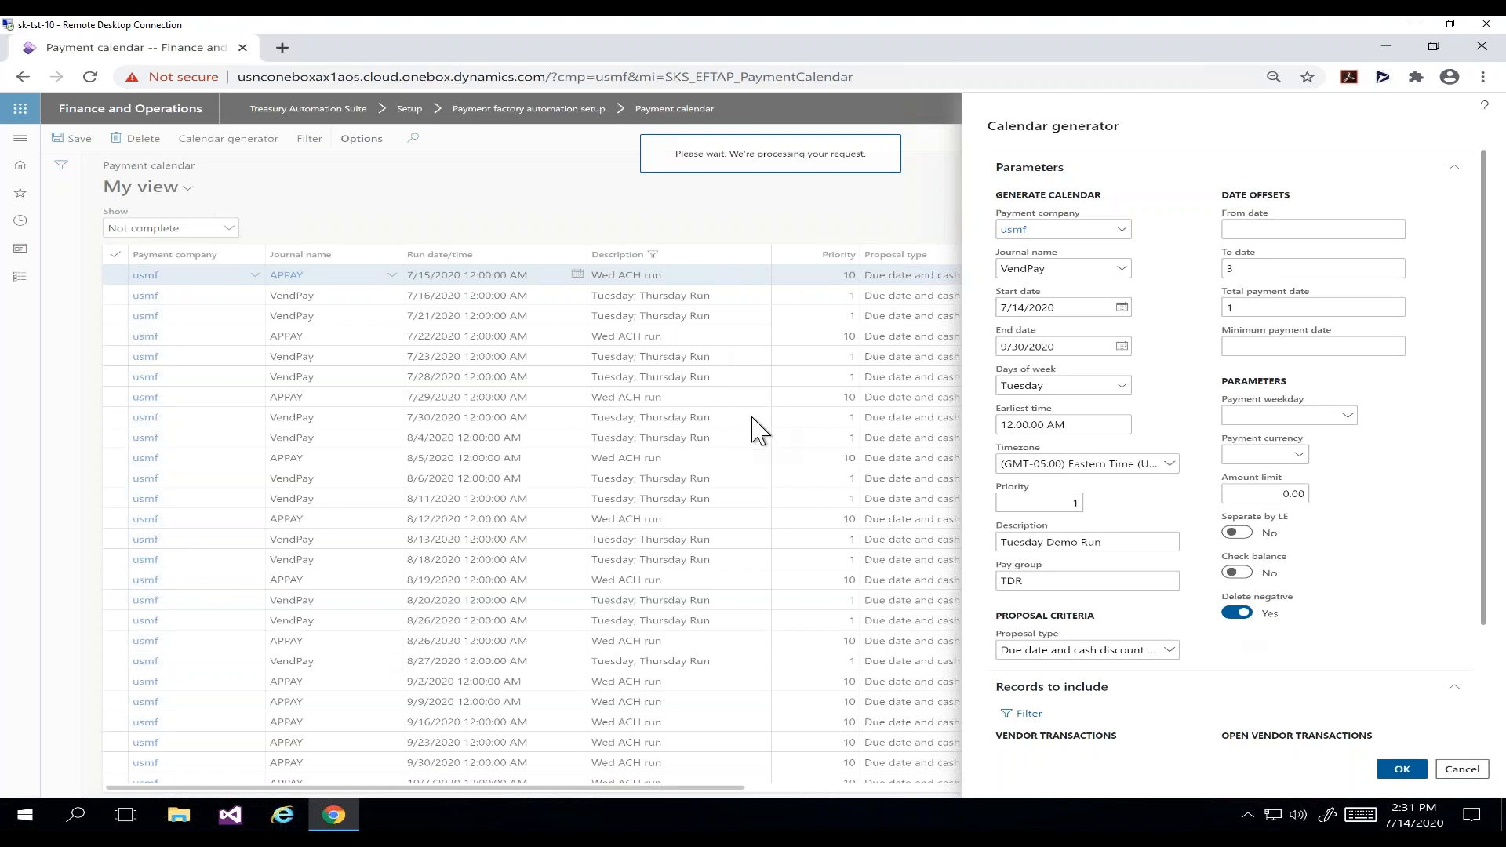
click(639, 279)
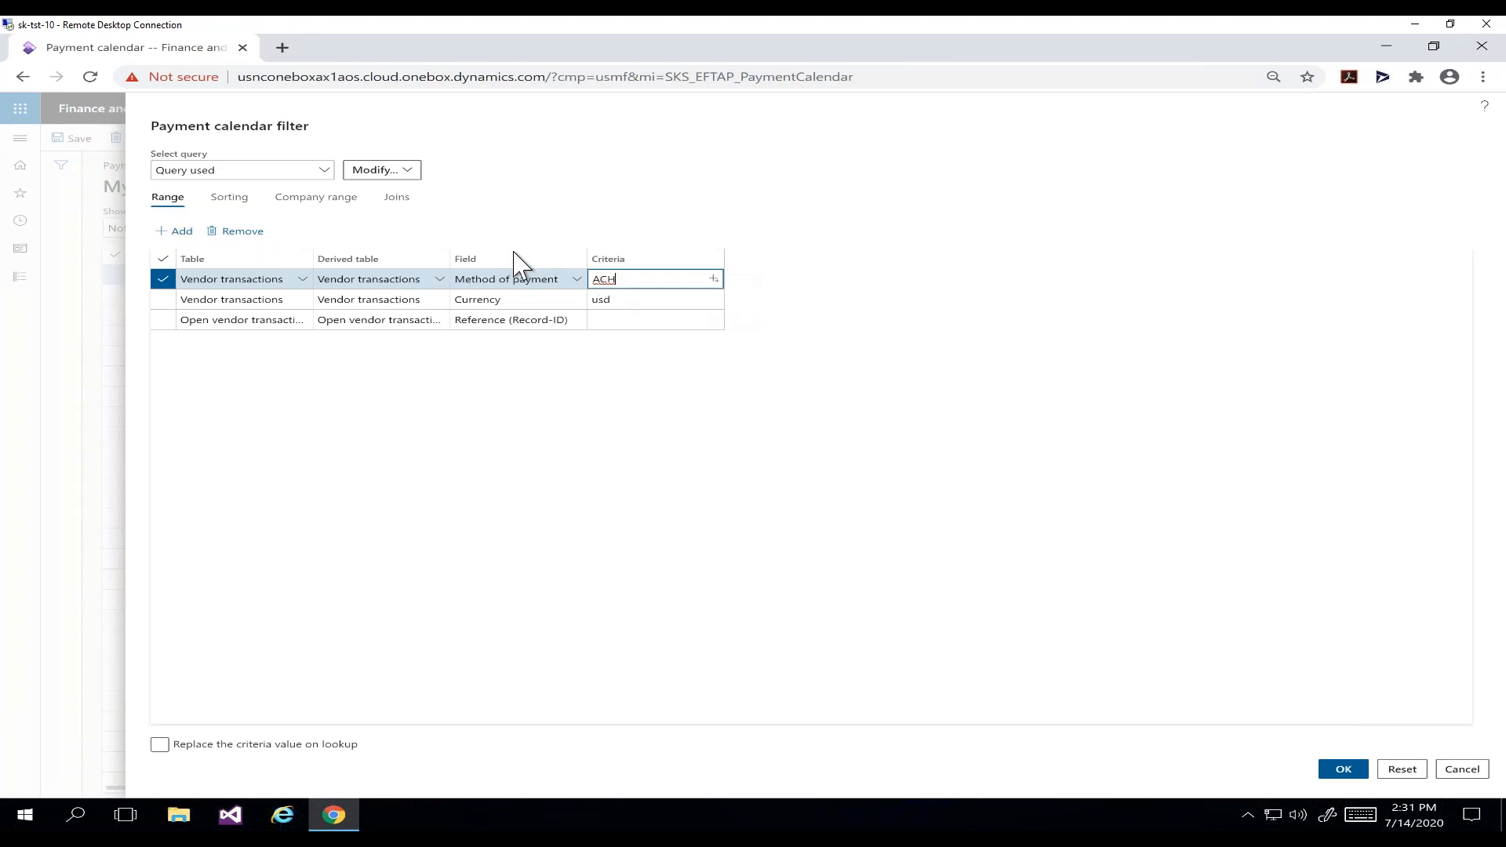
click(333, 201)
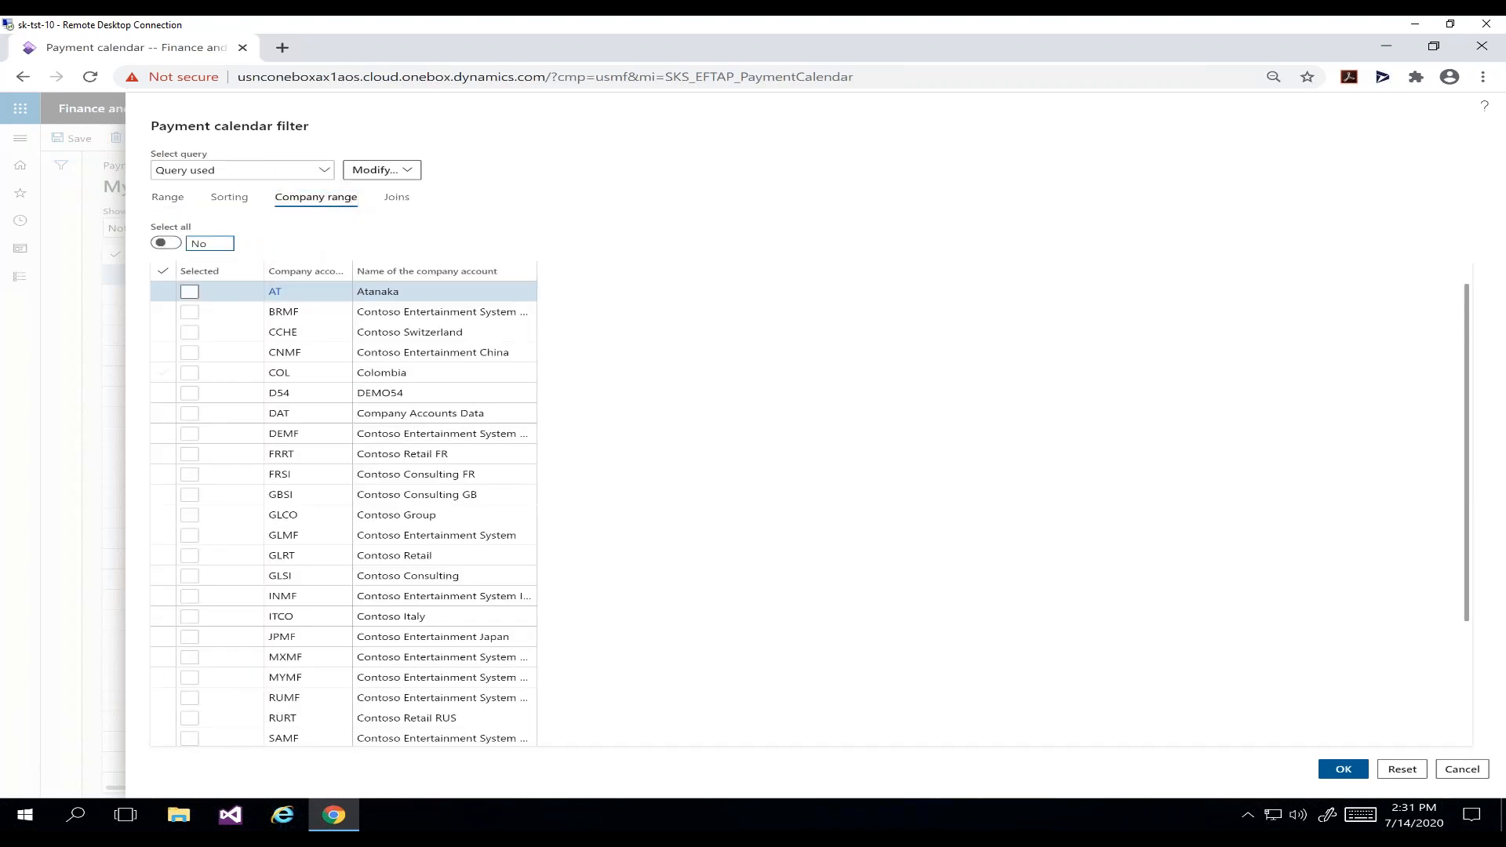
- Try to filter the company range to selected companies with the value "yes", and clear that filter
click(254, 271)
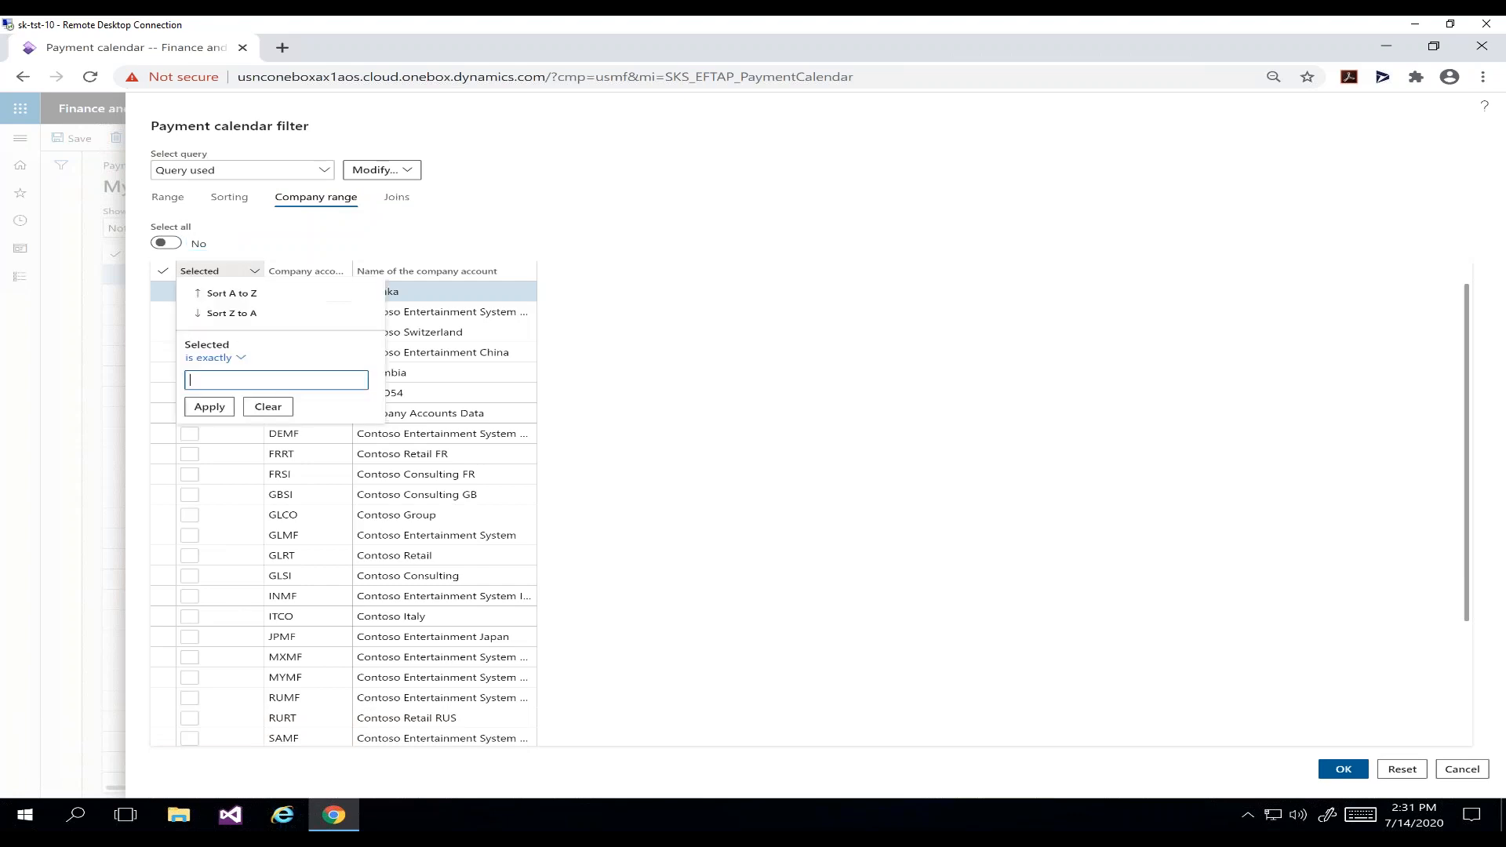
text(ues)
key(BackSpace)
key(BackSpace)
key(BackSpace)
text(yes)
key(Return)
click(254, 271)
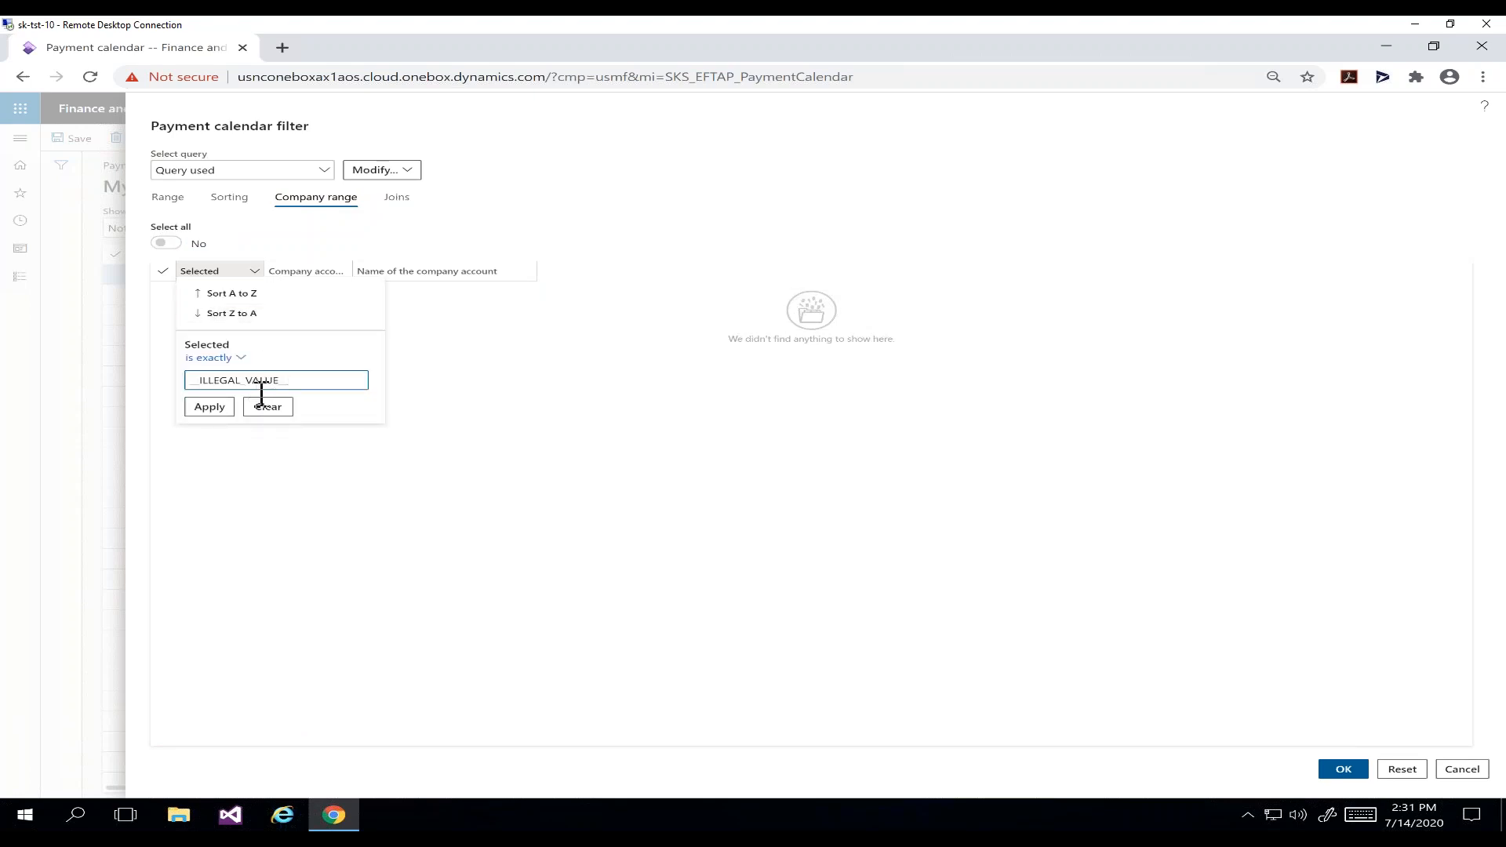
click(267, 407)
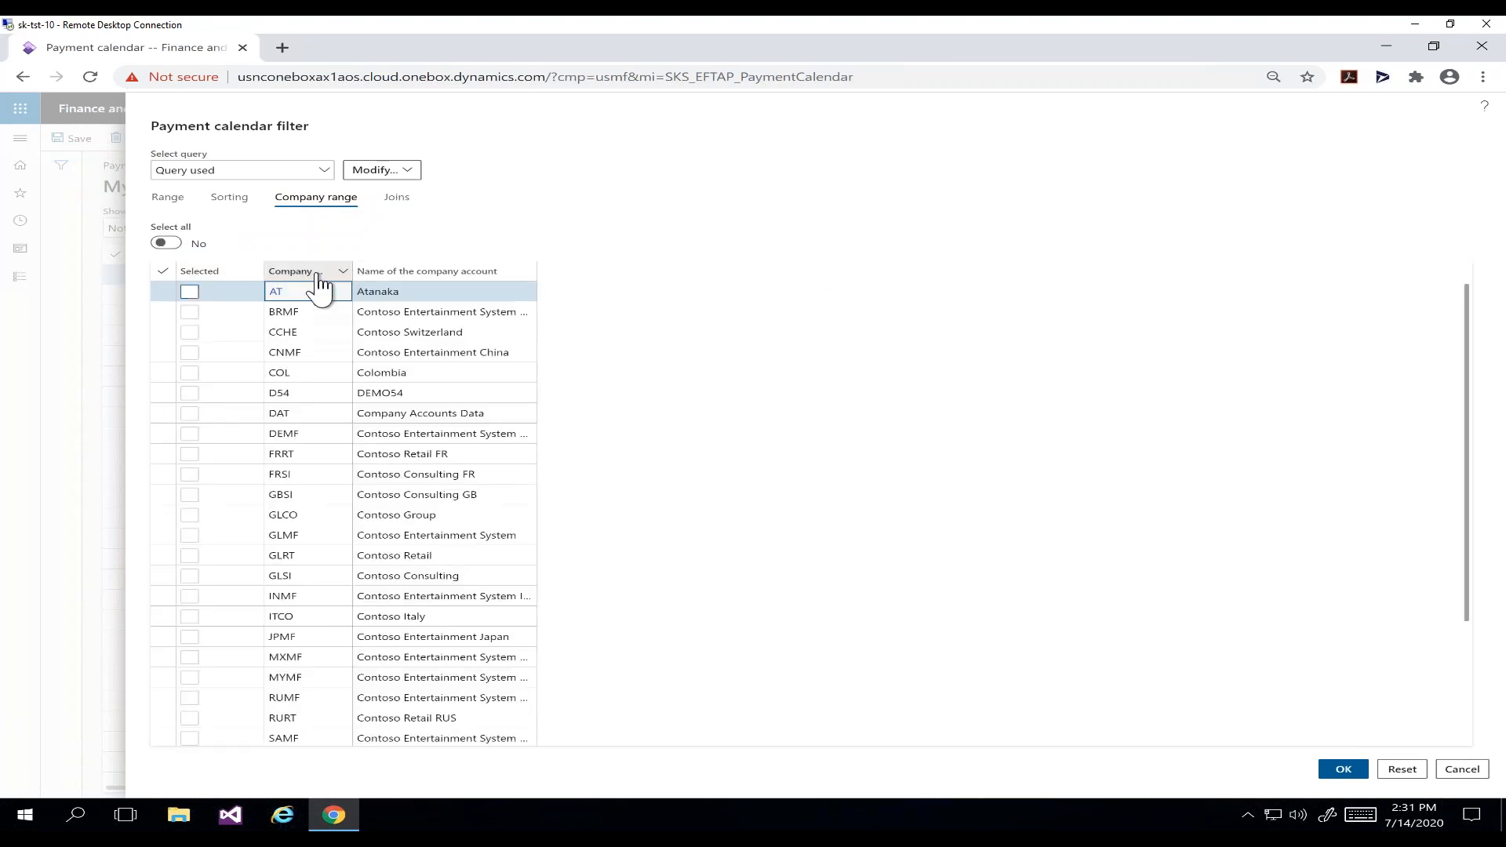
- Filter the company range for usmf, and generate the payment calendar with this record selection
click(318, 274)
text(usmf)
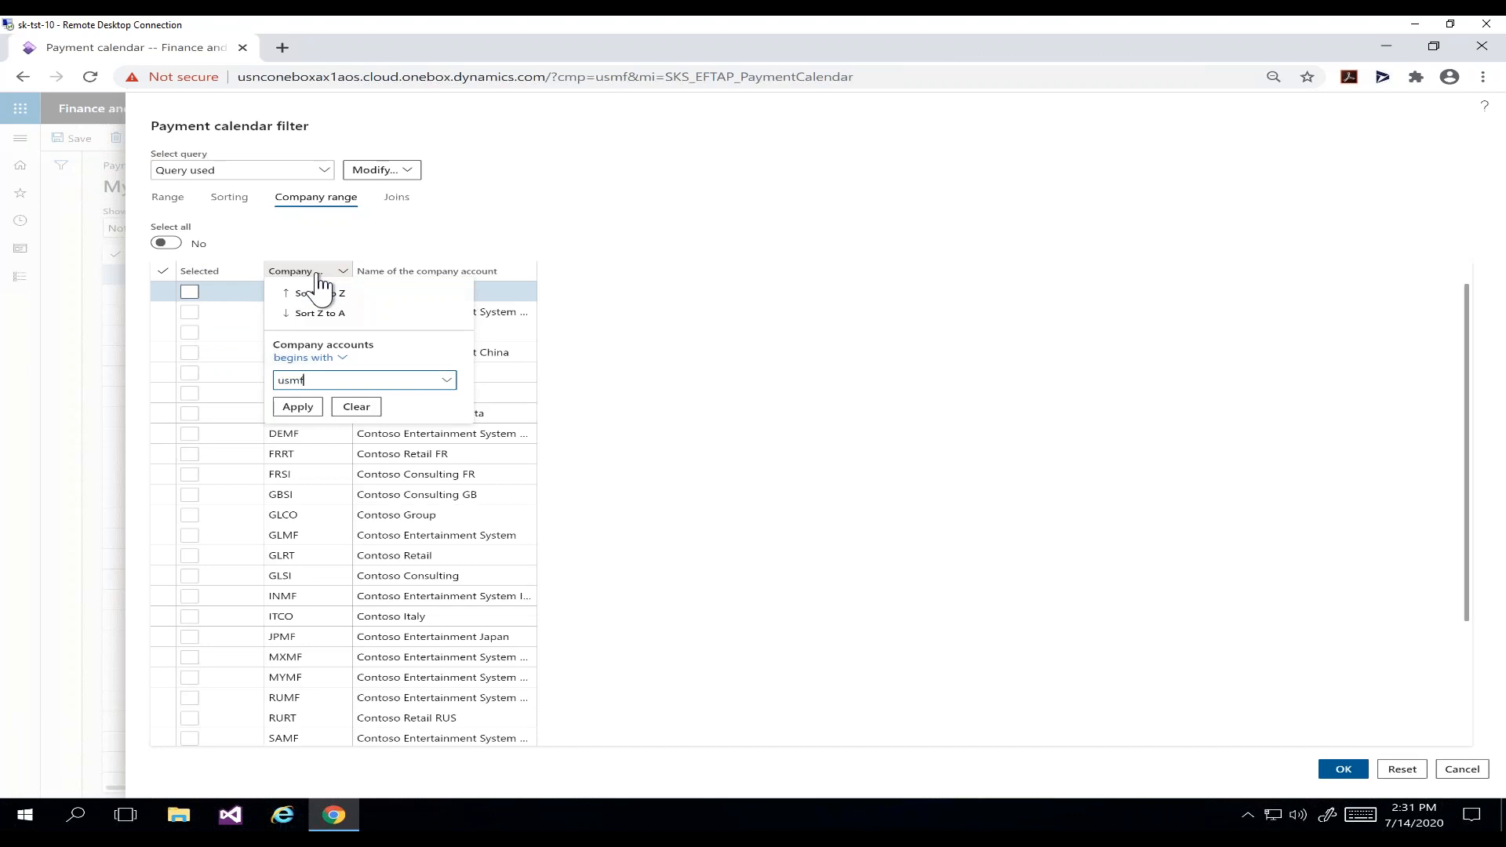
key(Return)
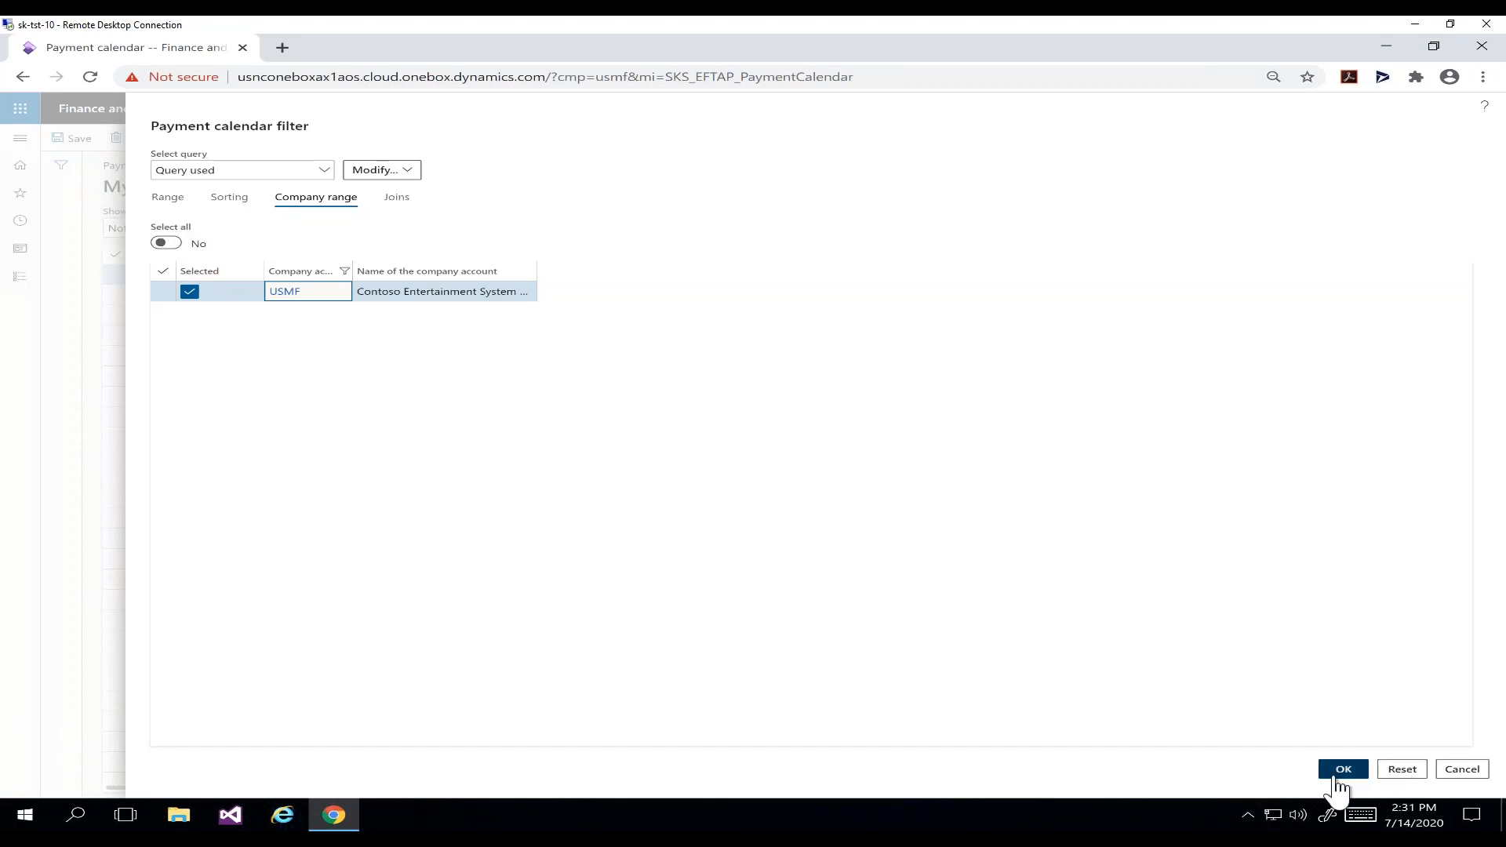
click(1444, 762)
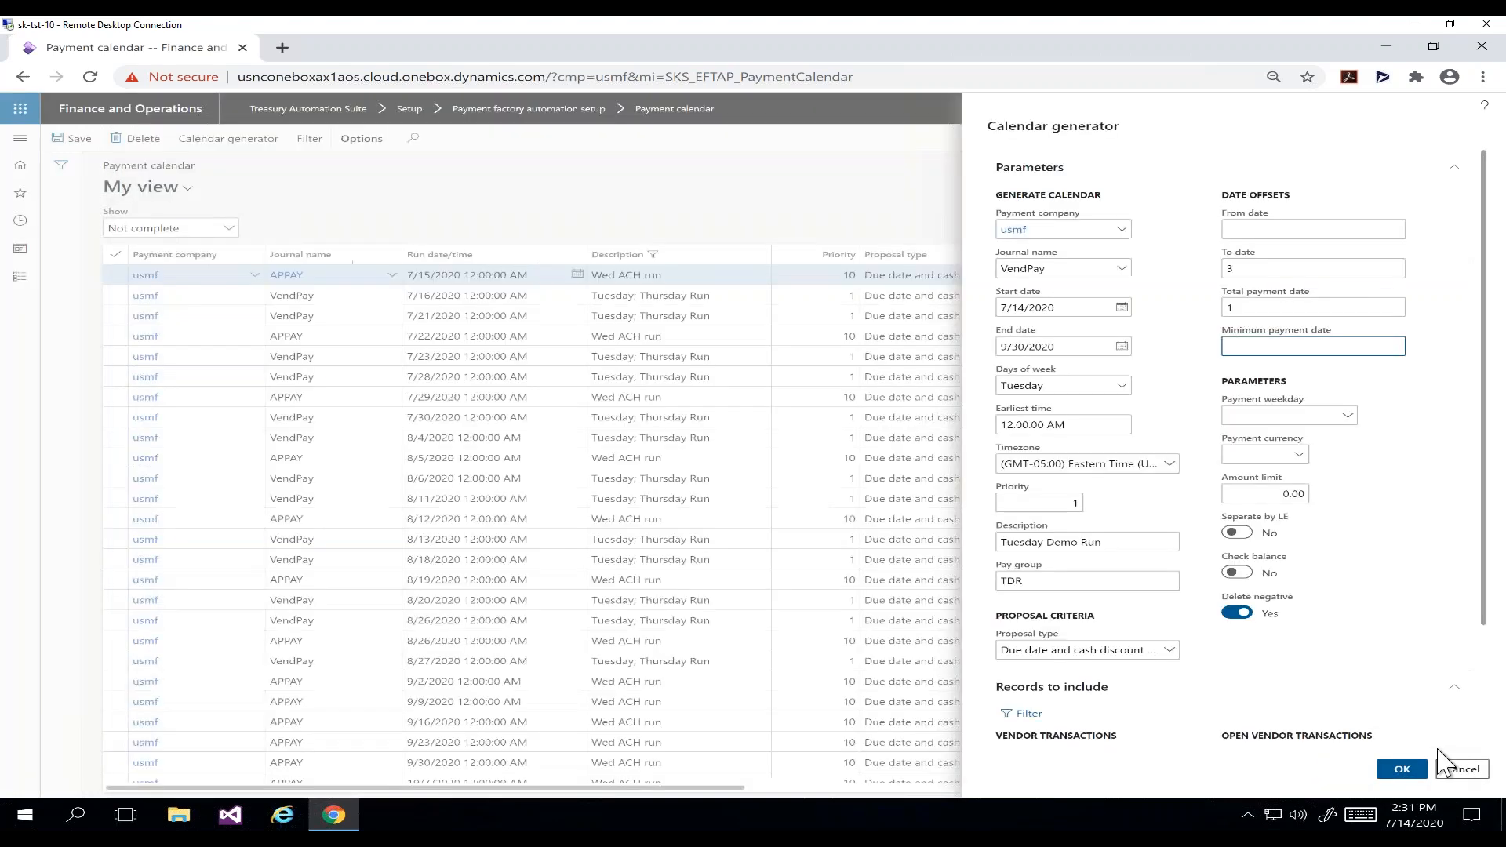
click(1401, 769)
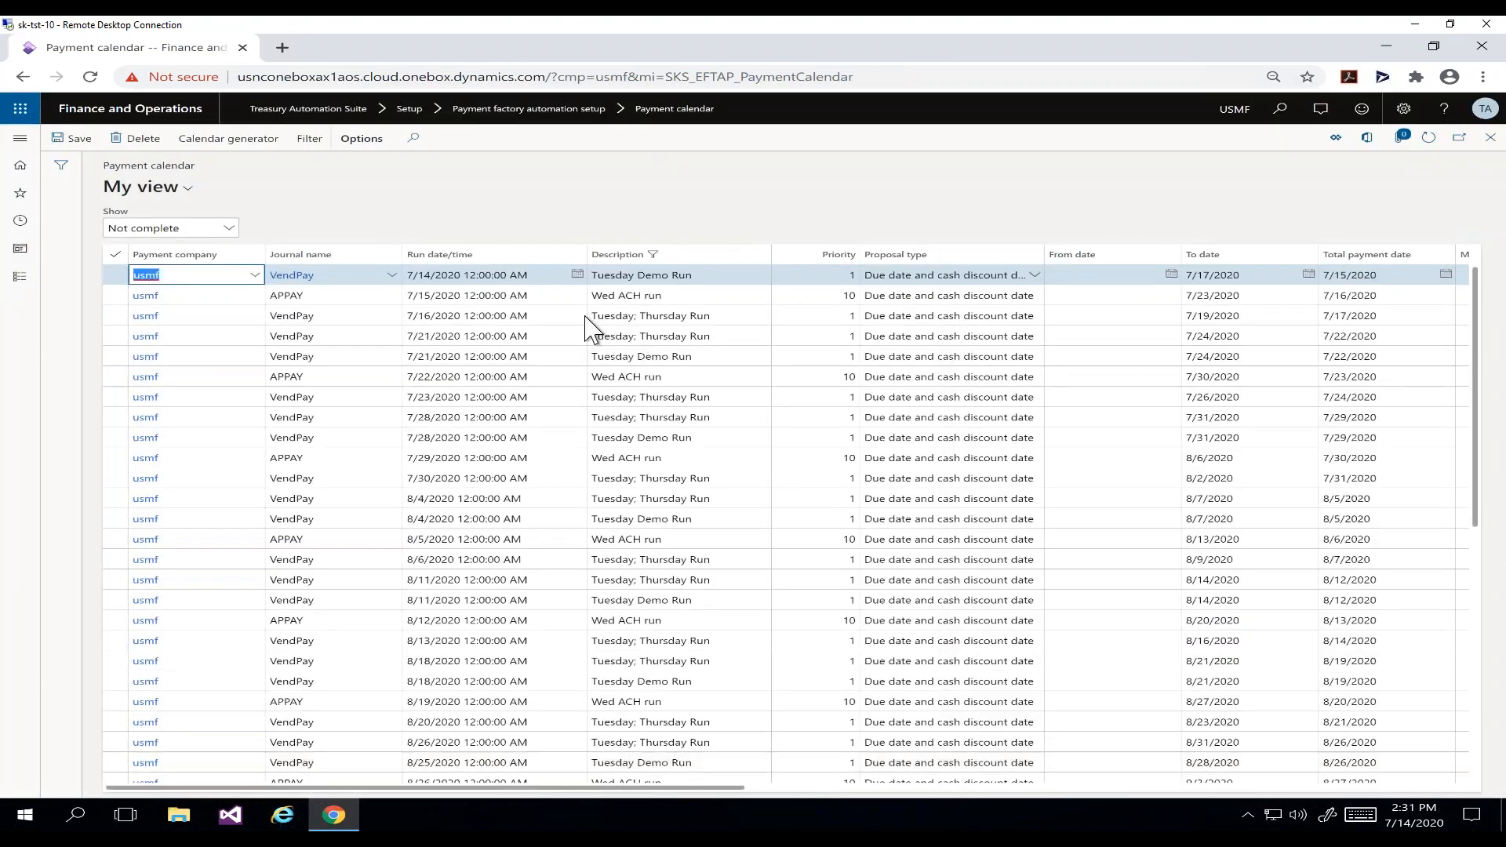
- Filter the payment calendar to entries whose description contains "tuesday demo run"
click(690, 276)
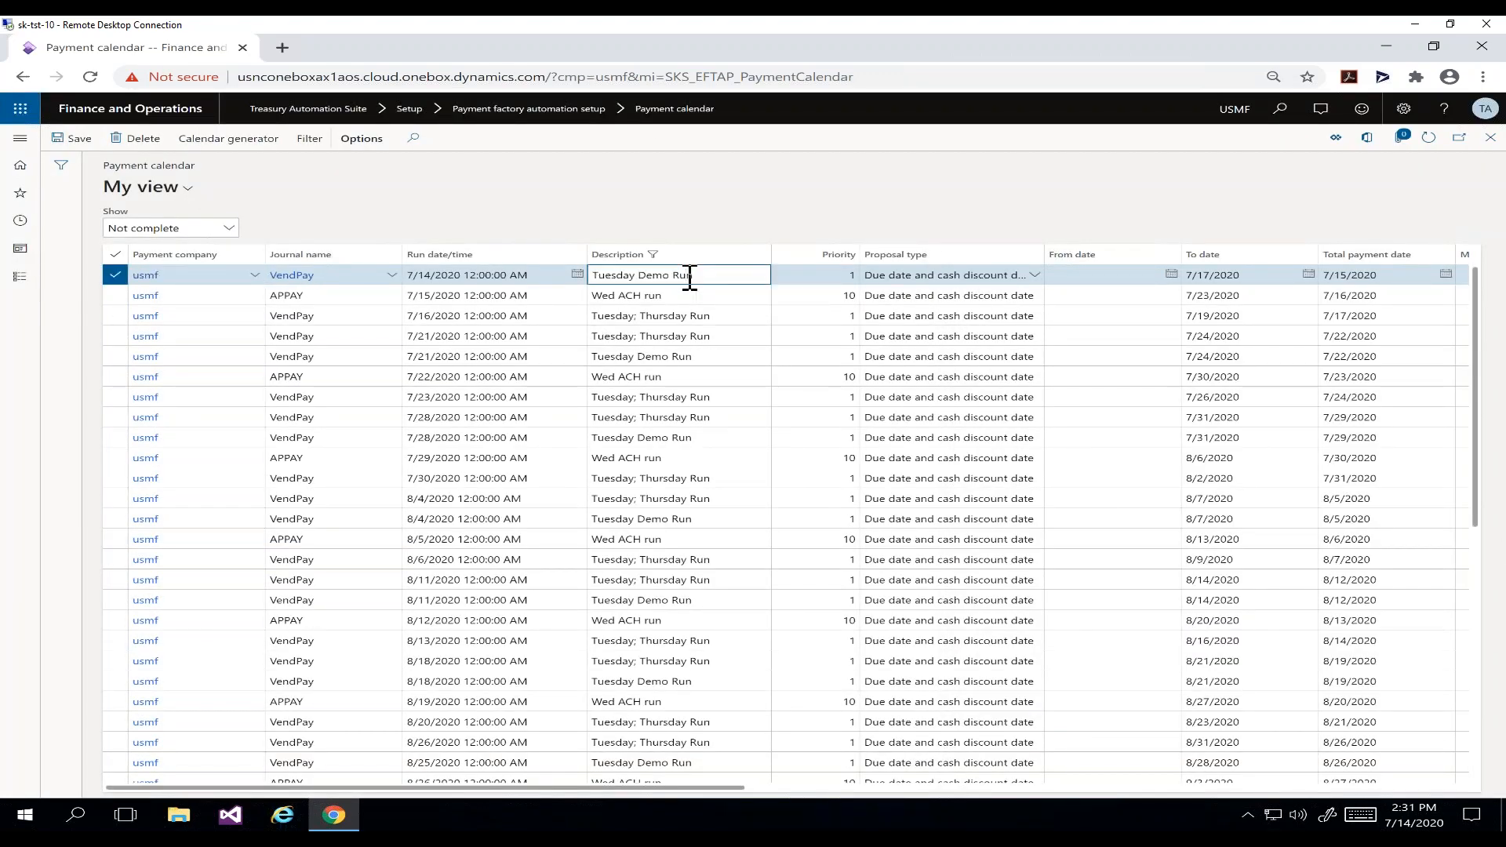
click(708, 259)
text(tues)
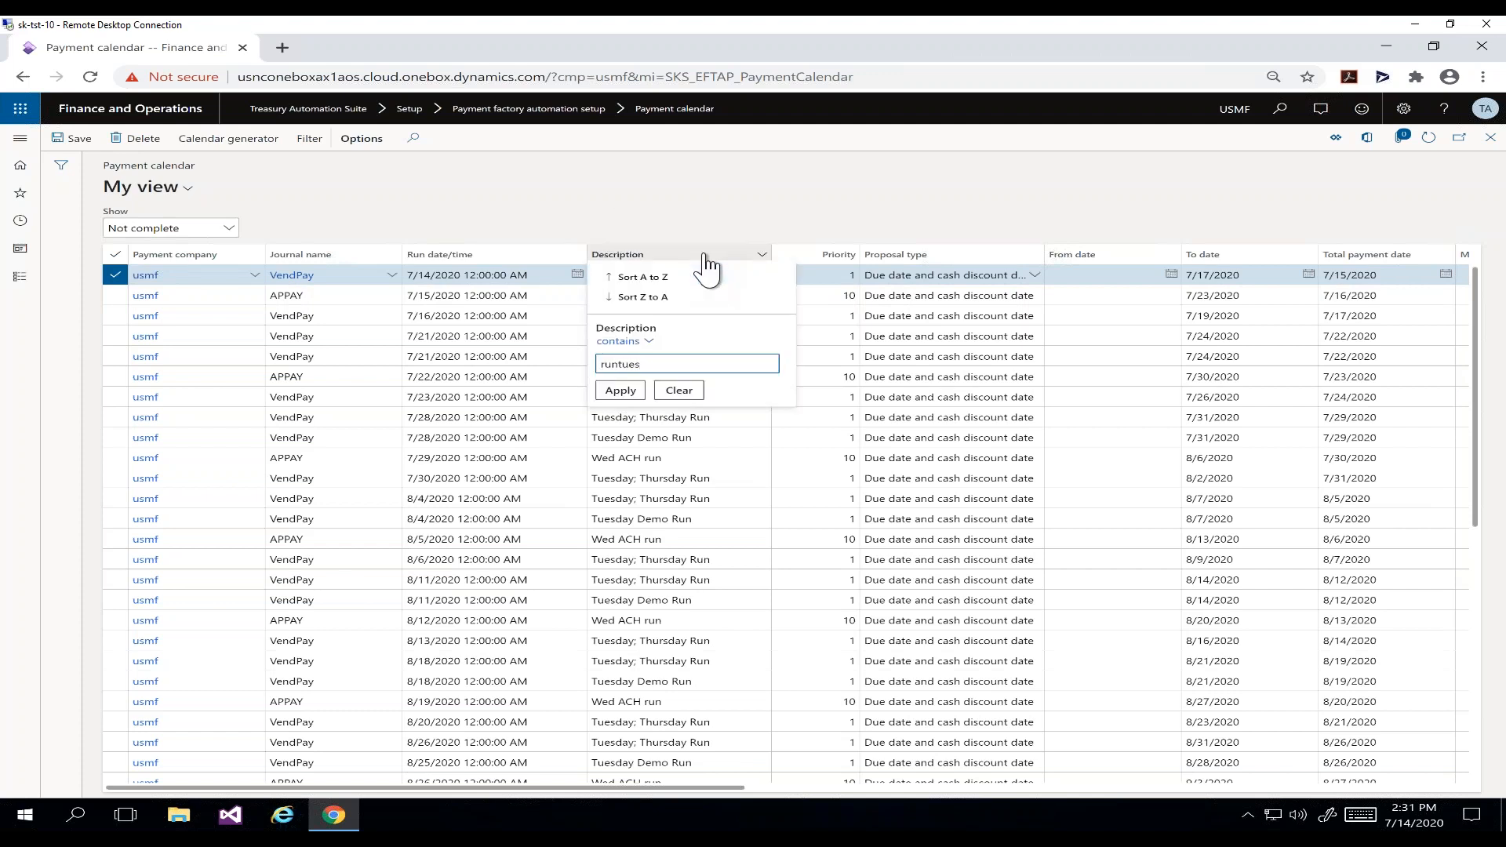
key(ctrl+a)
key(BackSpace)
text(tuesday demo run)
key(Return)
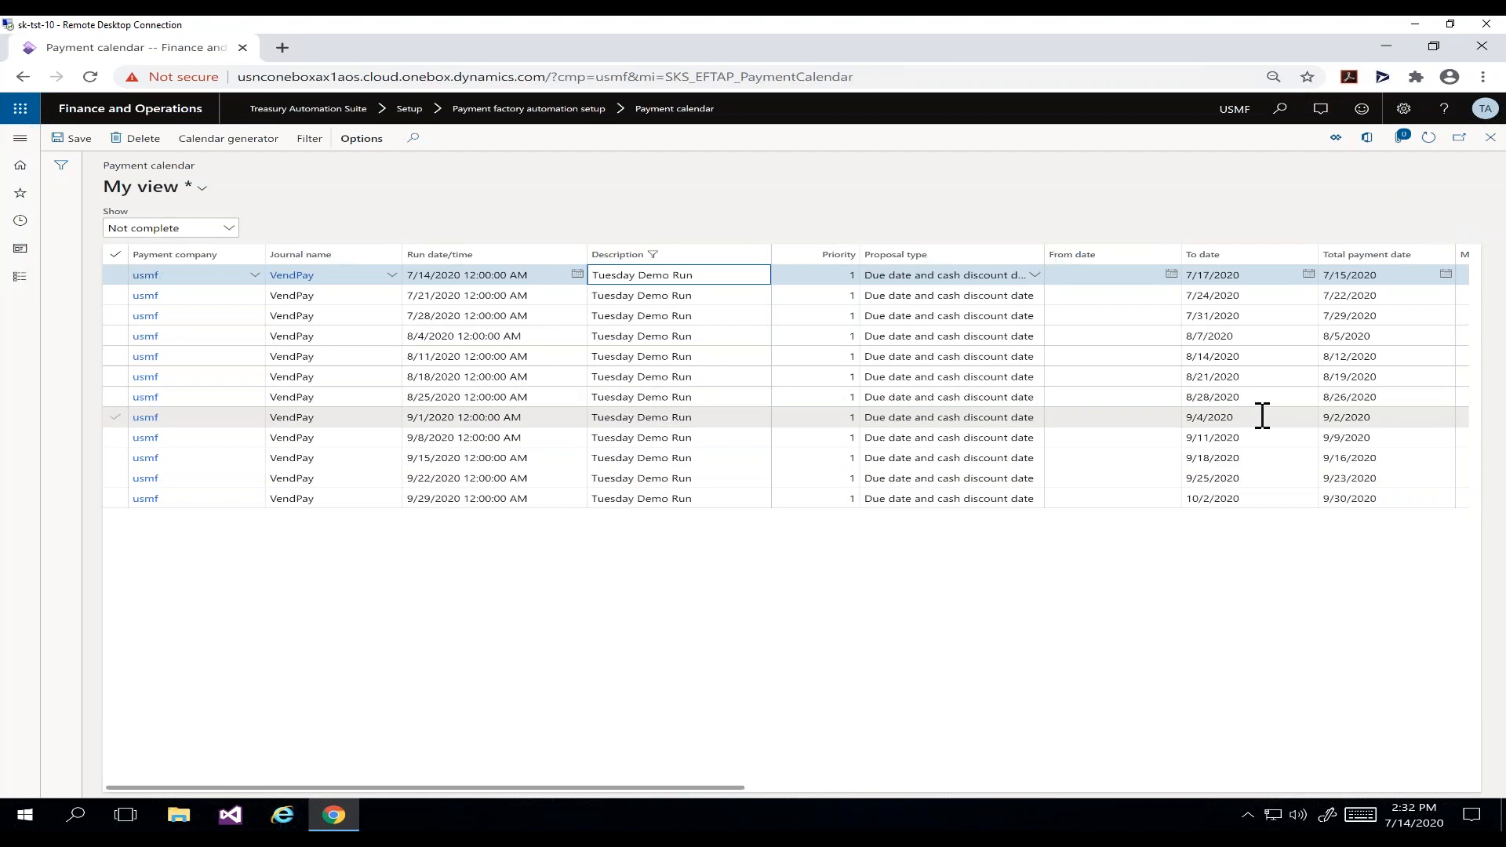
- Set the to date of the 9/1/2020 Tuesday Demo Run entry to 9/6/2020
click(544, 420)
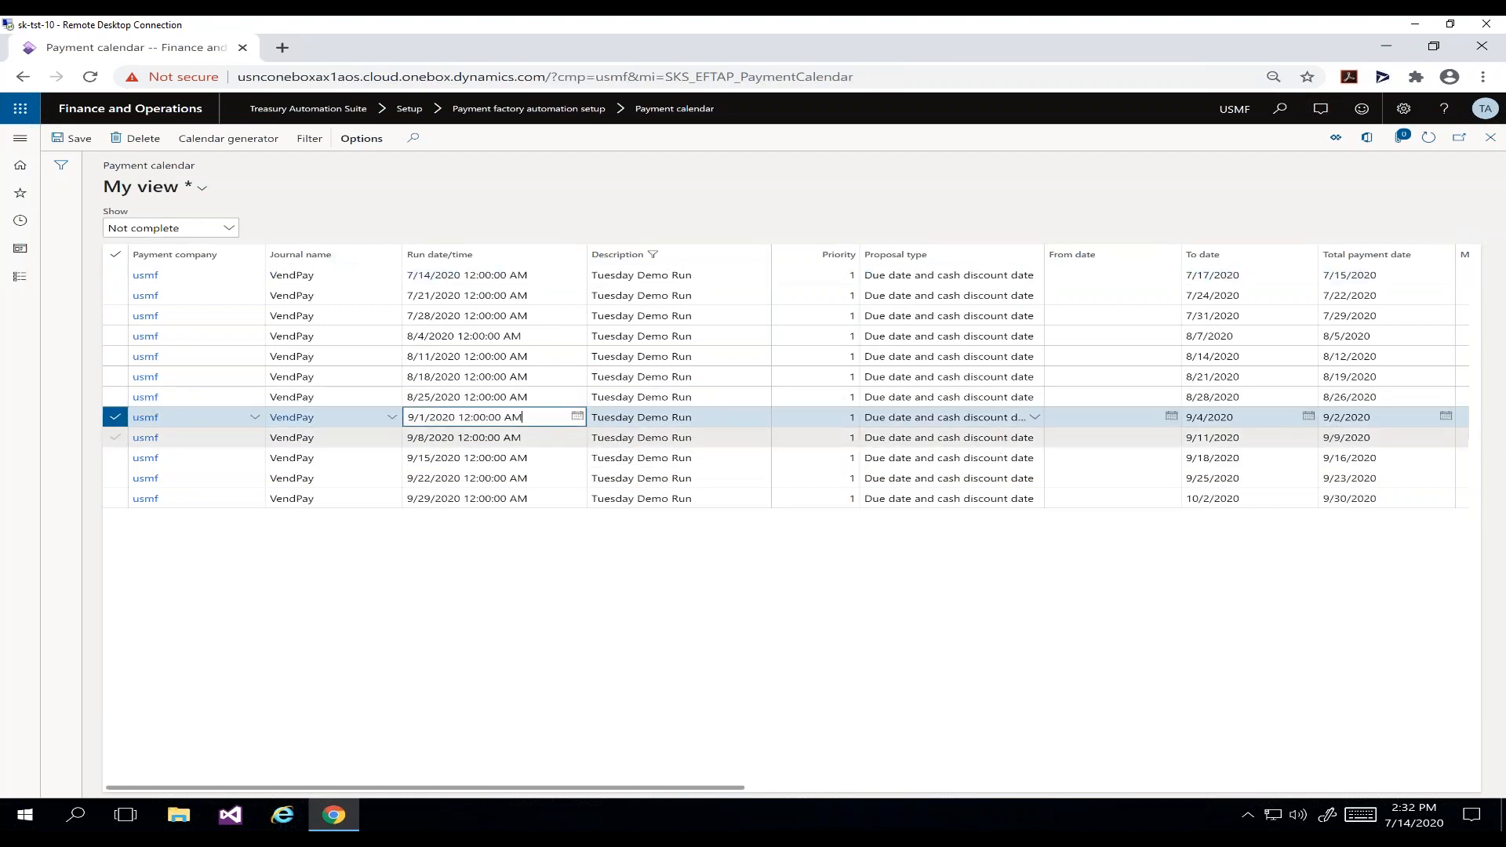
click(1308, 416)
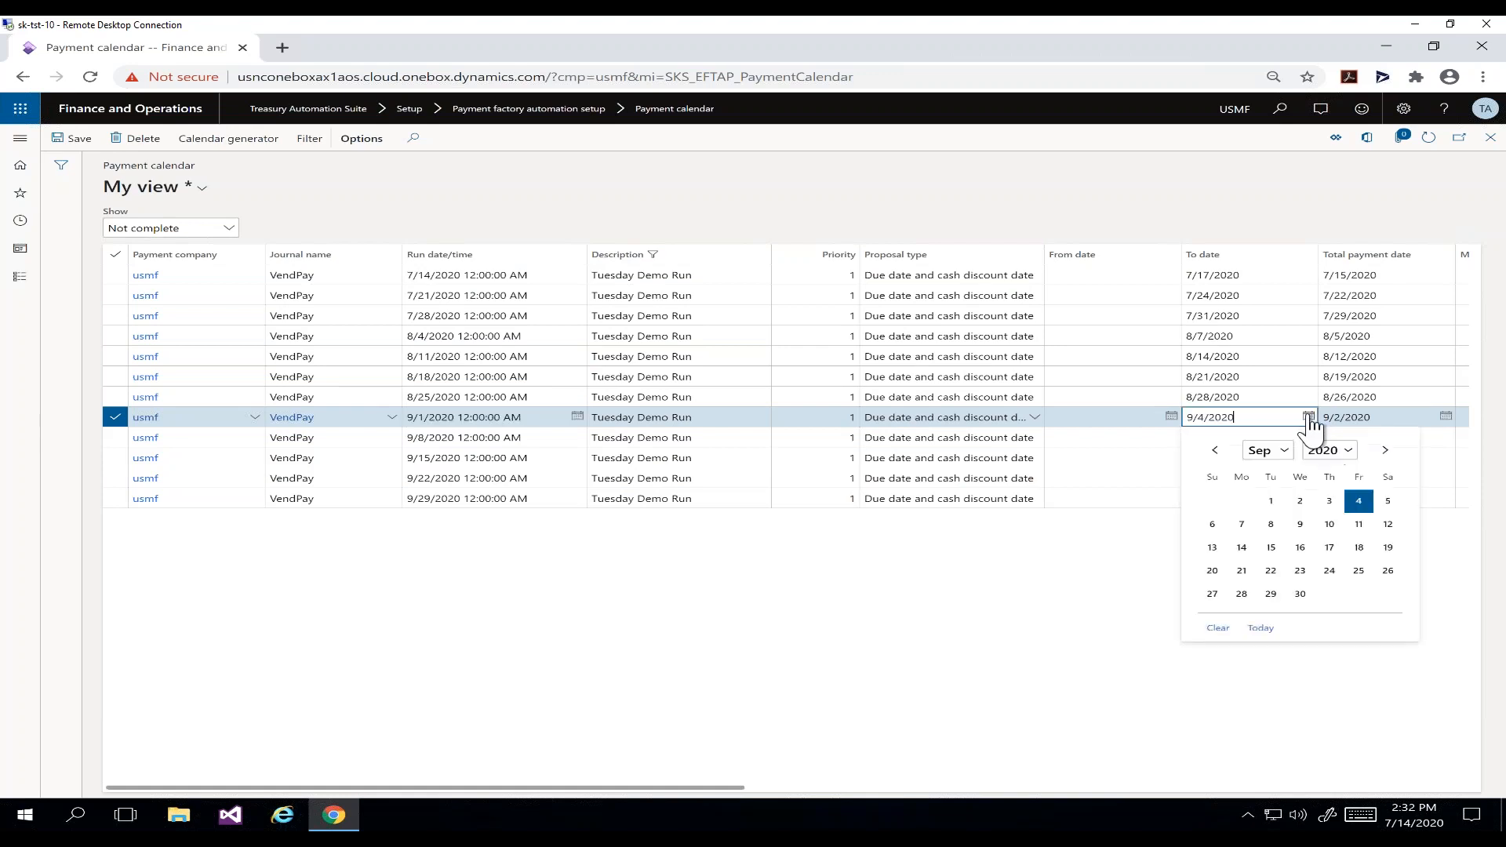
click(1221, 528)
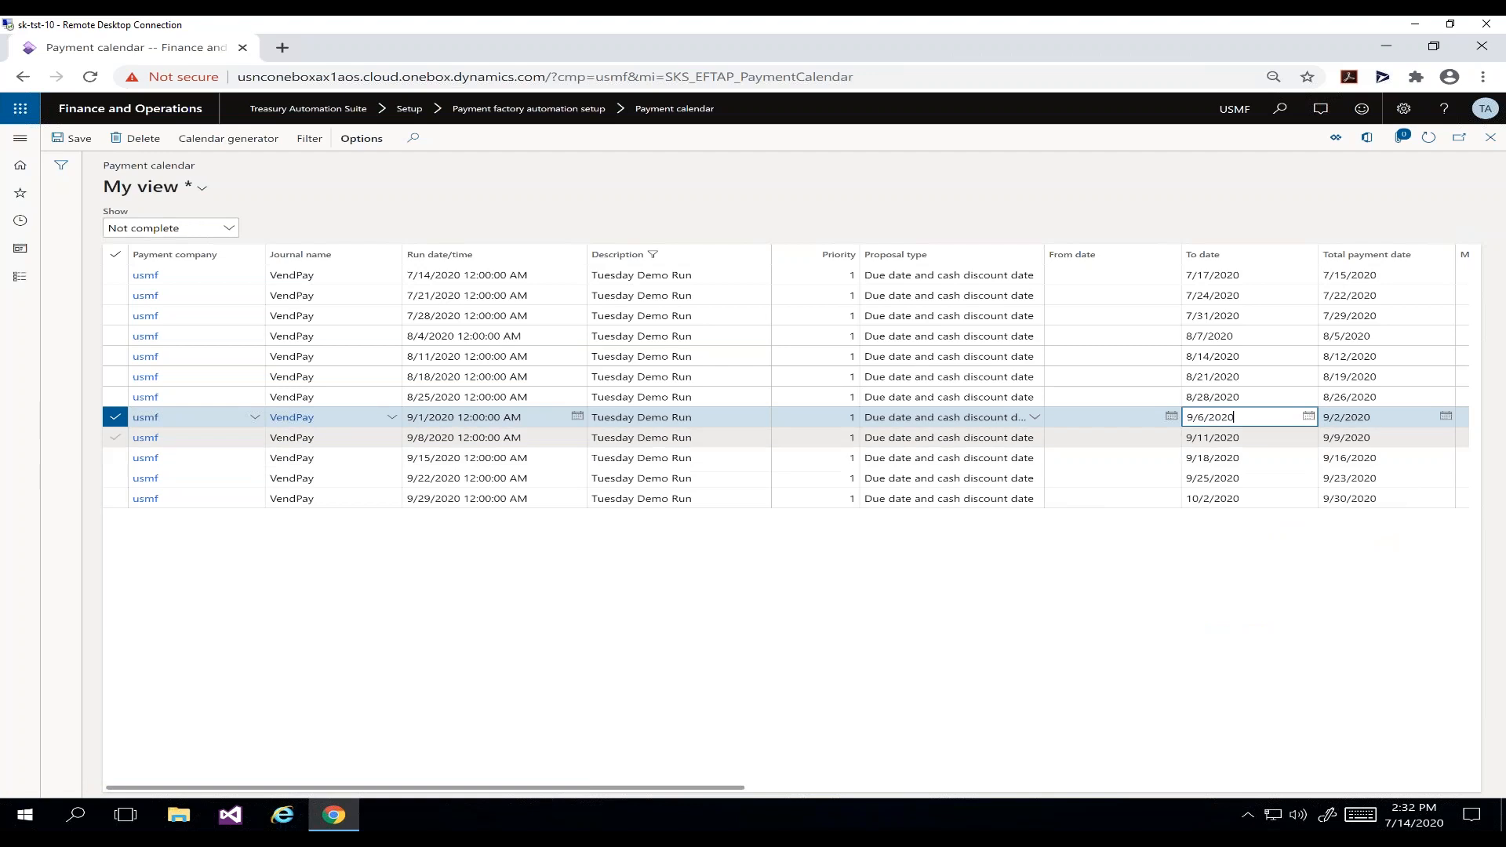
- Move the 9/8/2020 Tuesday Demo Run entry to a run date of 9/10/2020
click(572, 442)
click(577, 438)
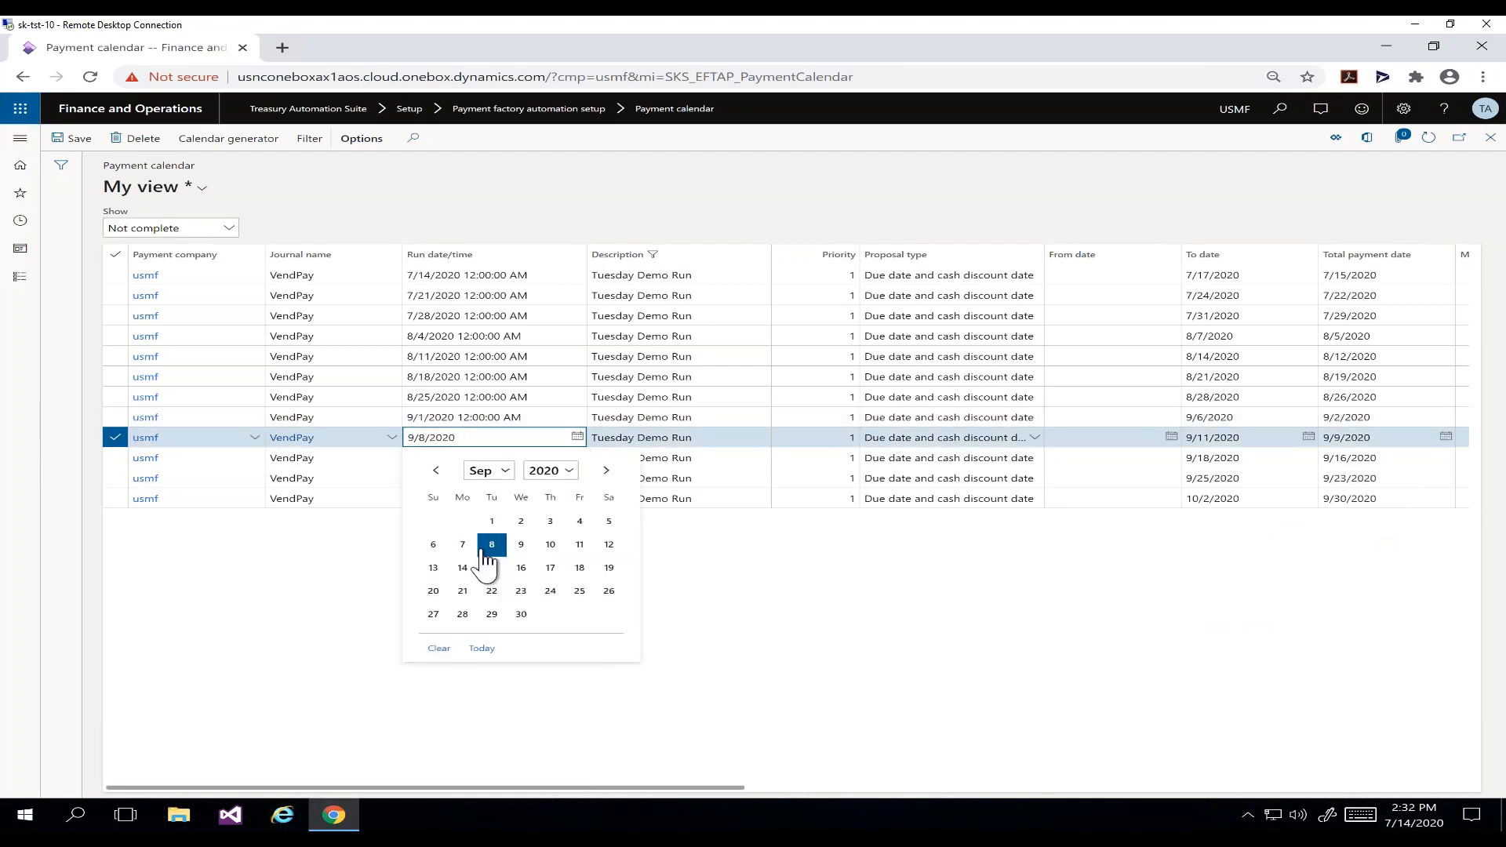
click(550, 544)
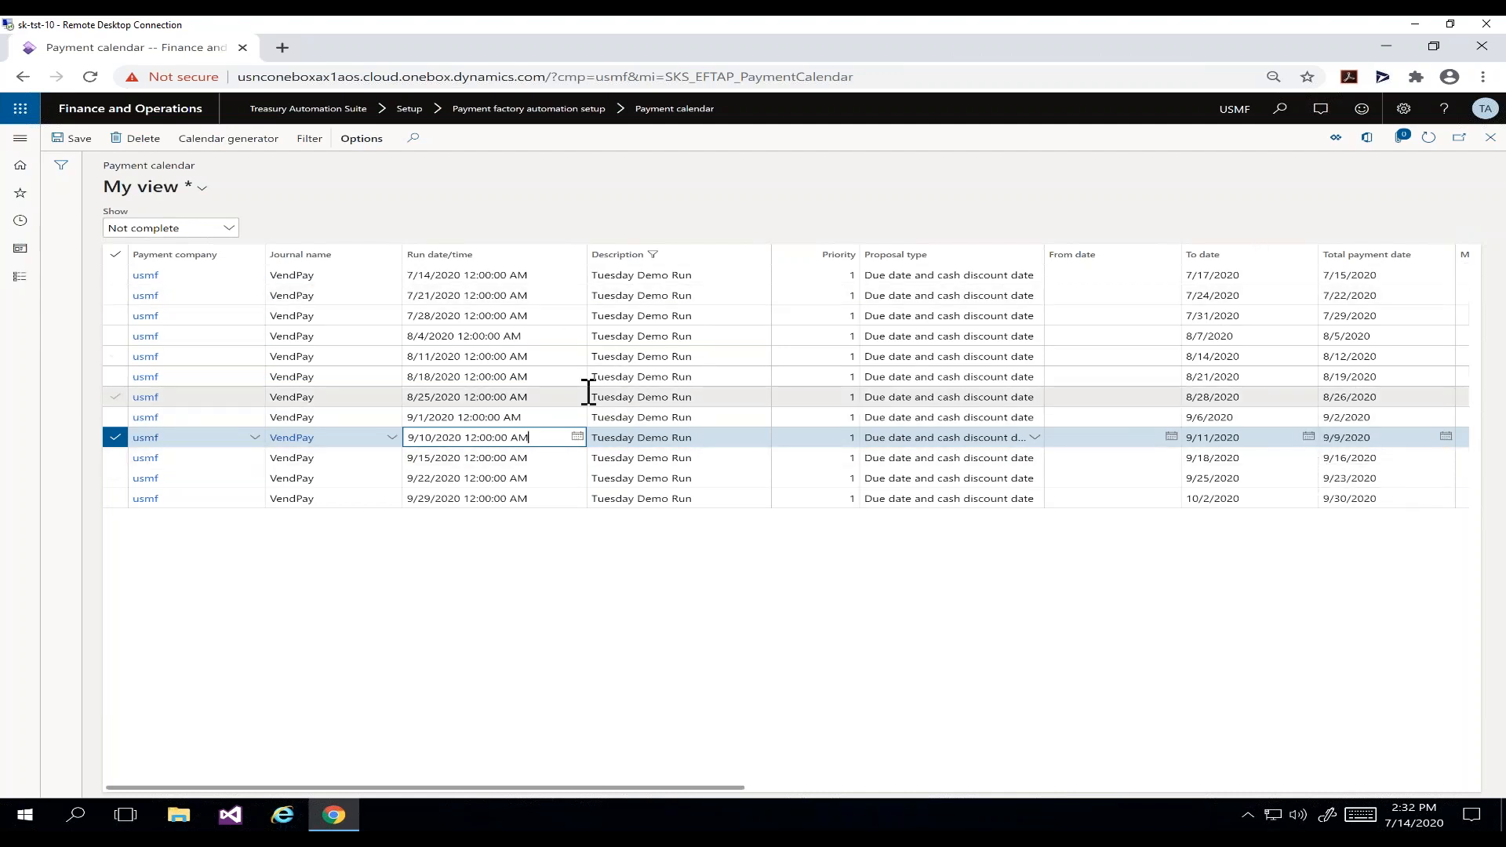
click(564, 276)
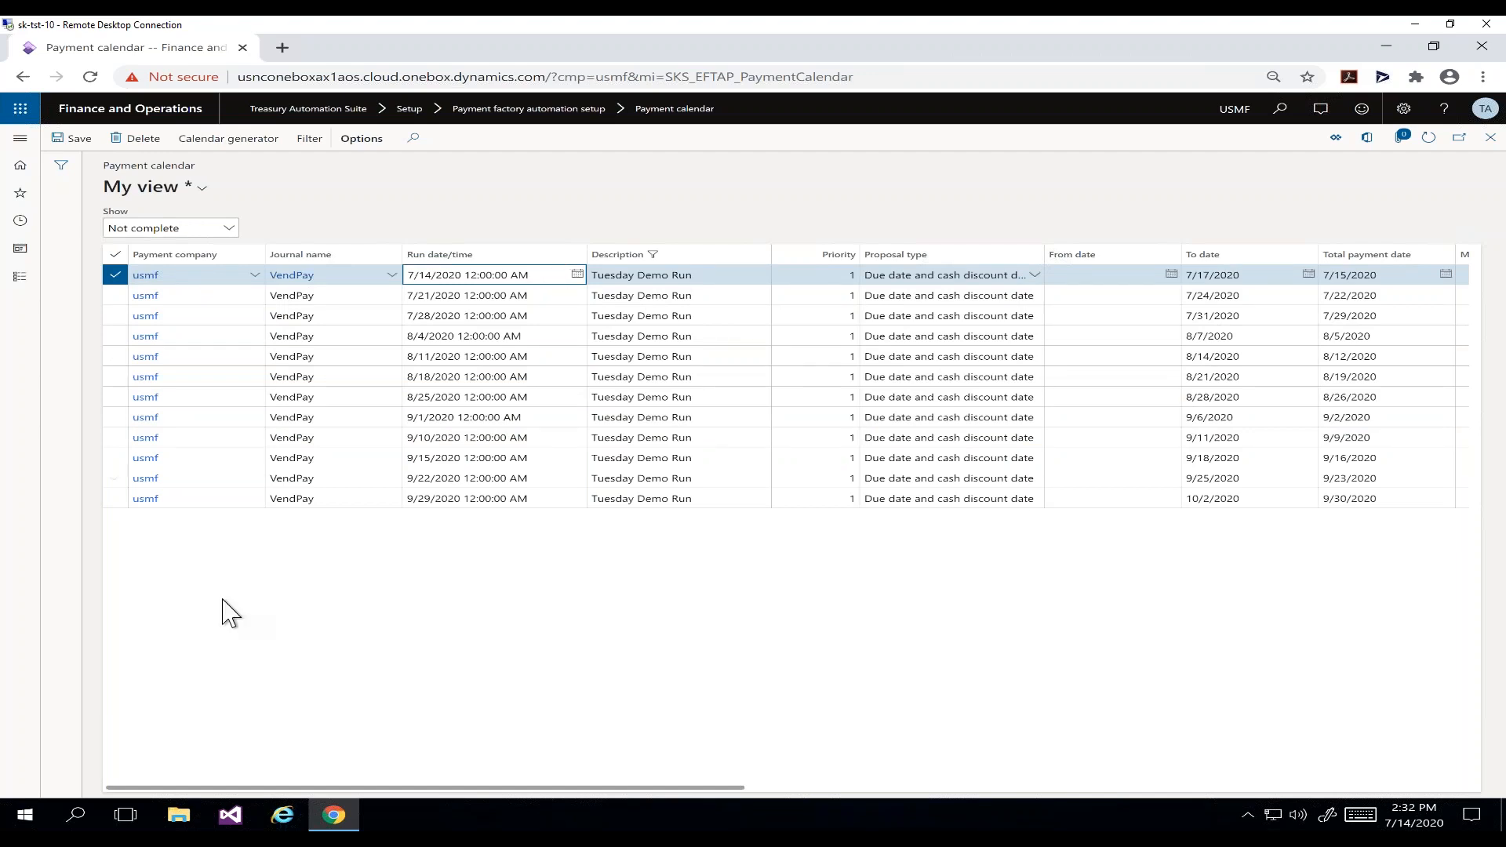
- Open the AP EFT+ file formats from the Treasury Automation Suite setup
click(21, 139)
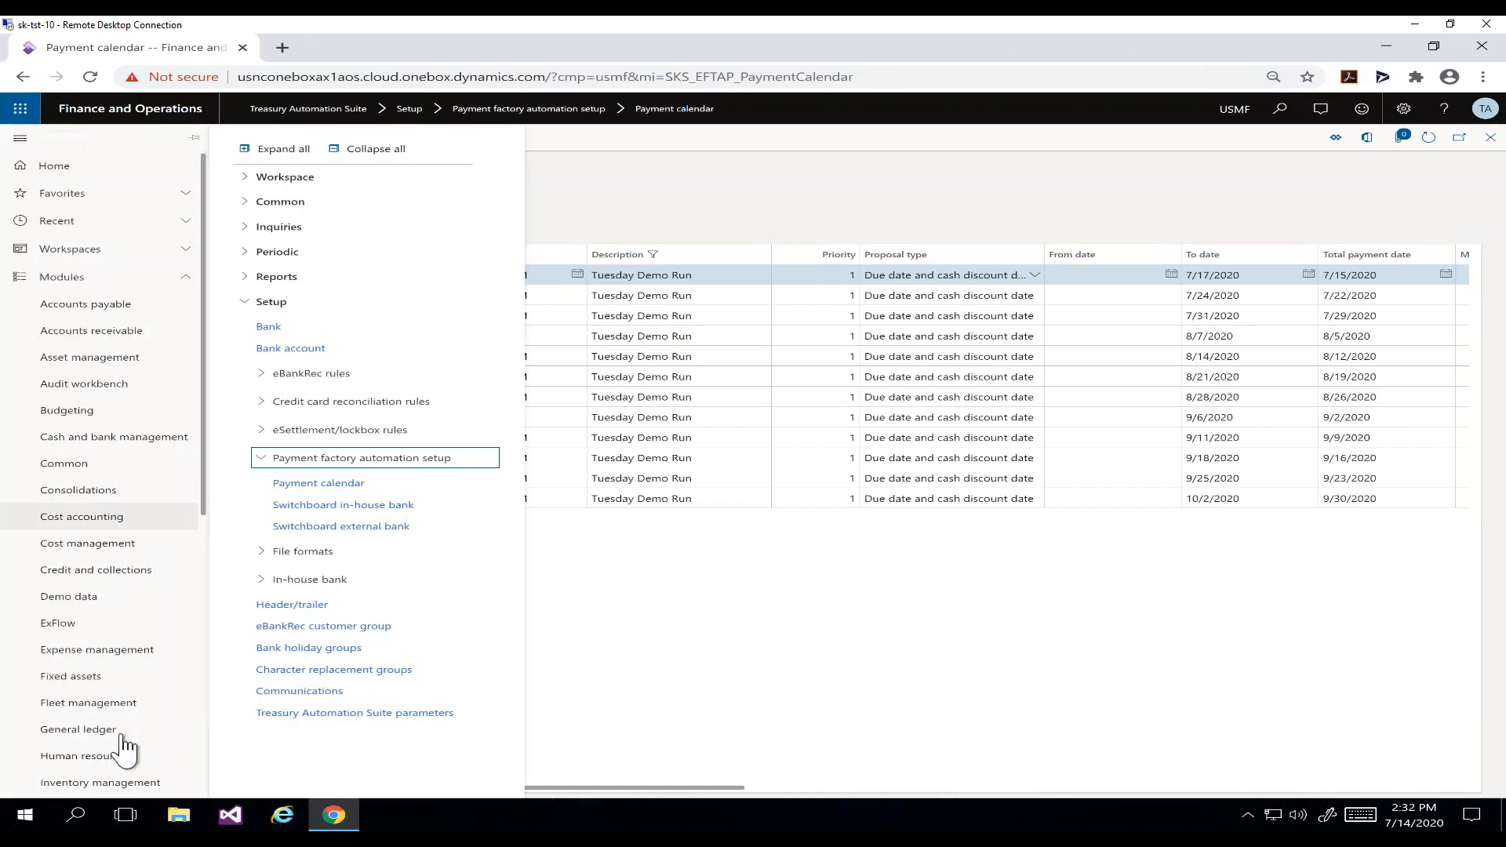
scroll(177, 777, down, 6)
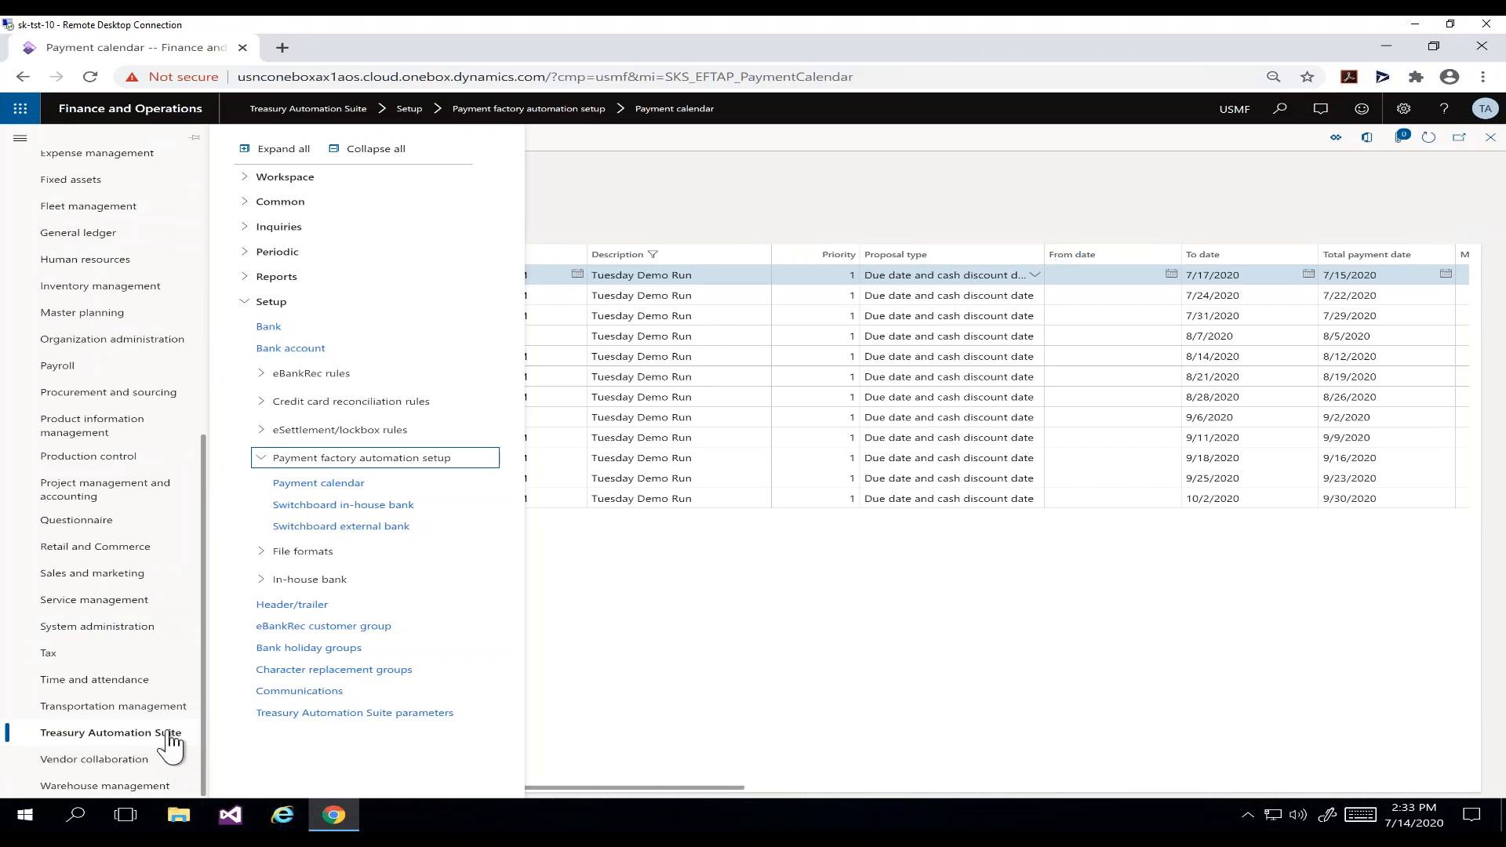
click(349, 553)
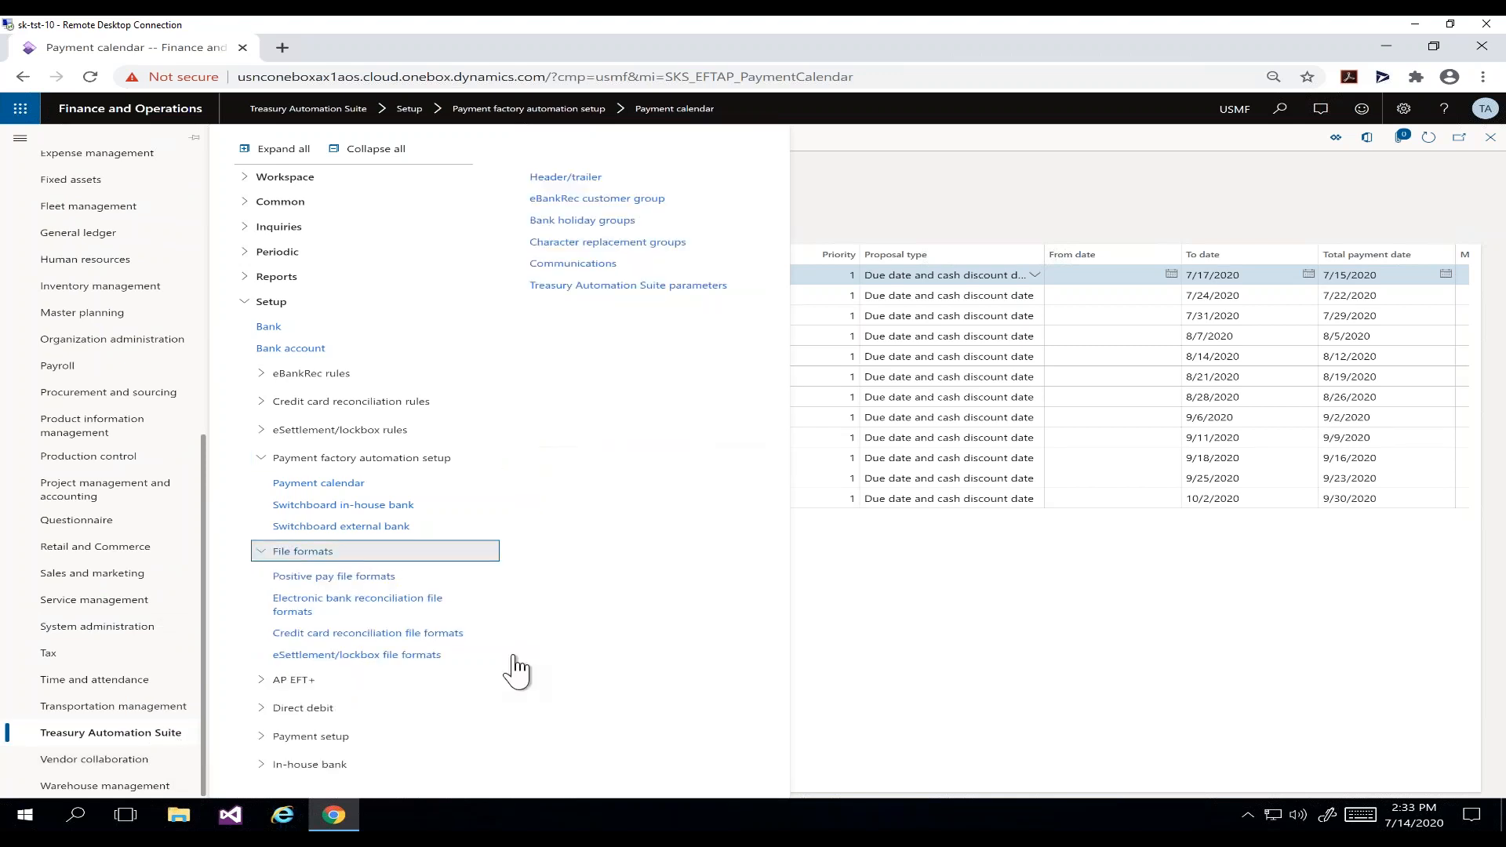
click(337, 684)
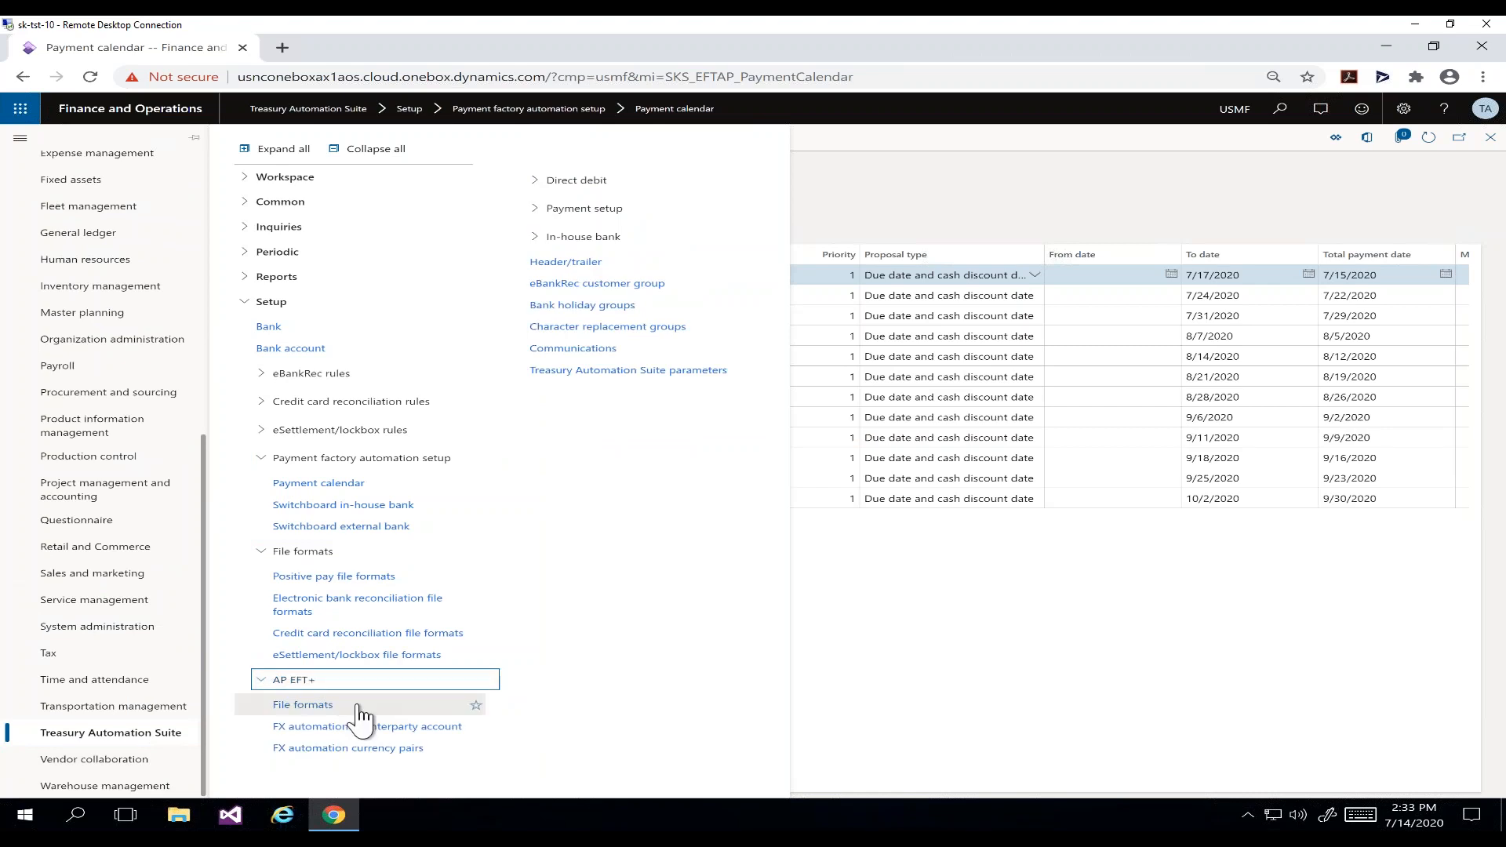
click(303, 704)
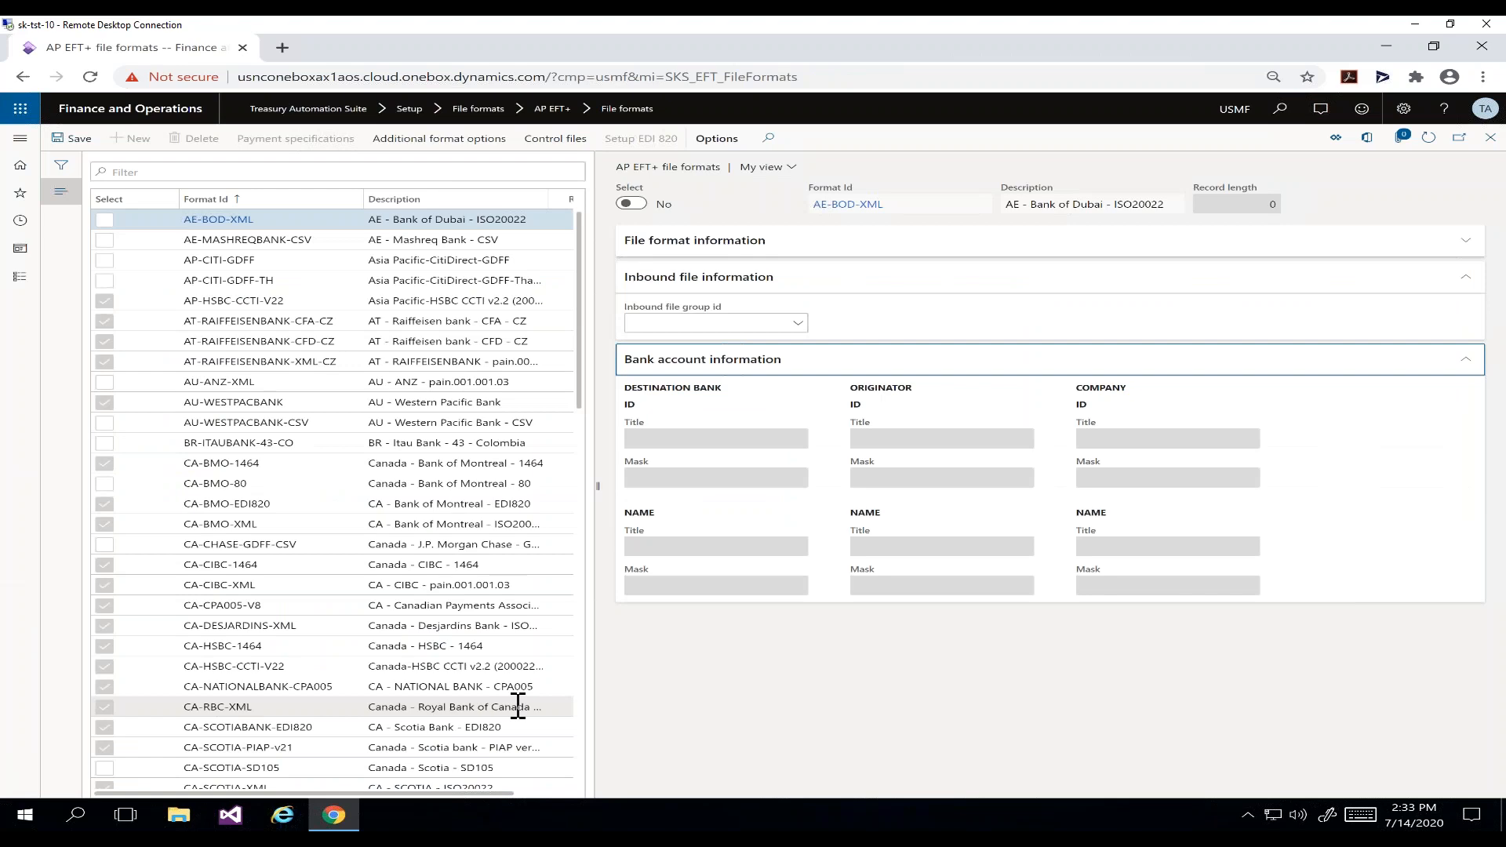
- Filter the file formats by format ID "us-boa-xml" and open the payment specifications of US-BOA-XML
click(251, 172)
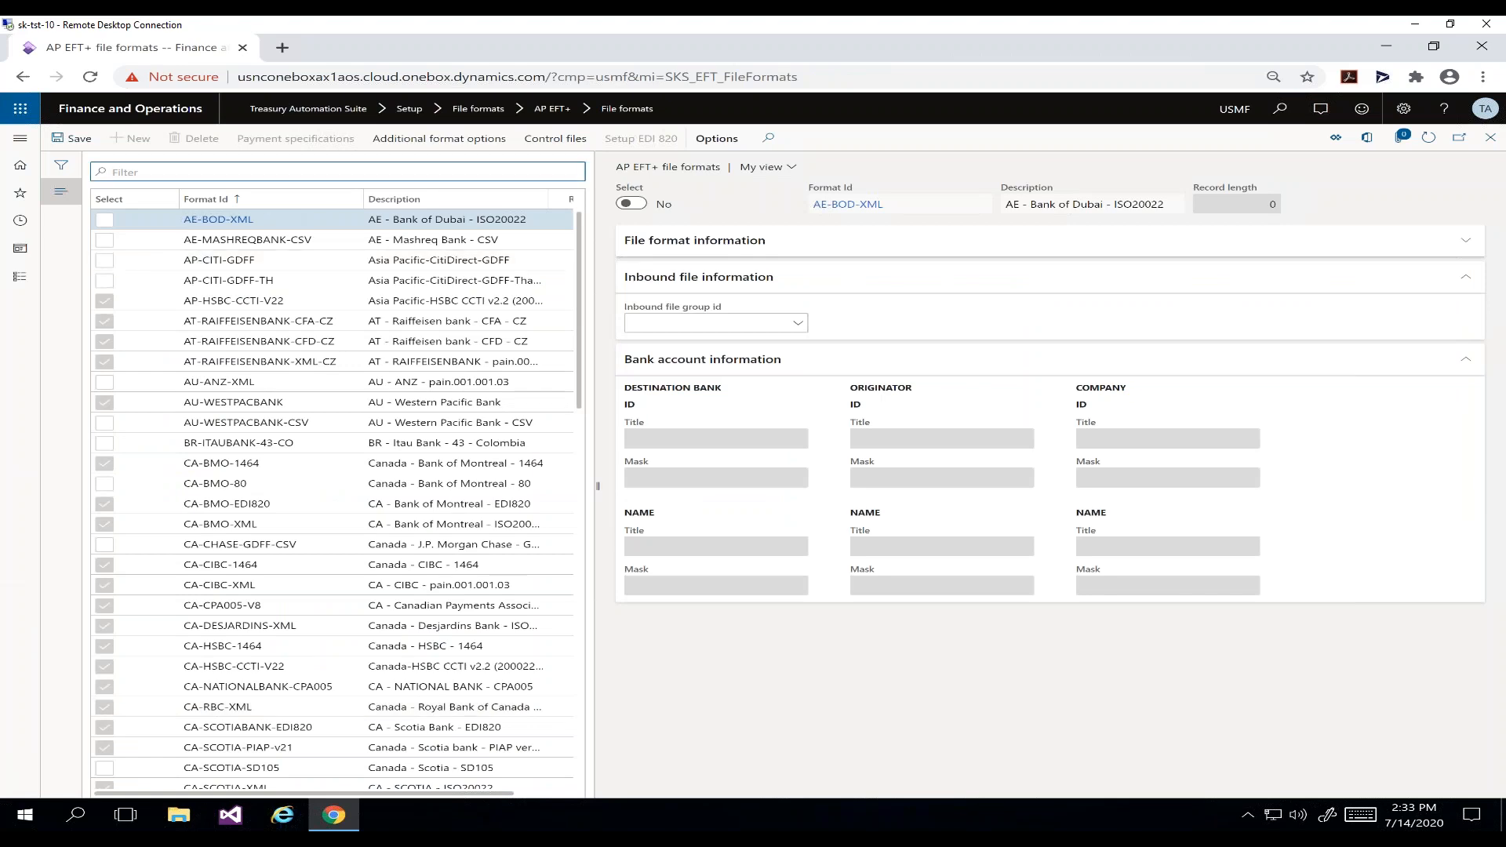
text(u)
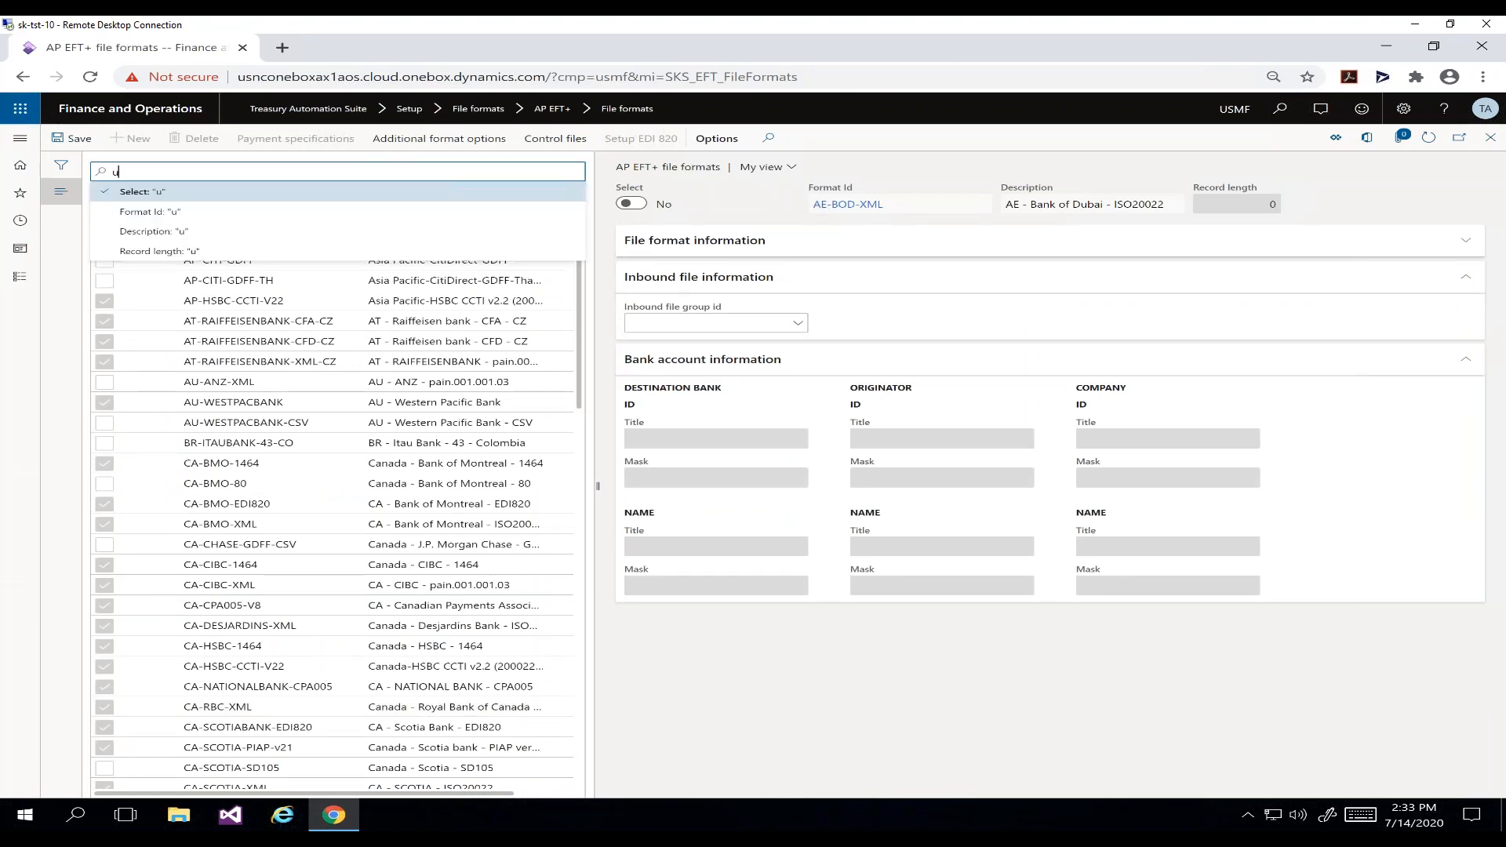
text(s-boa-xml)
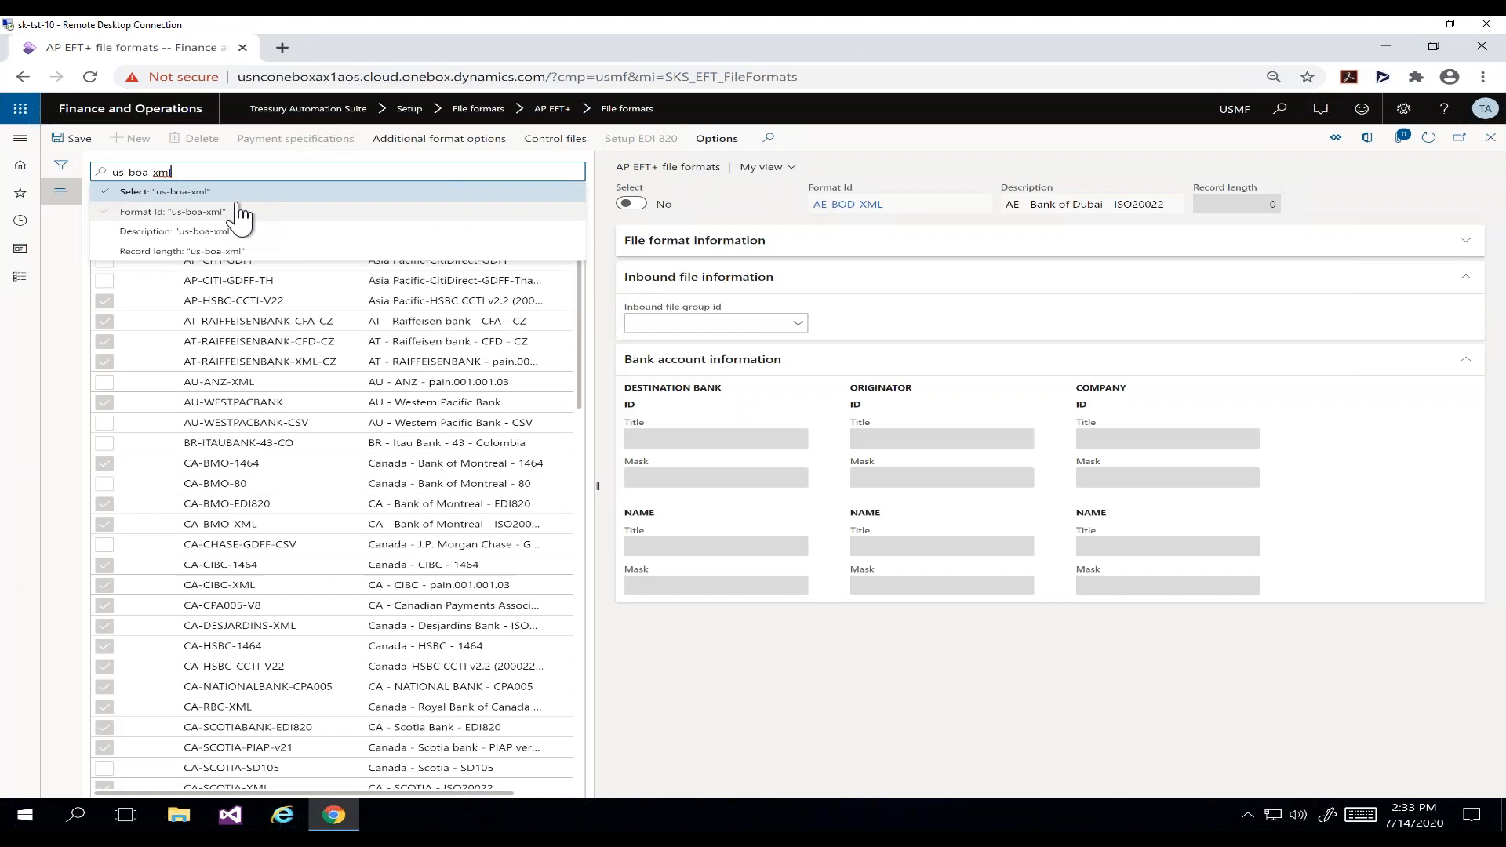
click(242, 212)
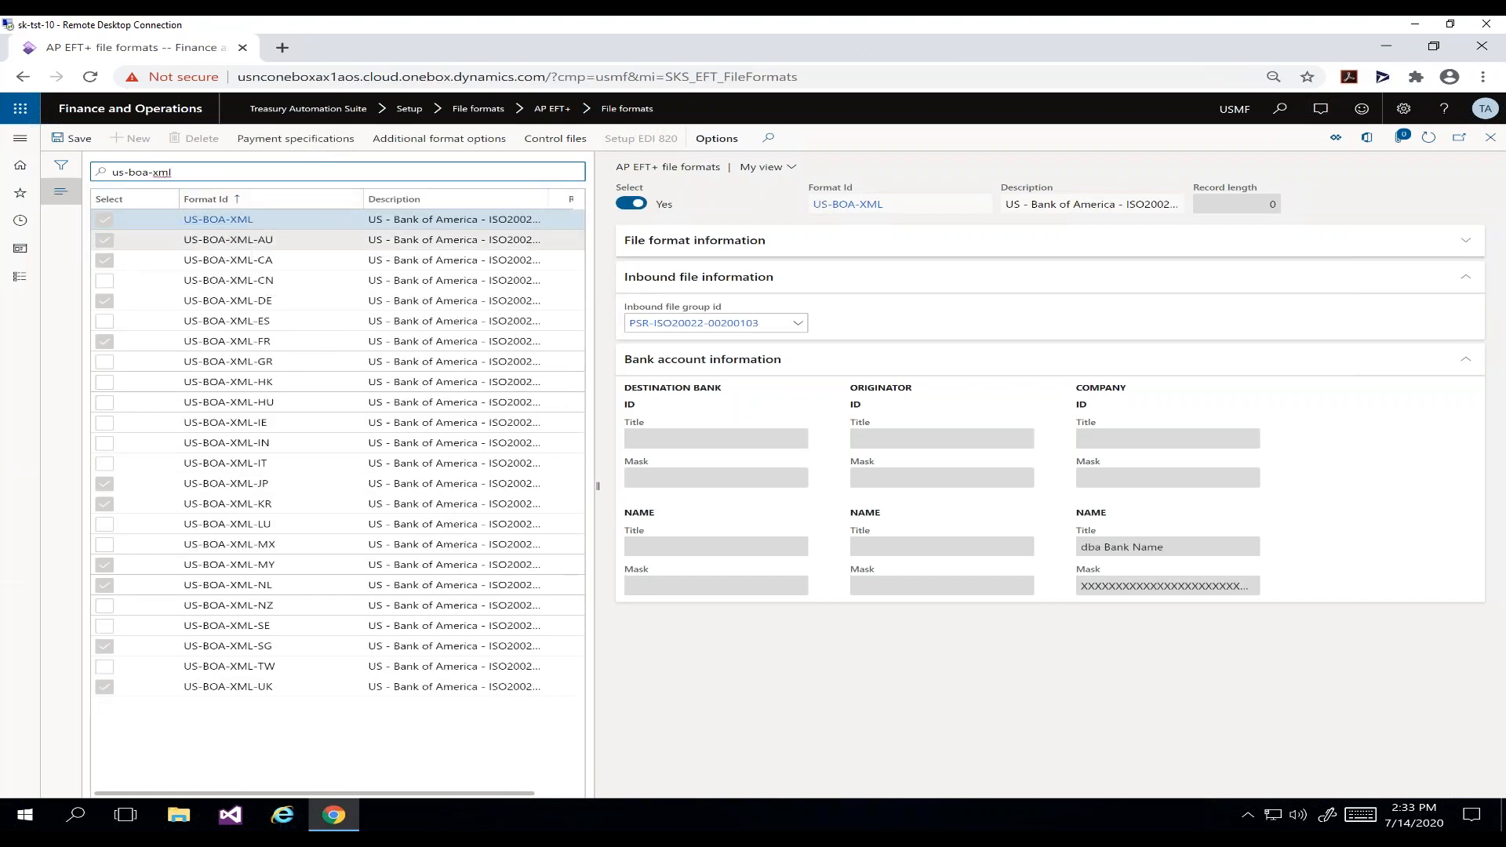
click(315, 141)
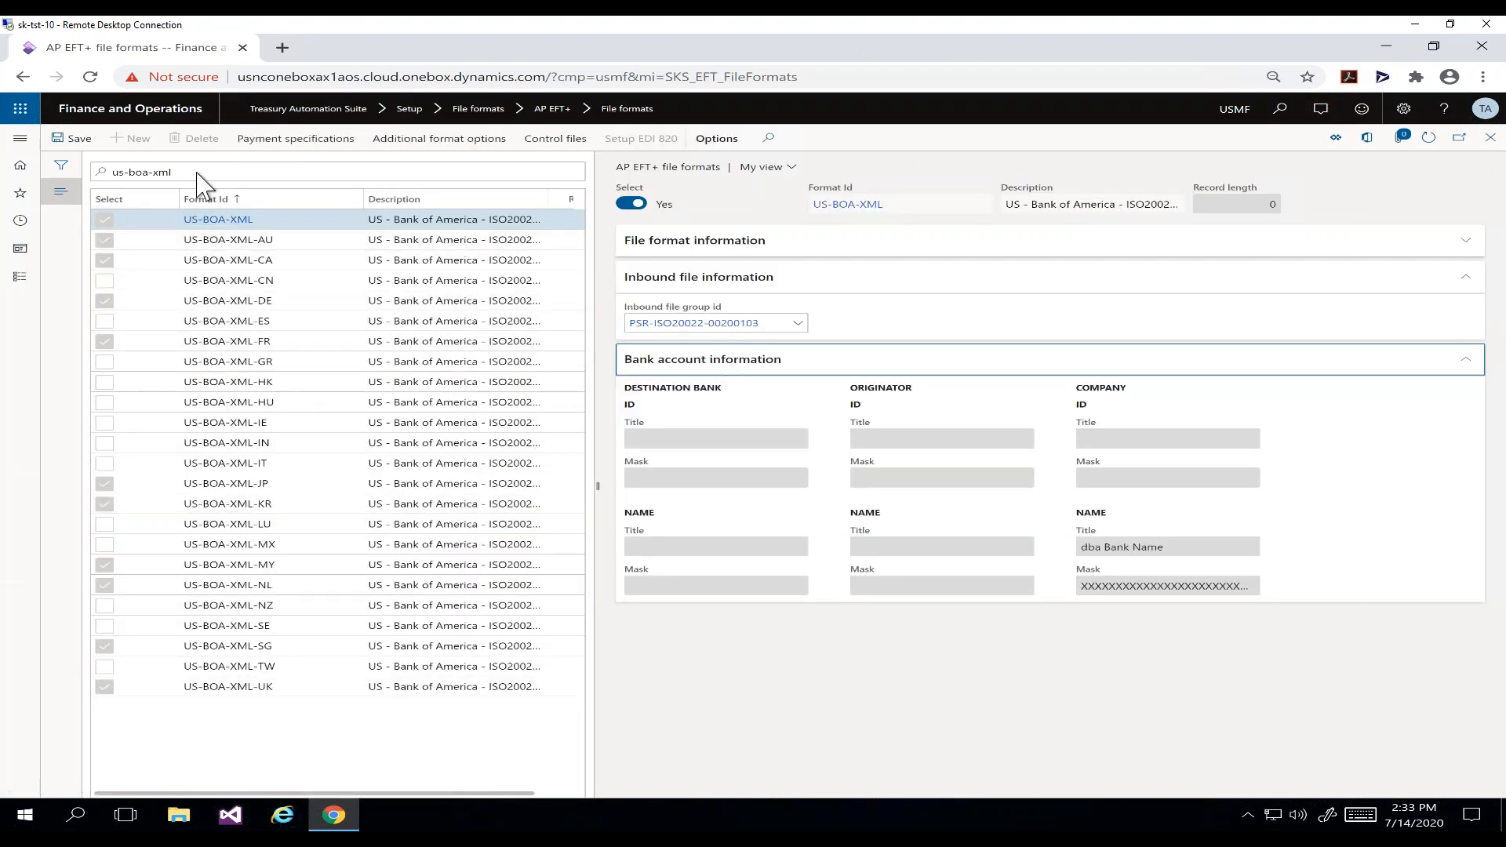
- Open the payment specifications of US-BOA-XML, select SWIFT-WIRE and filter its field validation rules by source field description containing "swif"
drag(172, 172, 135, 172)
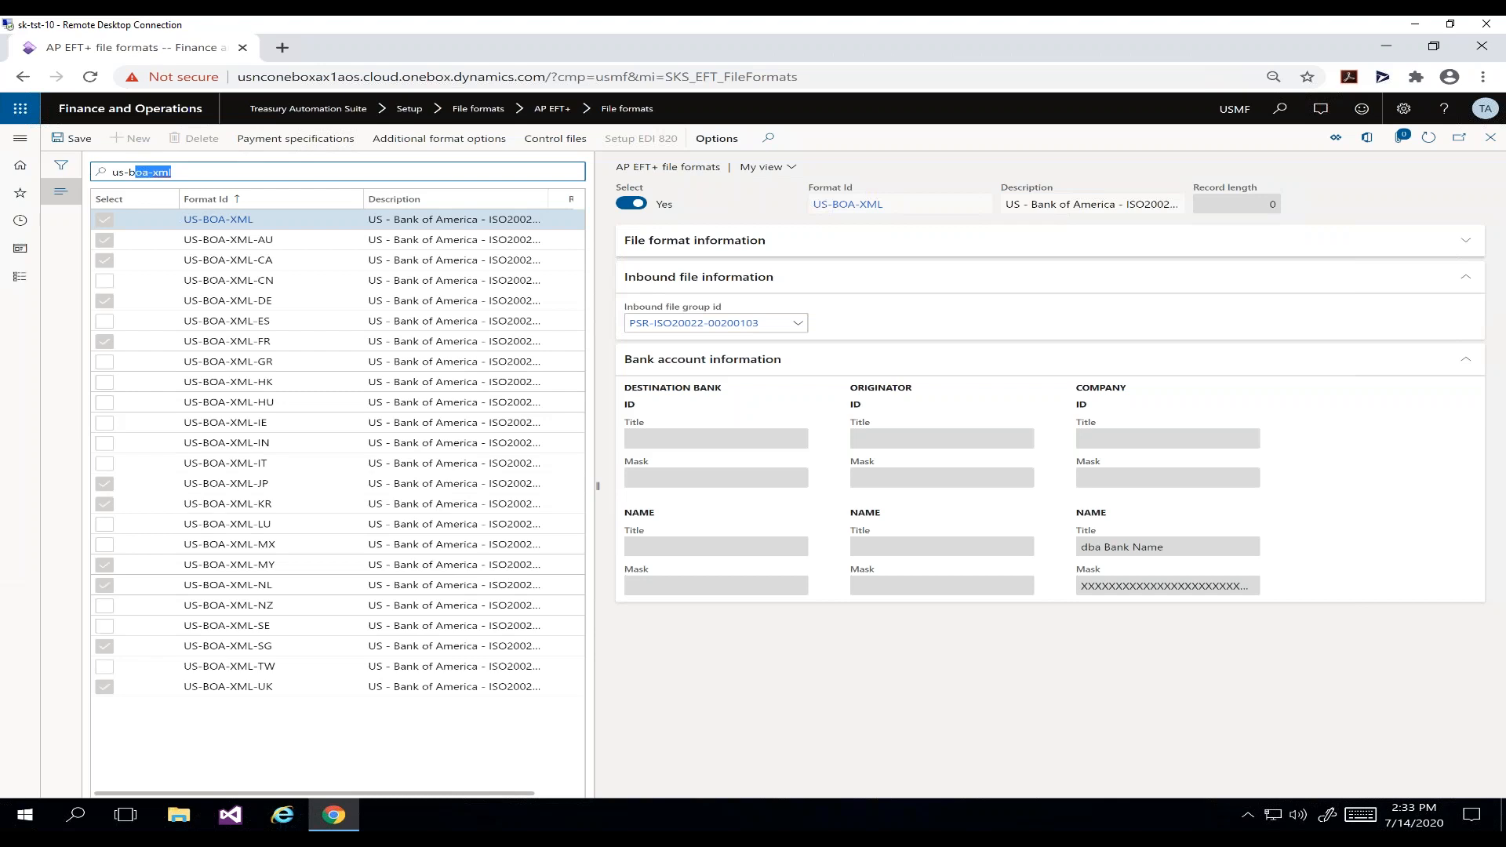
click(297, 139)
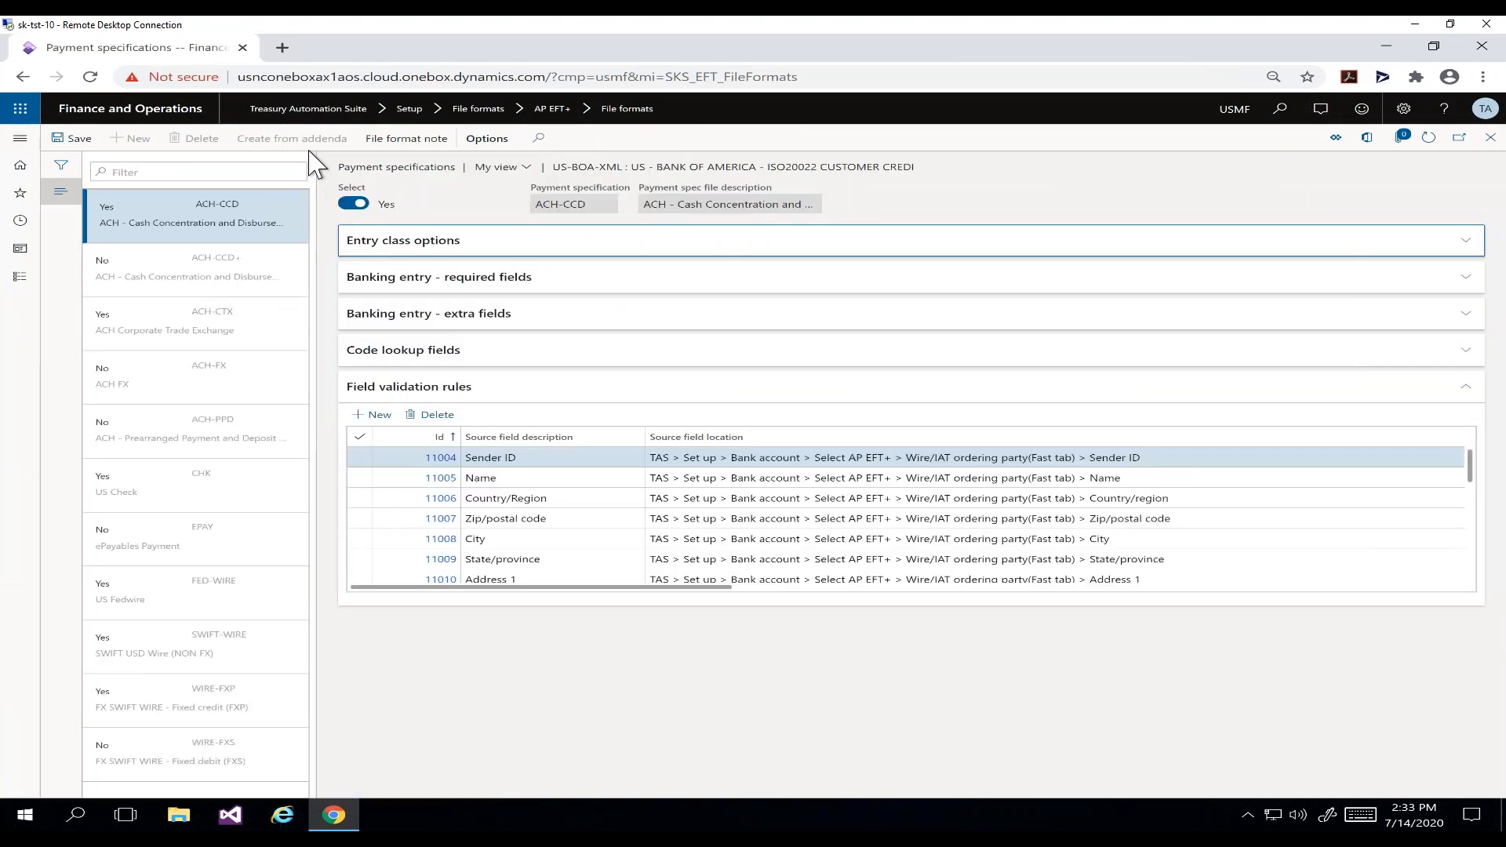
click(271, 653)
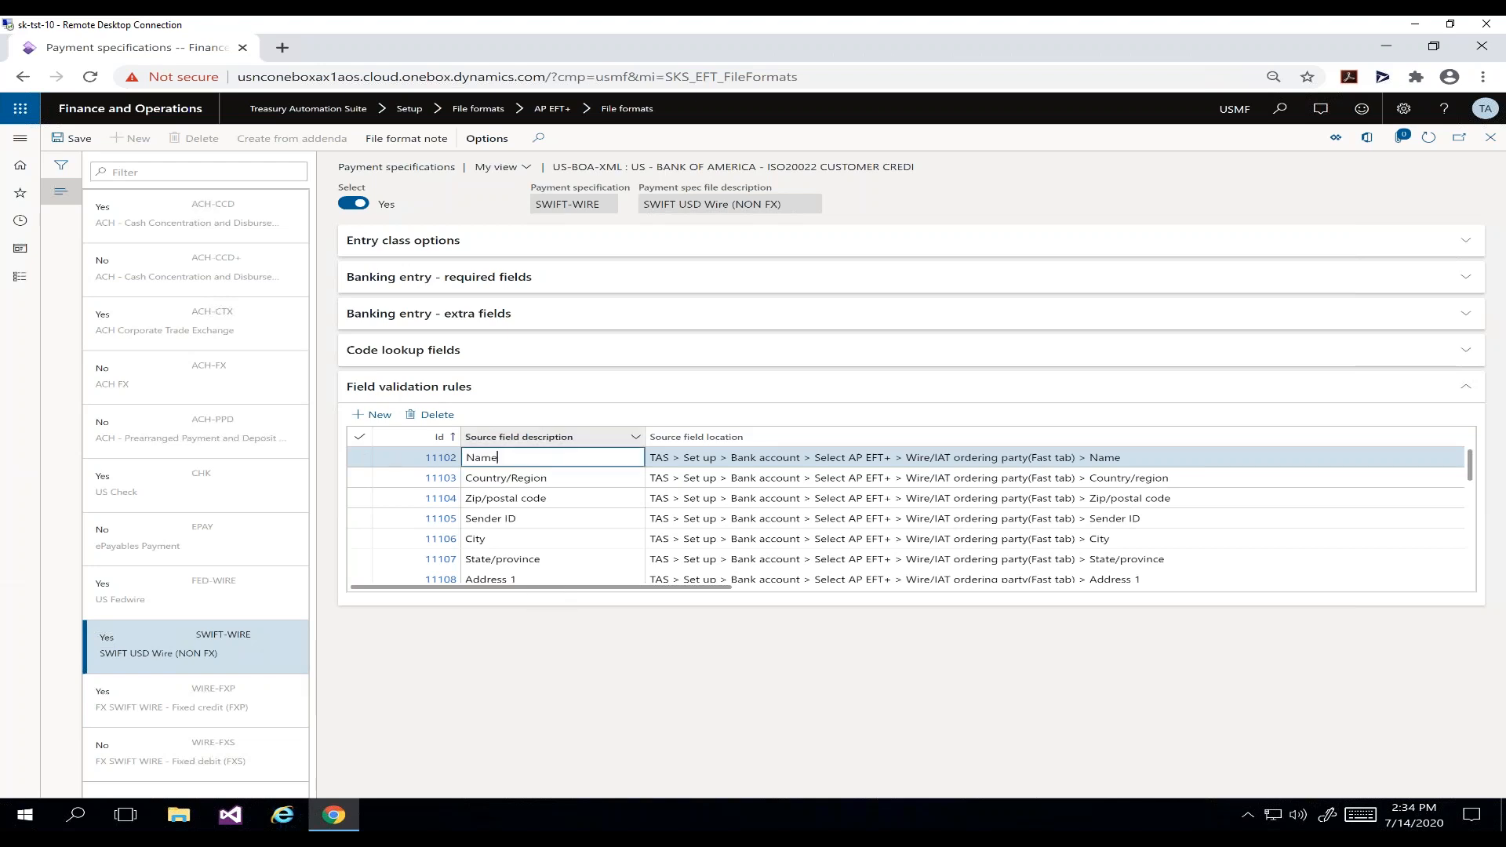
click(565, 438)
text(swif)
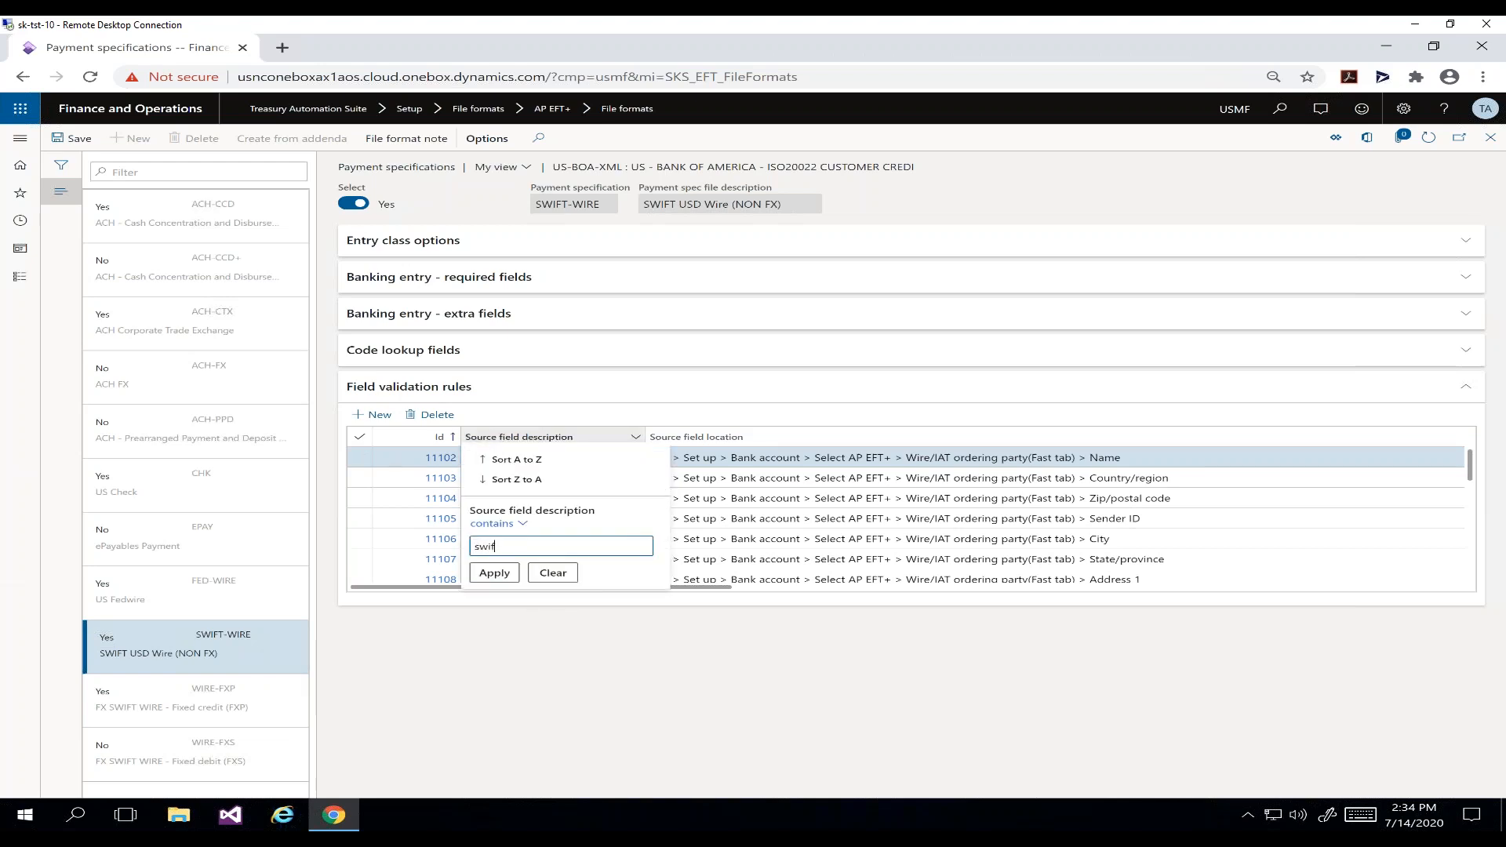
key(Return)
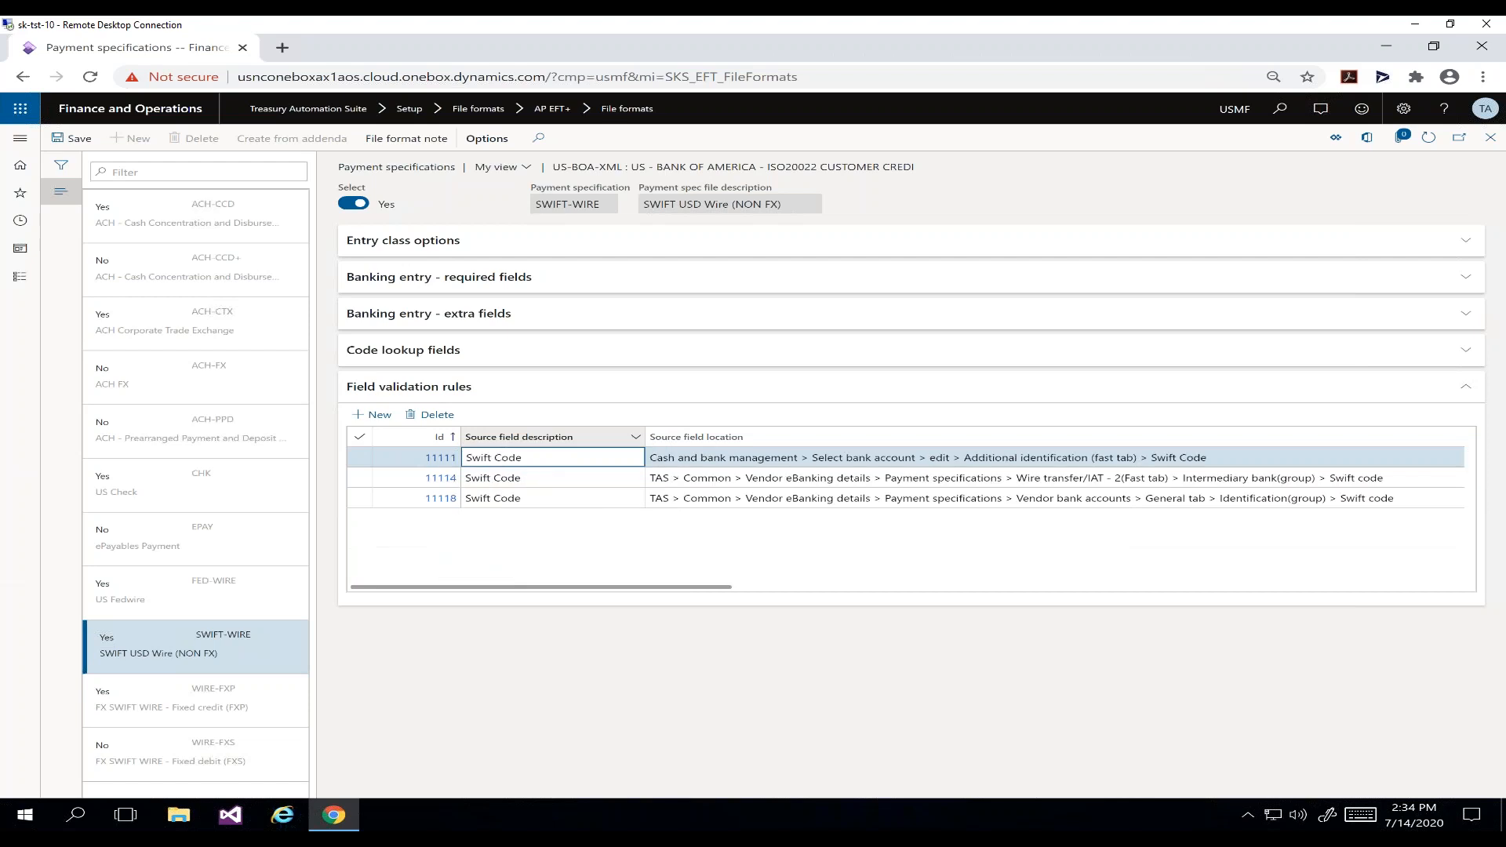
- Examine the vendor bank account Swift Code rule's required setting and source field location, and return to the file formats
click(555, 498)
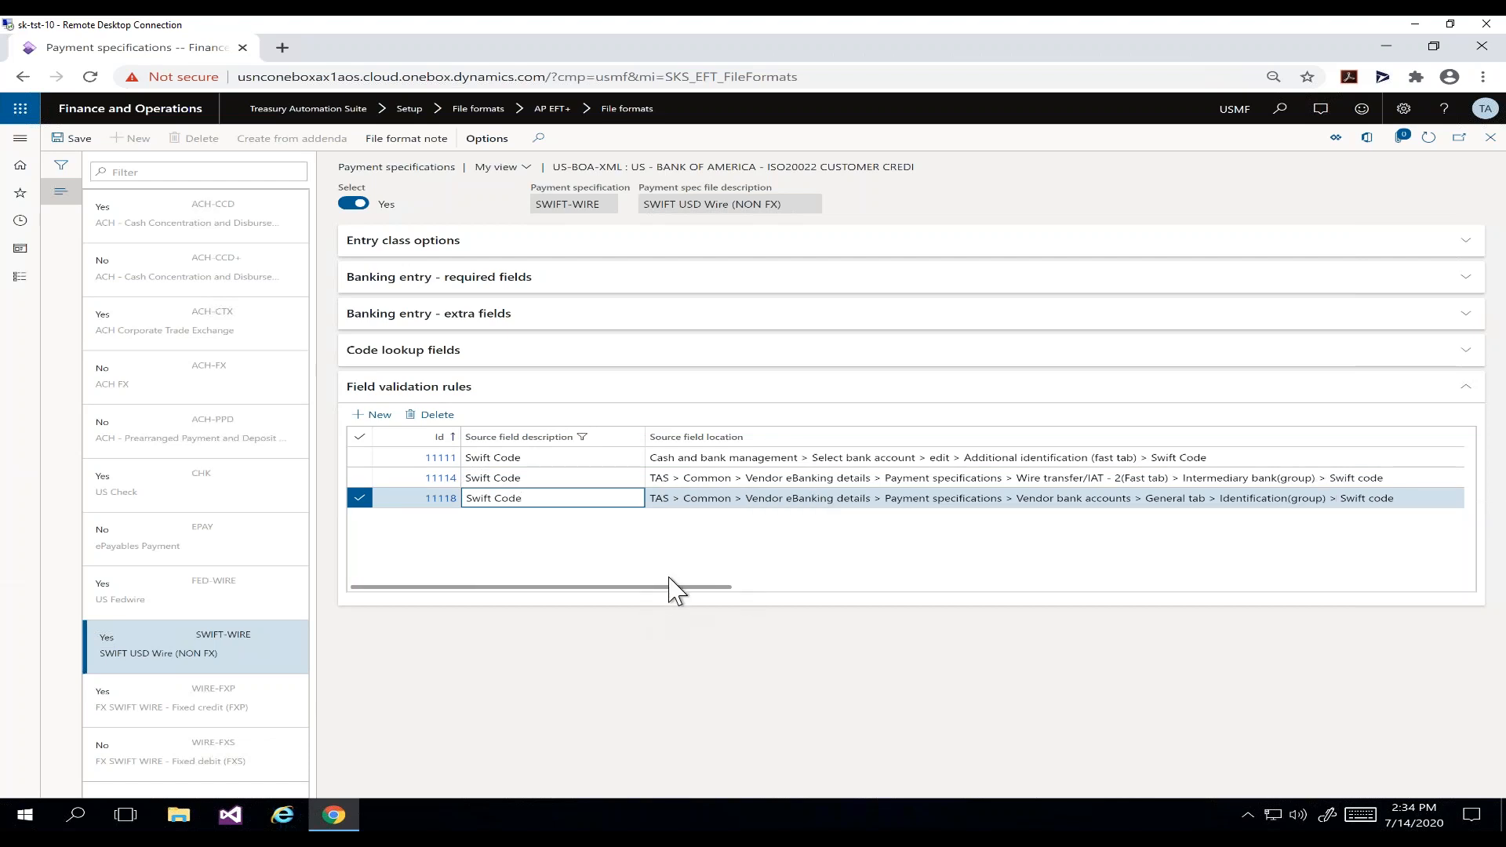
drag(690, 586, 1274, 615)
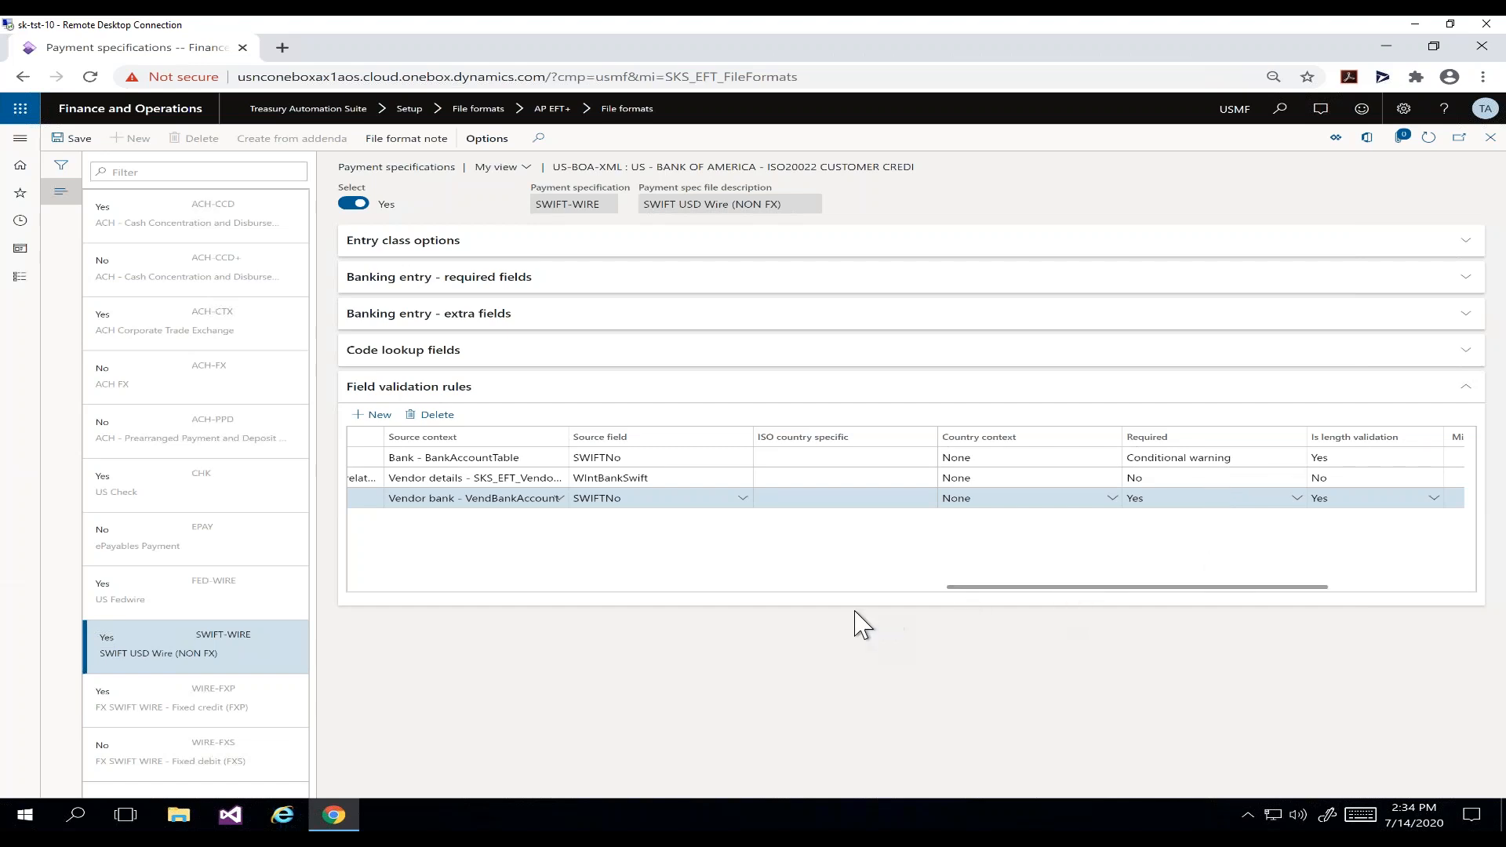
drag(1023, 588, 503, 623)
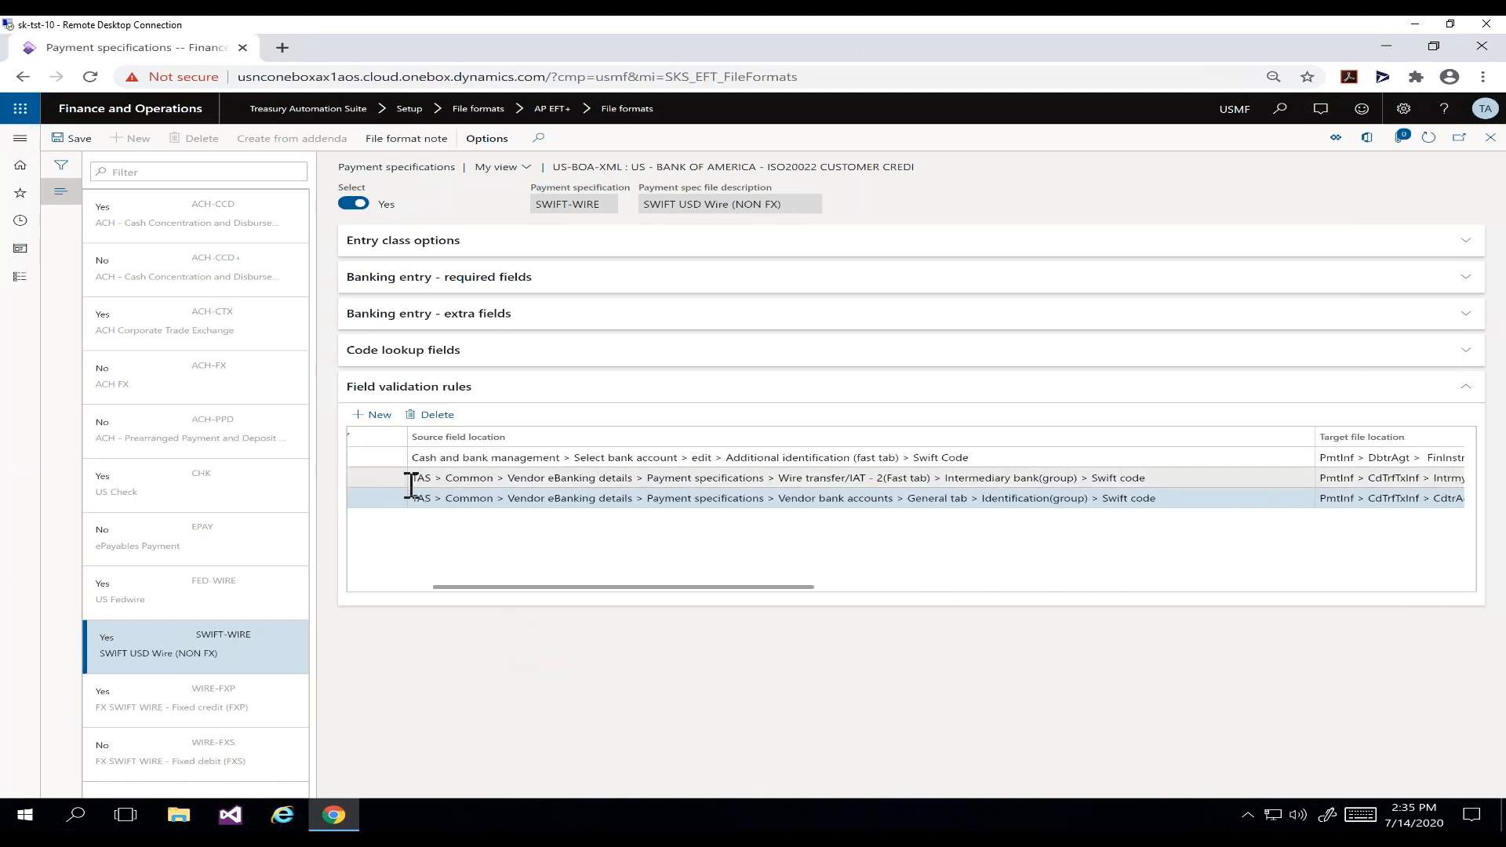
drag(412, 499, 1182, 499)
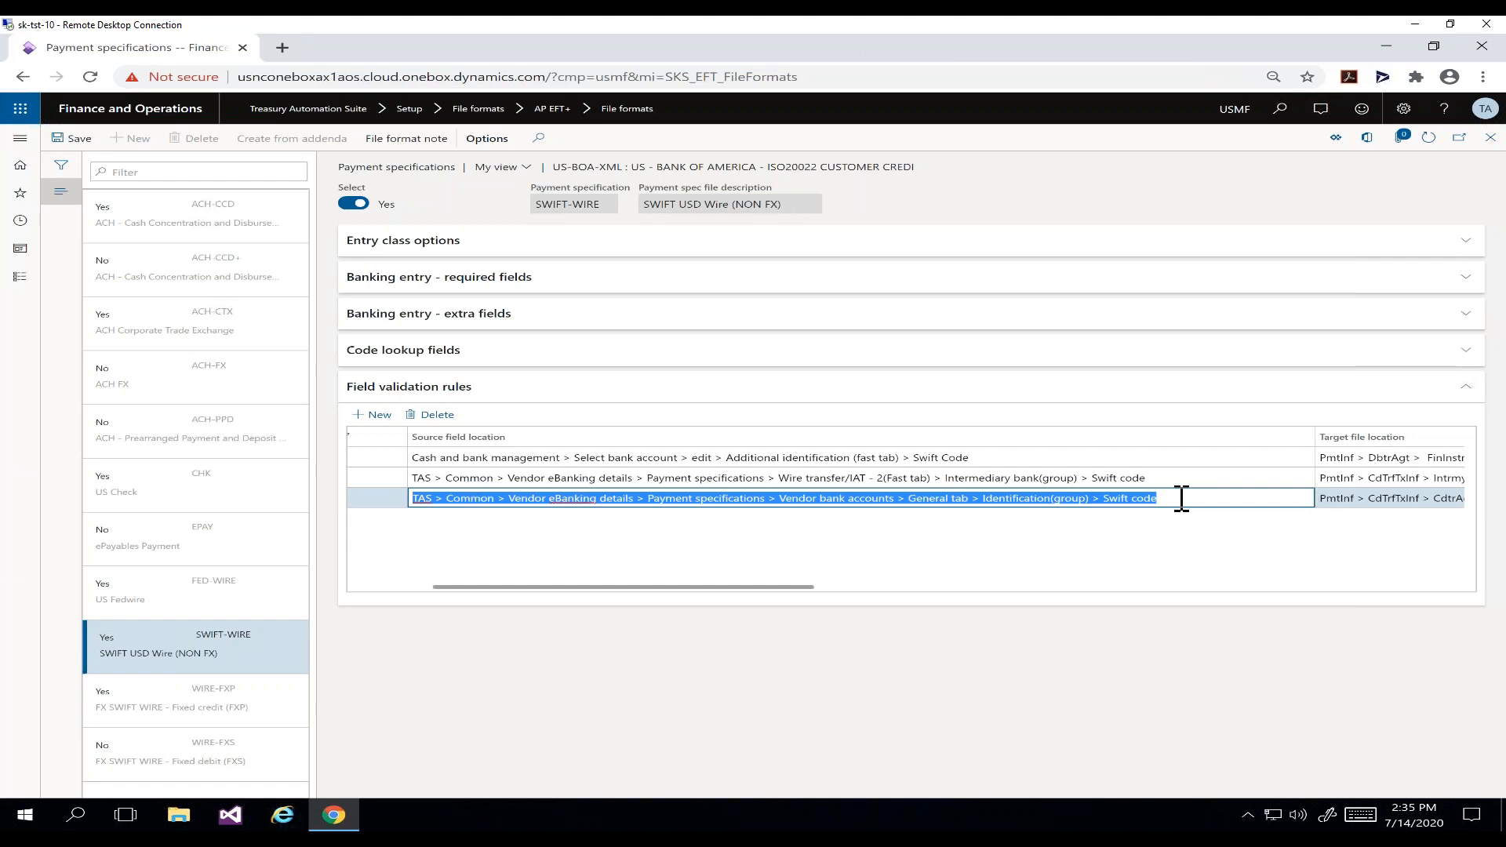
click(1497, 143)
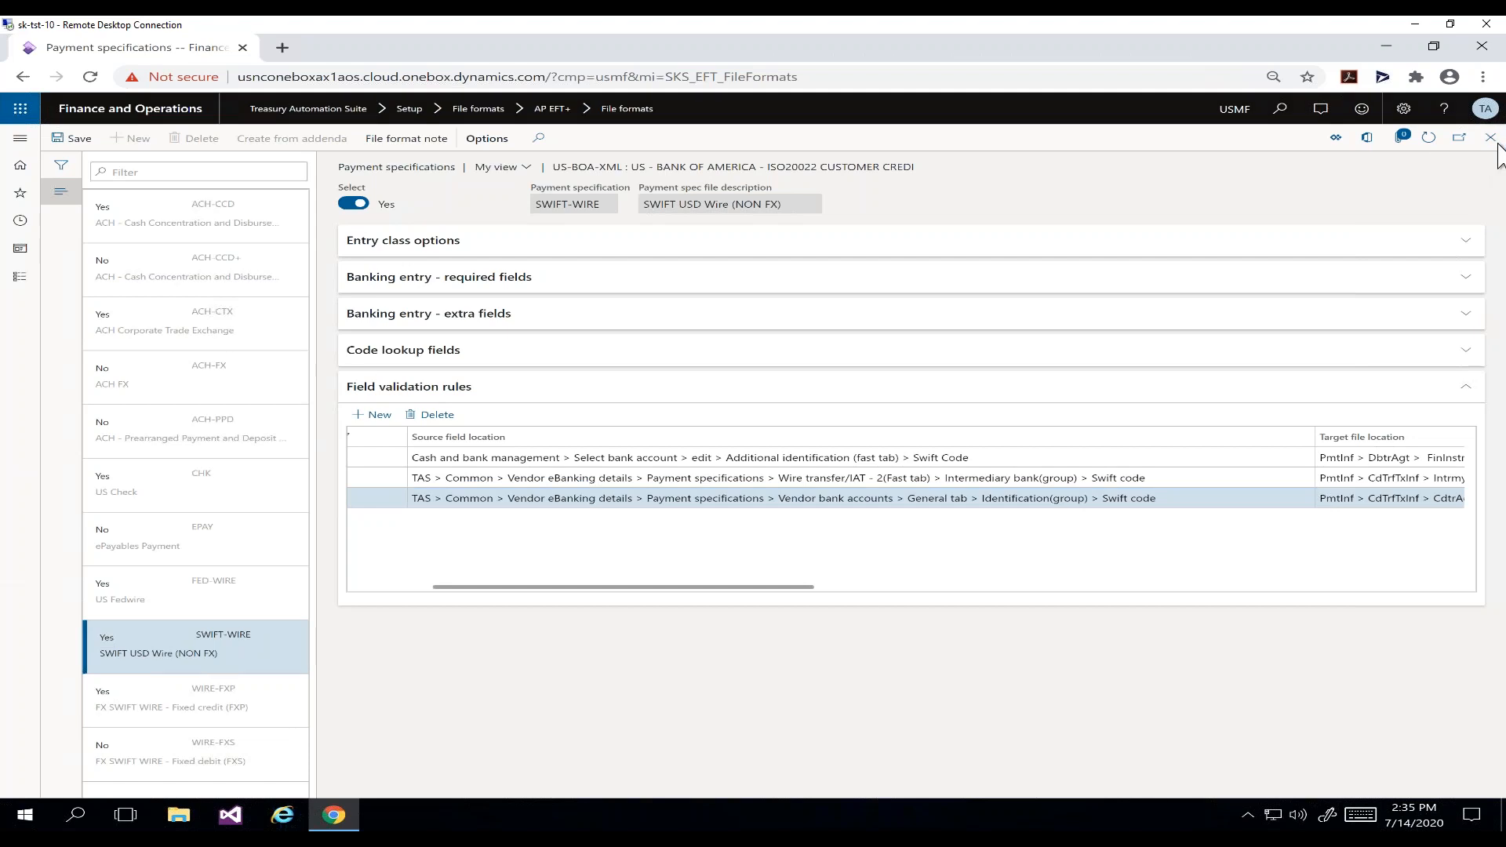
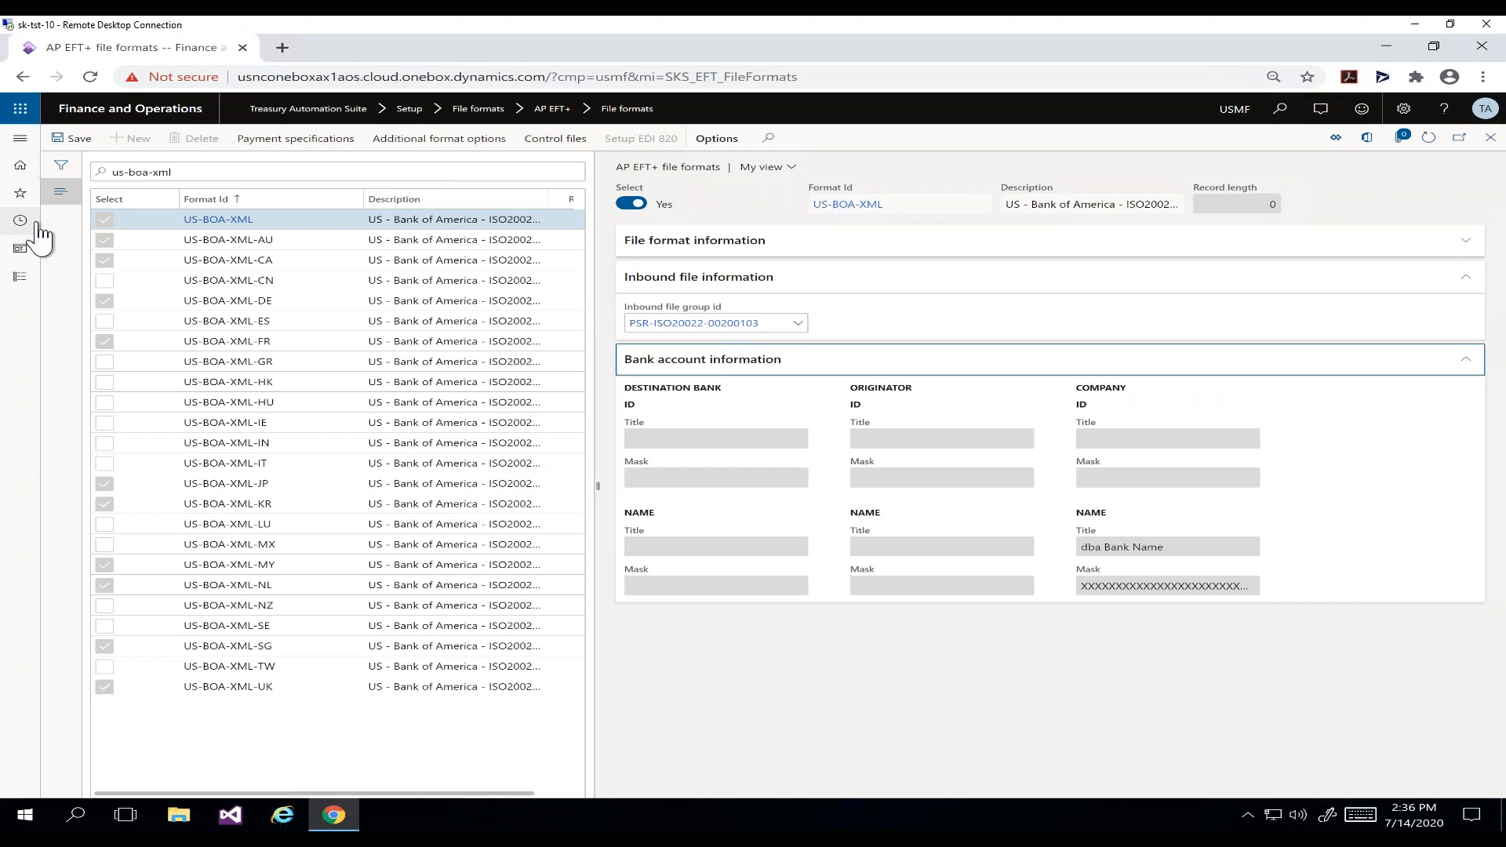
- Open the vendor payment journals in Accounts payable and select journal 00676
click(21, 139)
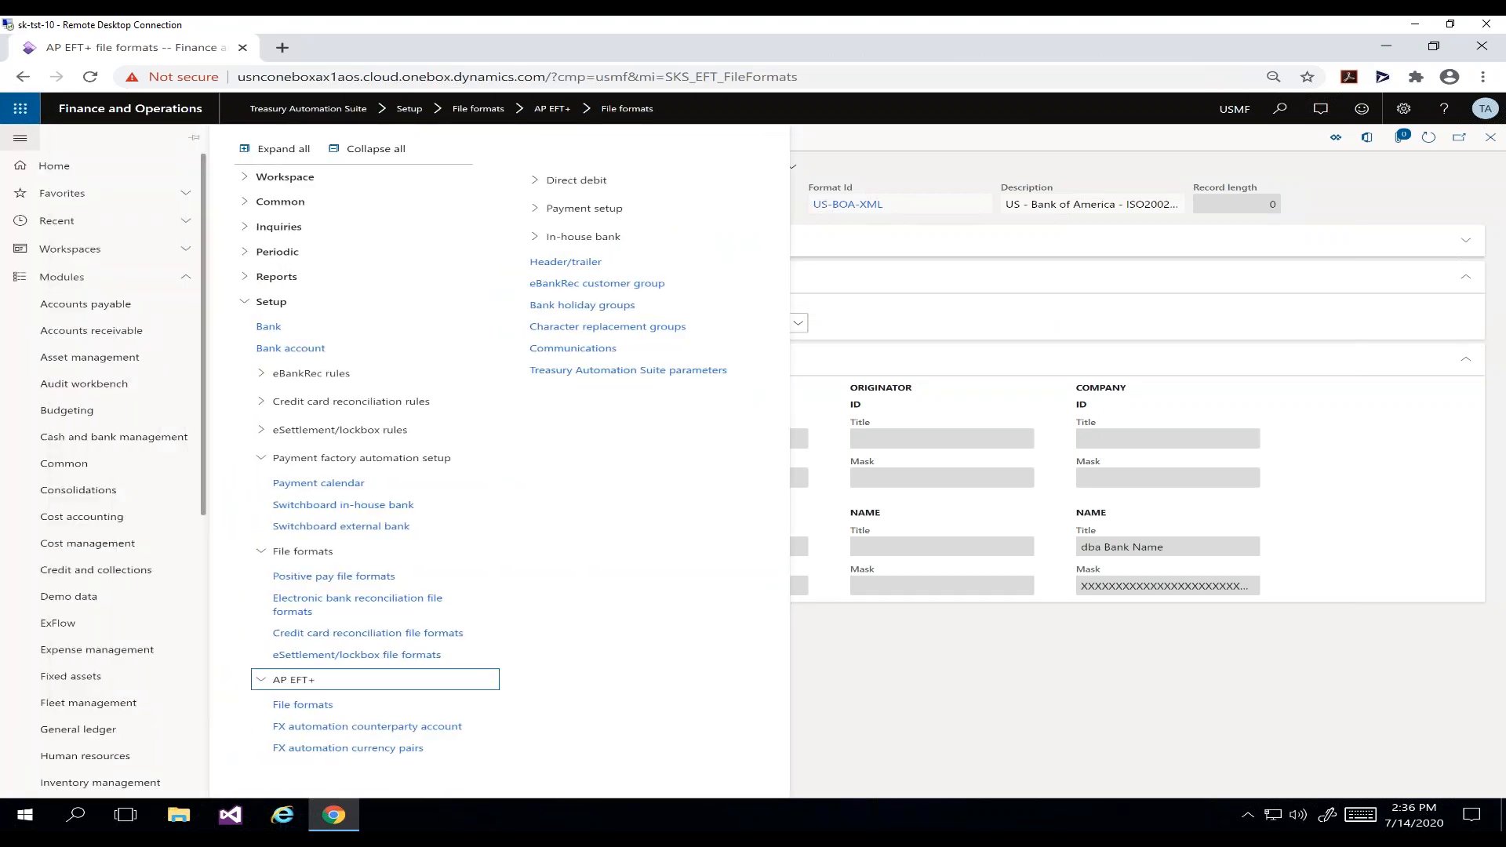
click(123, 312)
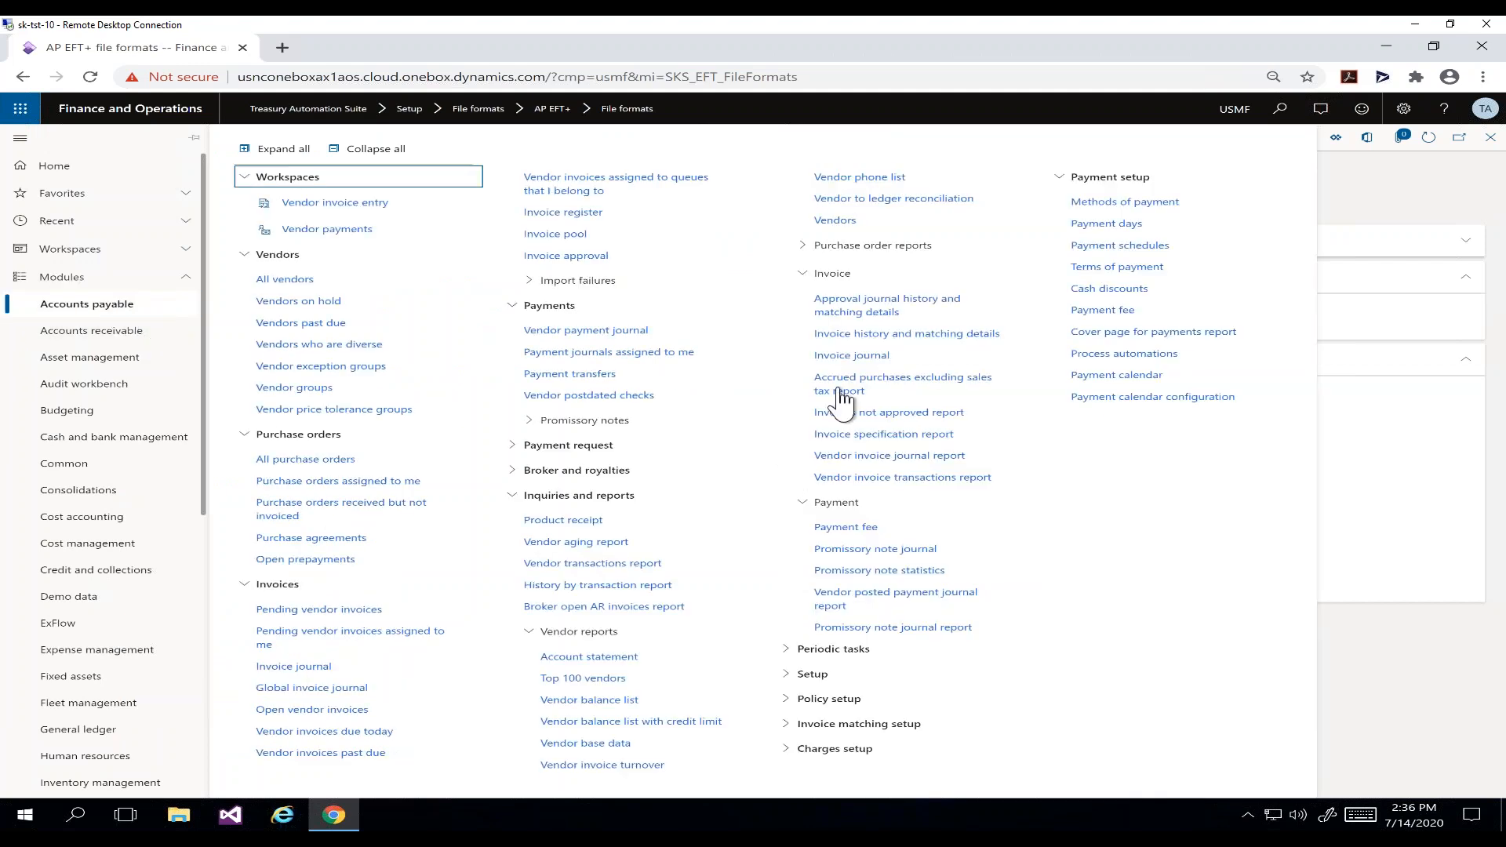
click(590, 331)
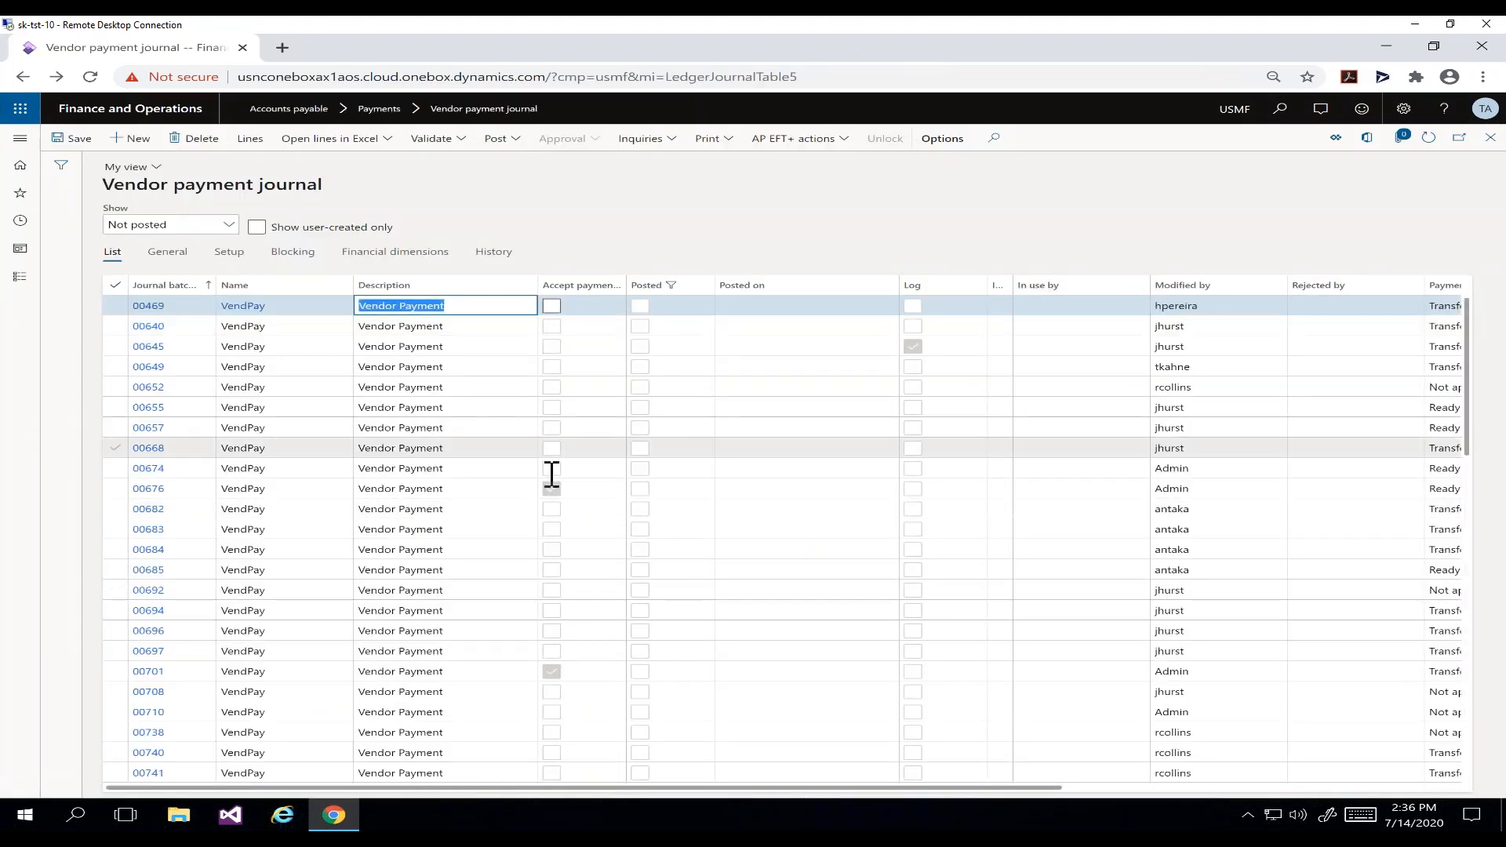
click(497, 488)
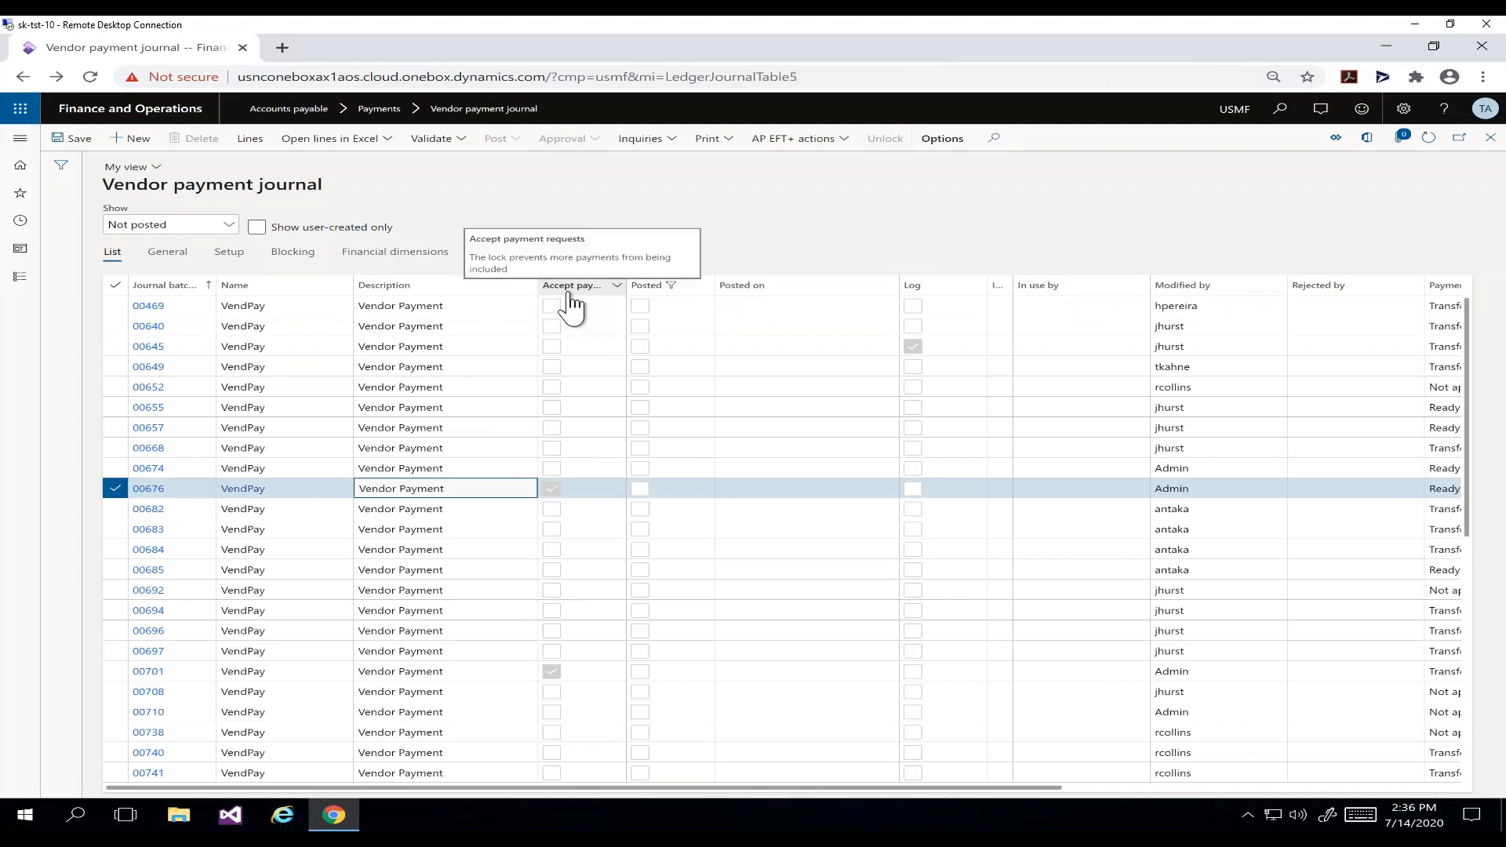
click(559, 494)
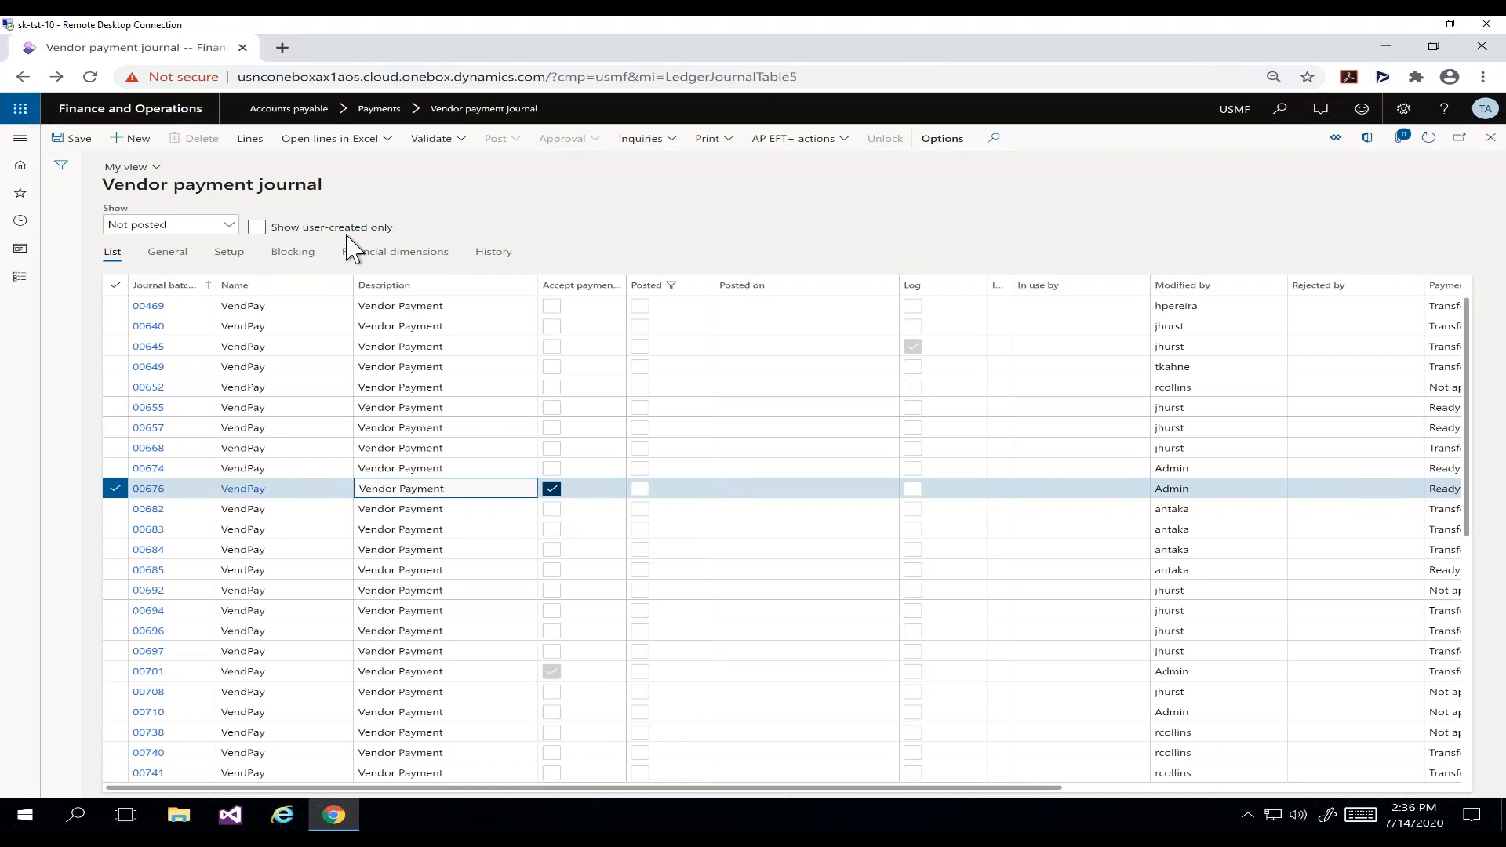
- Create a new vendor payment journal with the name VendPay and open its lines
click(127, 142)
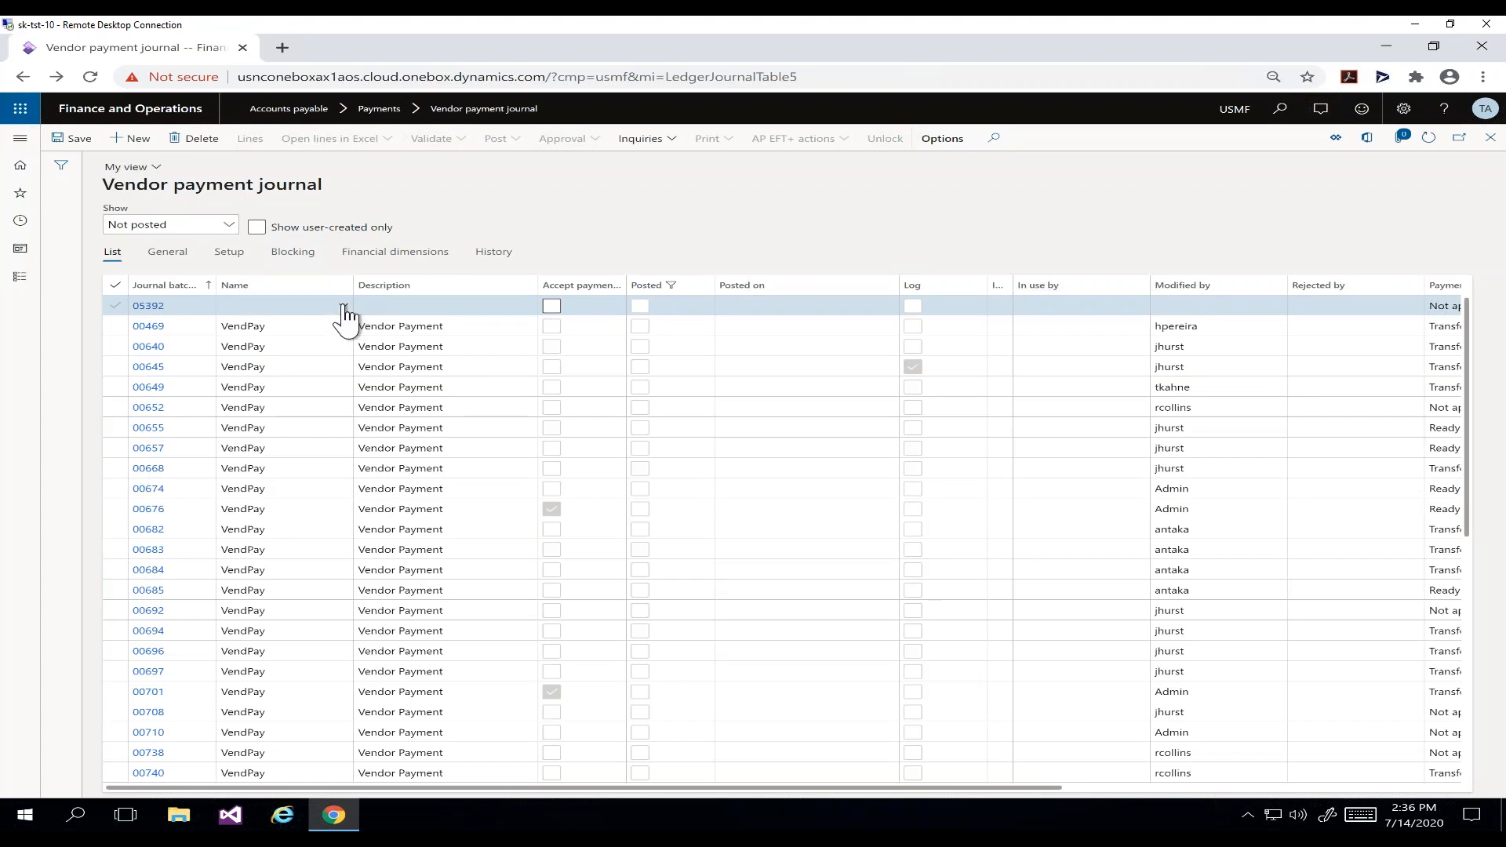
click(343, 308)
text(ve)
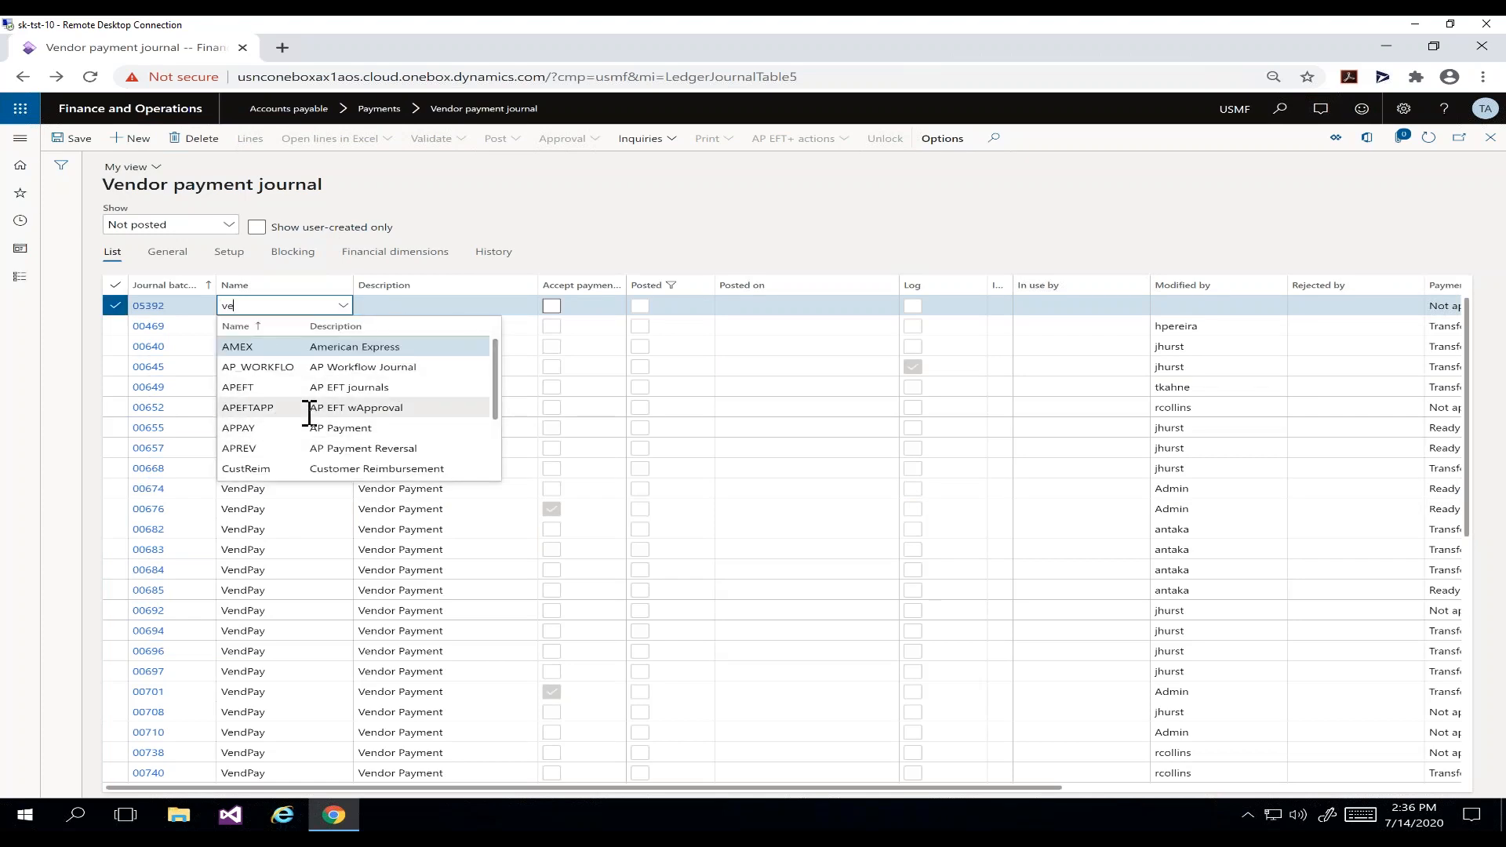
click(157, 307)
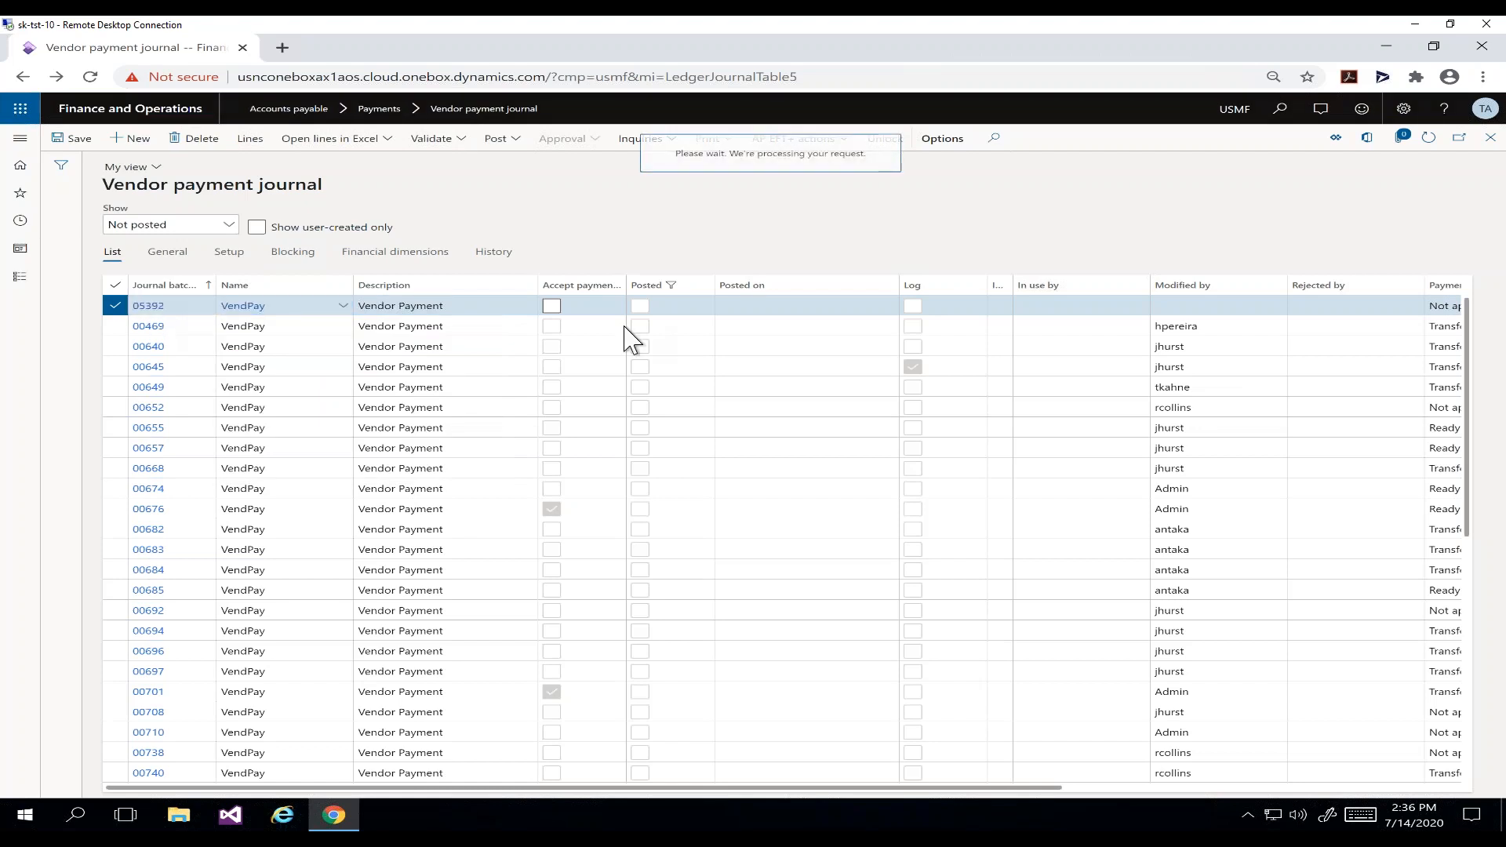
- Add a payment line to the journal for the vendor Raven Projectors using its vendor account number
click(125, 247)
click(540, 292)
text(1095)
key(Tab)
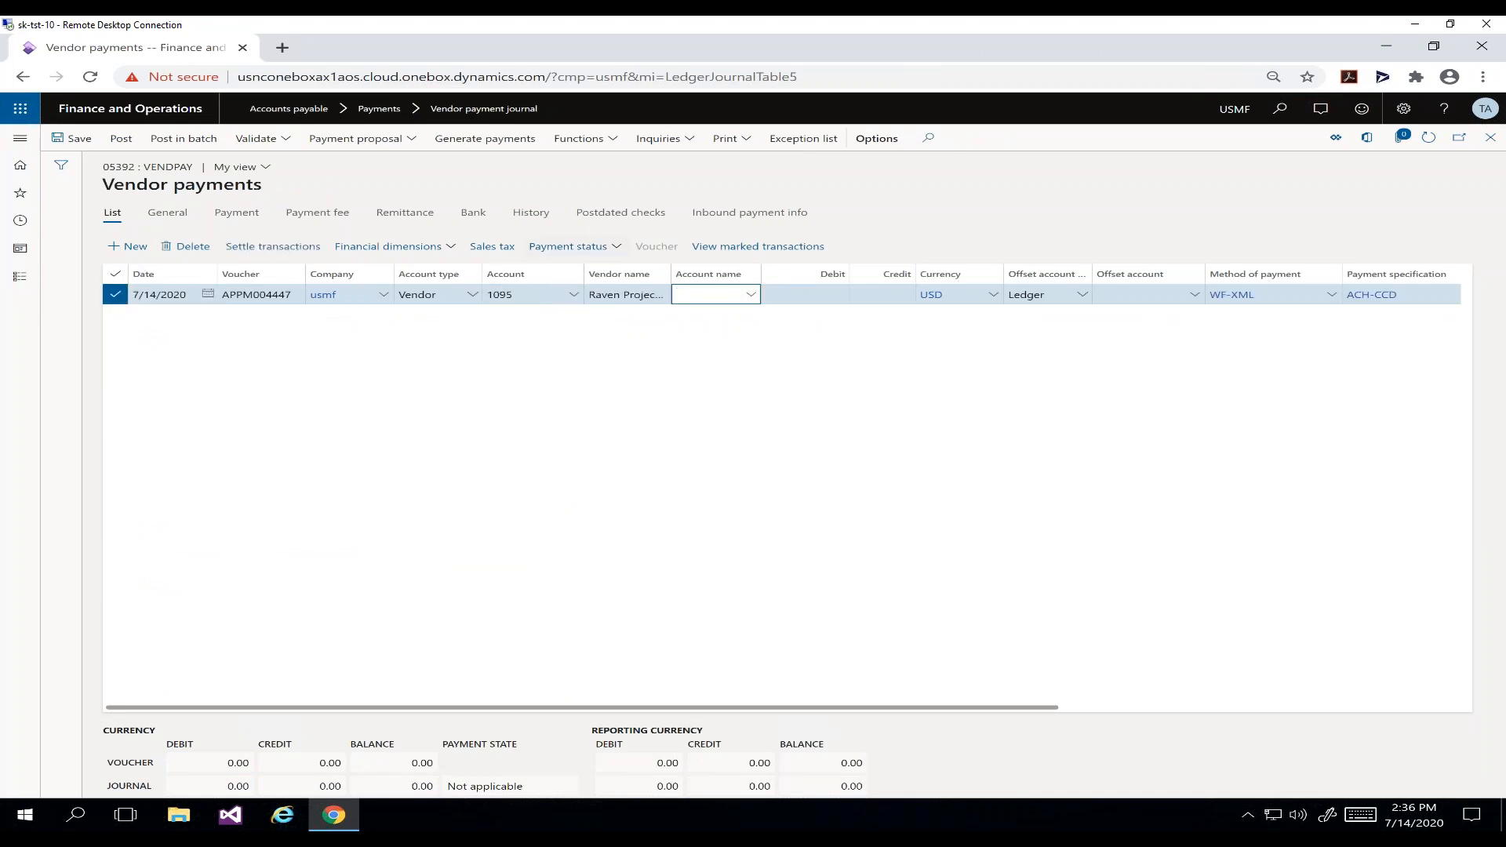
- Review the open transactions available for settlement for Raven Projectors and return to the payment line without marking any
click(262, 249)
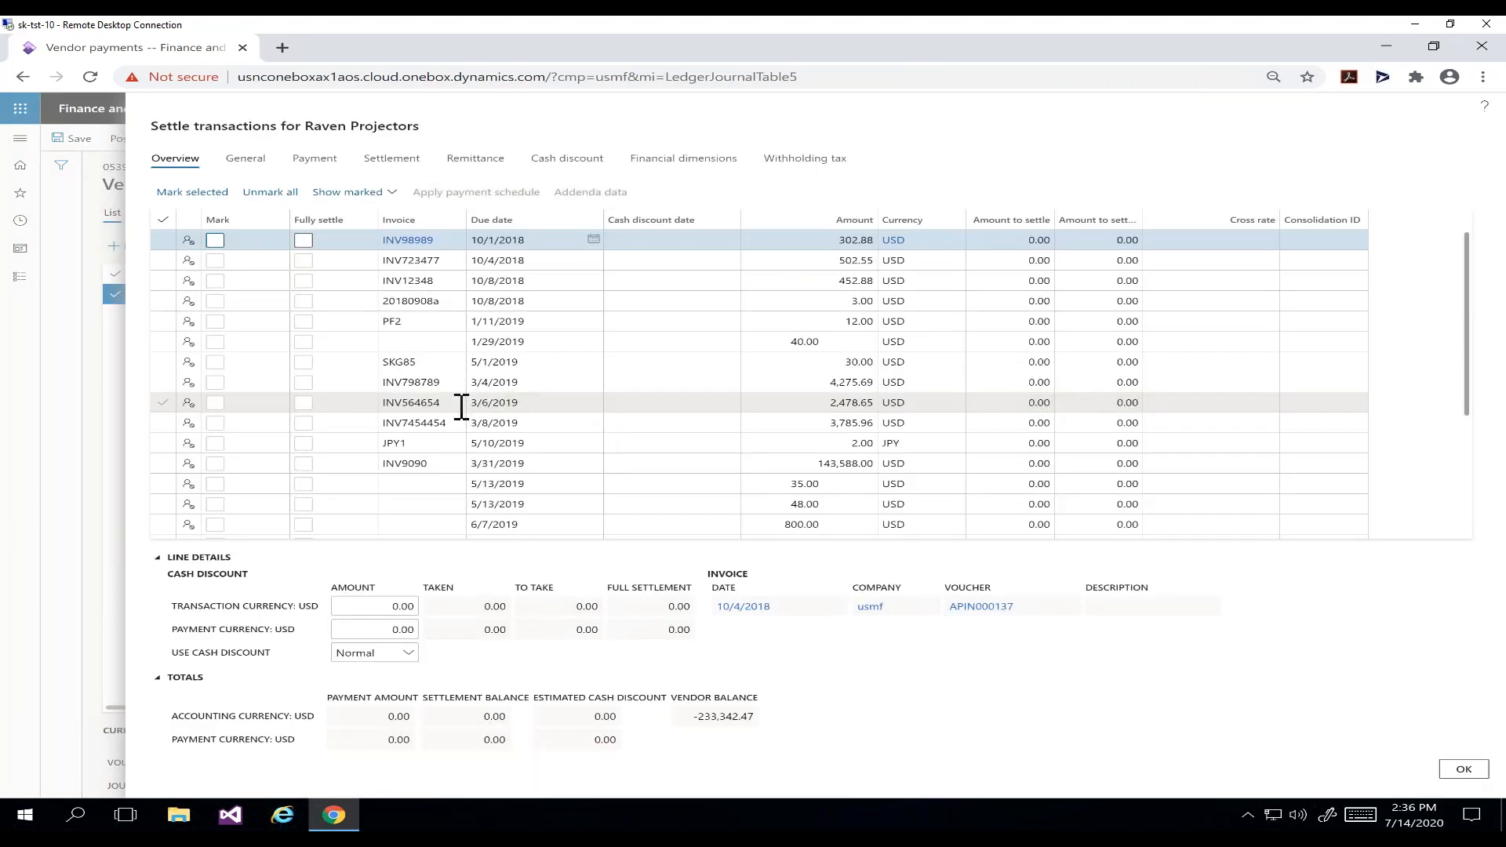
scroll(461, 408, down, 10)
click(307, 469)
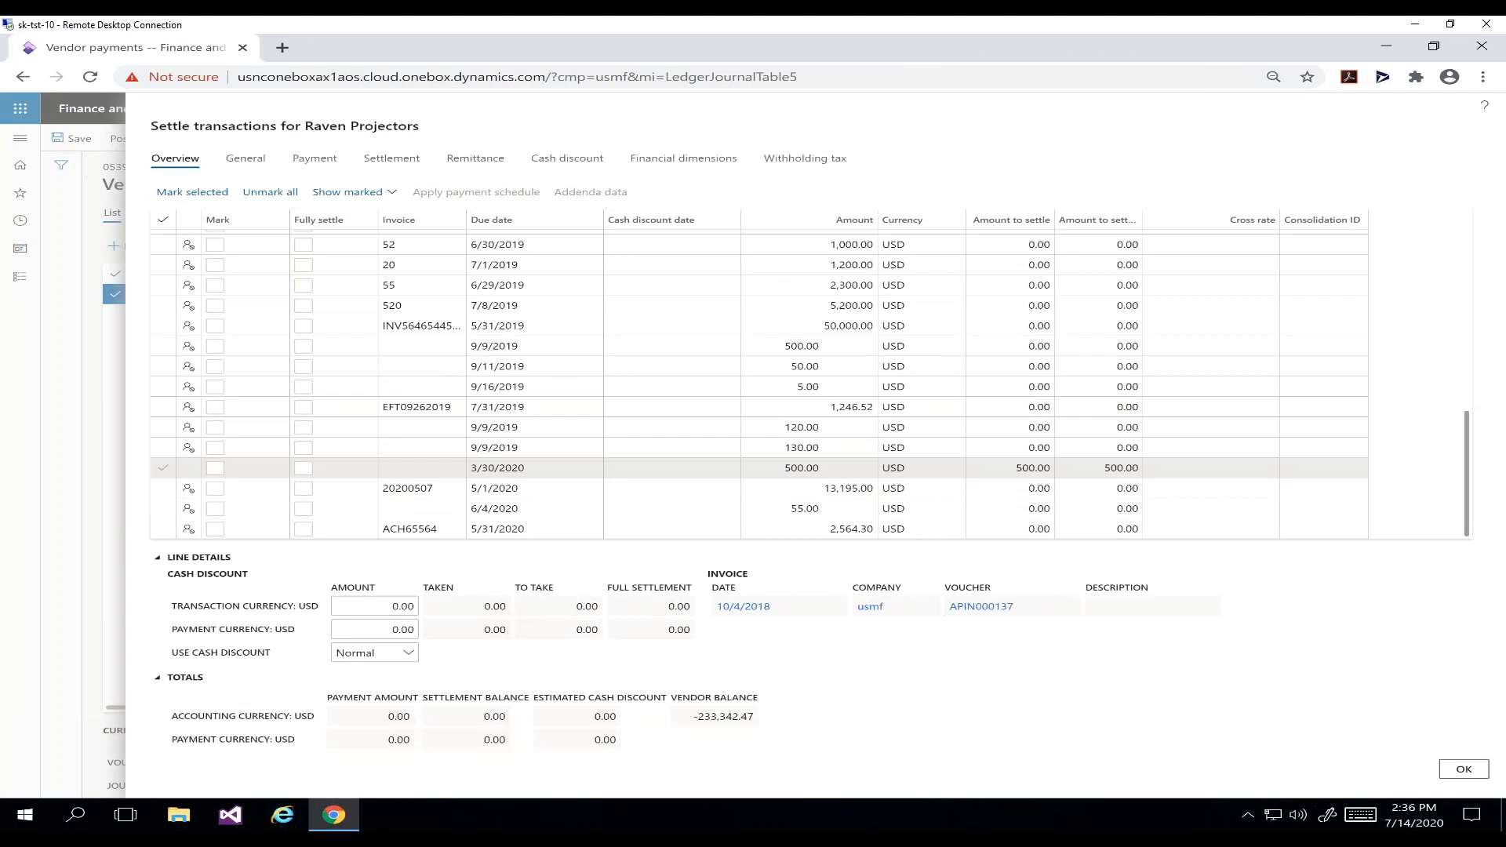
click(773, 448)
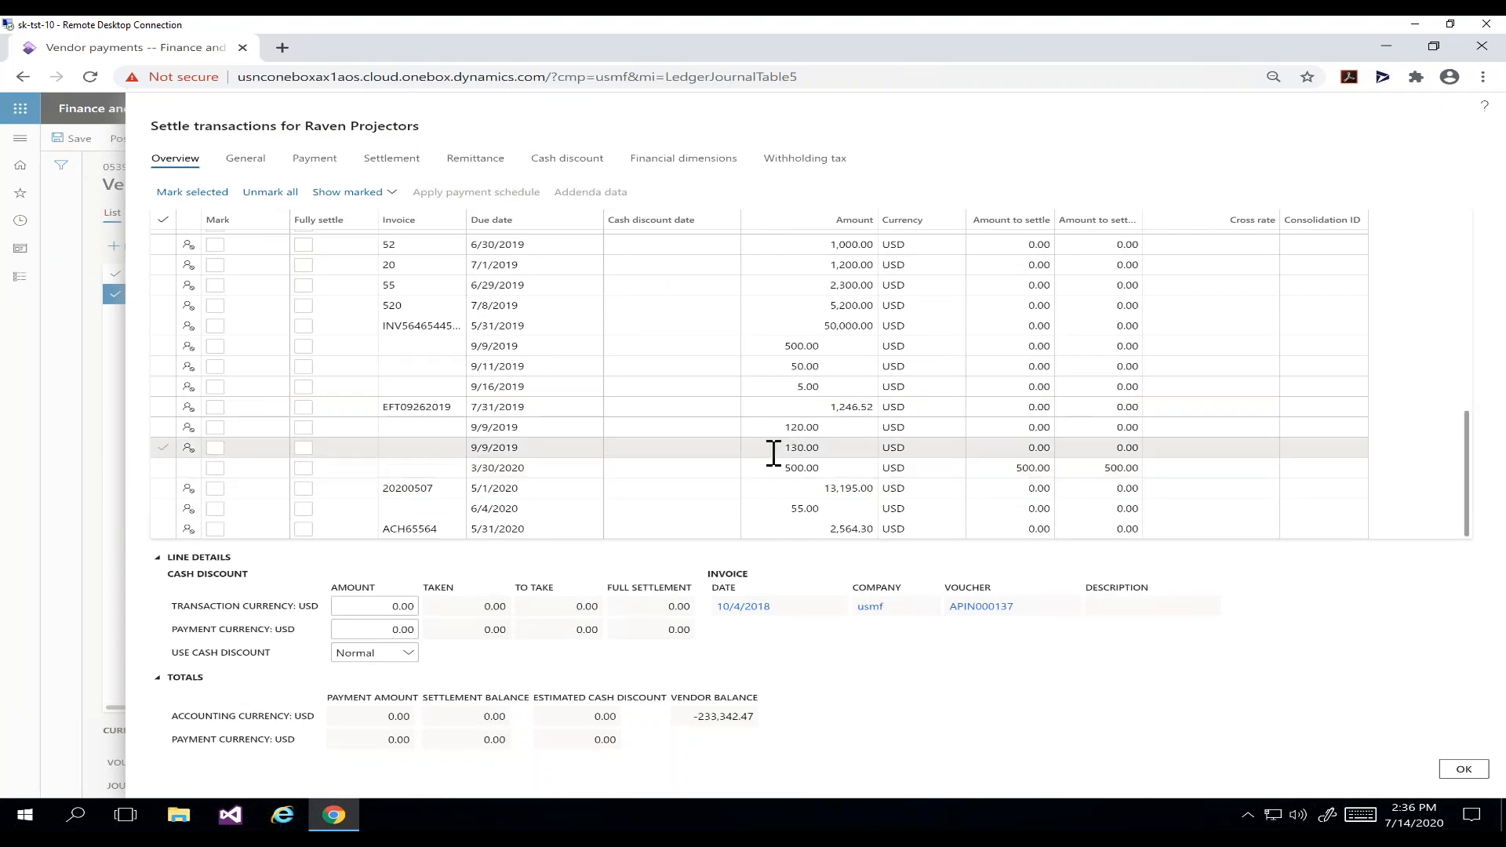
scroll(774, 453, up, 6)
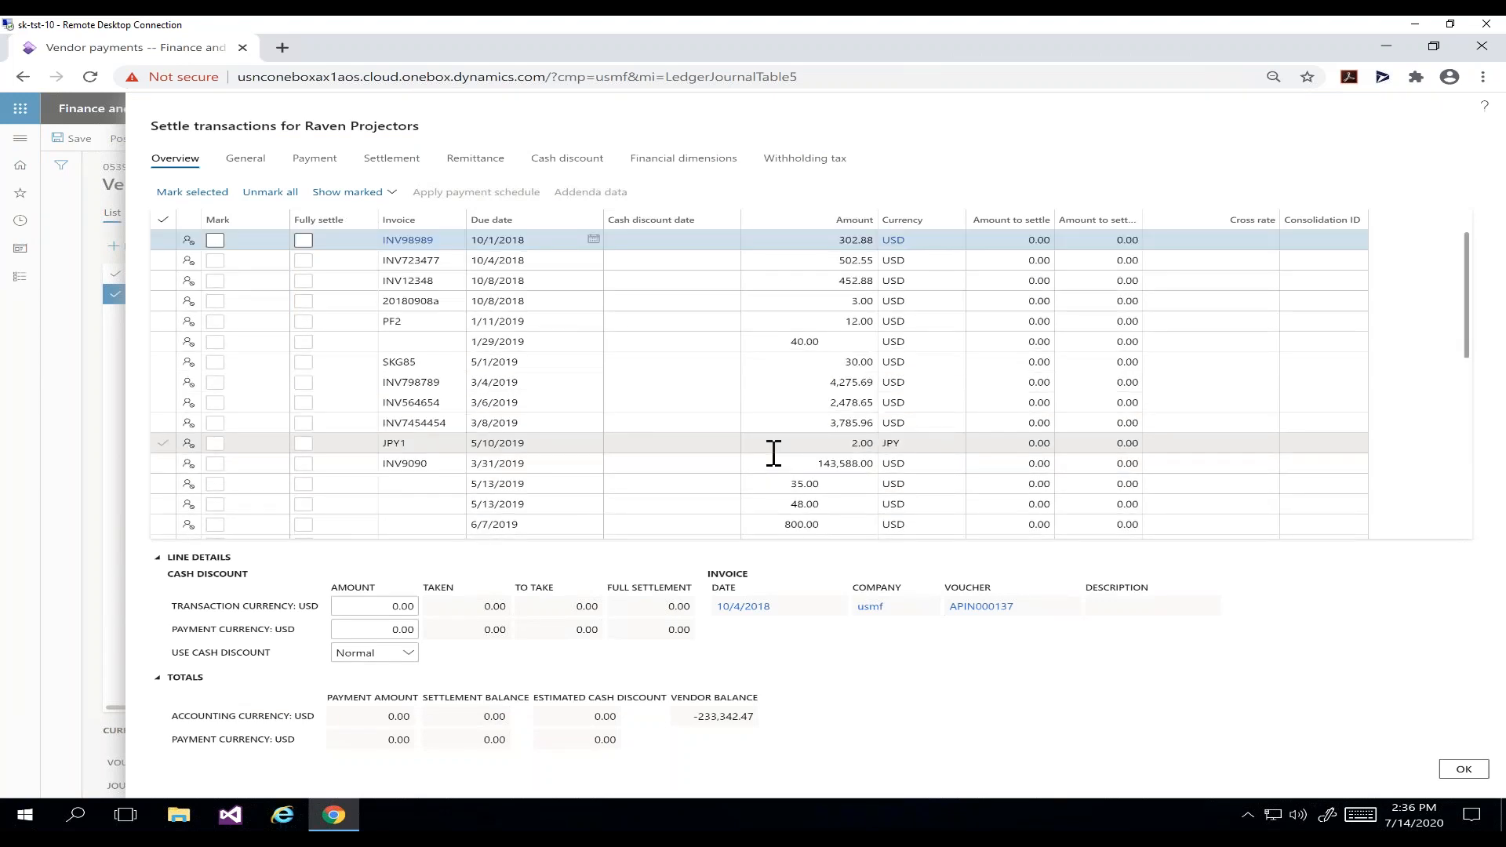
scroll(769, 470, down, 6)
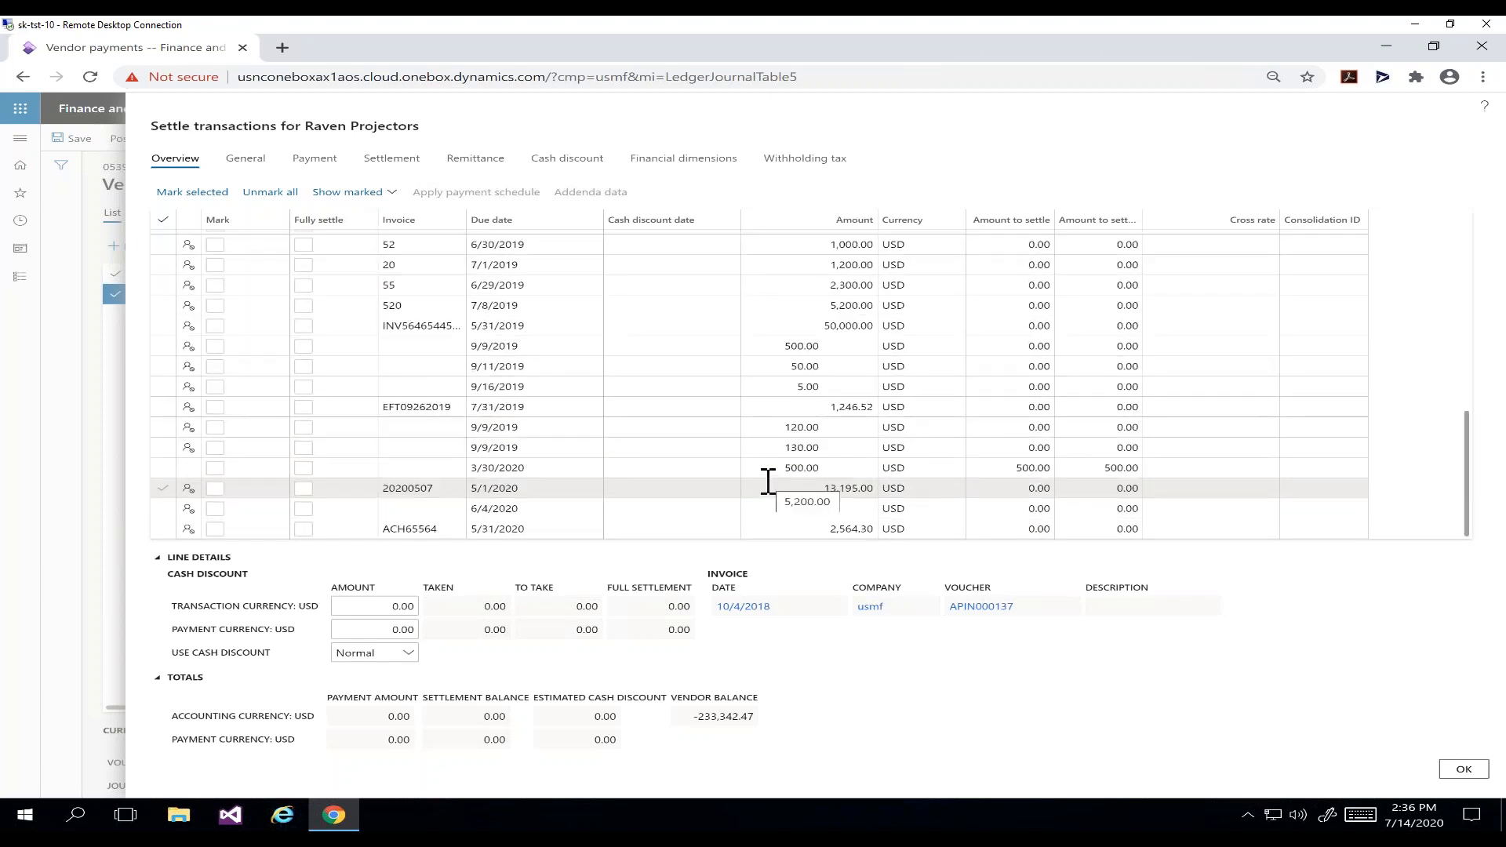
click(943, 503)
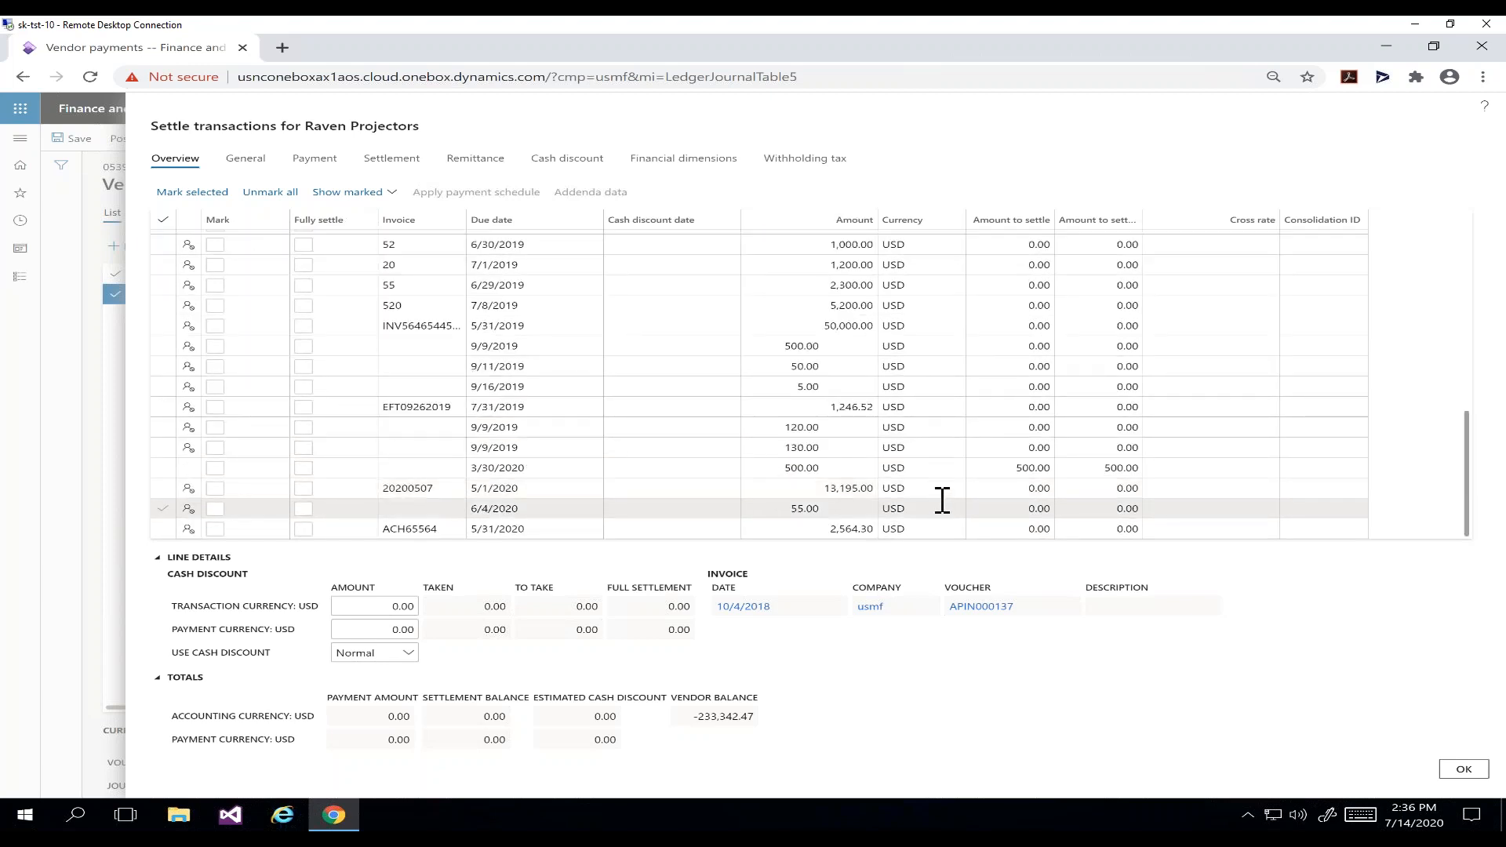
mouse_move(944, 503)
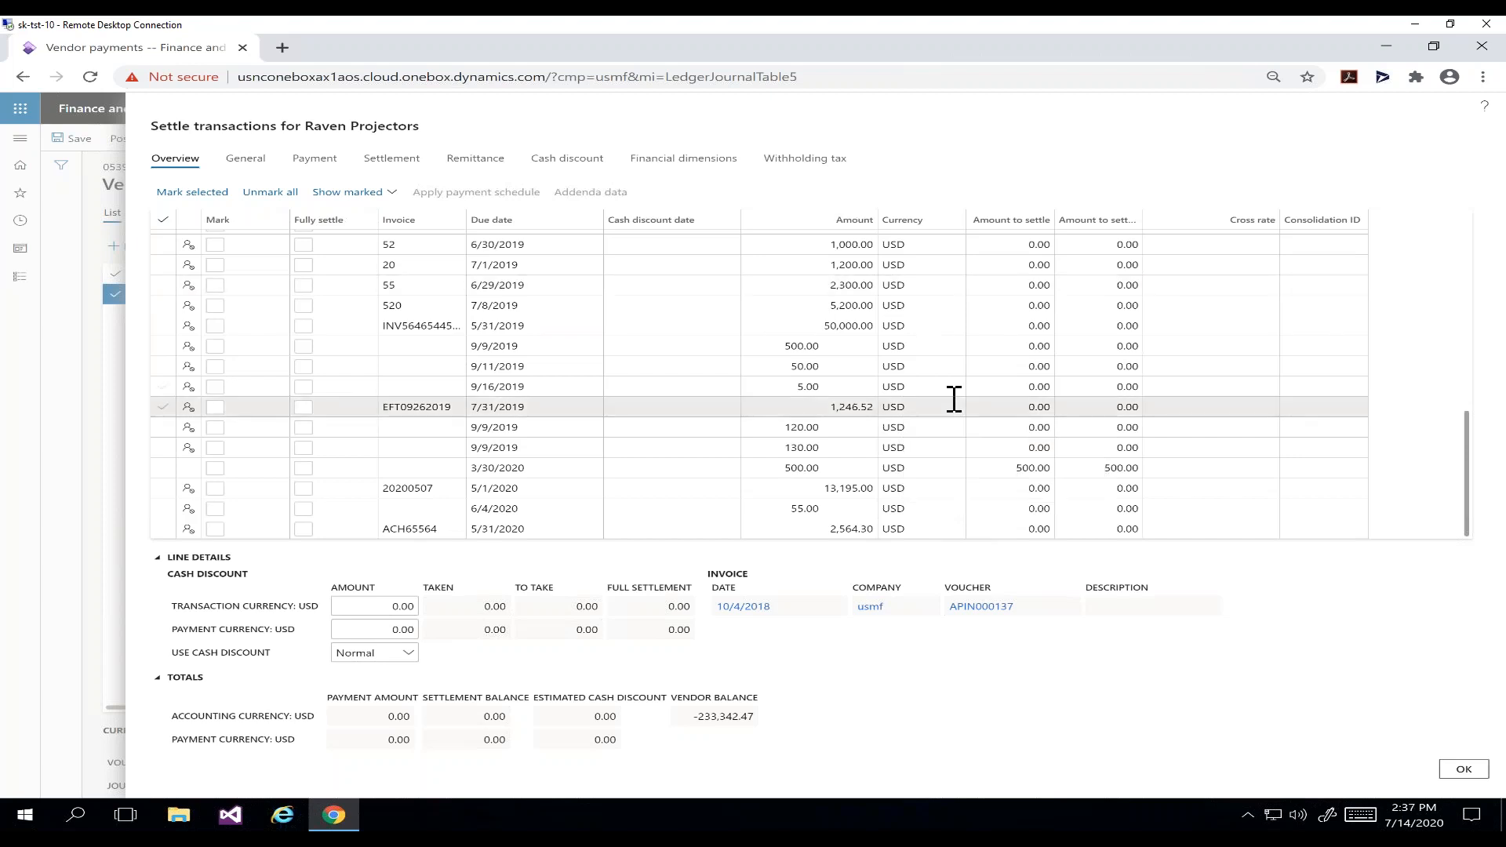
scroll(1015, 391, up, 5)
scroll(1016, 392, down, 5)
scroll(1016, 392, up, 5)
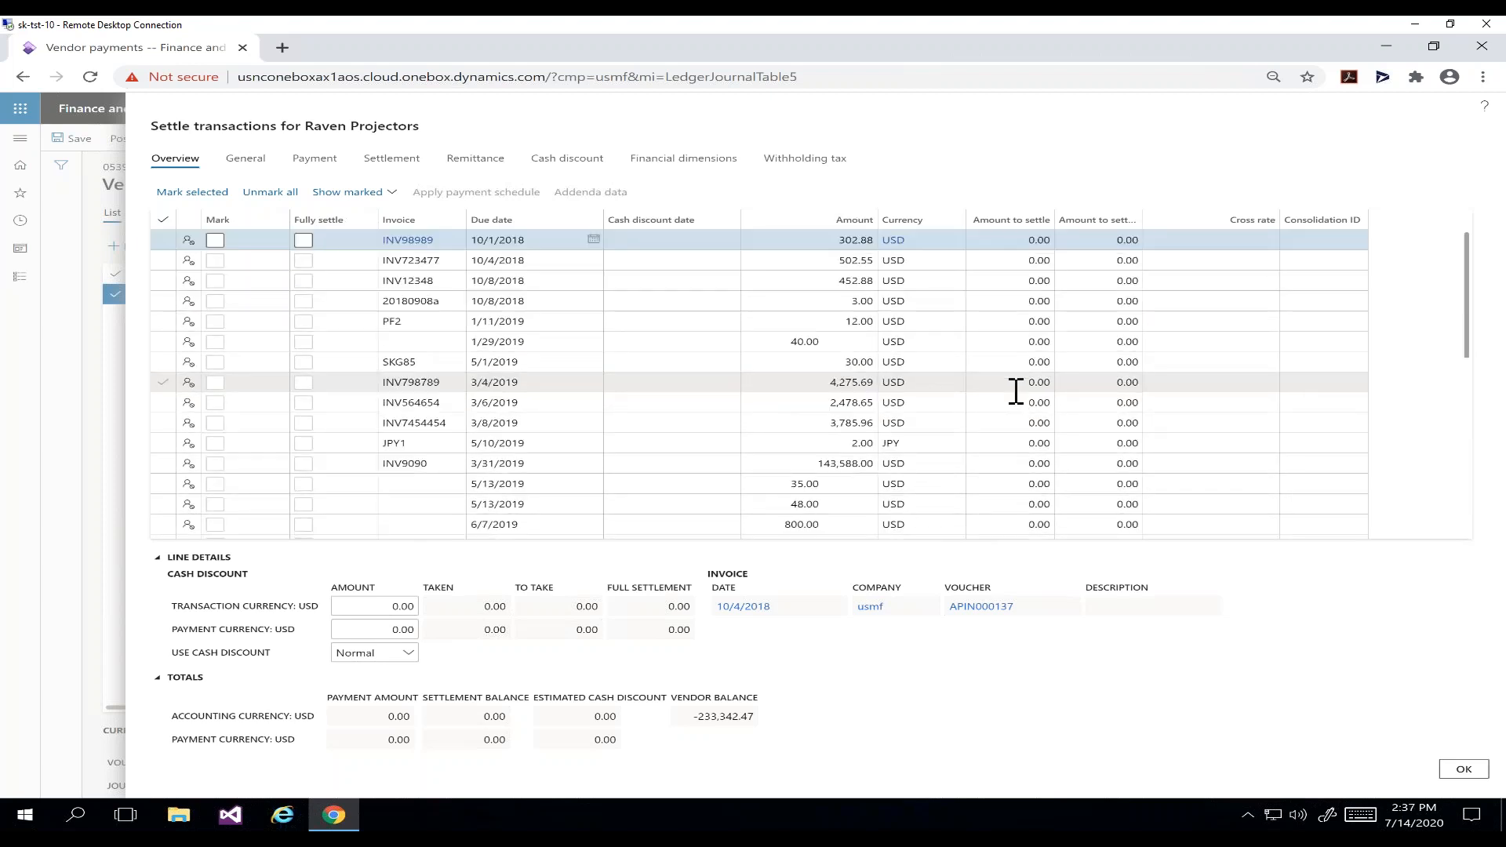
click(1463, 770)
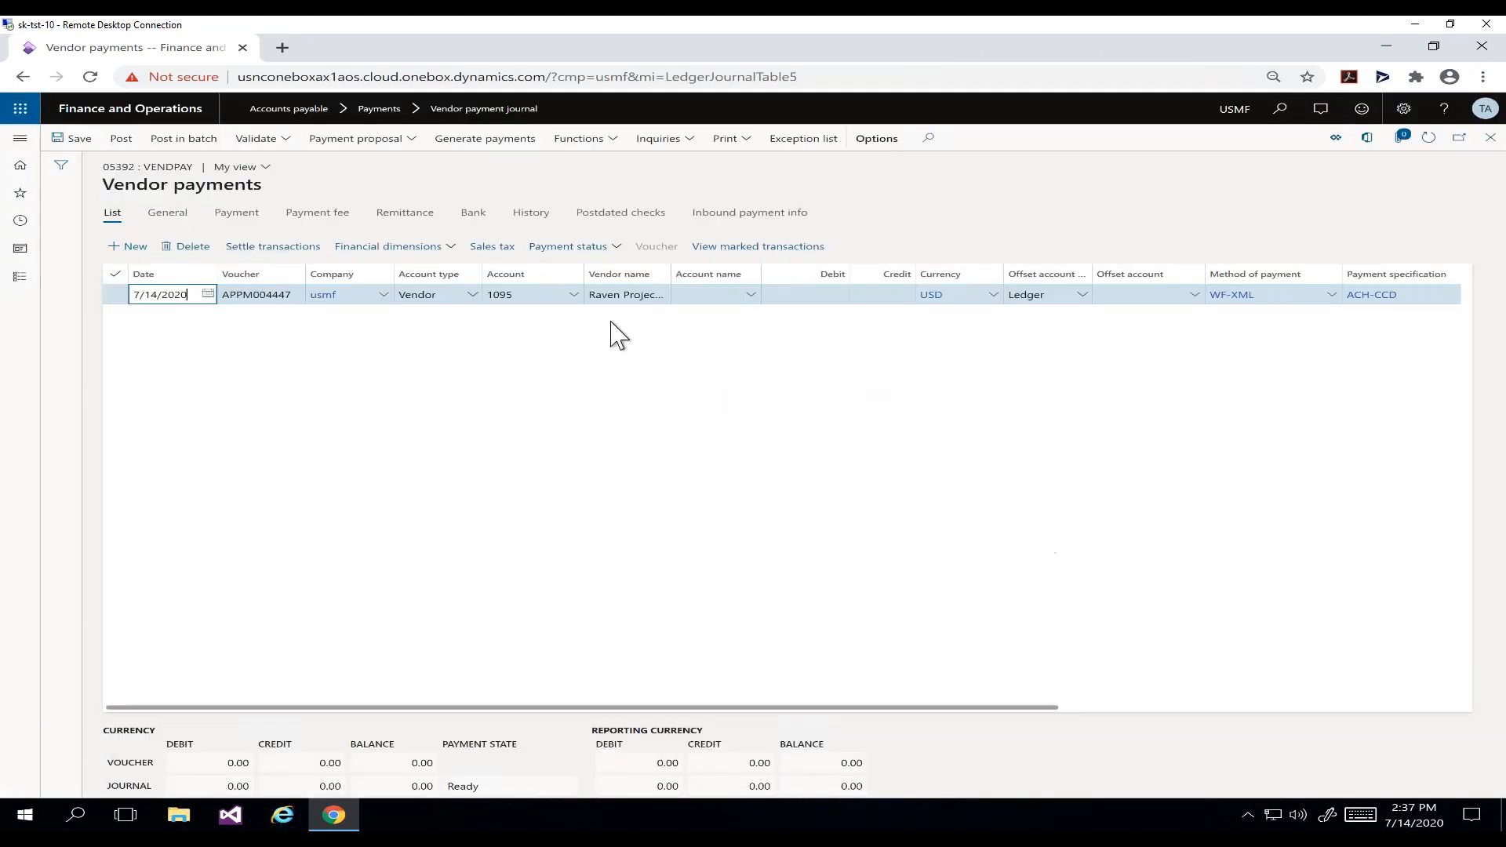
- Set the debit amount of the Raven Projectors payment line to 100
click(619, 296)
text(100)
key(Tab)
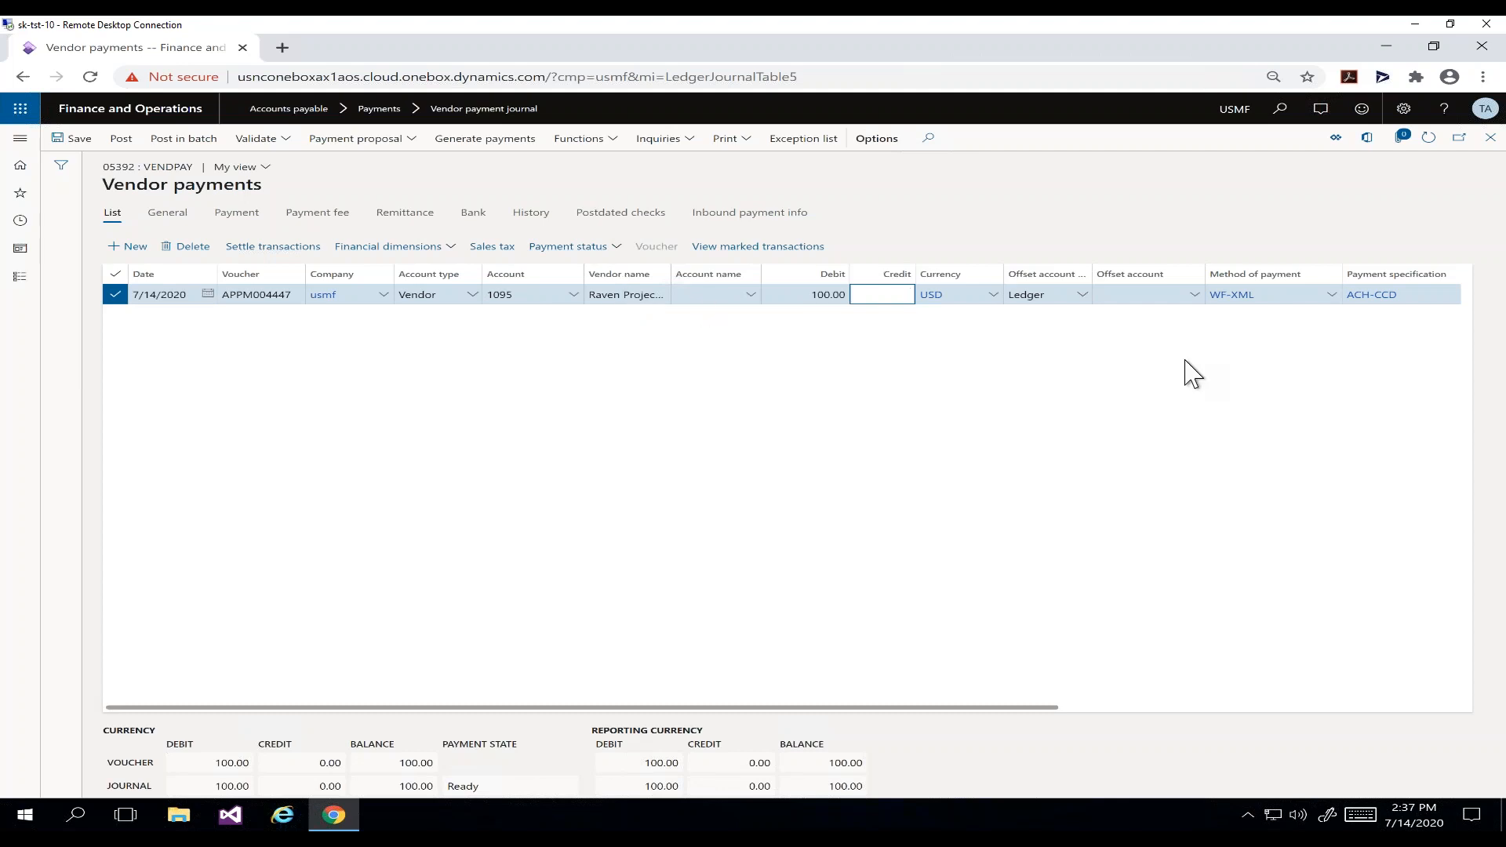
- Set the payment line's offset account type to Bank and its offset account to USMF OPER
key(Tab)
key(Tab)
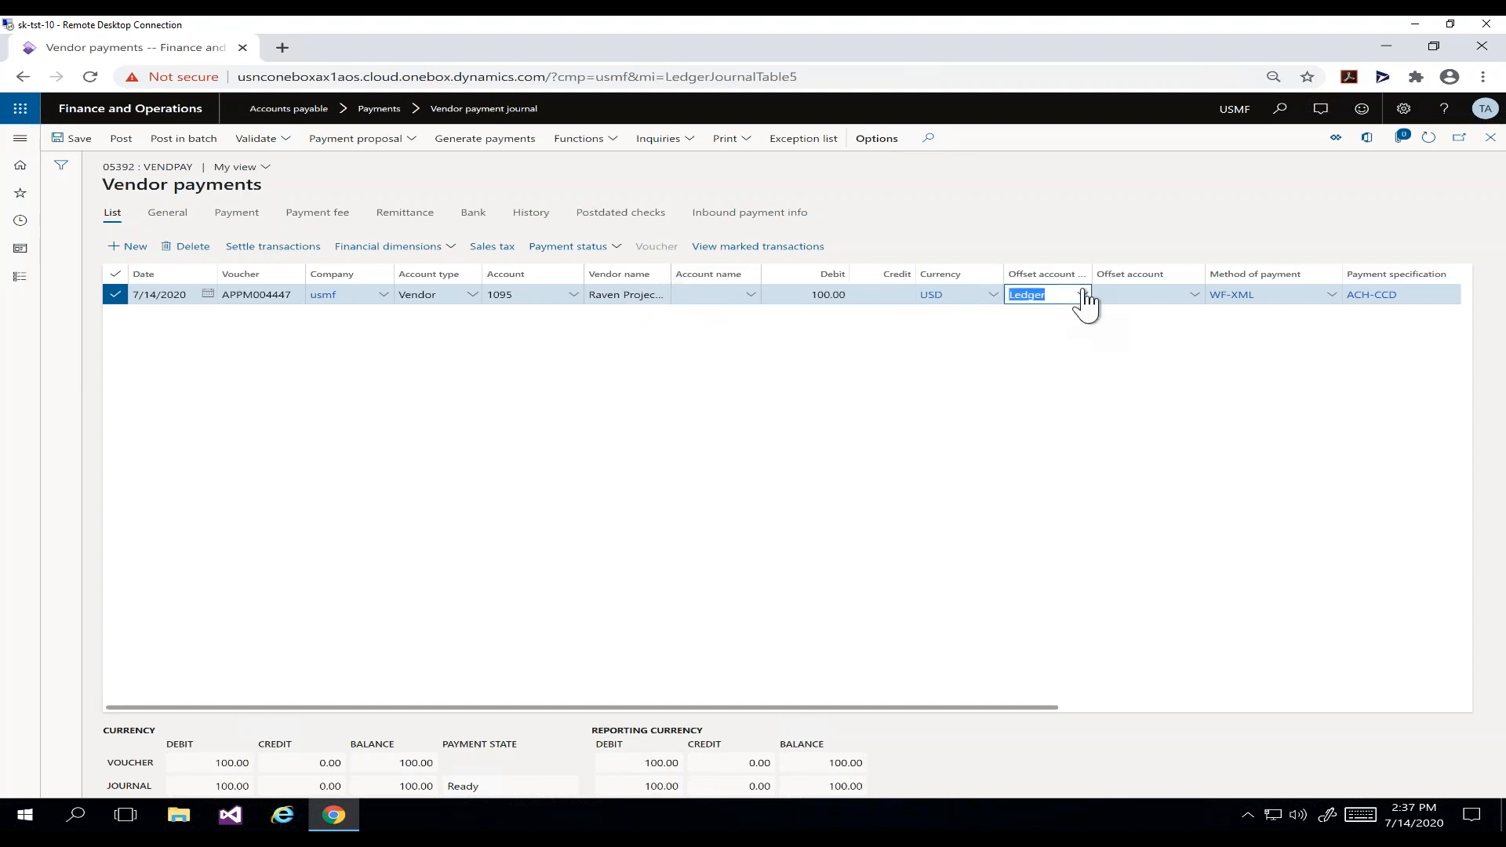
click(1083, 295)
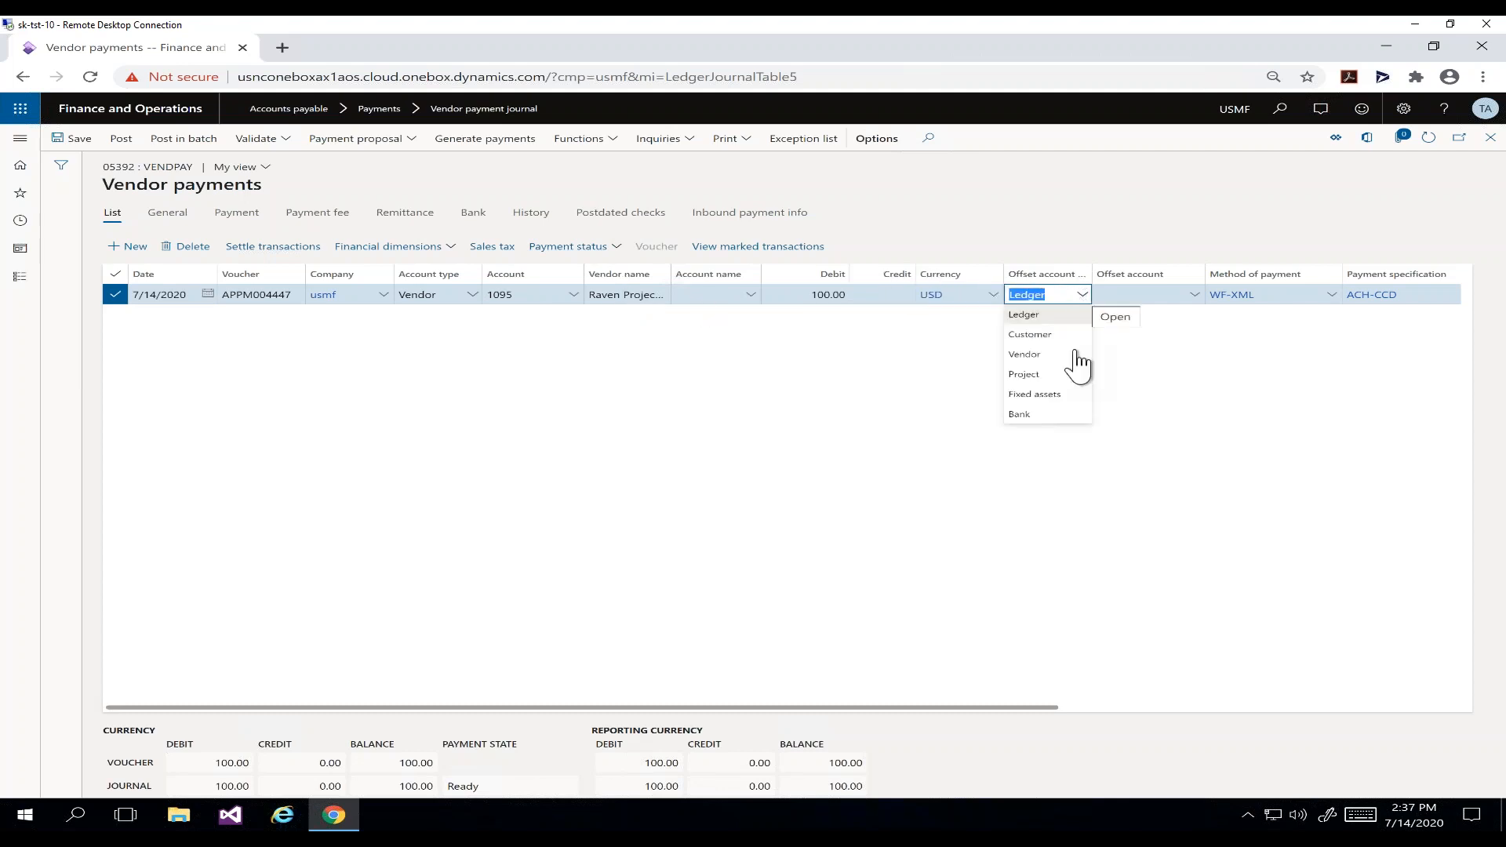
click(1059, 414)
click(1194, 296)
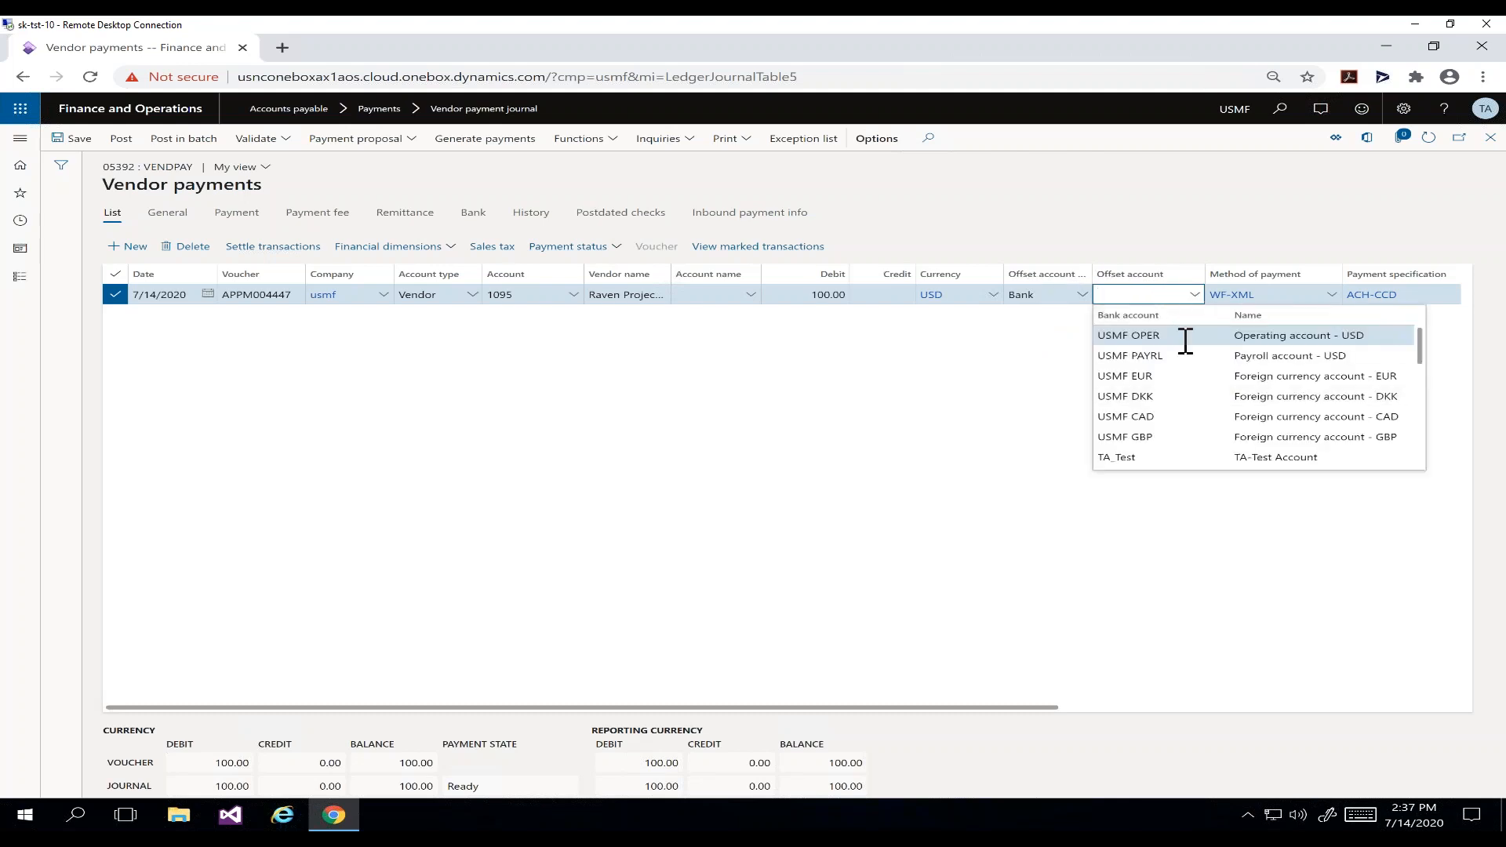
click(1183, 338)
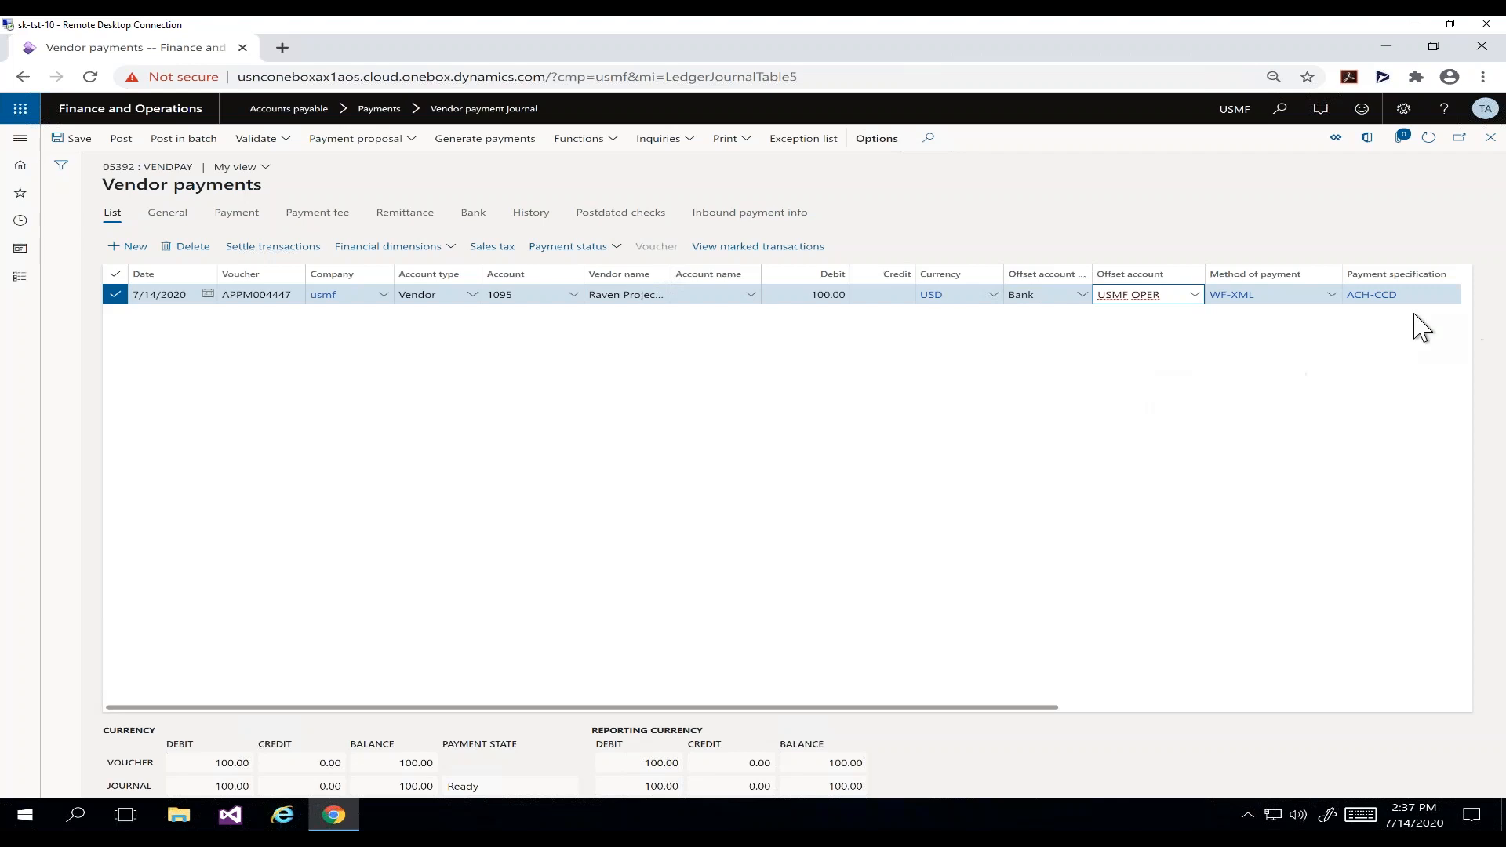
- Run the AP EFT+ validation on the Raven Projectors payment journal
click(267, 140)
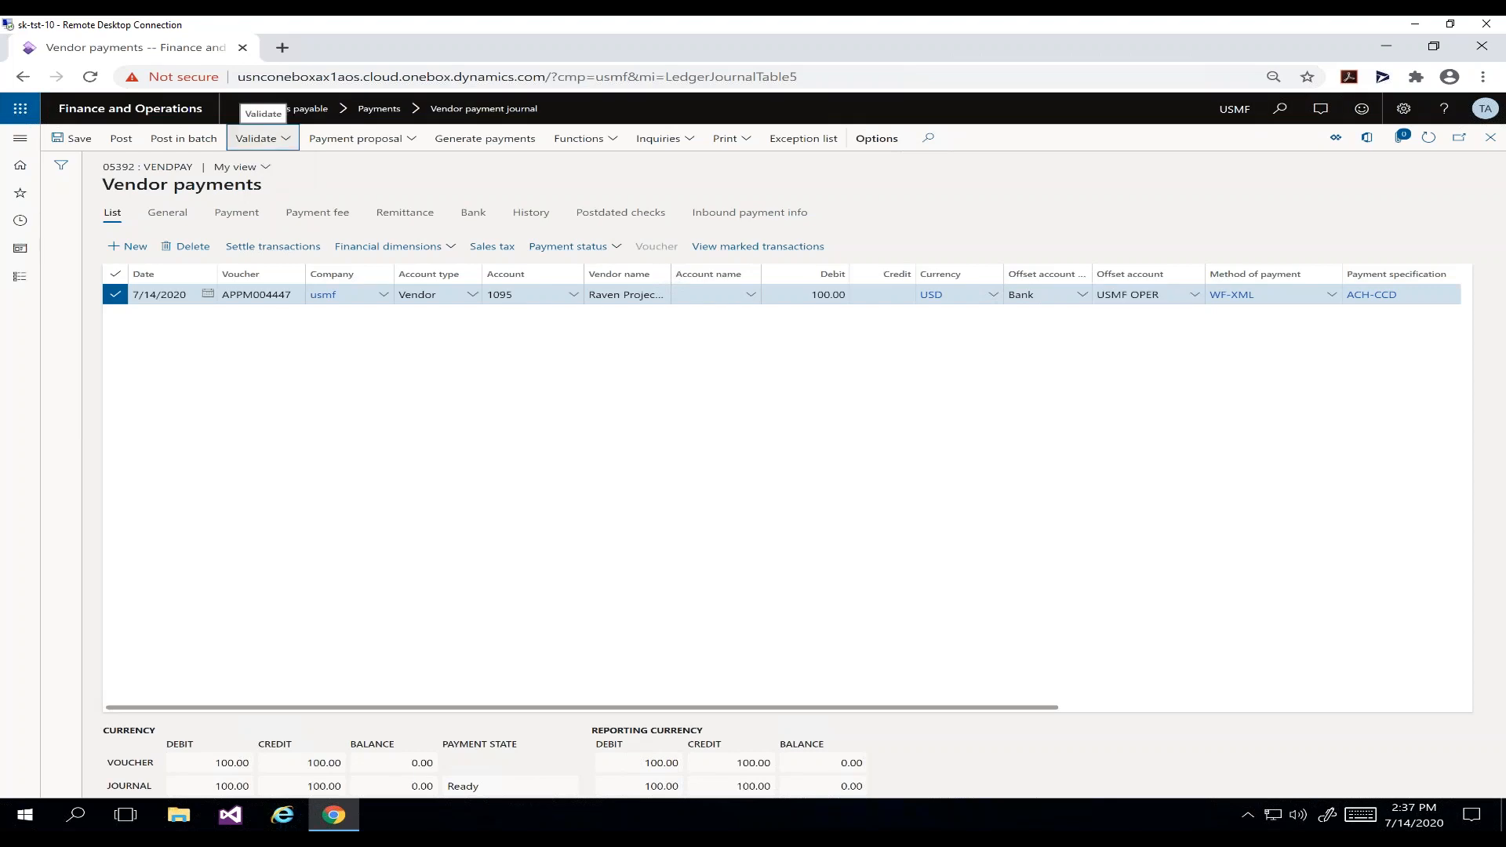
click(293, 146)
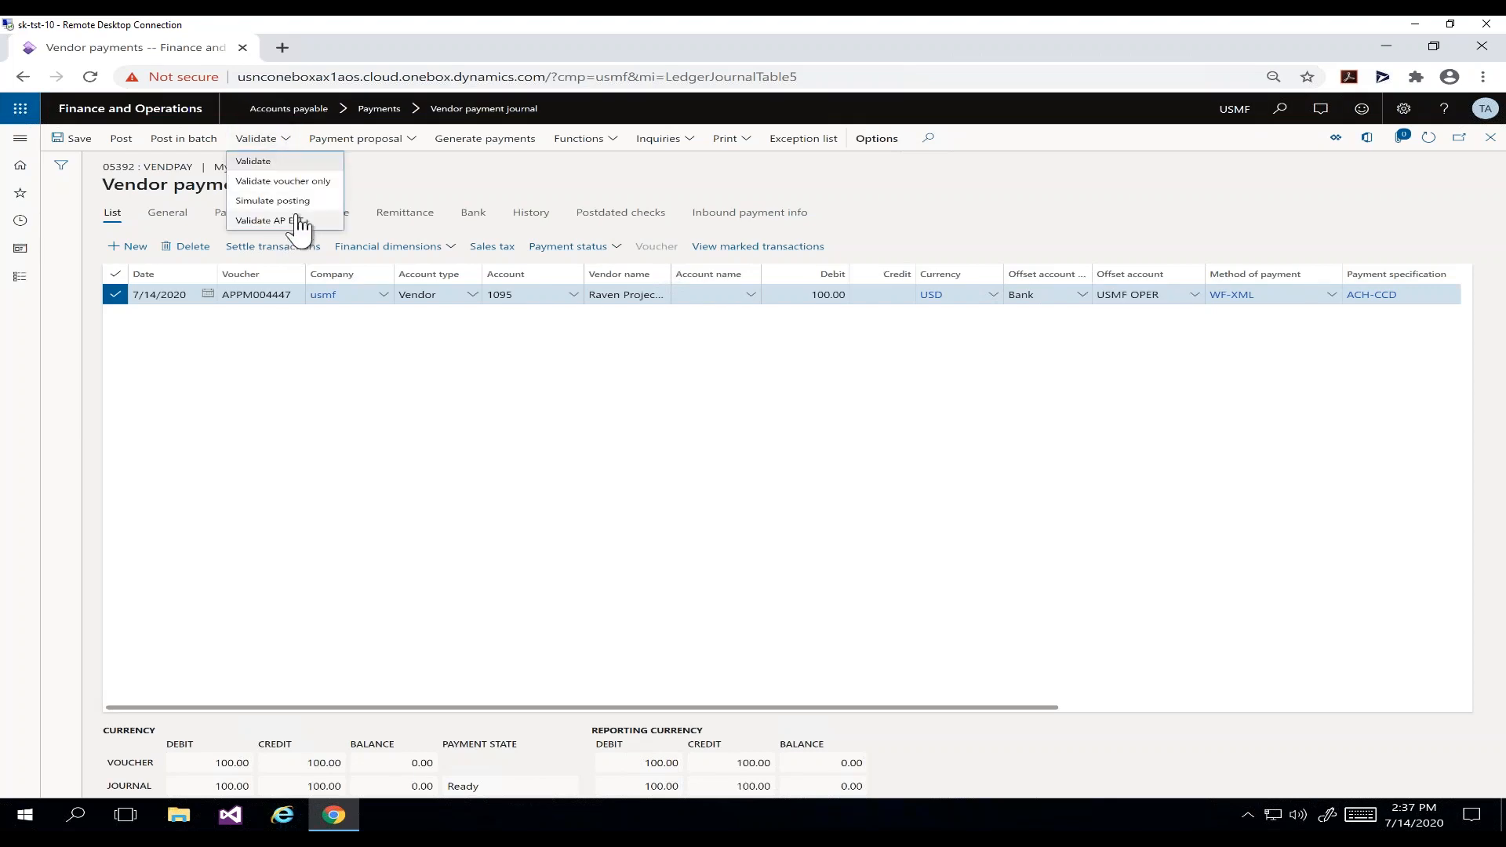
click(296, 223)
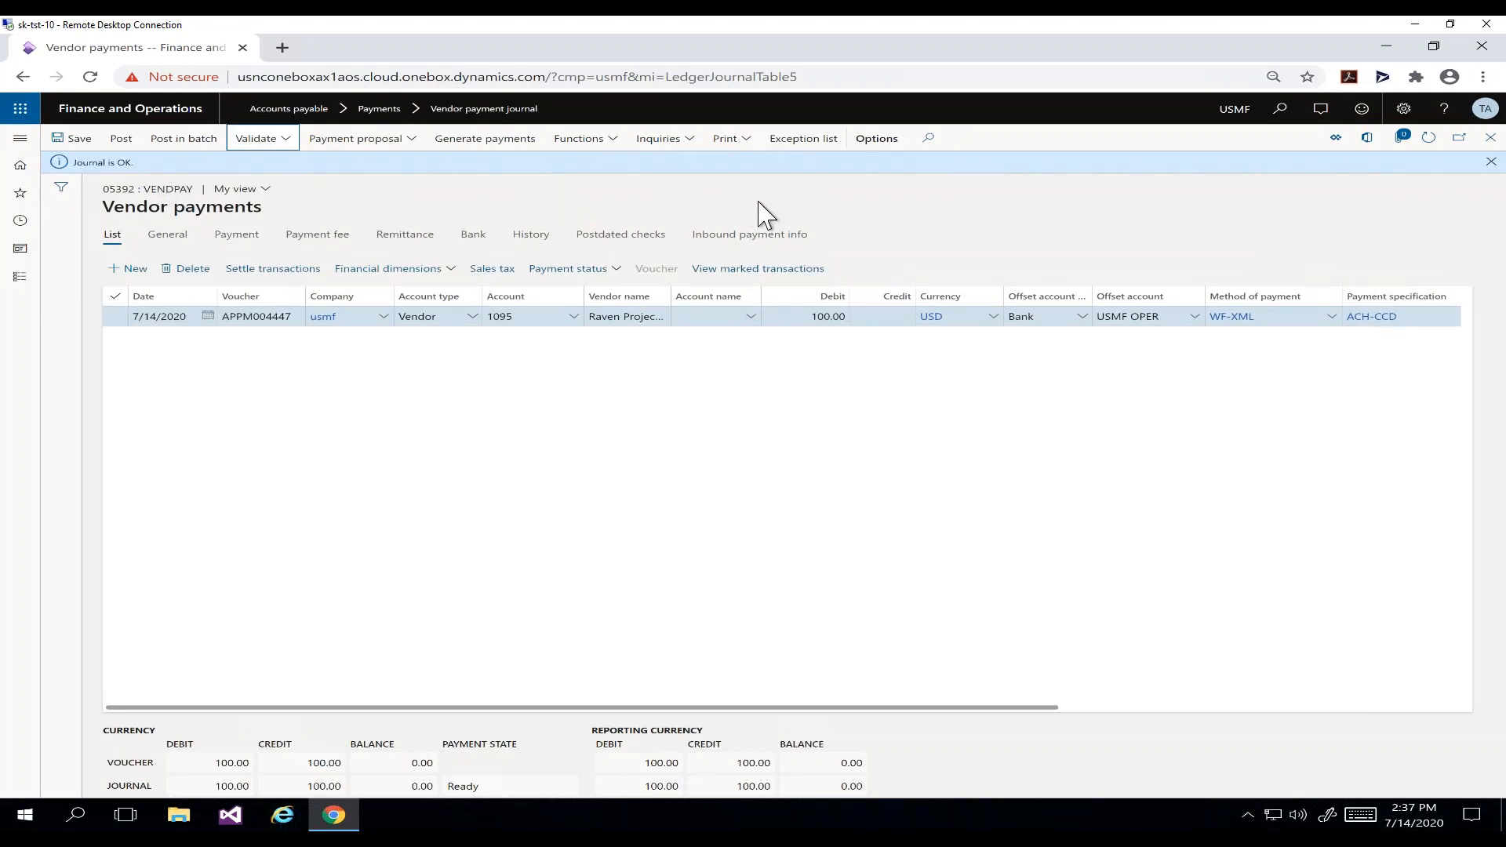
- Change the journal's AP EFT+ state using the send file later option and confirm the change
click(611, 151)
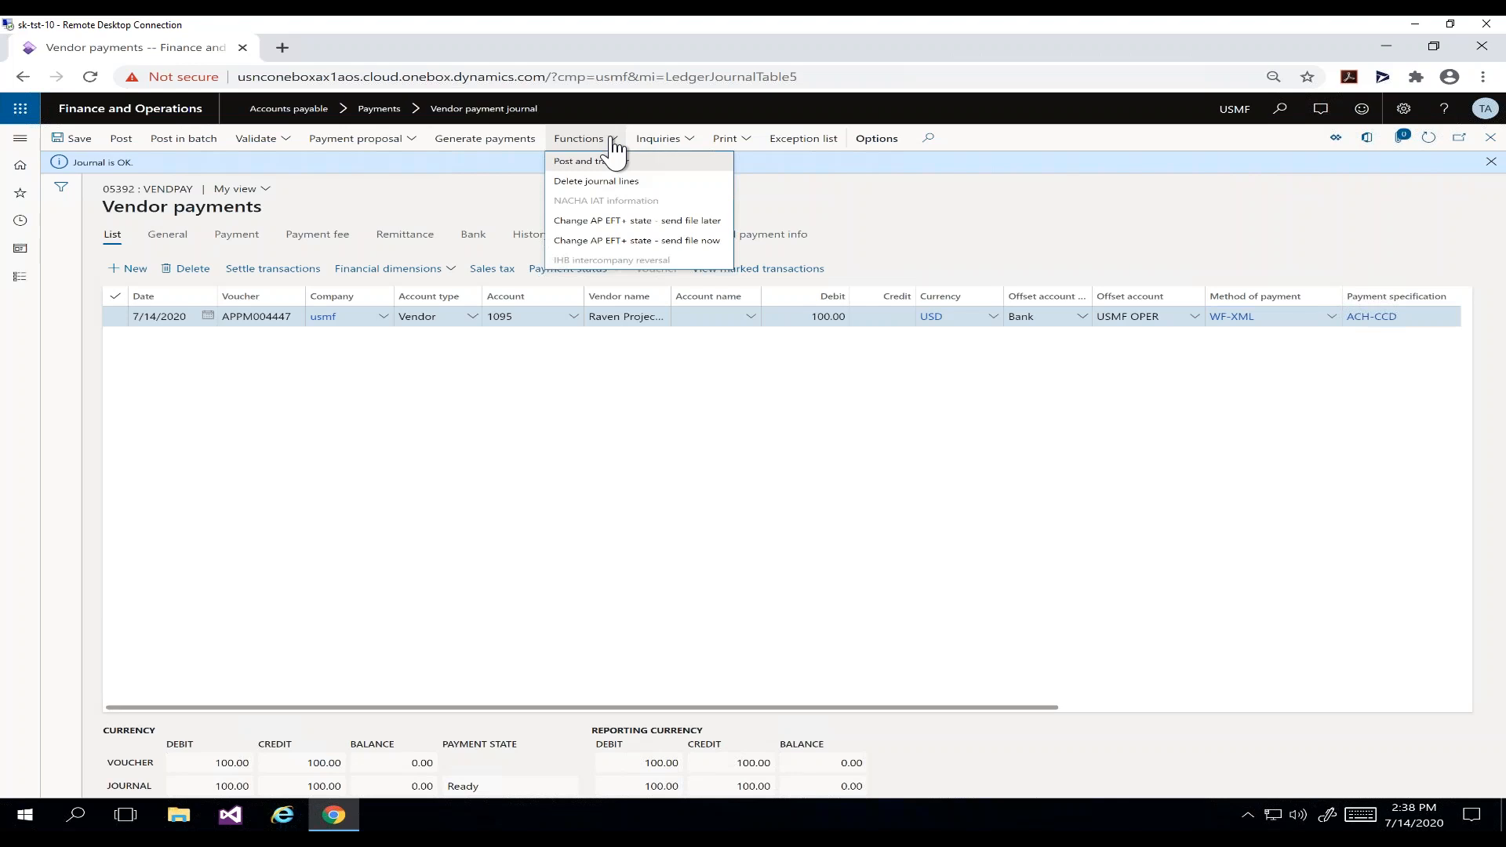
click(719, 222)
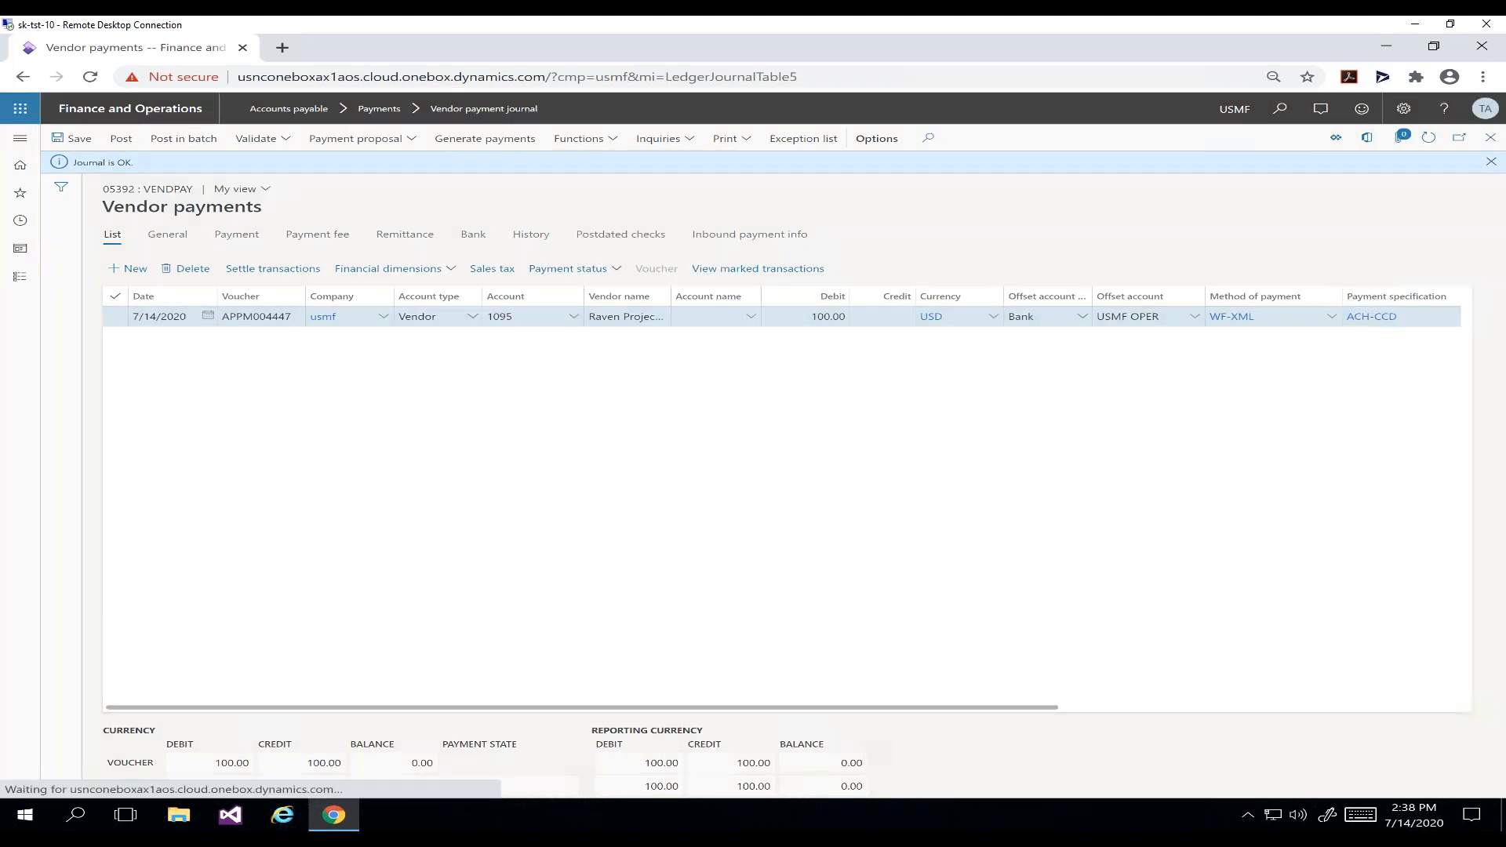
click(854, 426)
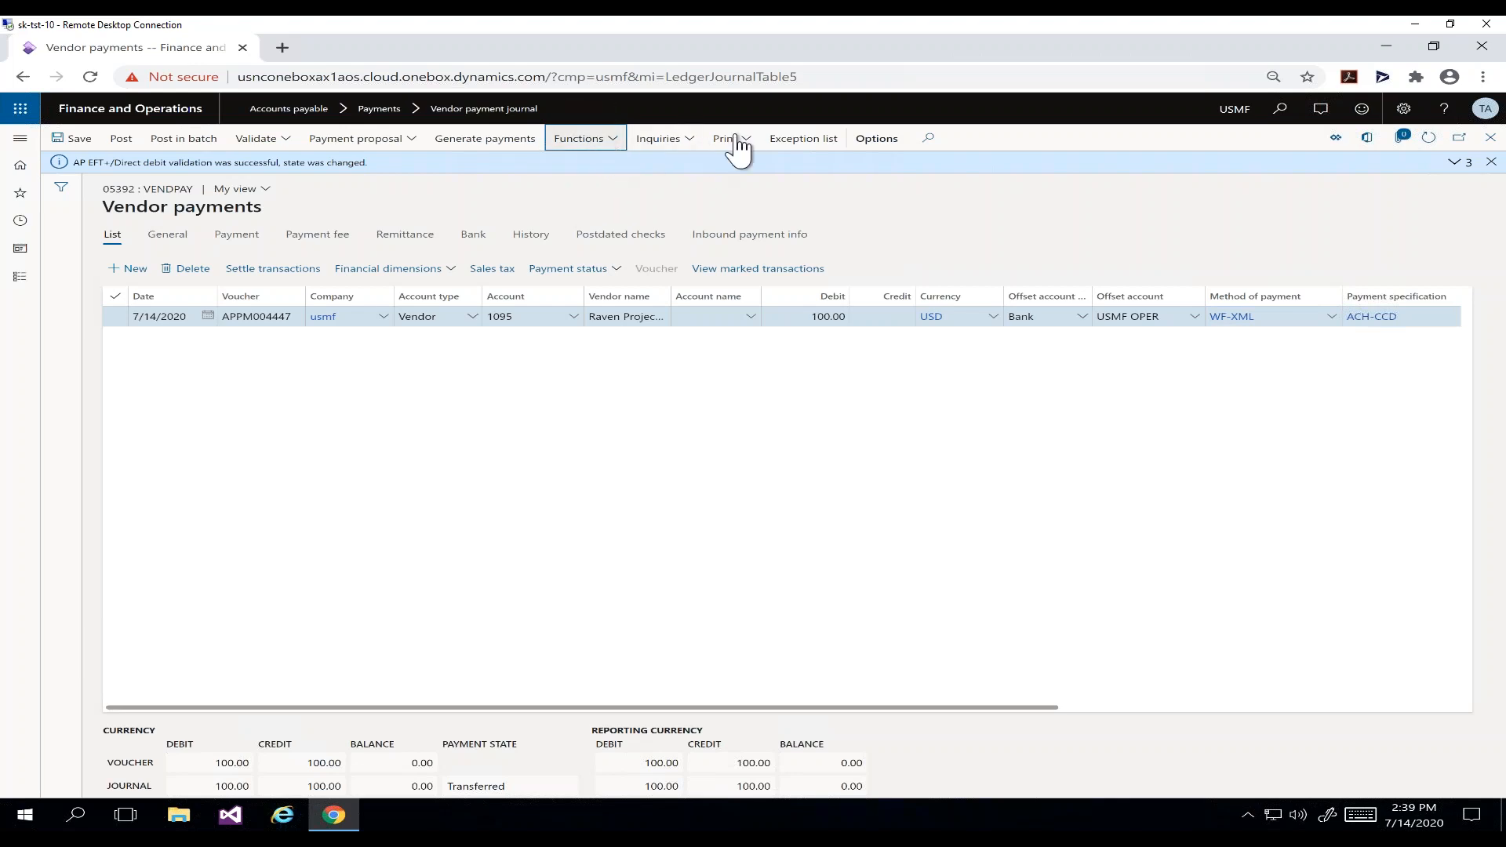
click(659, 138)
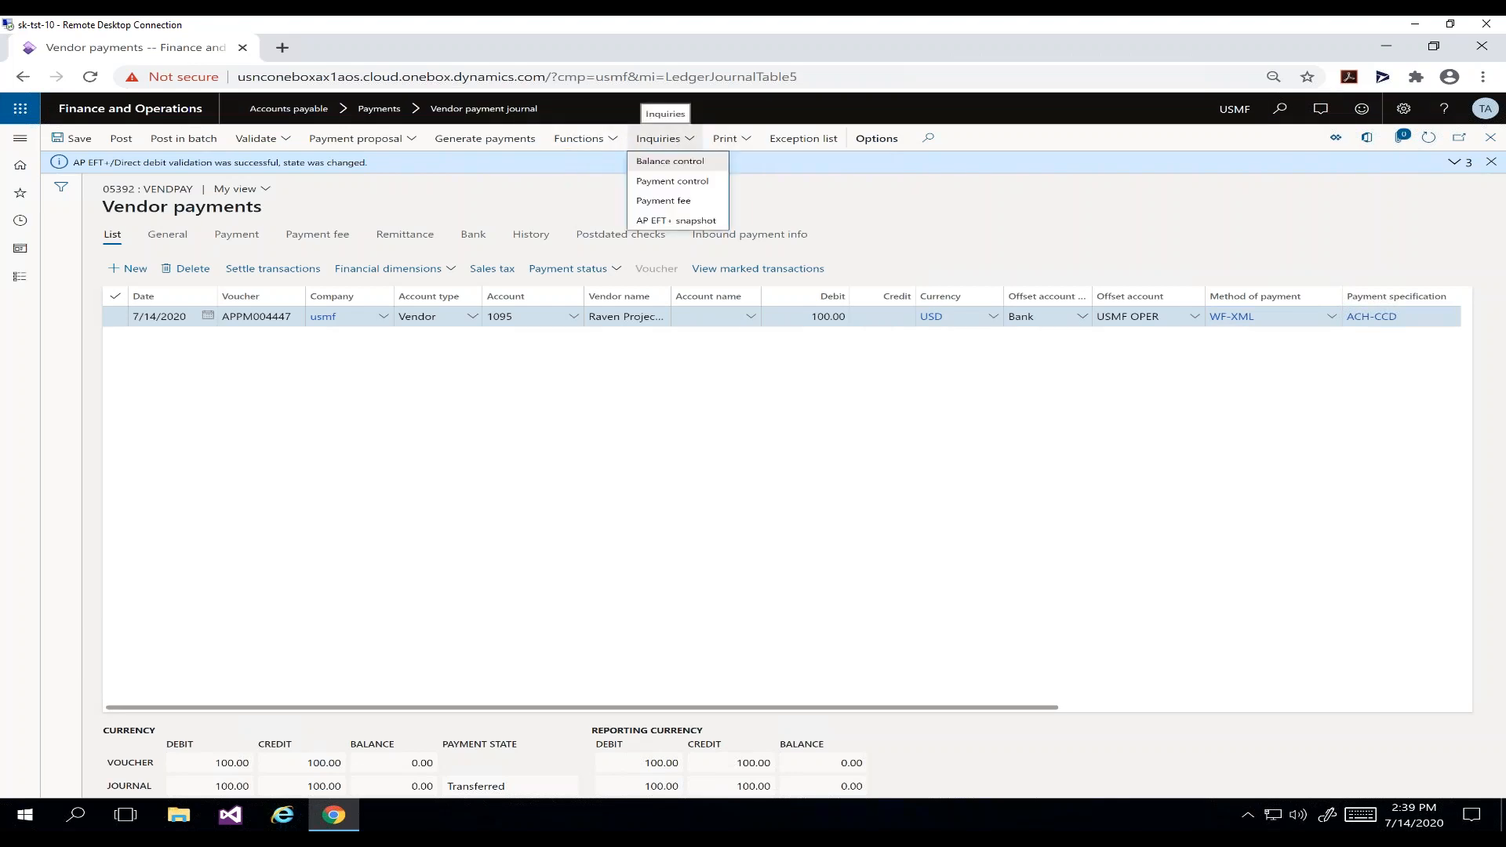
click(708, 227)
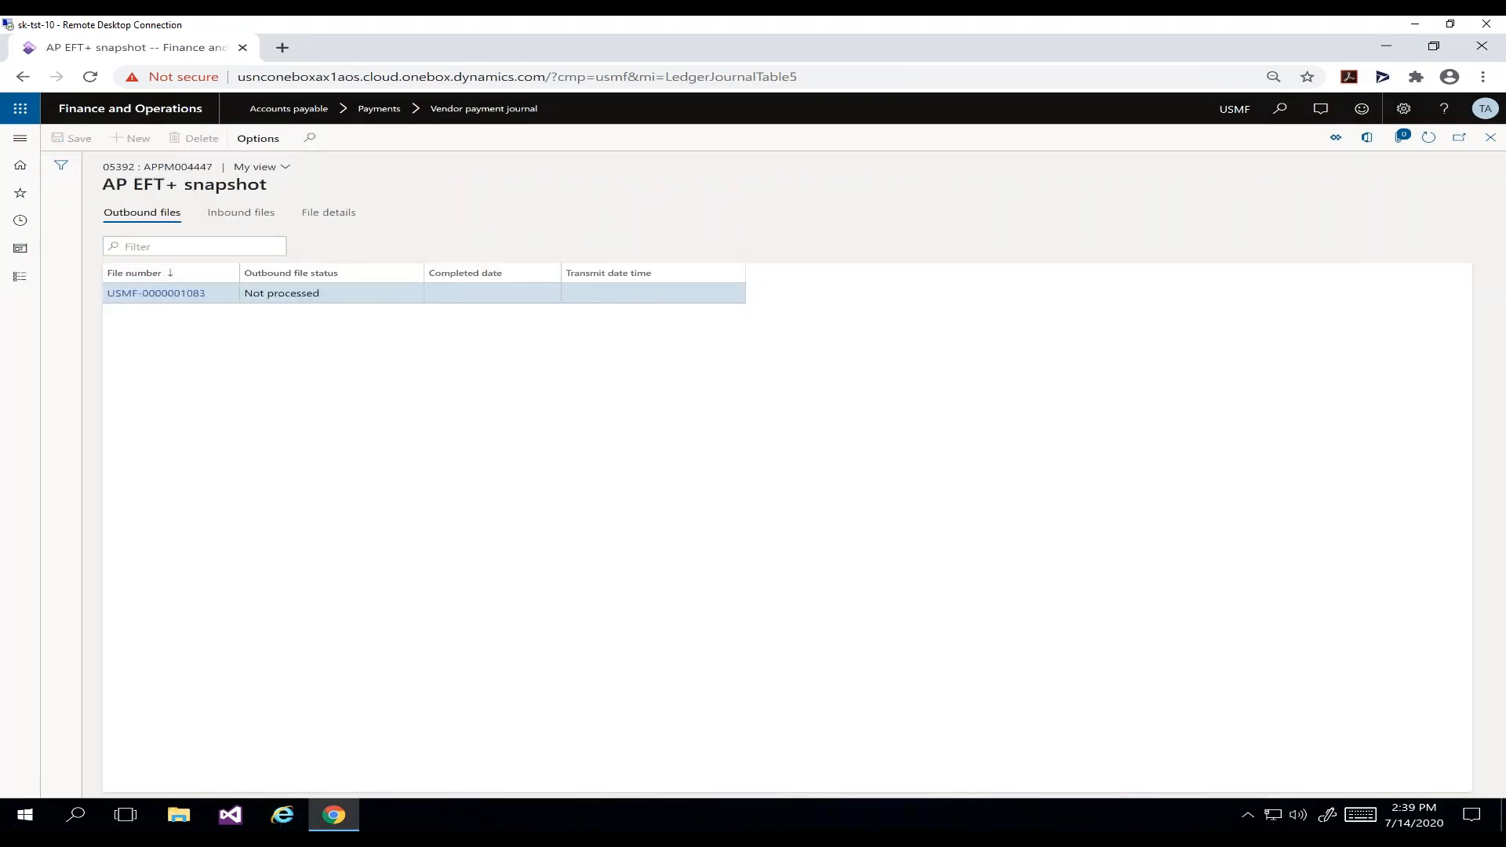
click(156, 293)
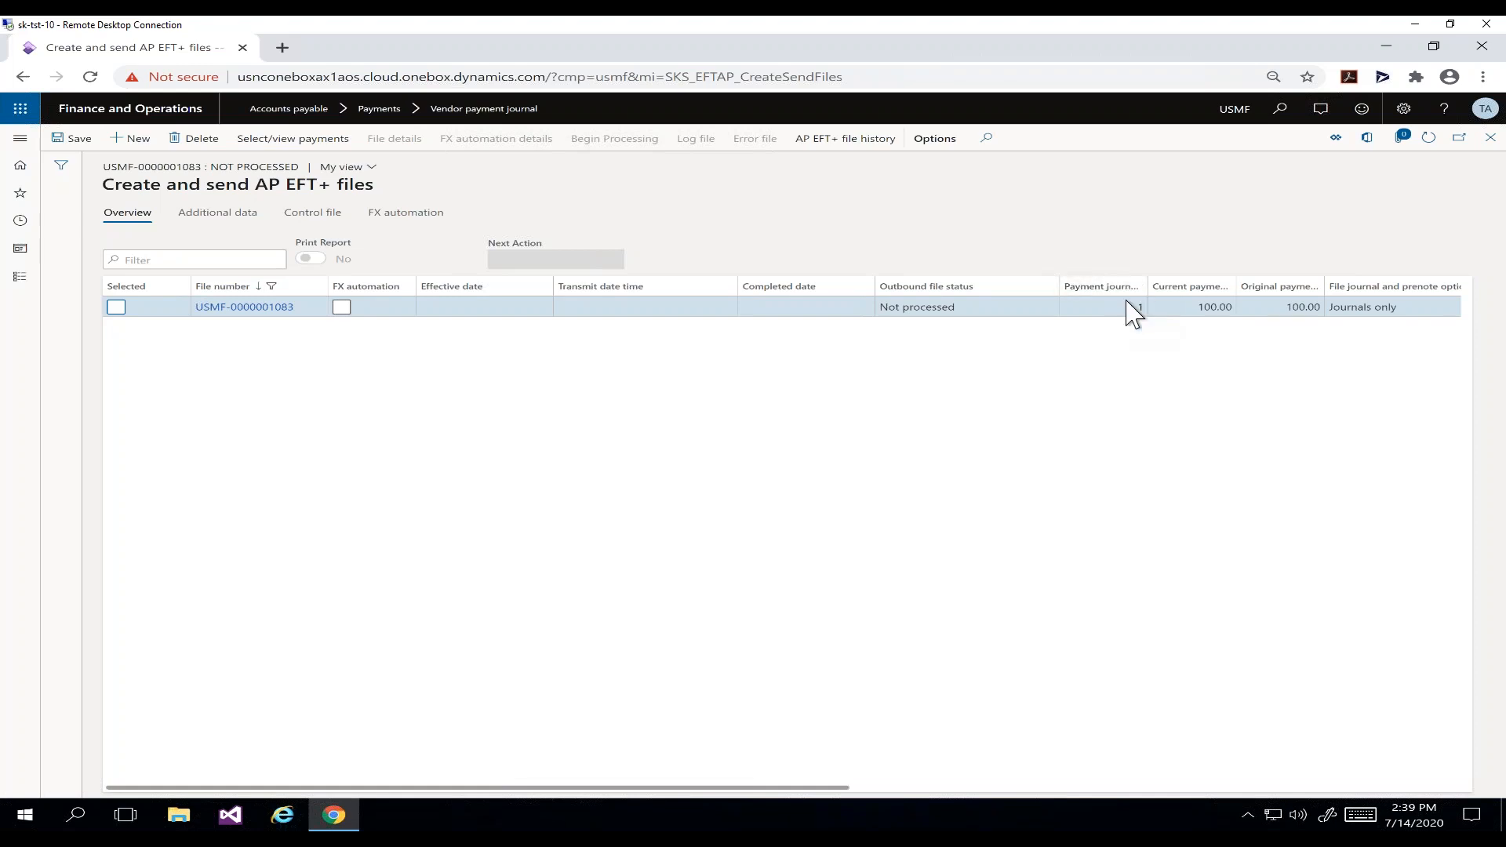
click(117, 308)
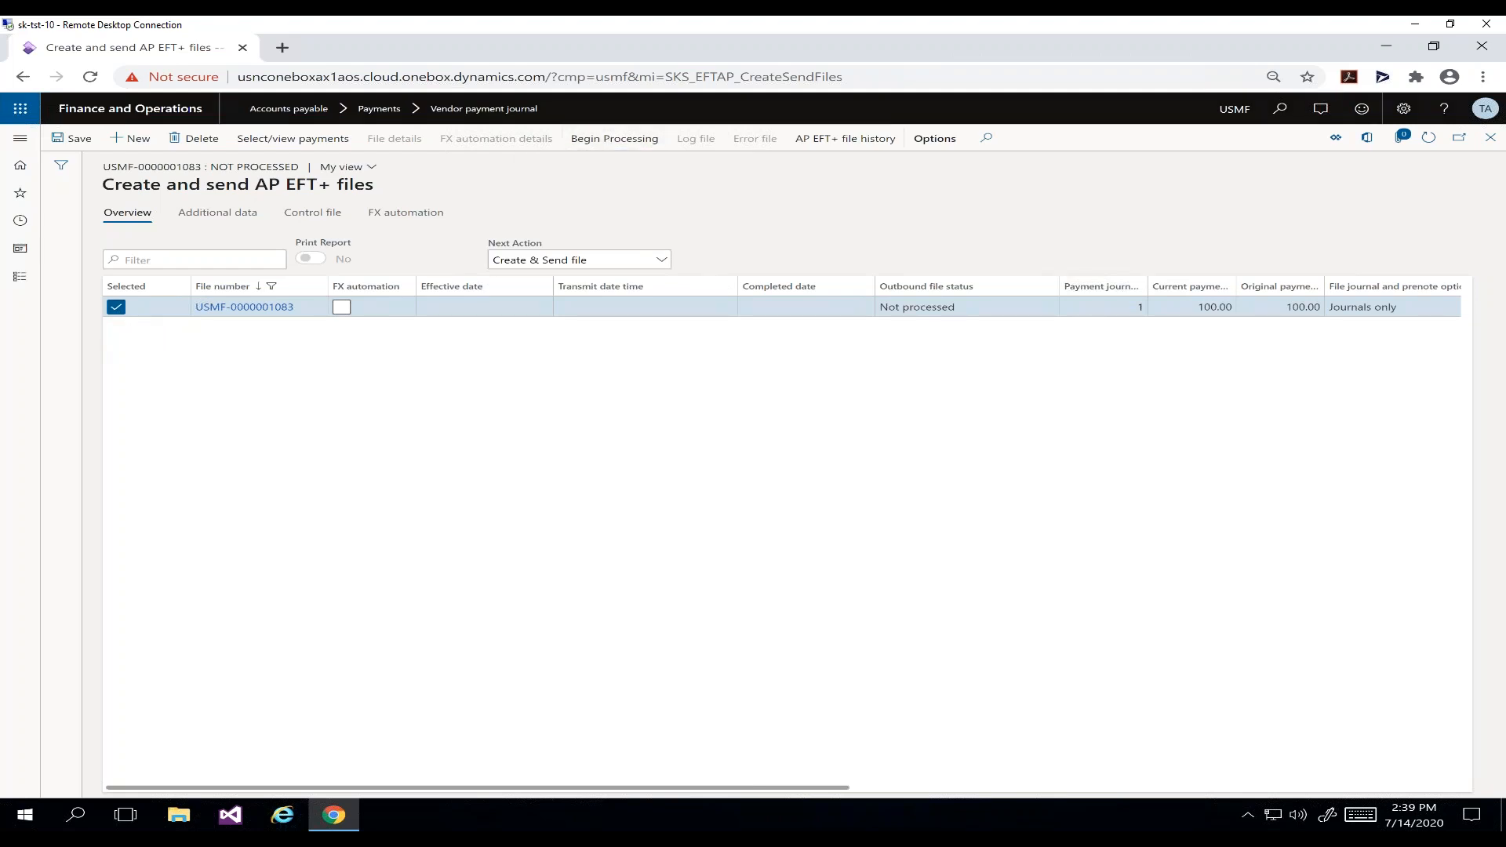
click(608, 140)
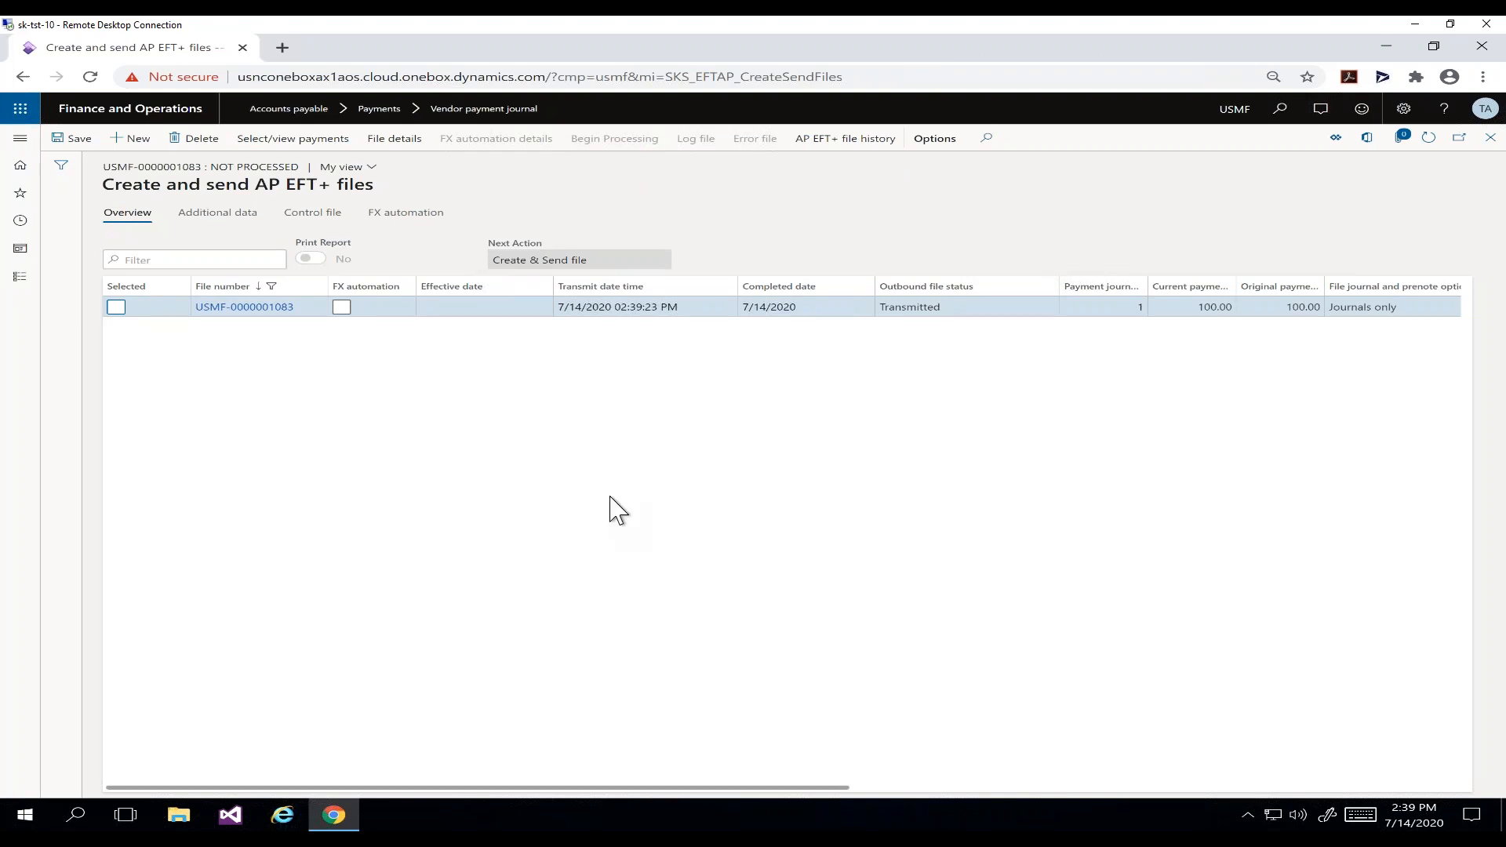
click(118, 309)
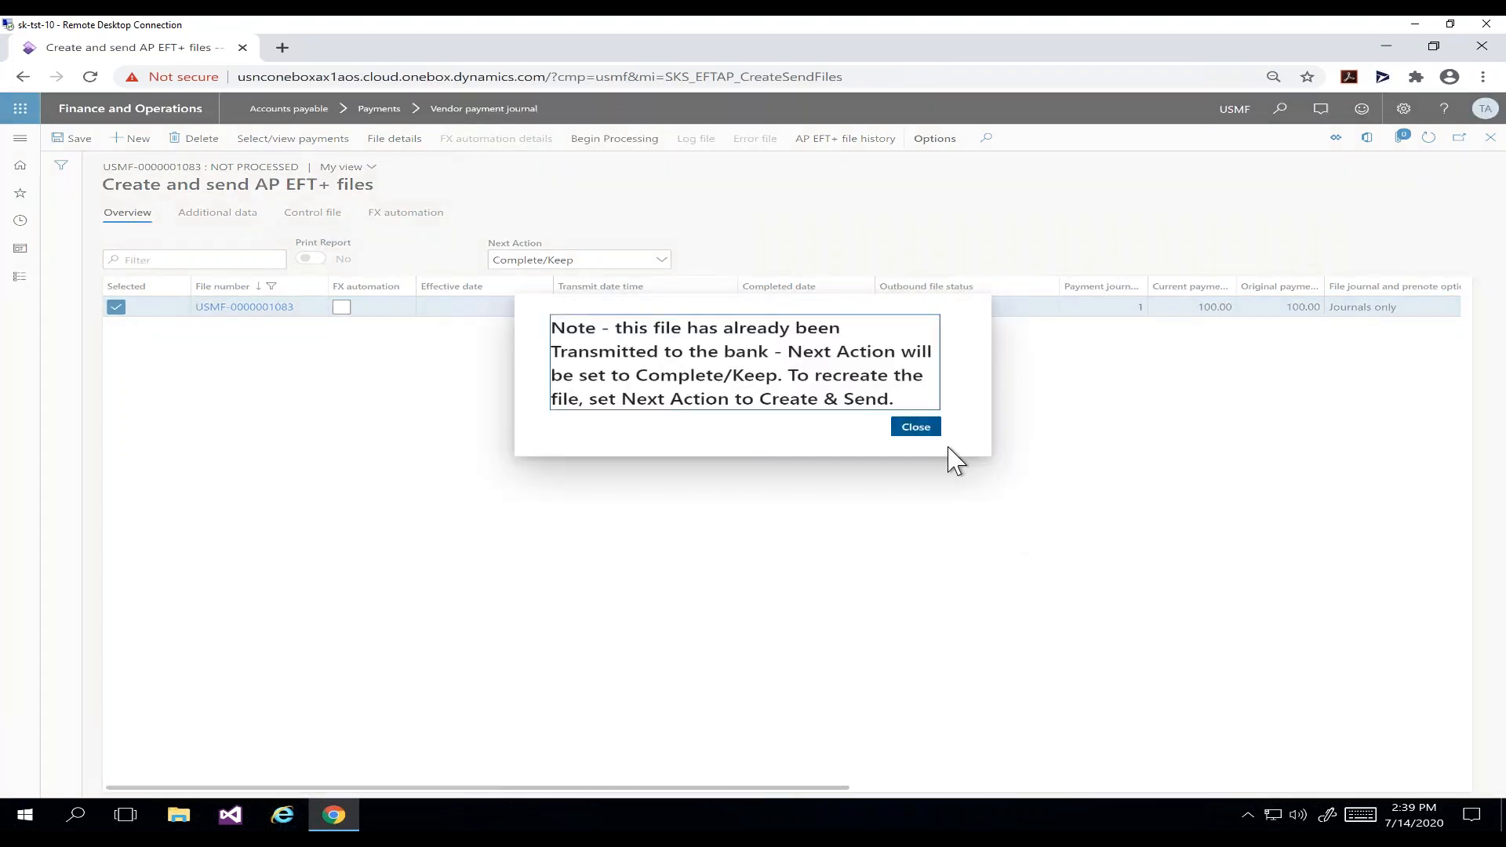
click(916, 426)
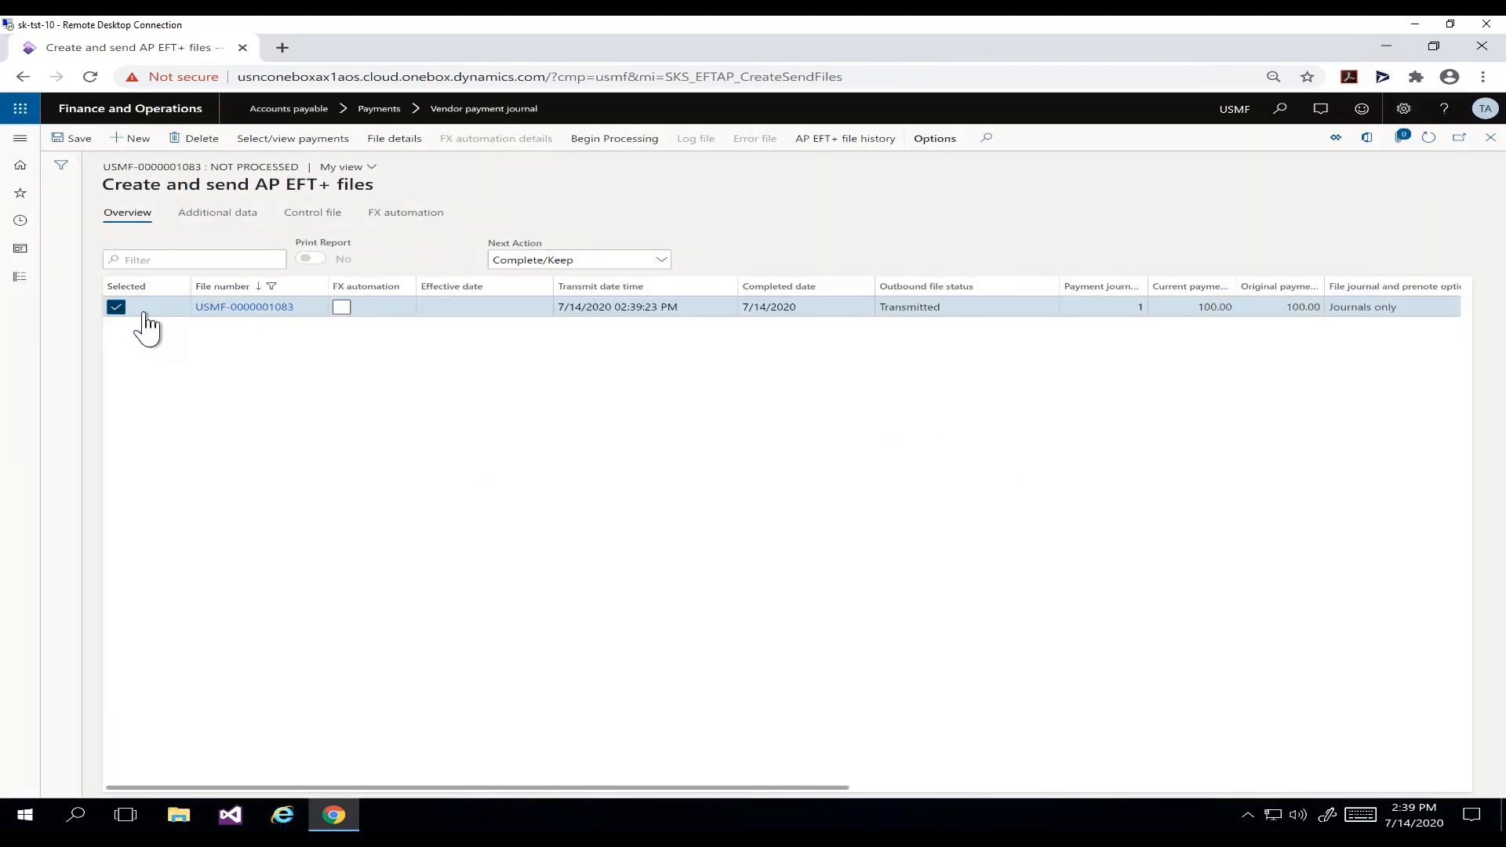
click(625, 148)
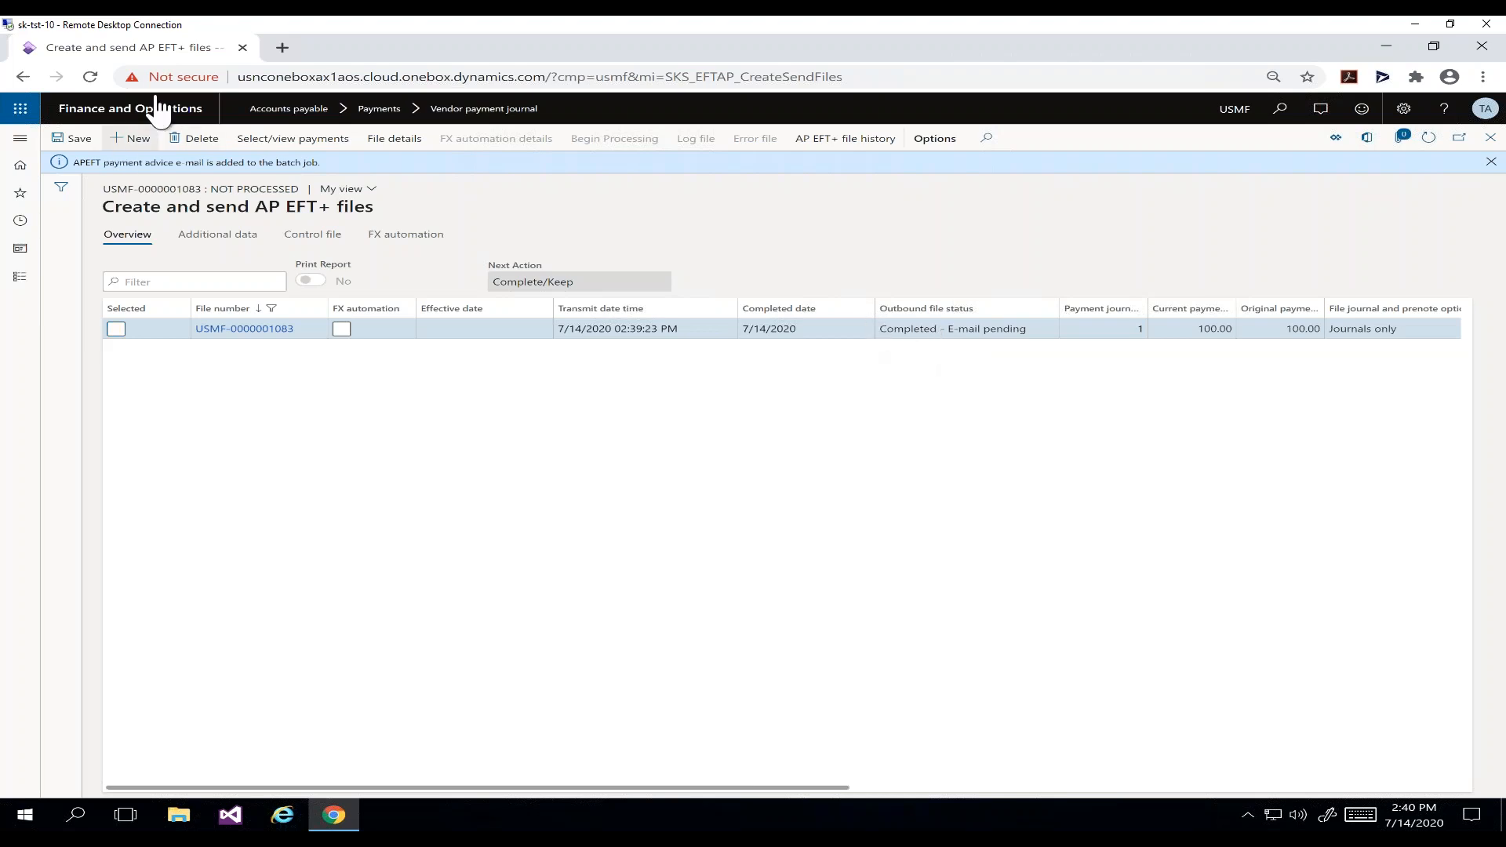
click(90, 76)
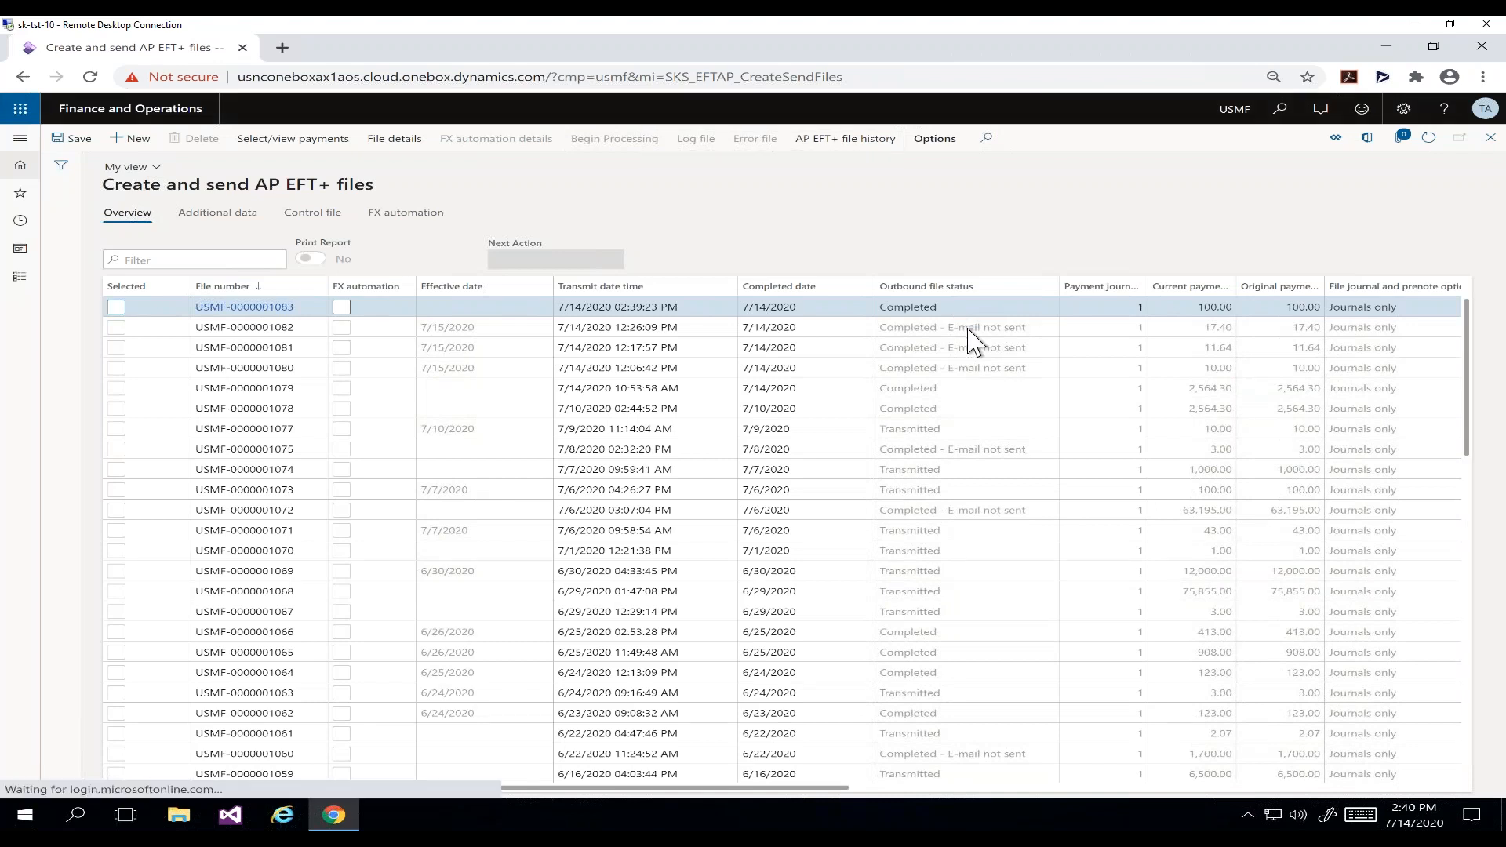
click(972, 329)
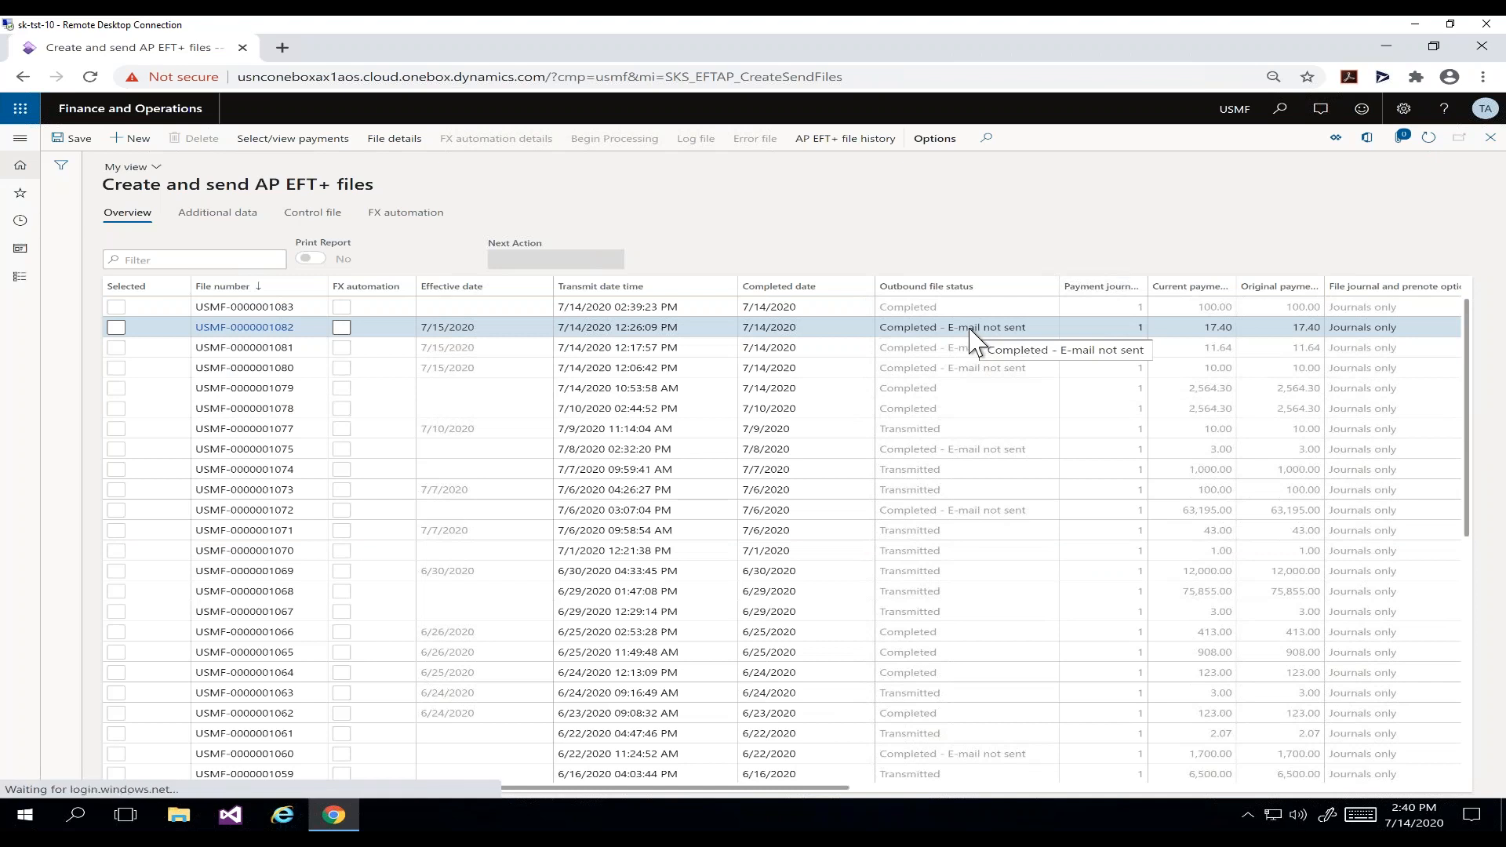
click(965, 308)
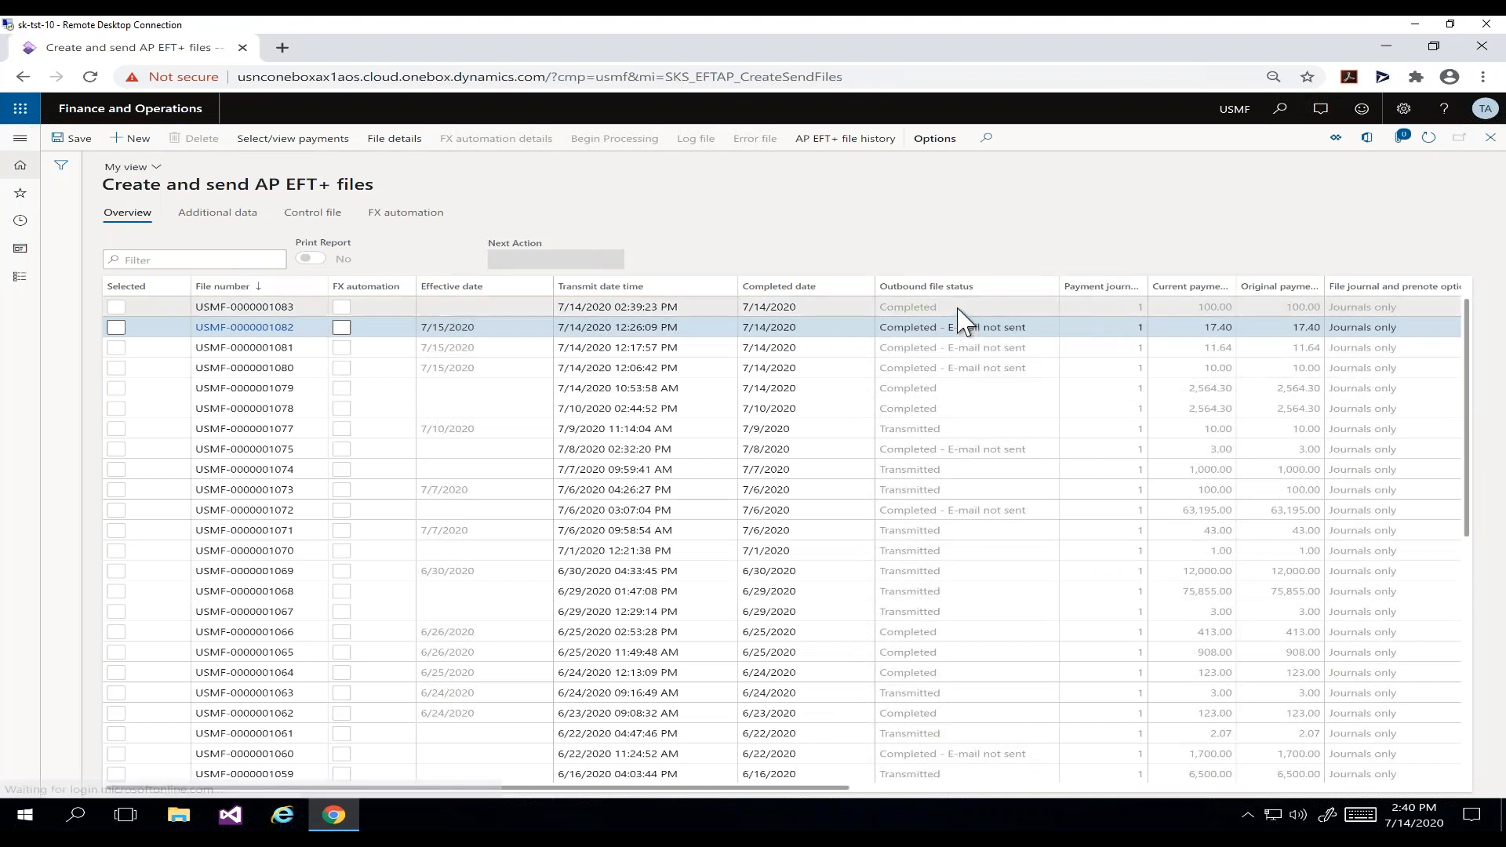
click(389, 141)
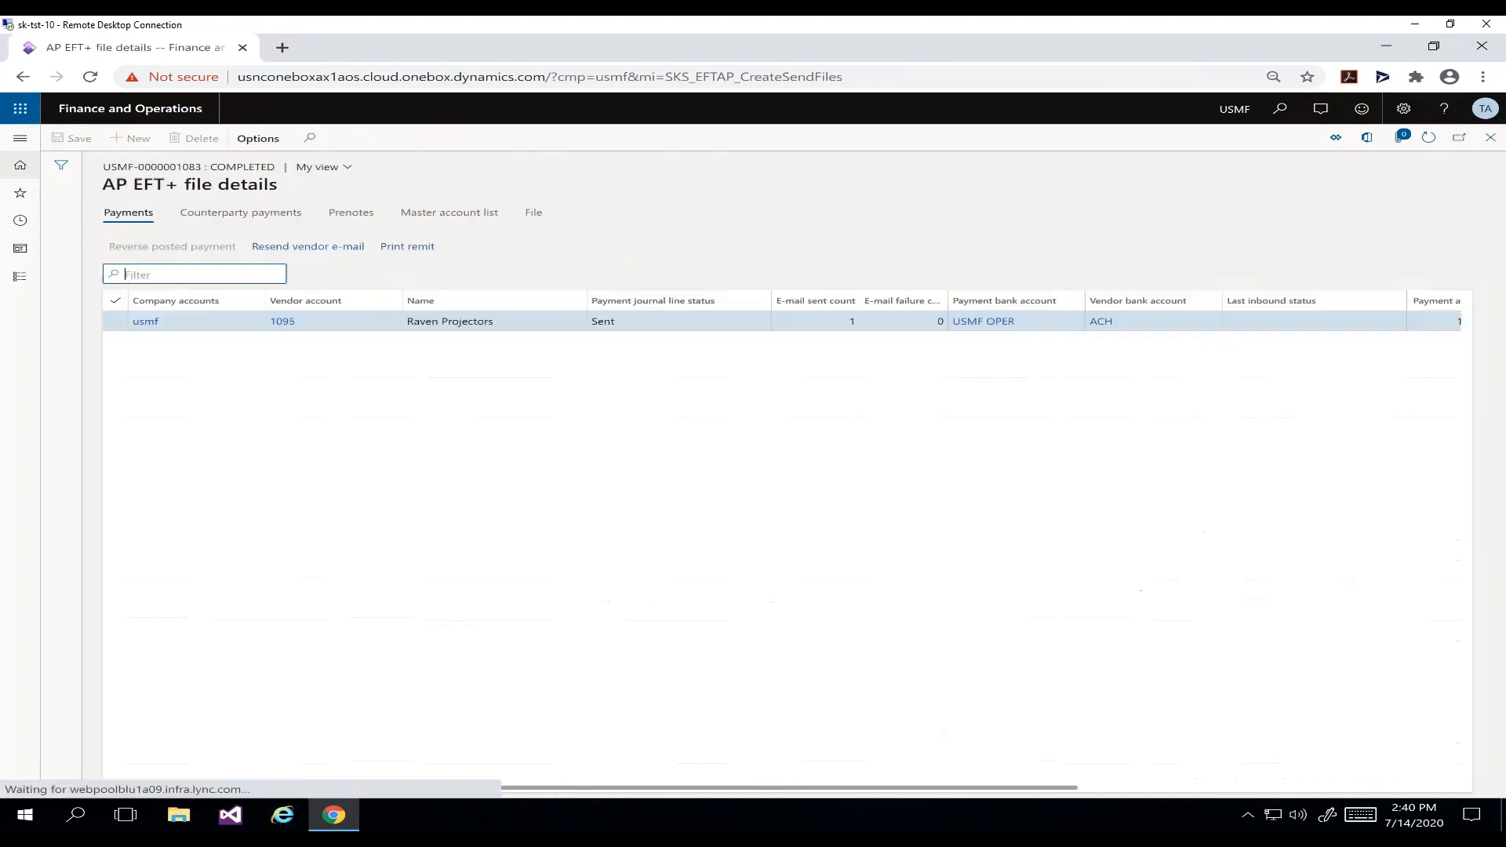
click(845, 321)
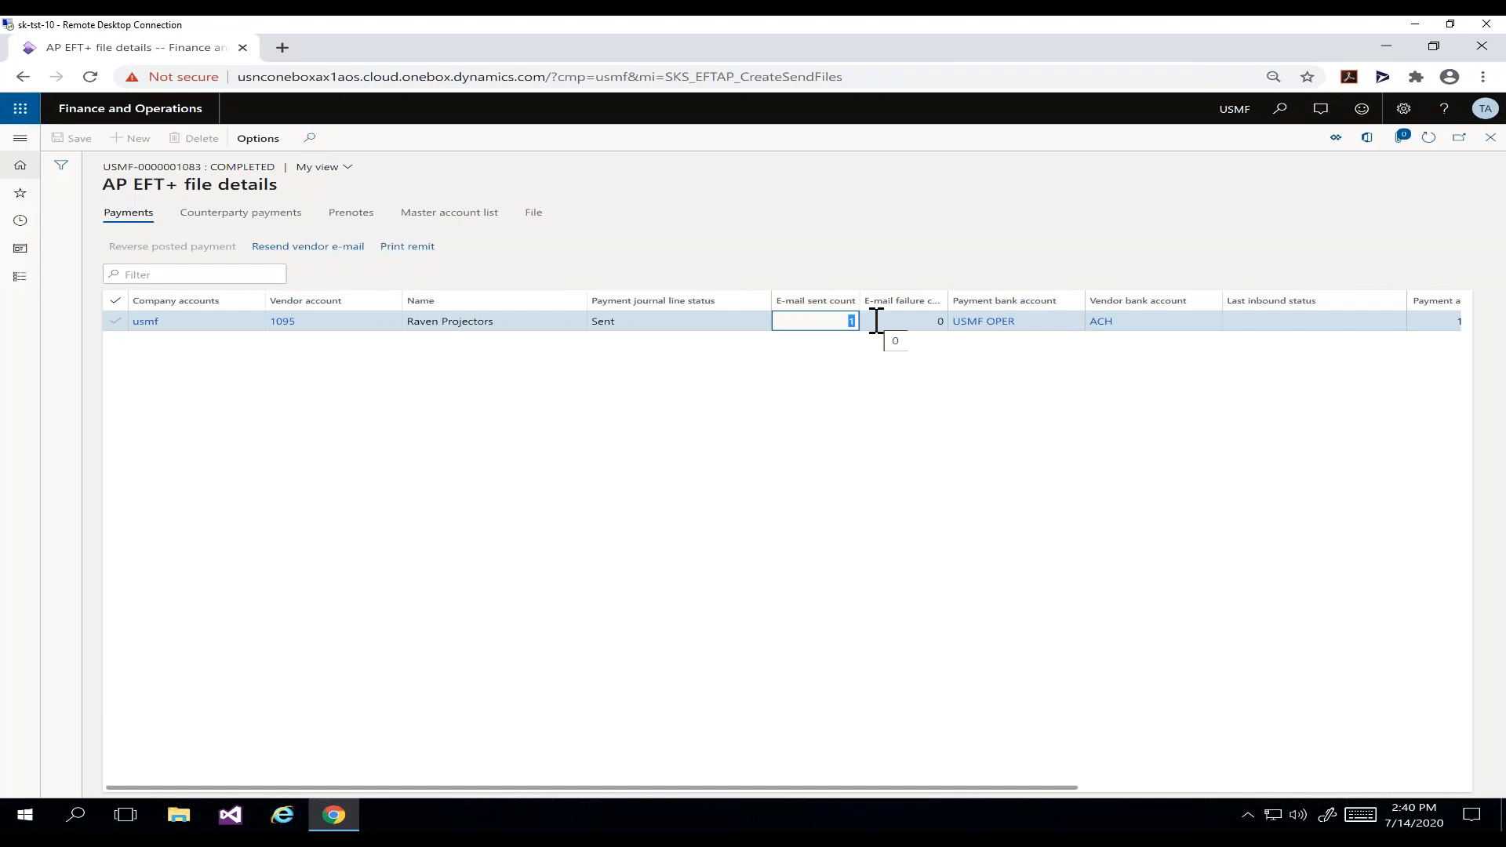
click(924, 317)
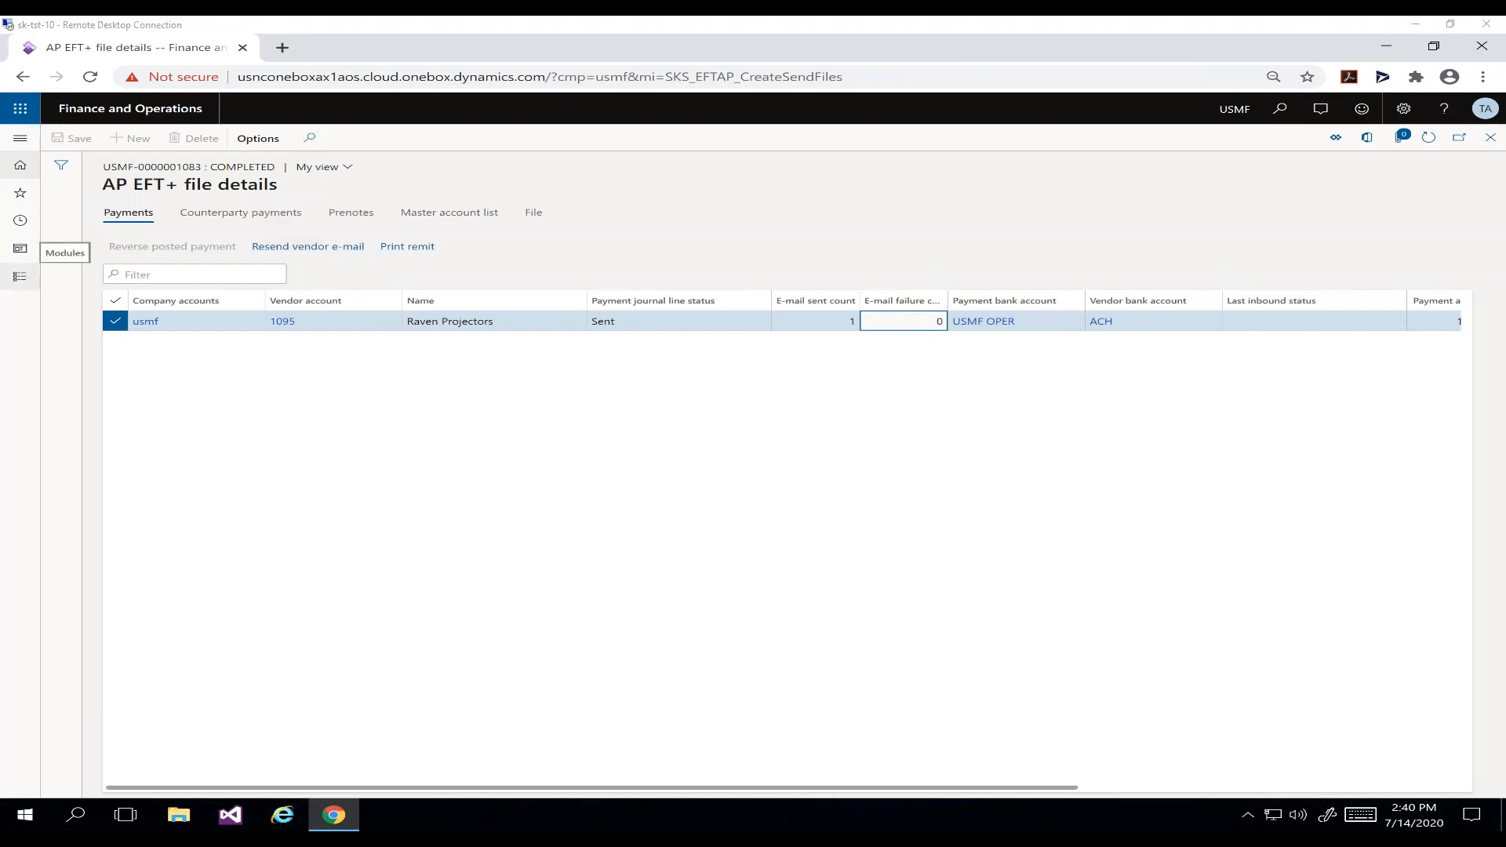
- Switch to Outlook to review the Electronic Funds Remittance e-mail with its APREMIT.pdf attachment, and close the message
drag(0, 369, 635, 275)
click(685, 244)
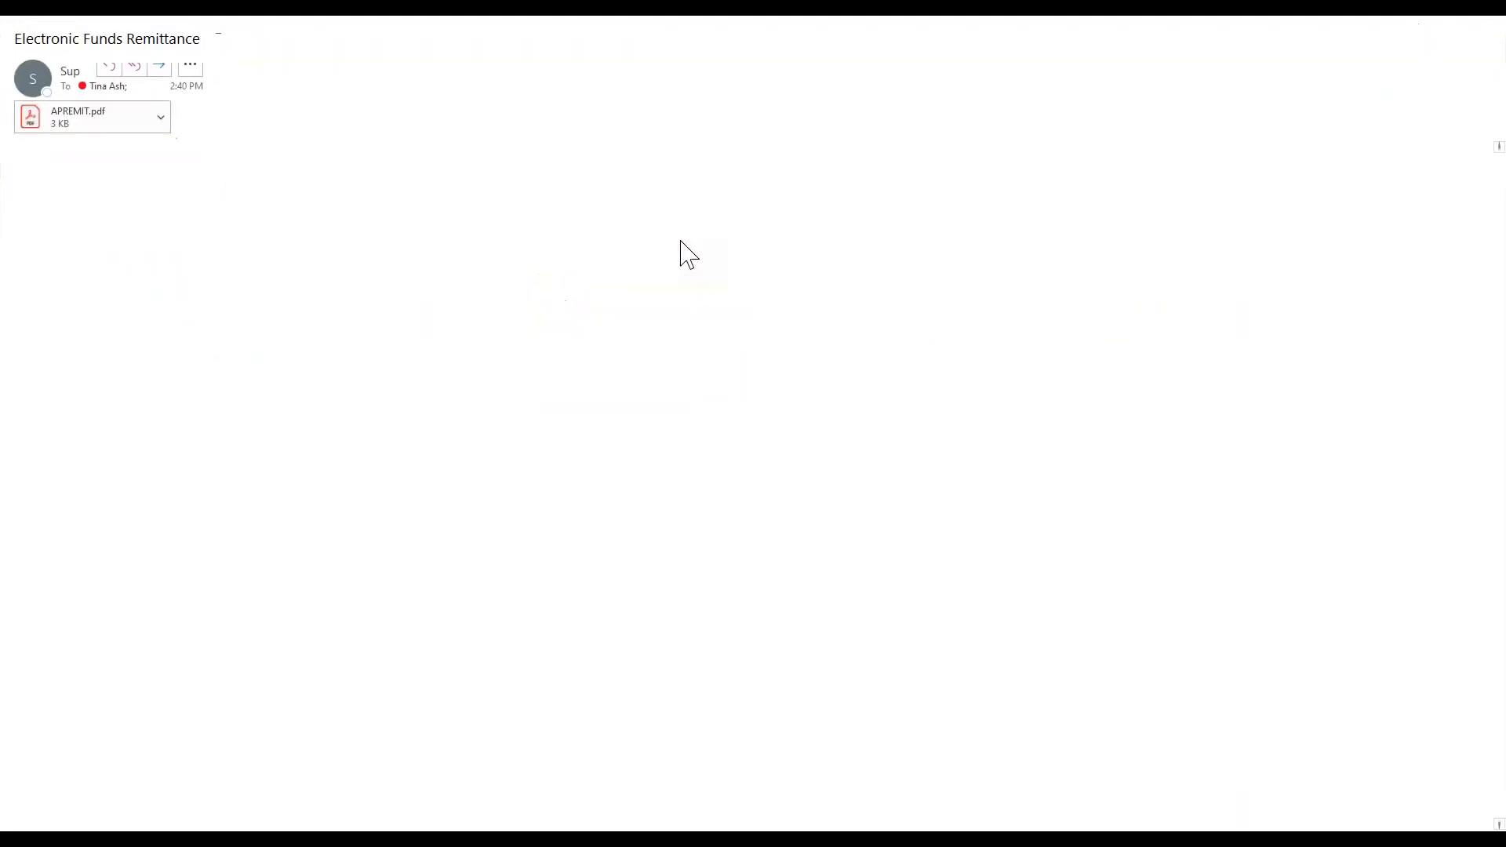
click(109, 256)
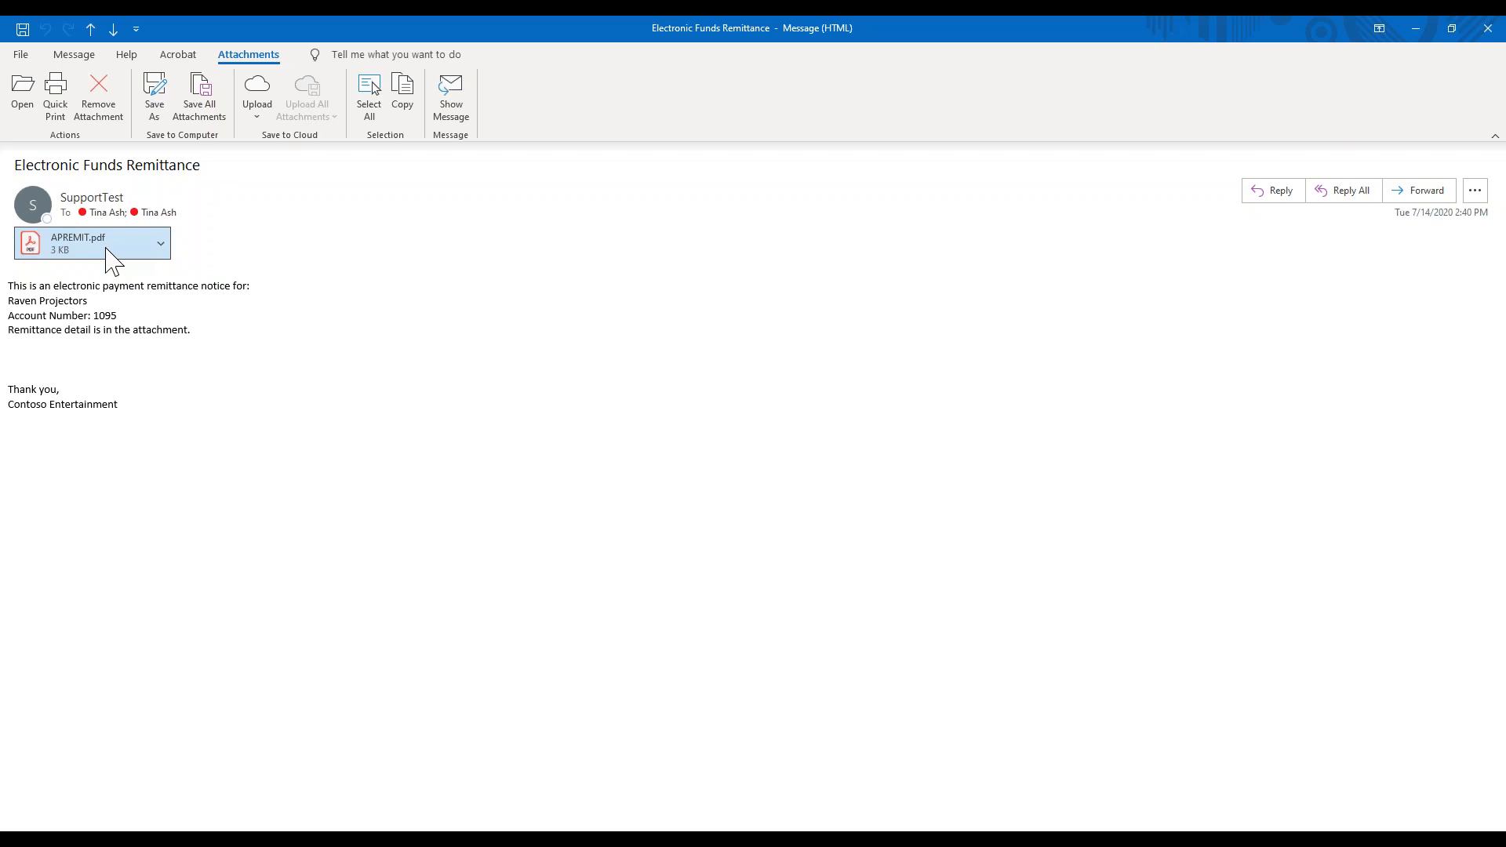
click(1488, 29)
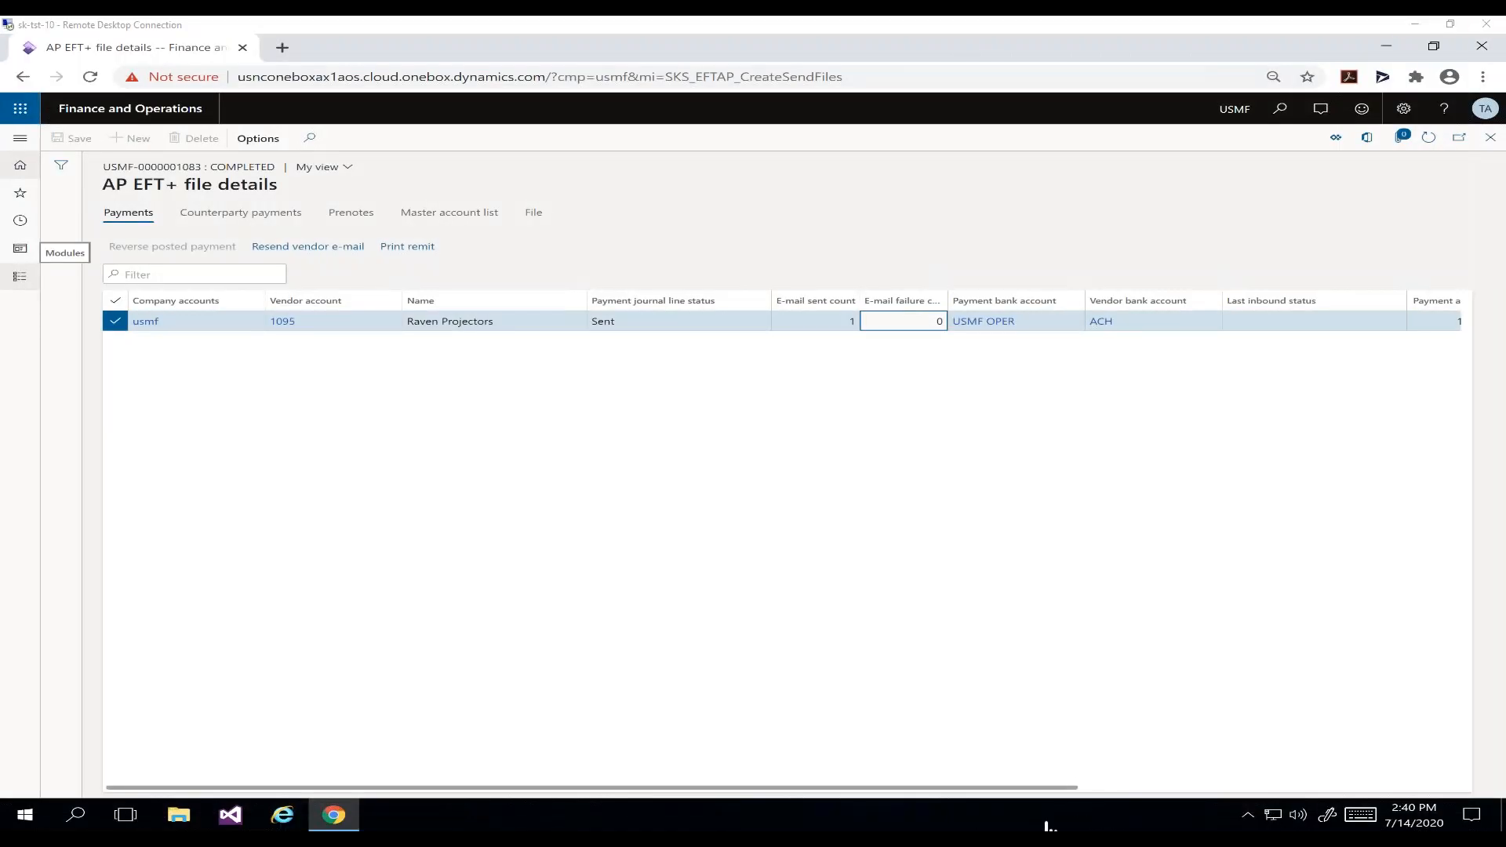
- Open payment journal 05392 from the file's selected payments in the Standard view and post it
click(1491, 141)
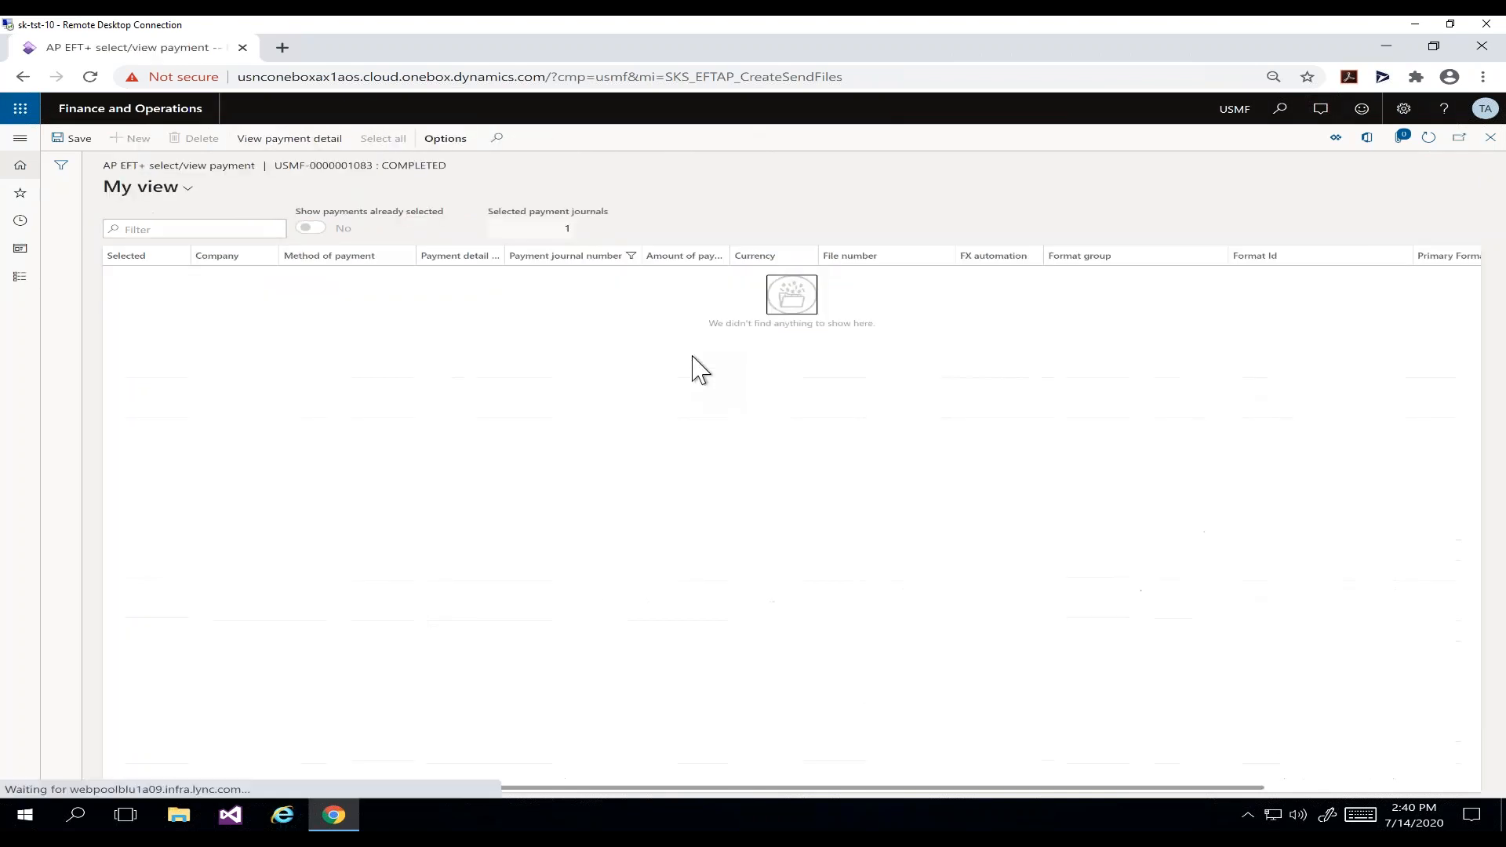
click(145, 187)
click(177, 234)
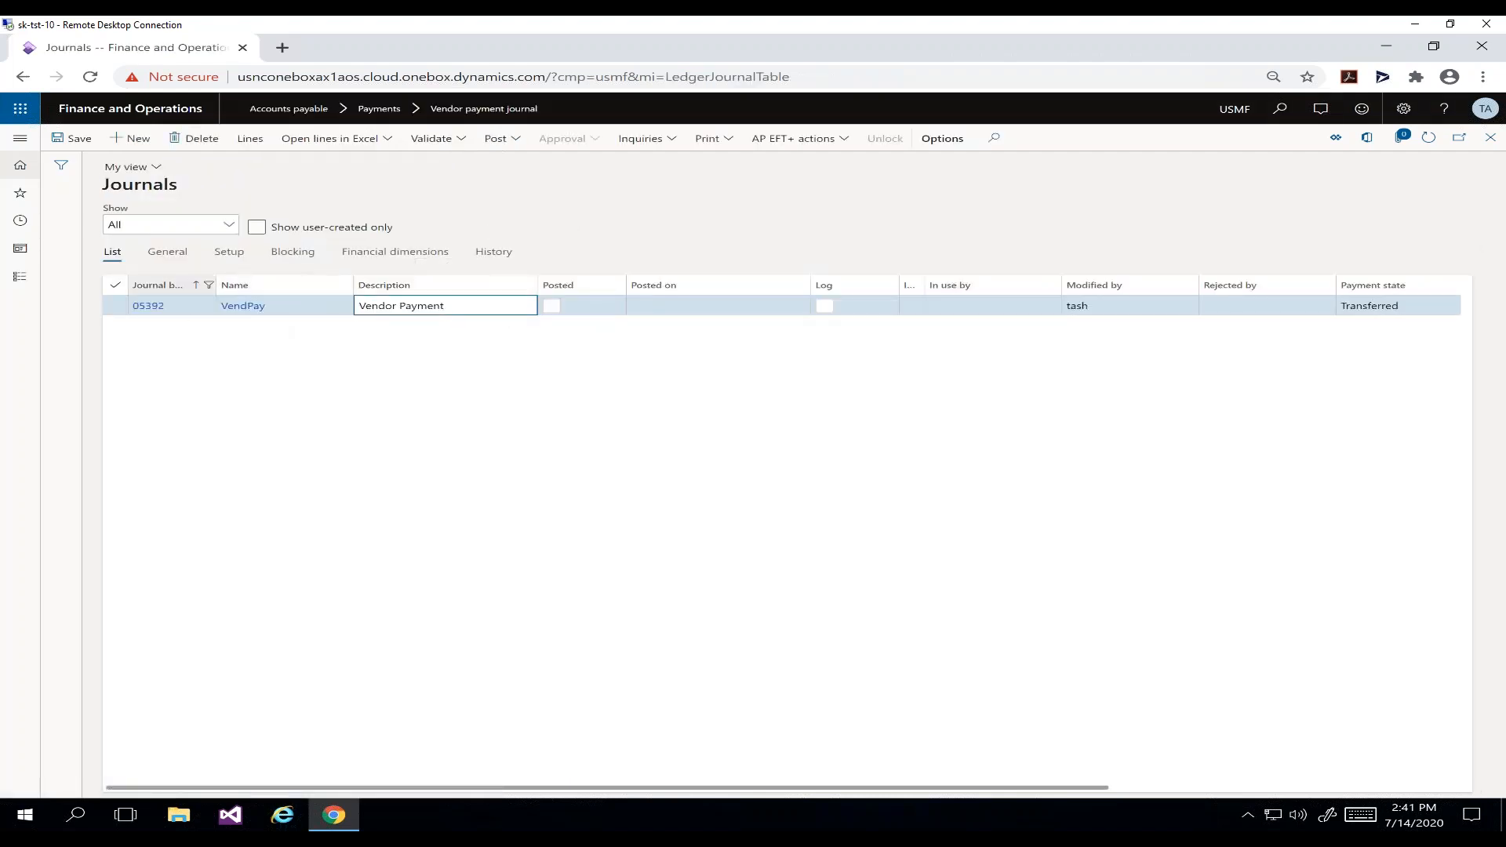
click(503, 143)
click(504, 171)
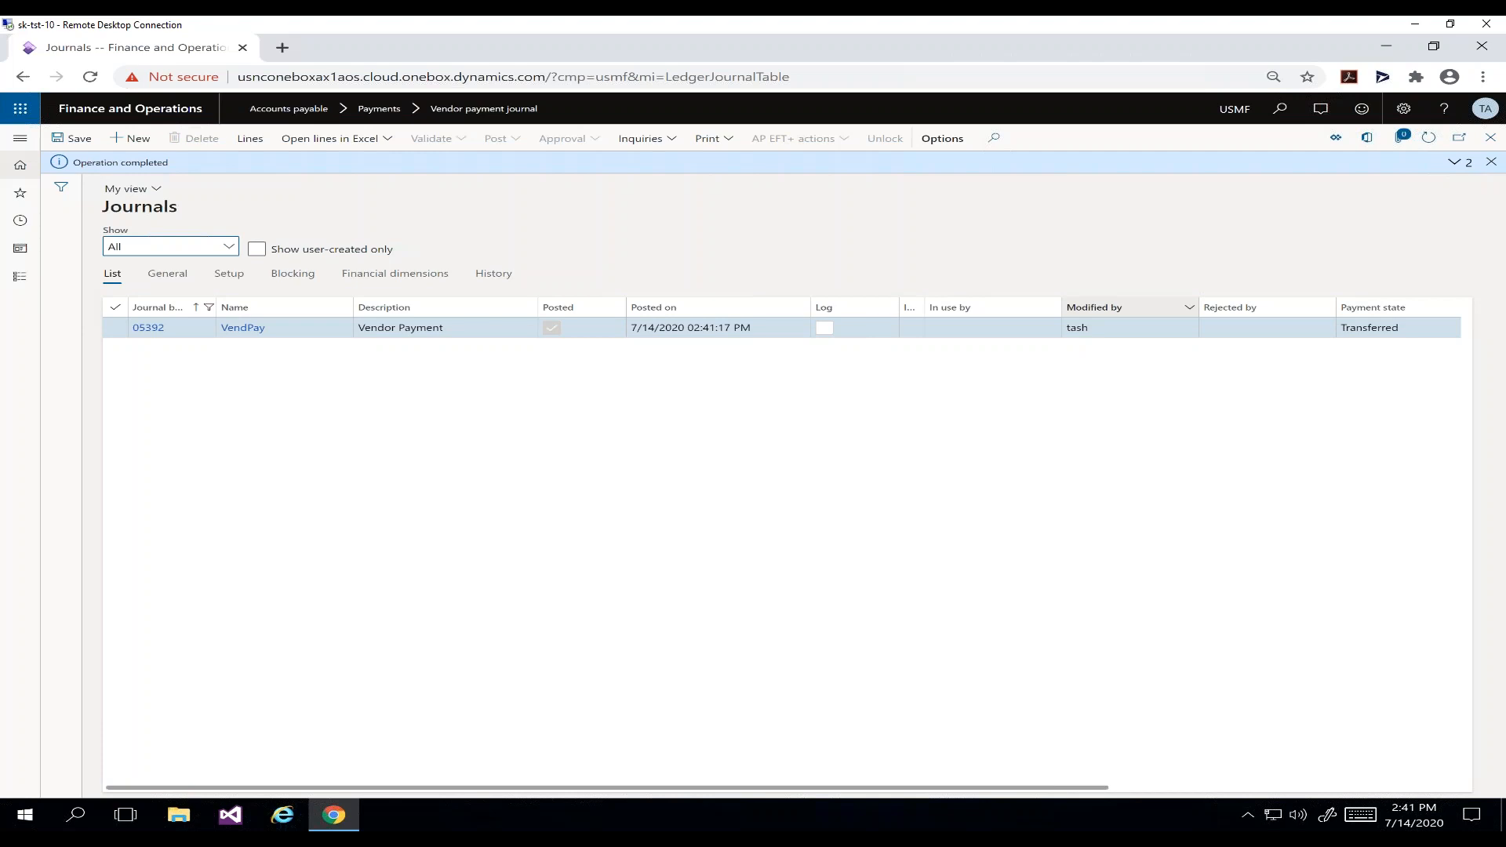
click(1492, 163)
click(1491, 138)
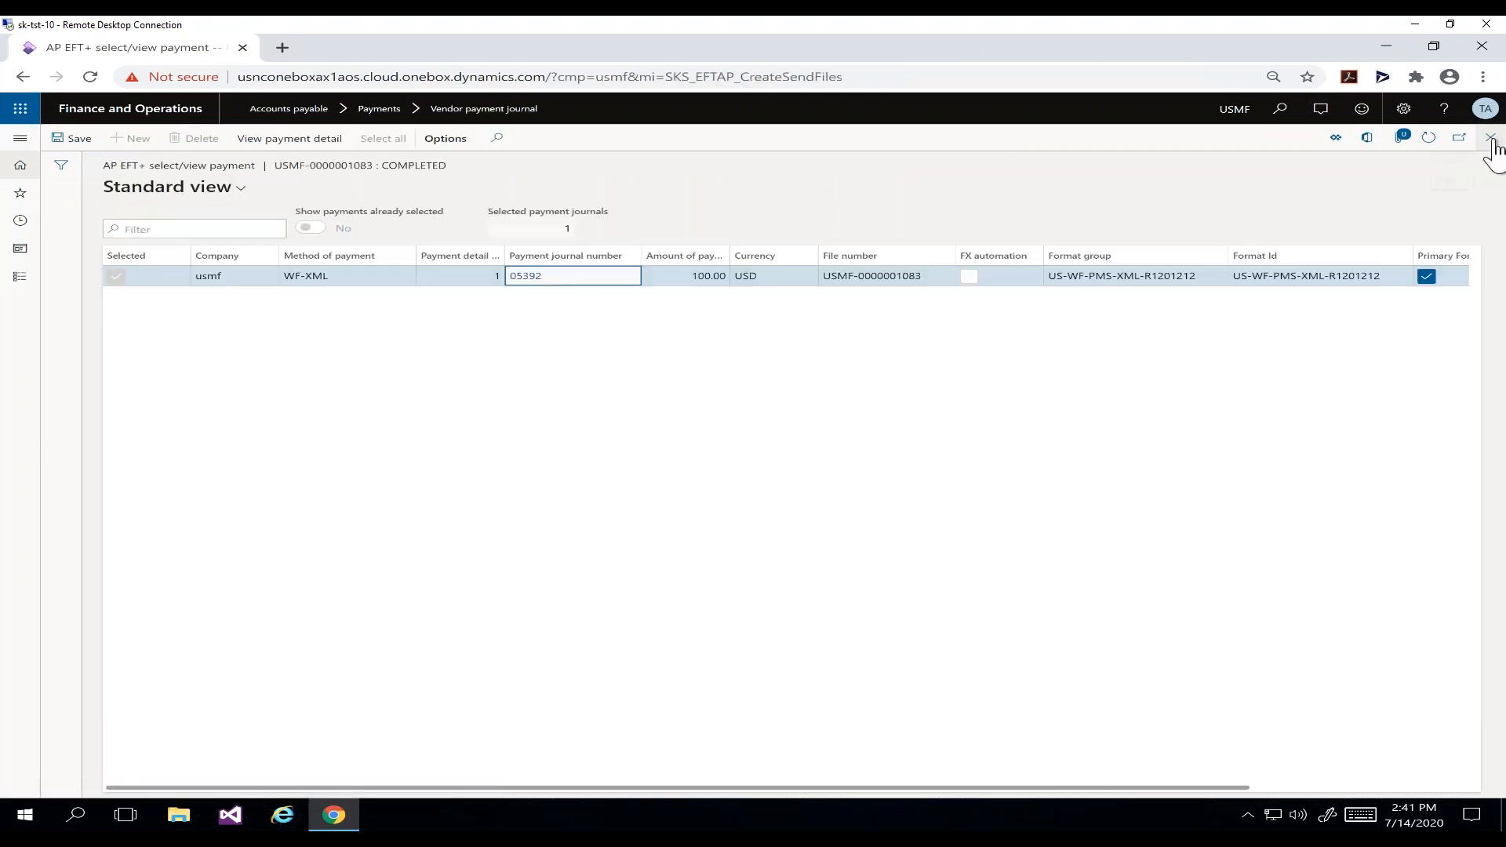
click(1492, 139)
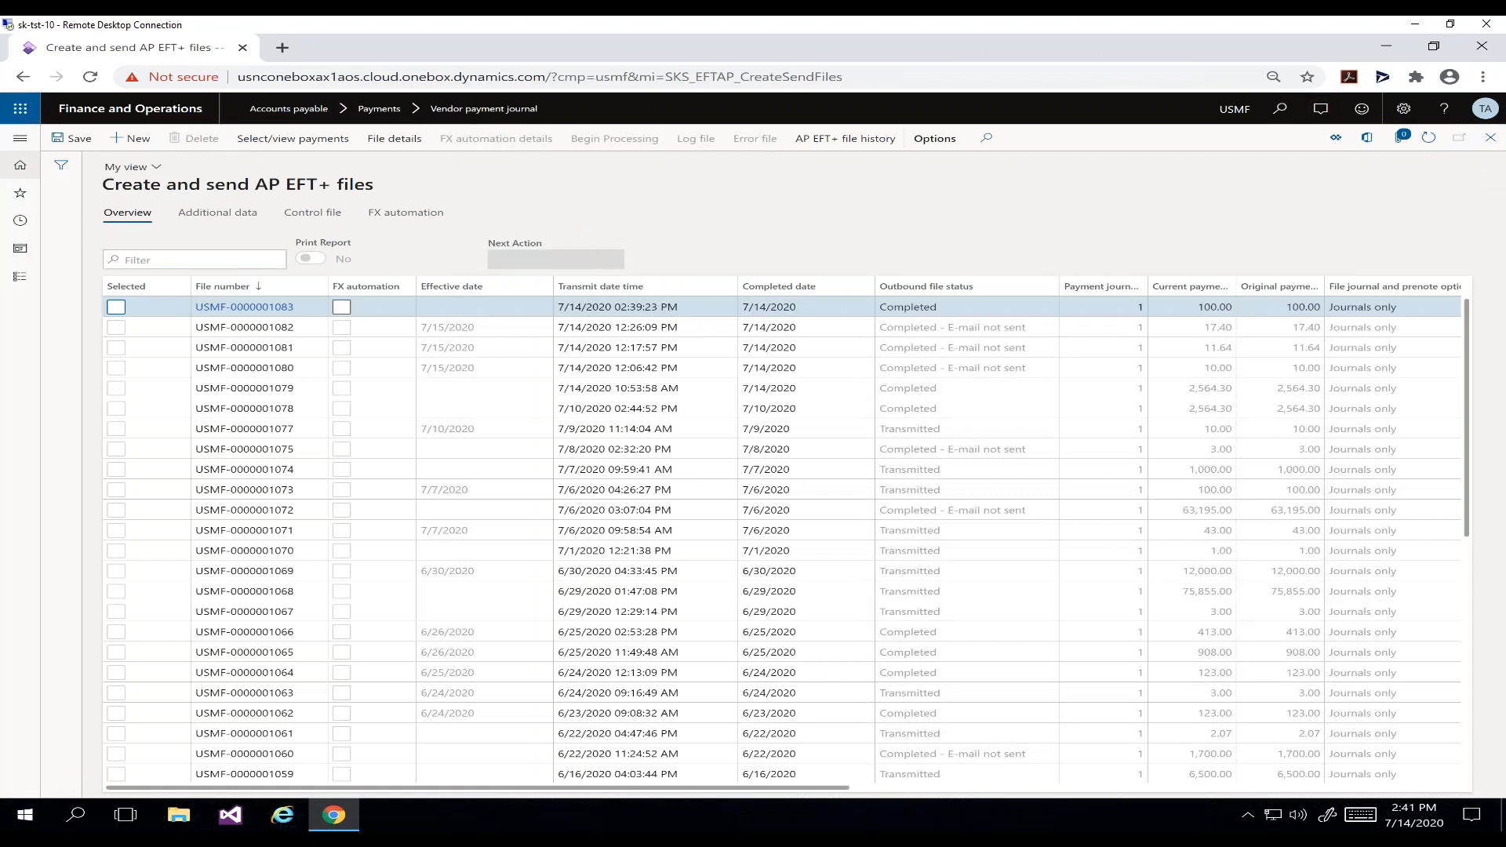
click(396, 138)
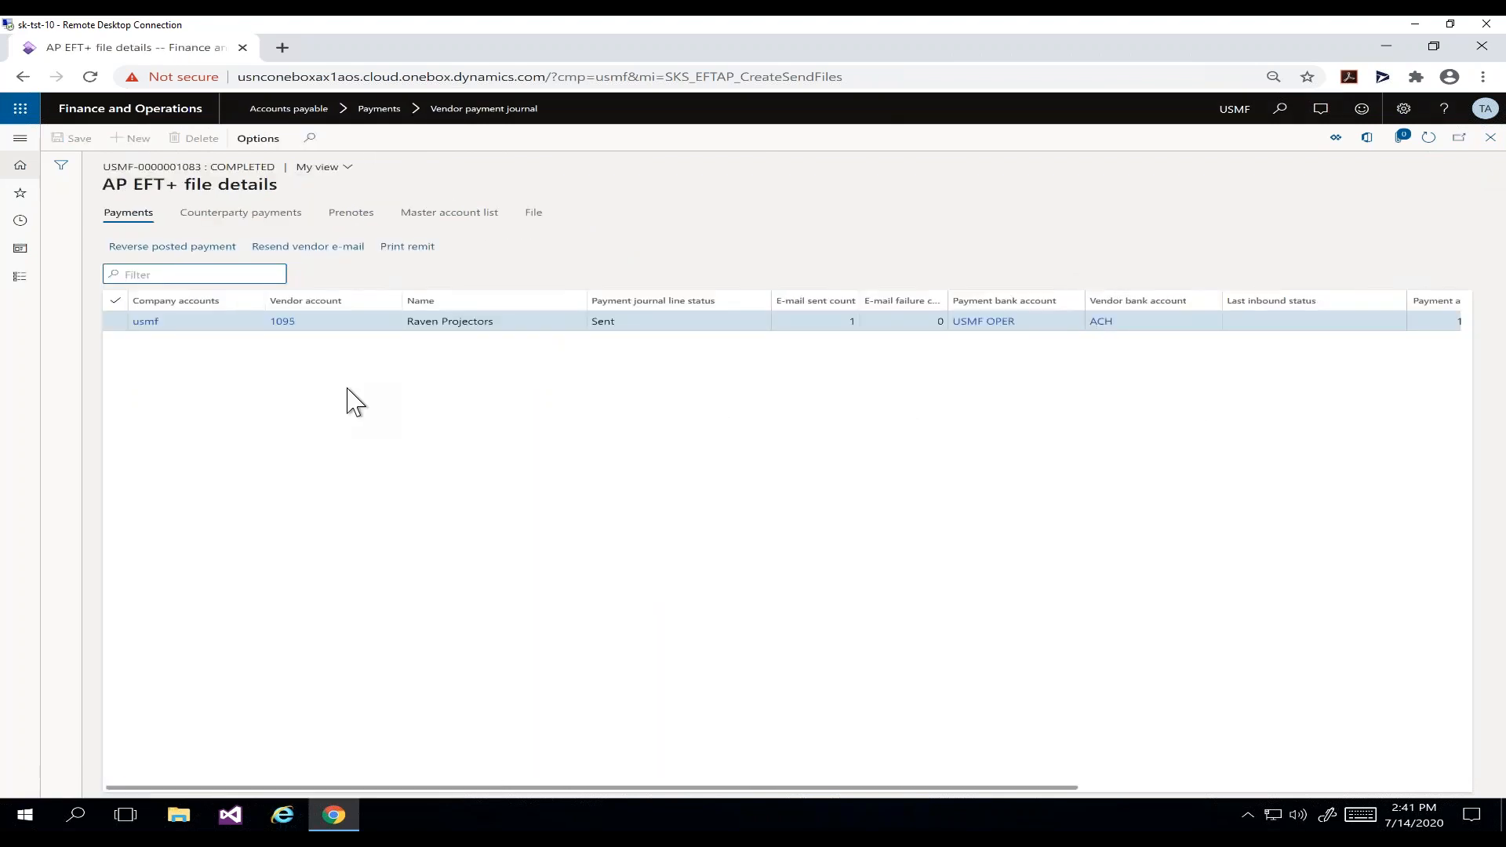
- Reverse the posted Raven Projectors payment with a reversal date of 7/15/2020
click(180, 248)
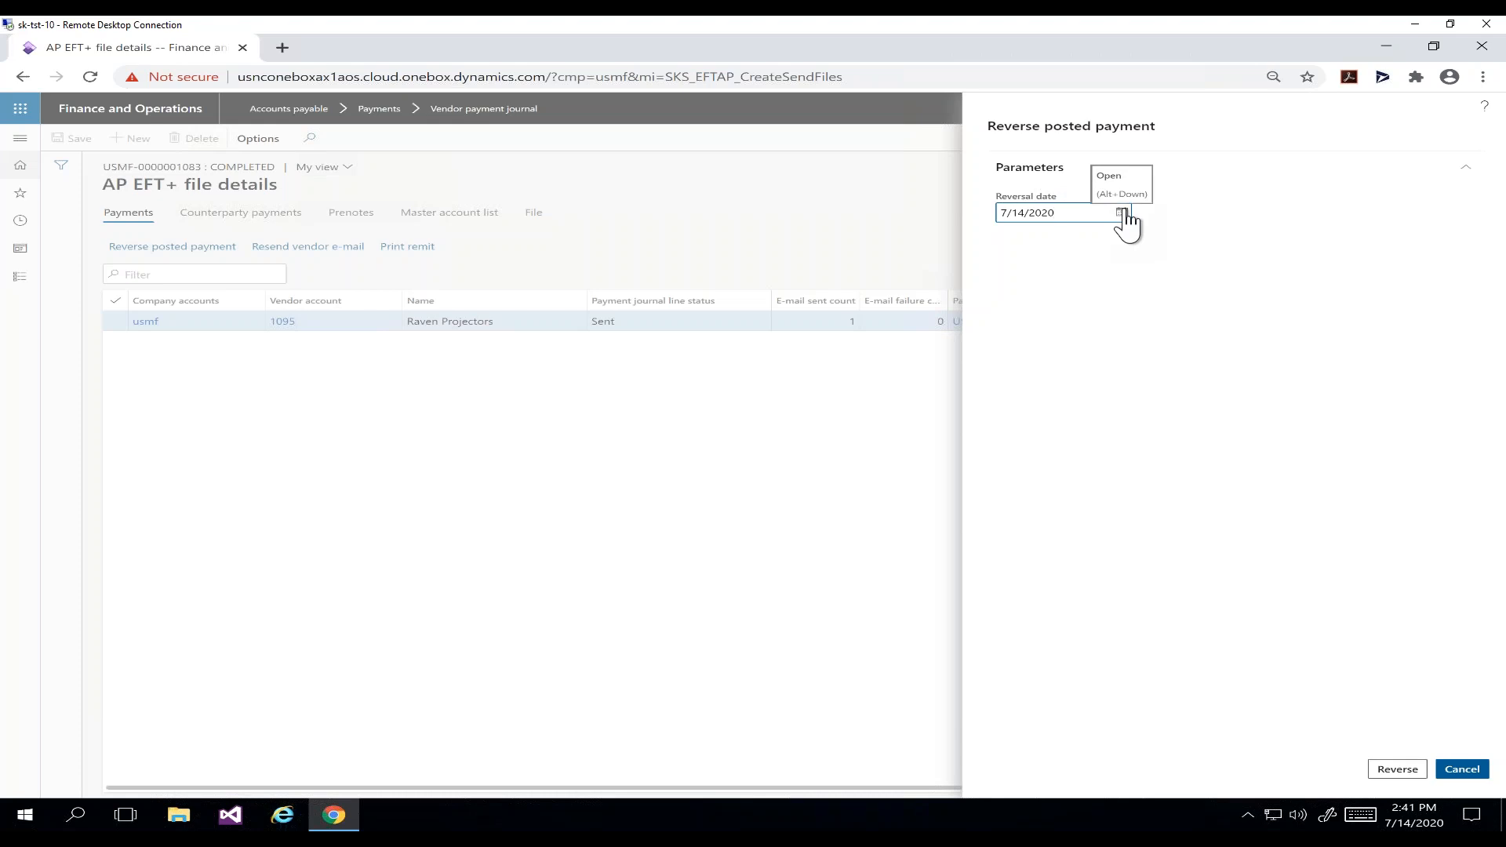
drag(1059, 214, 860, 225)
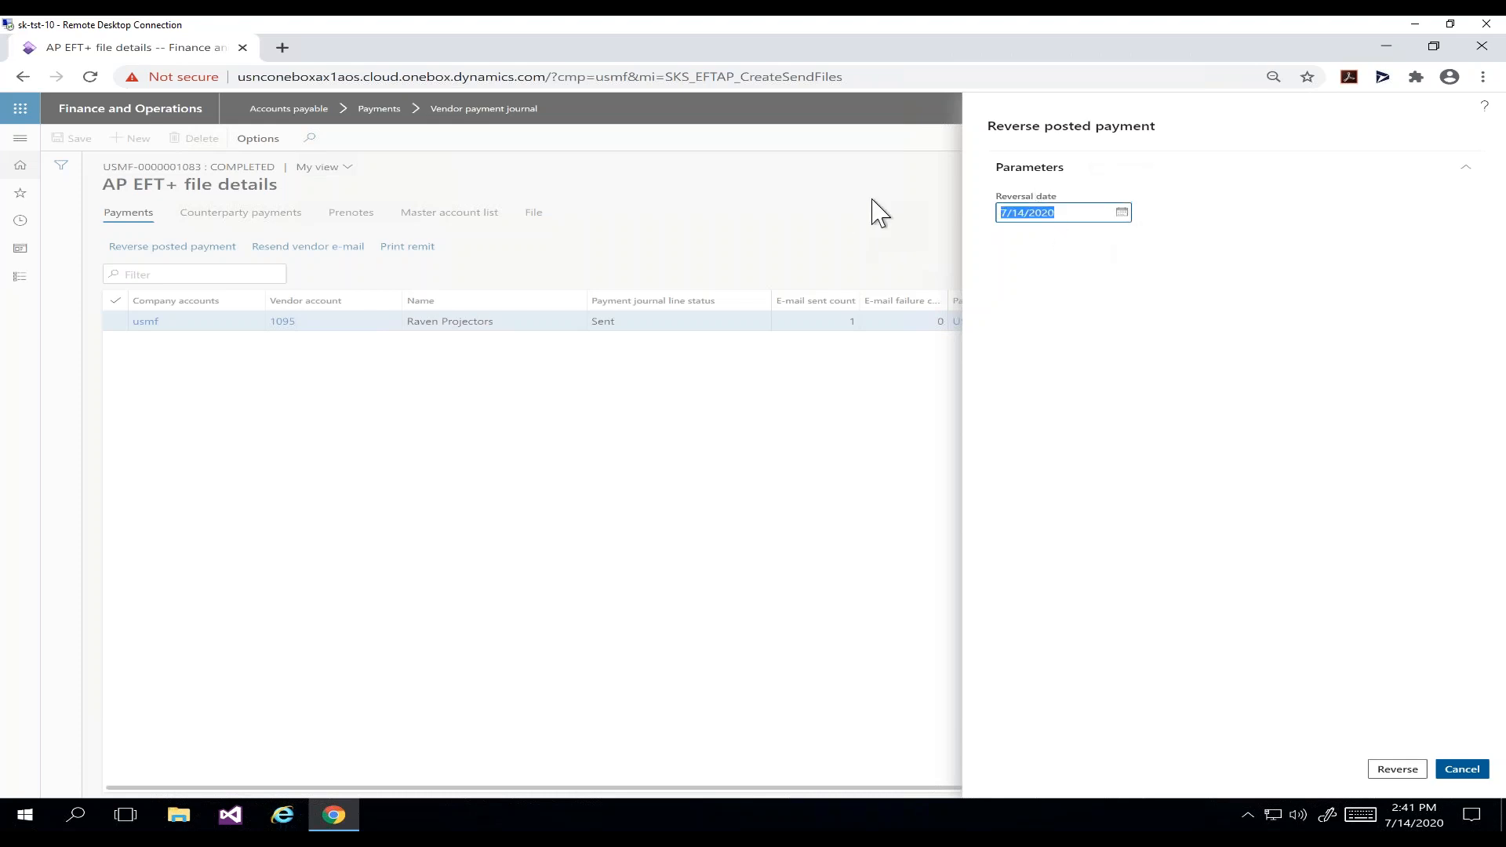
text(7/15)
key(Tab)
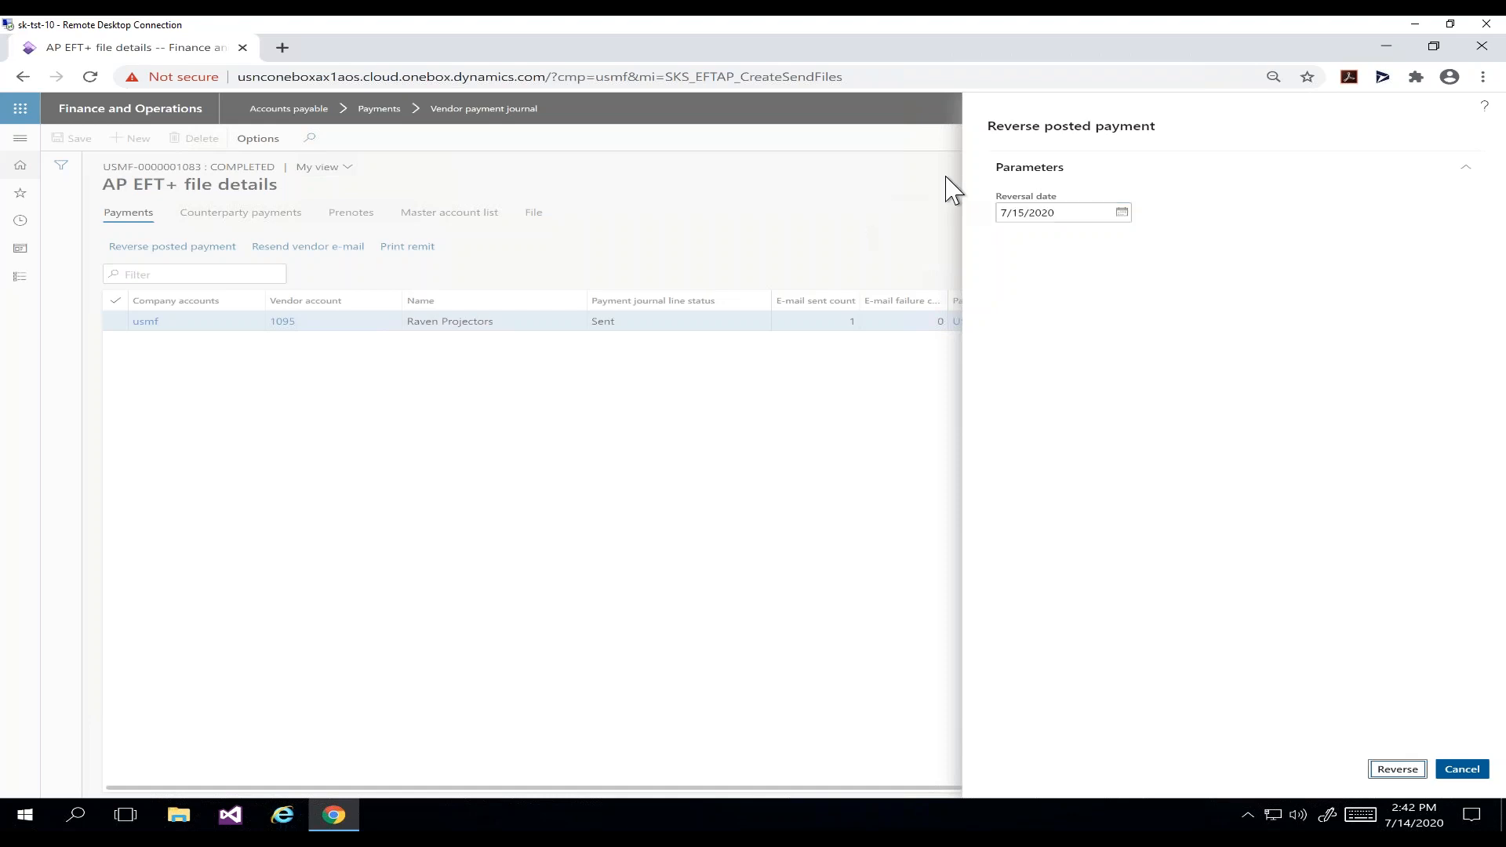
click(1408, 770)
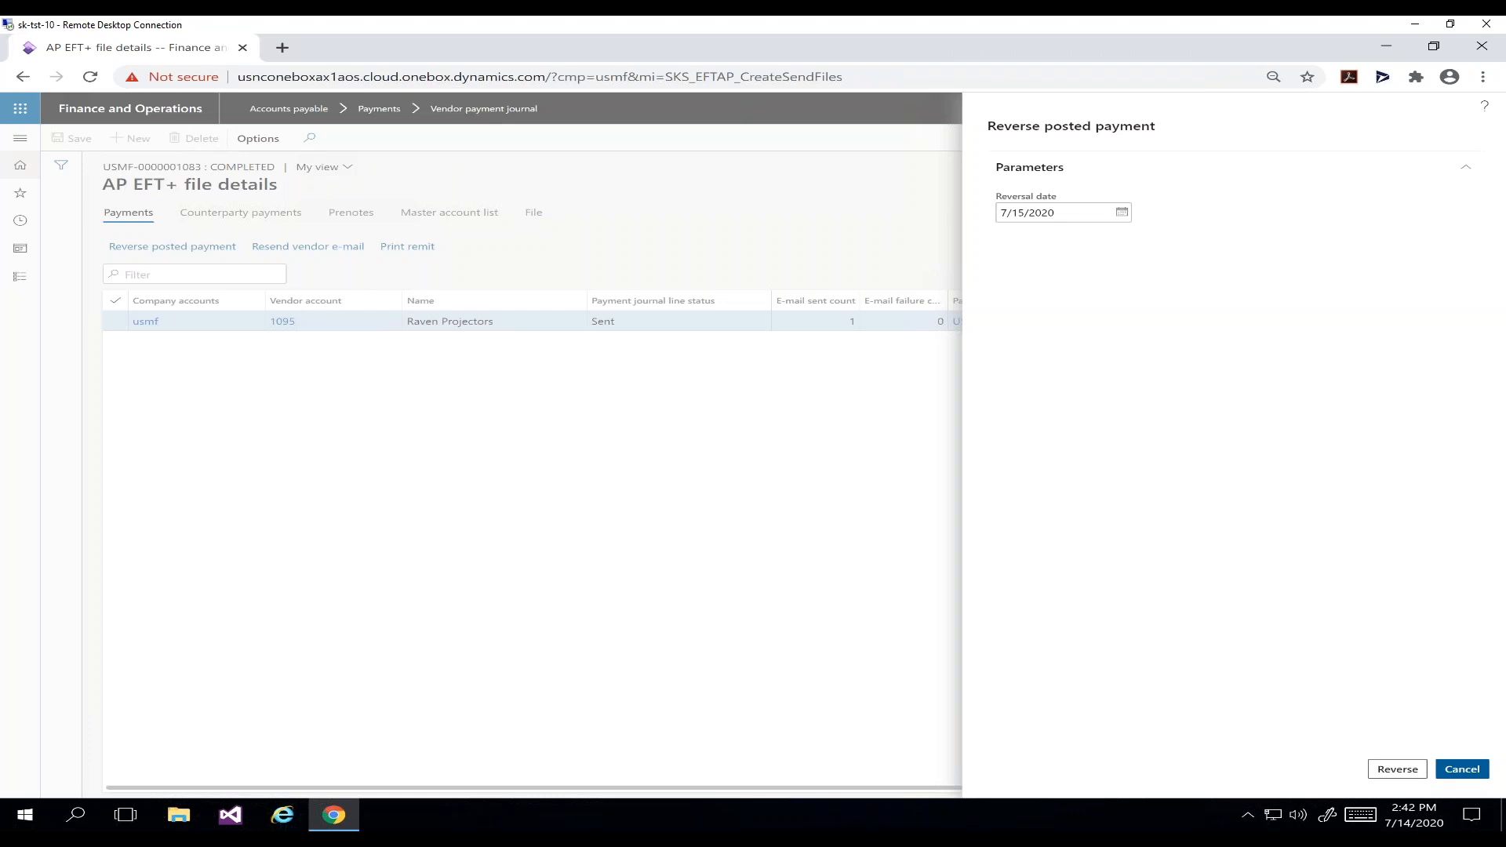